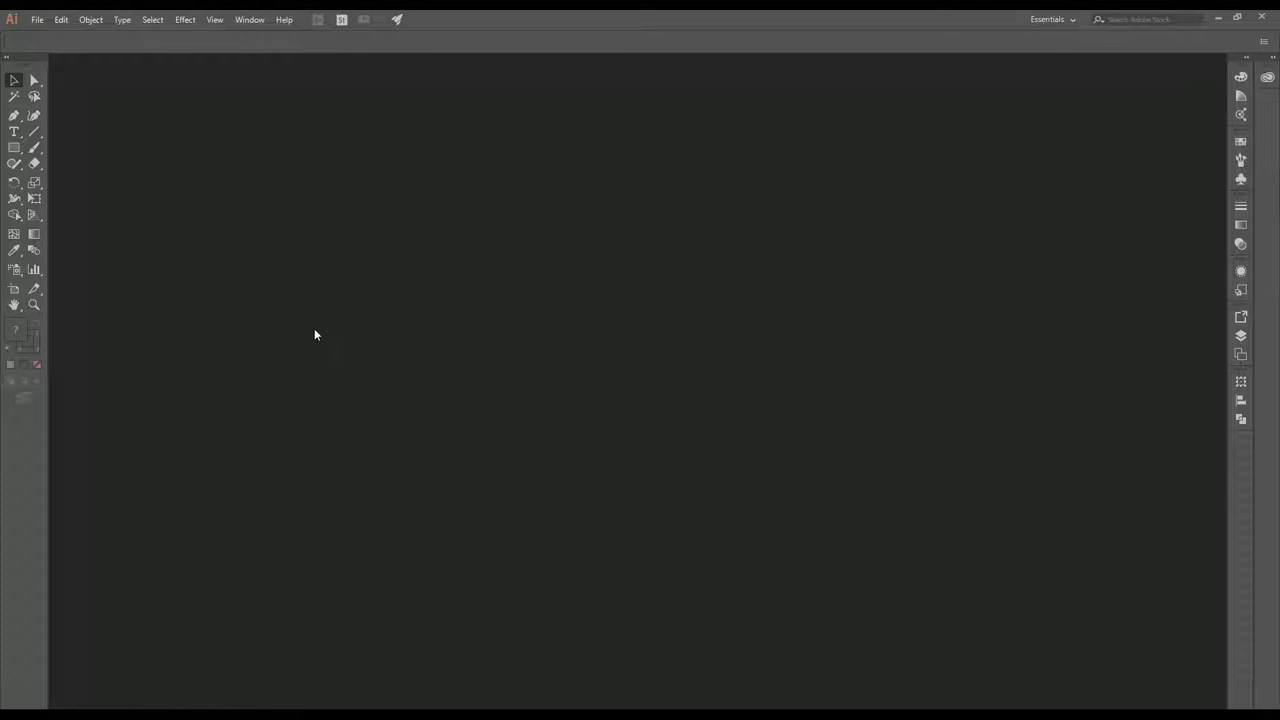
- Start a new document and show the blank Print presets with Letter selected
left_click(37, 19)
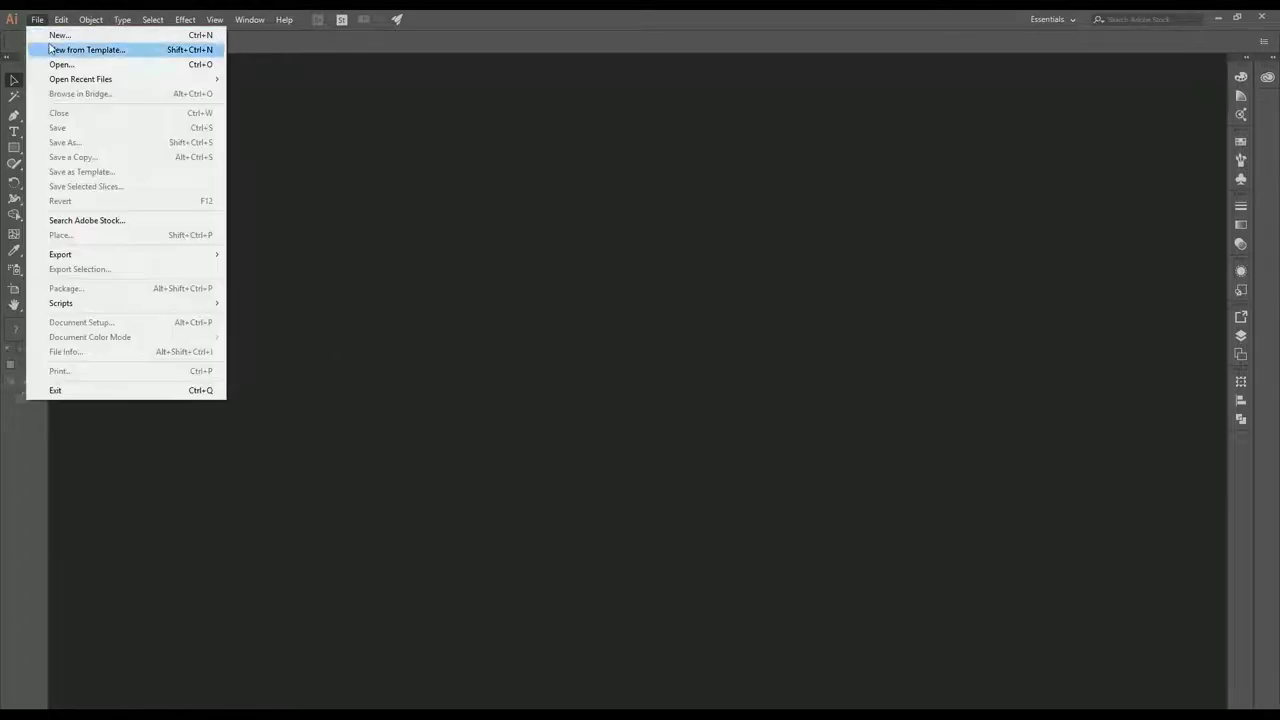
left_click(55, 35)
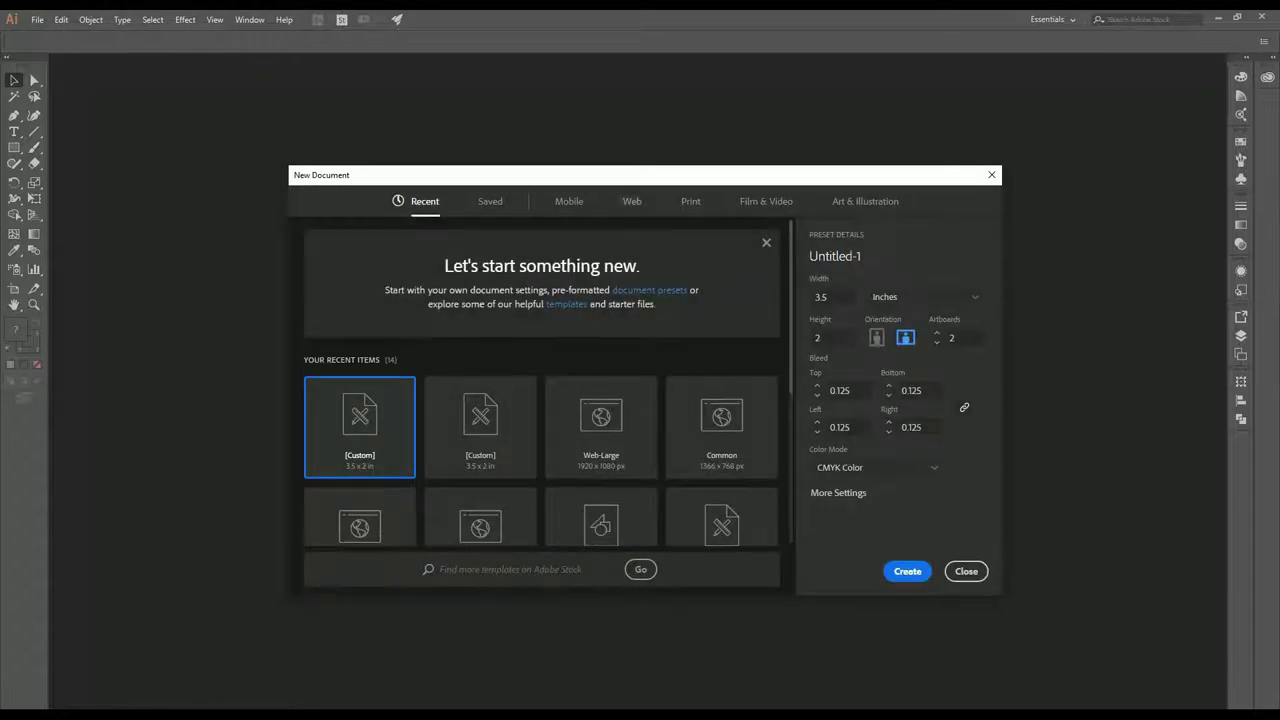
left_click(691, 203)
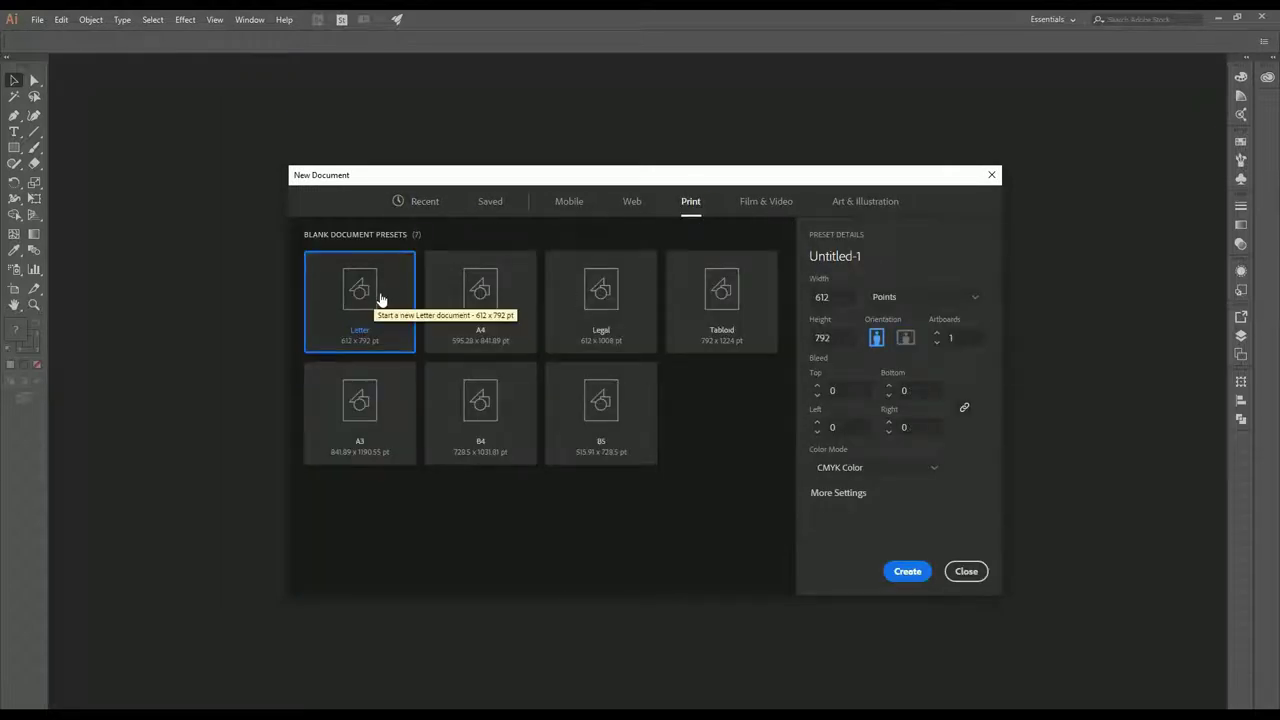
- Create a document in inches with two 3.5 × 2 in artboards and 0.125 in bleed
left_click(855, 503)
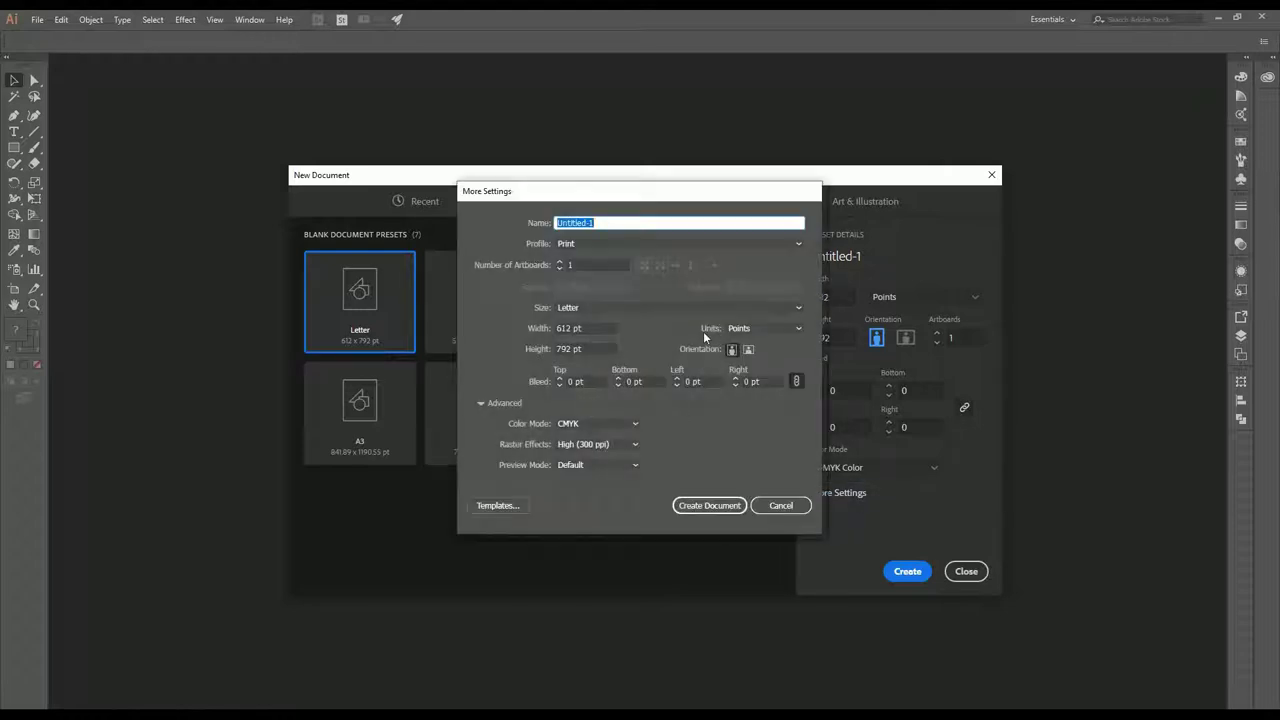
left_click(766, 328)
left_click(753, 370)
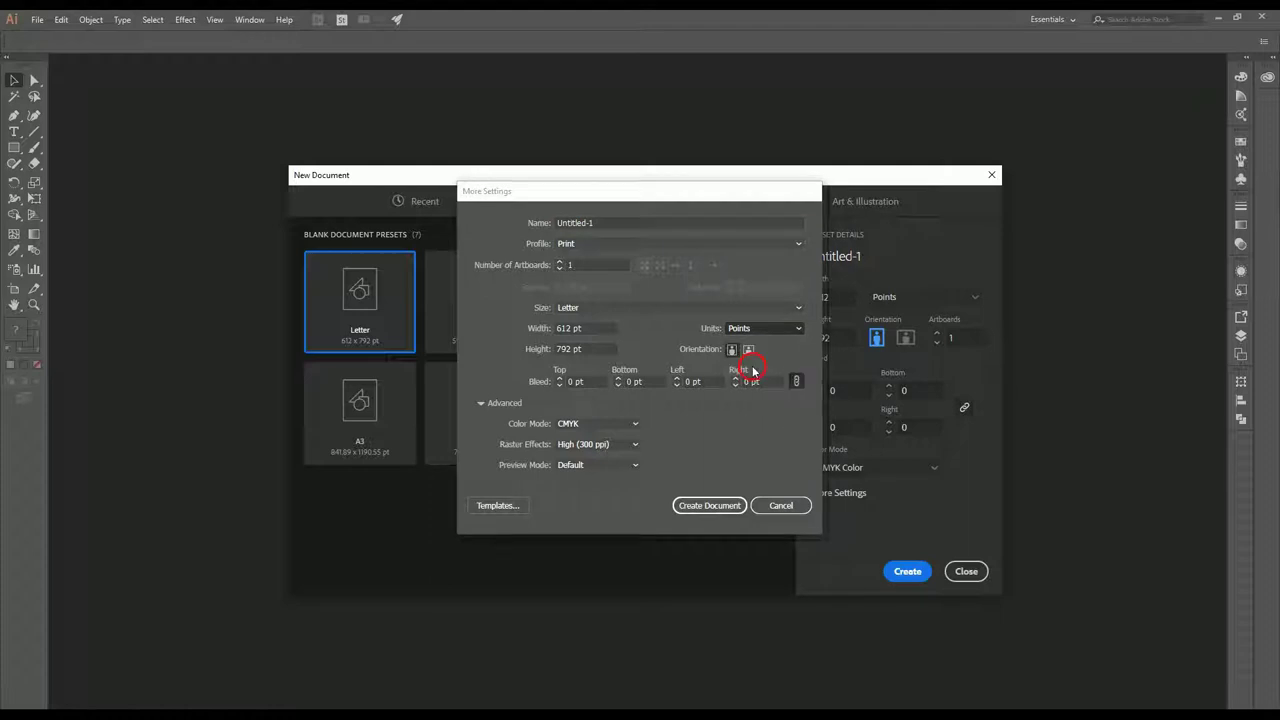
left_click(585, 329)
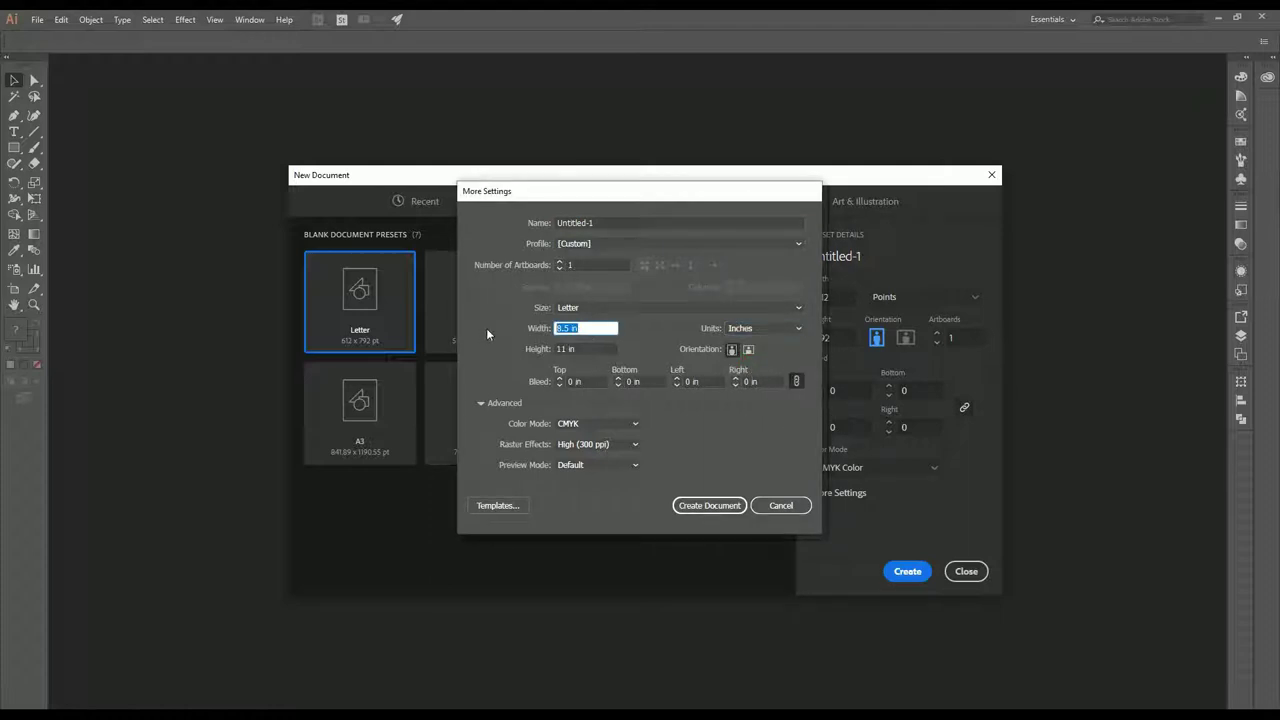
type("3.5")
key("Tab")
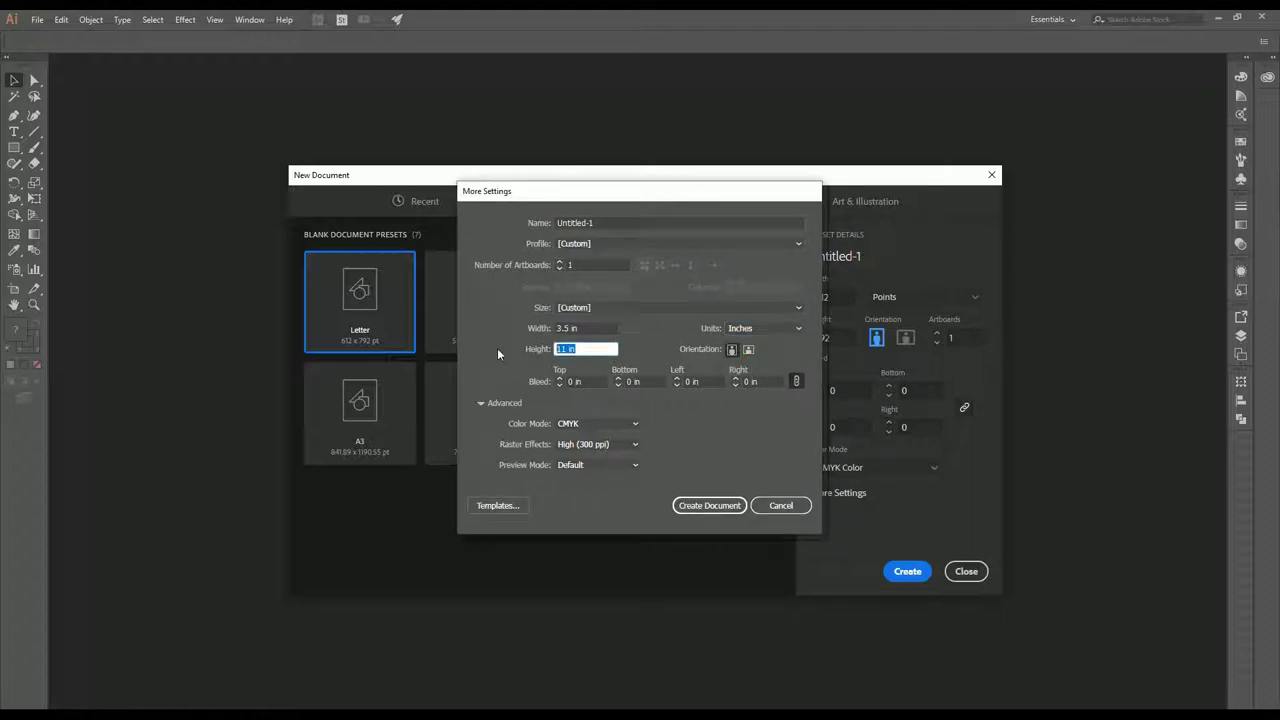
type("2")
key("Tab")
type("0.12")
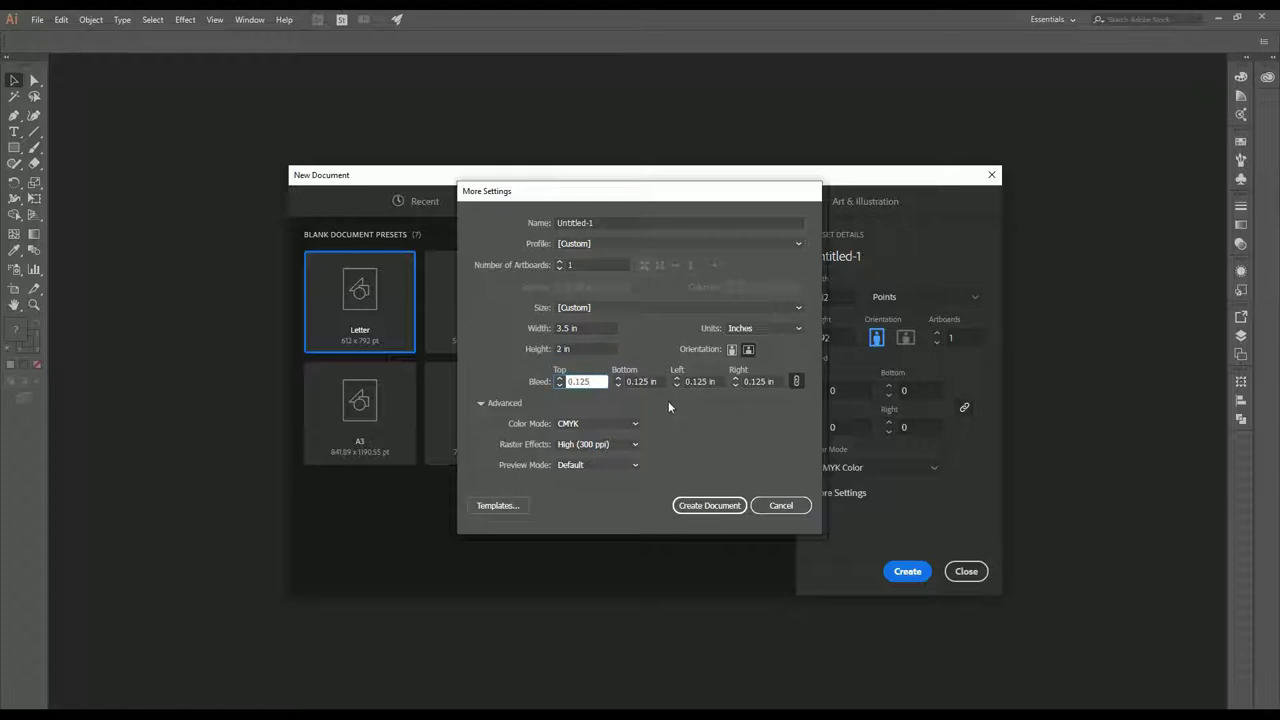
left_click(591, 268)
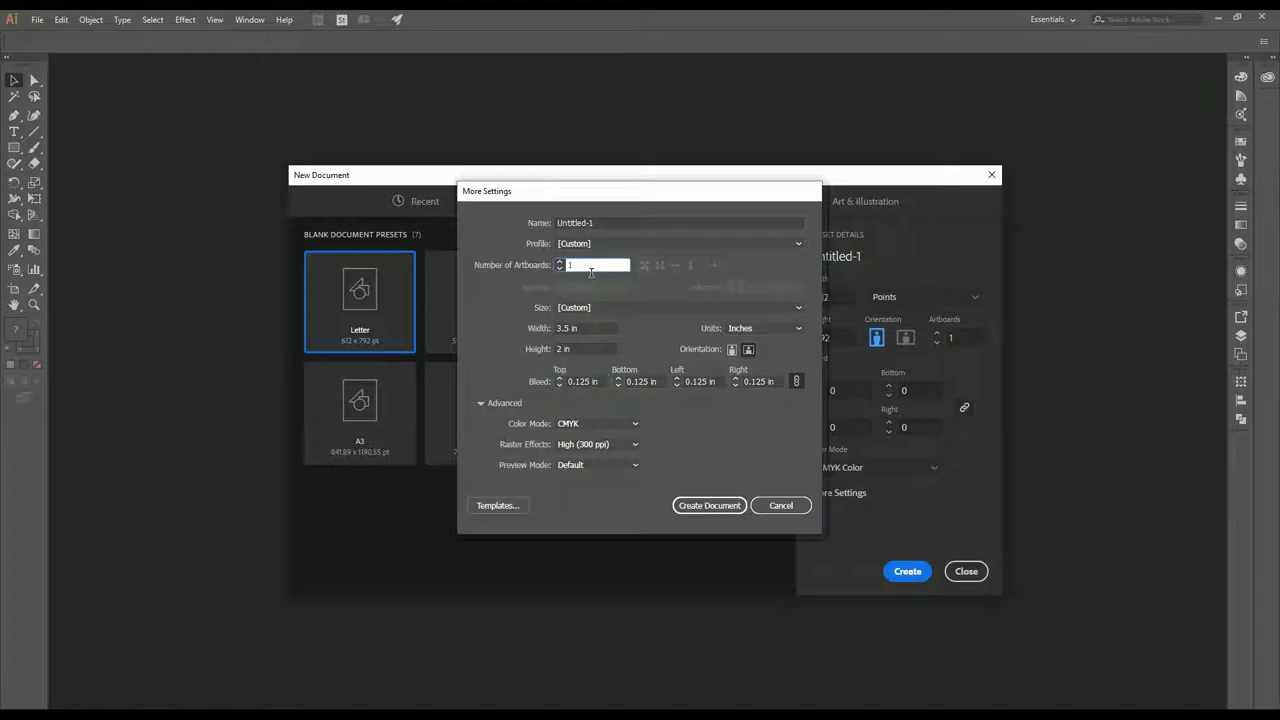
type("2")
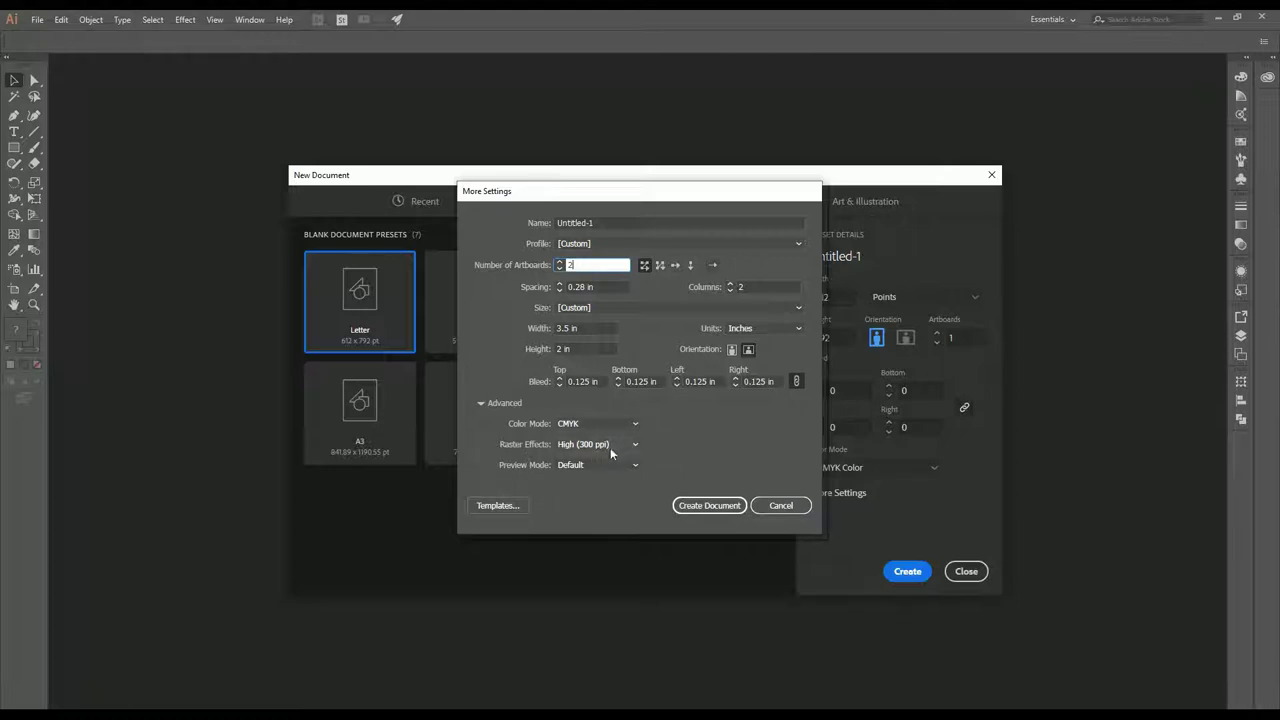
left_click(706, 505)
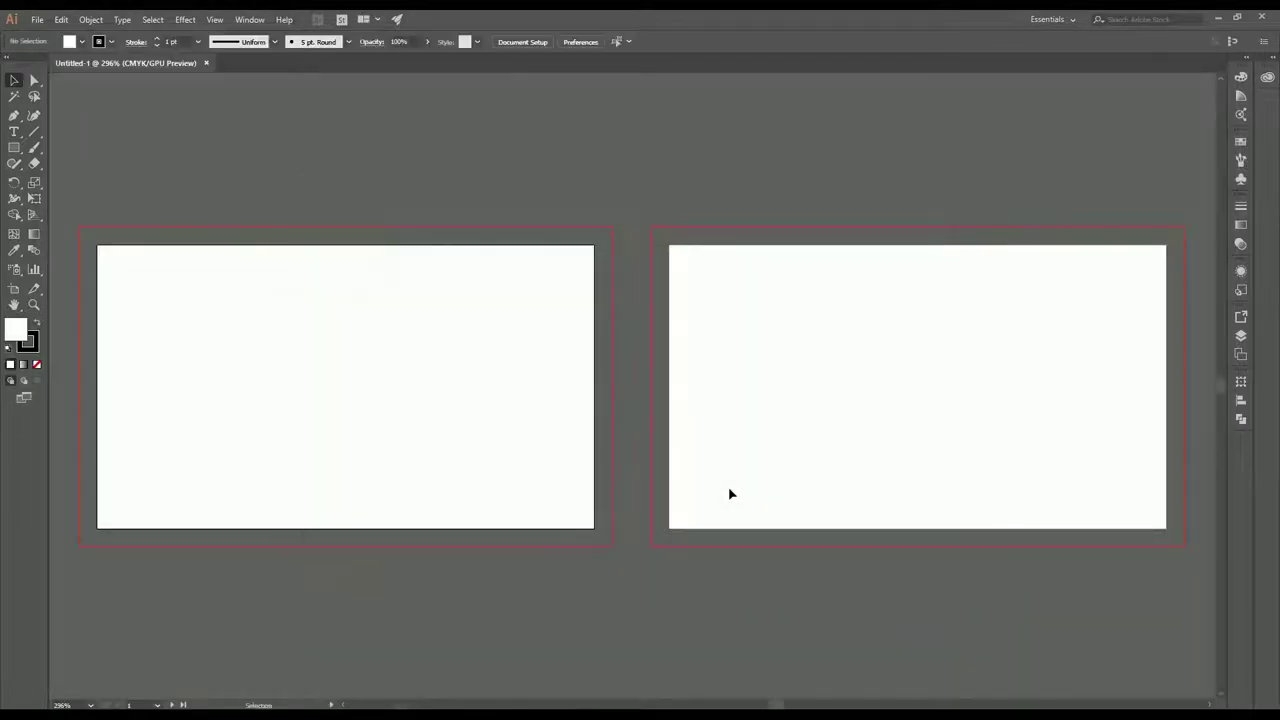
- Bring the left artboard into view and open the Rectangle size dialog on it
left_click_drag(540, 429, 663, 383)
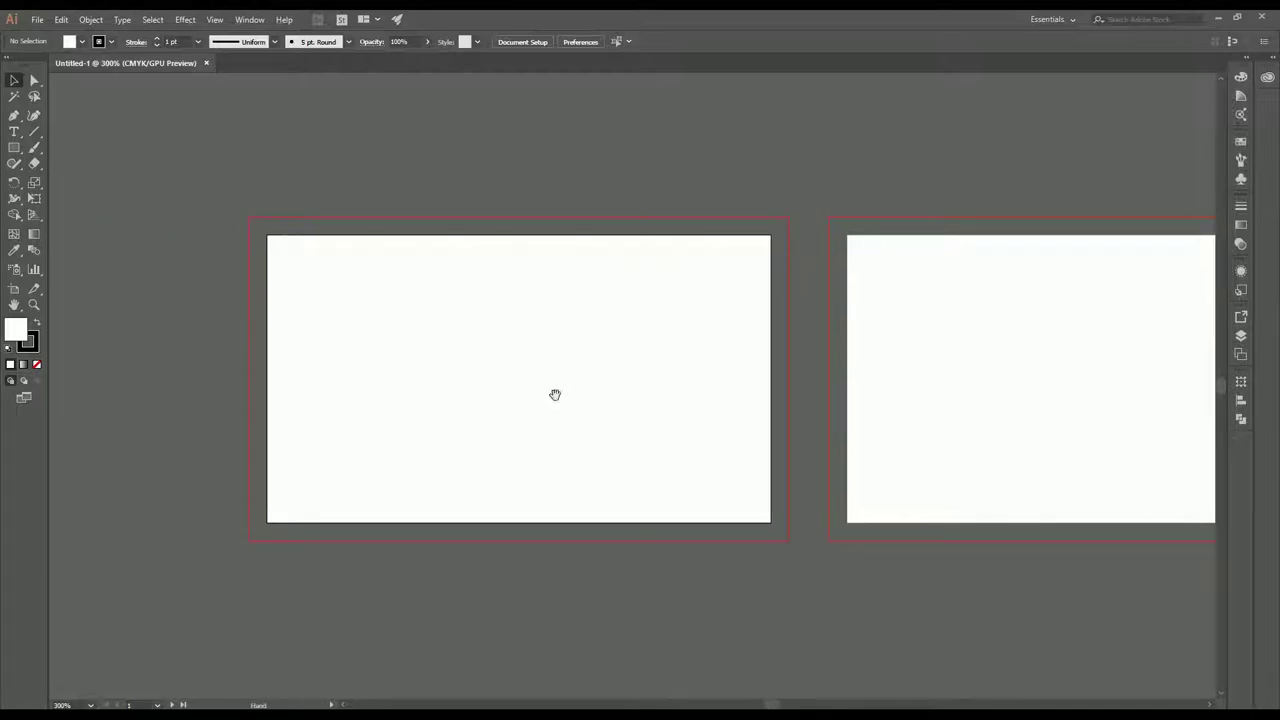
left_click_drag(554, 394, 583, 371)
scroll(600, 407, "up", 1)
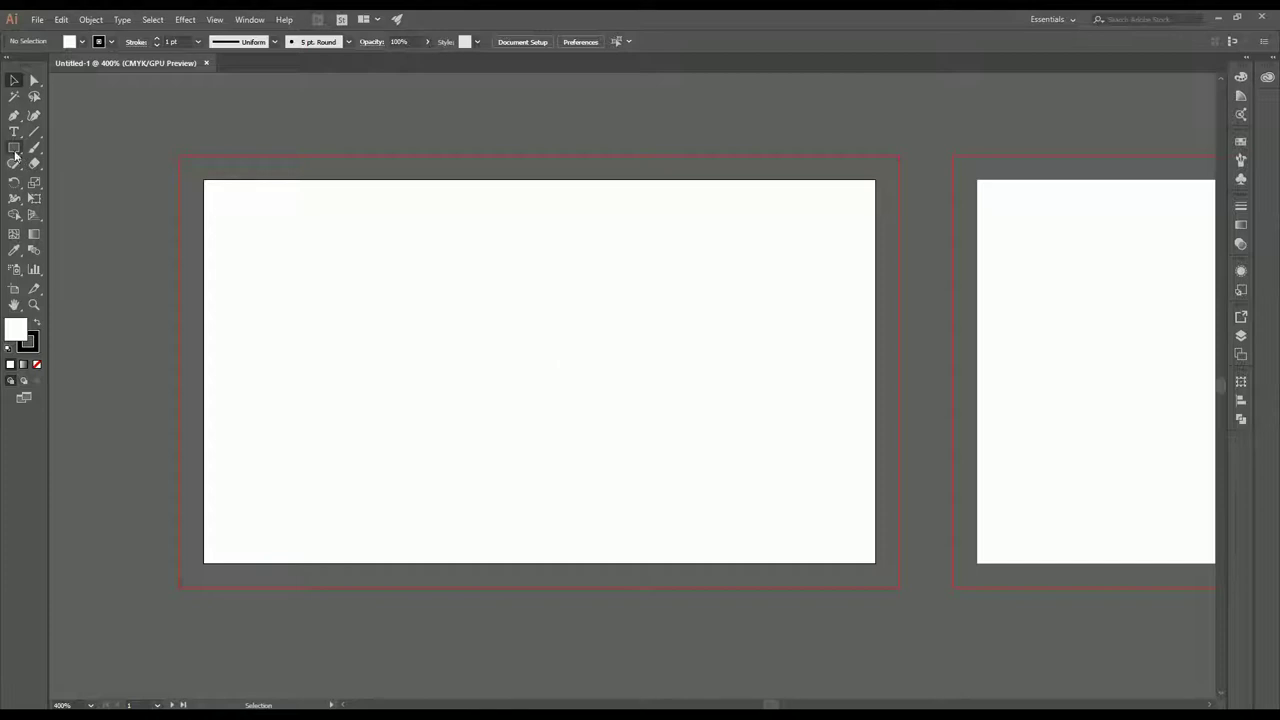
left_click(14, 149)
left_click(526, 361)
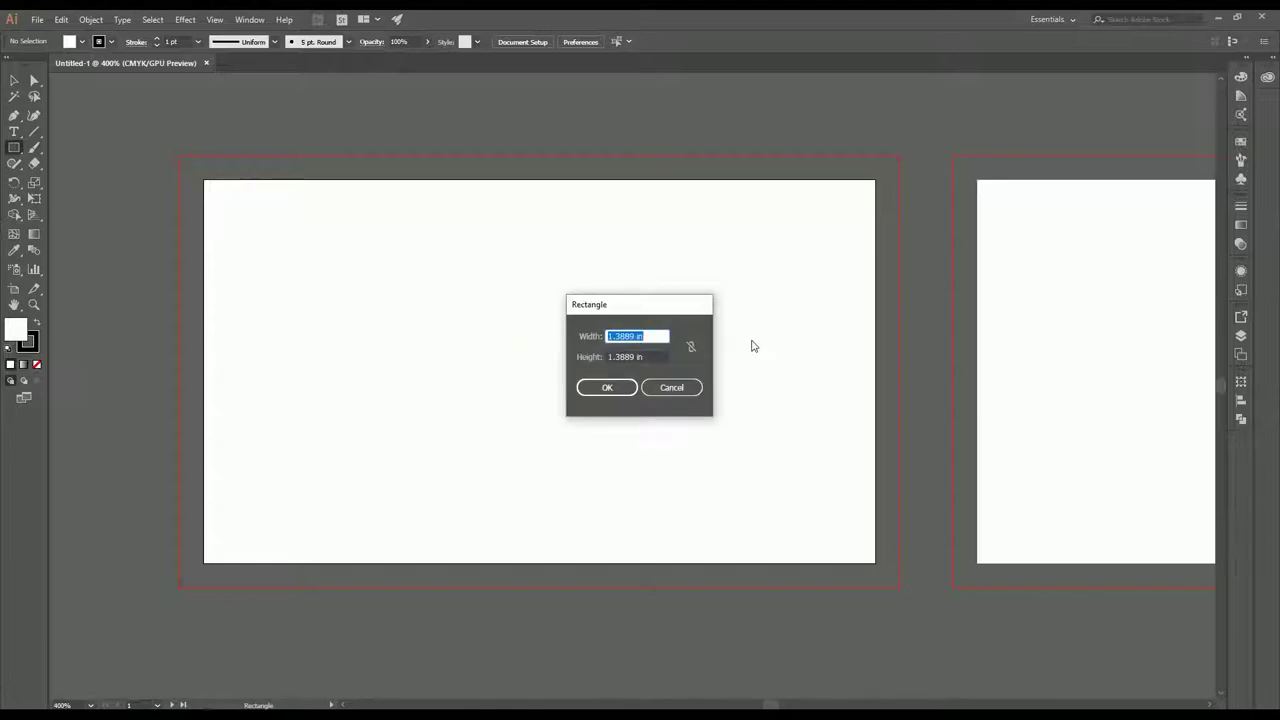
- Enter rectangle Width 3.5 in and Height 2 in with proportions unlinked
left_click(658, 338)
left_click_drag(660, 338, 606, 337)
type("3.5")
key("Tab")
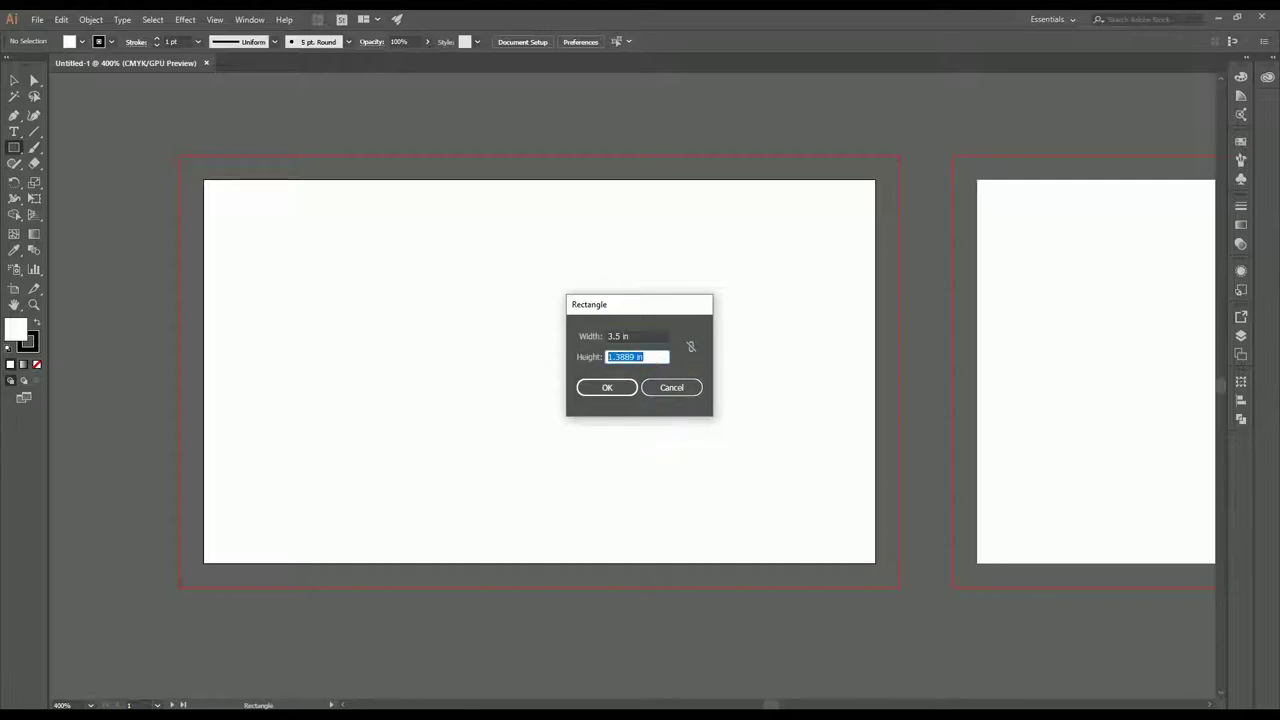
type("2")
key("shift+Tab")
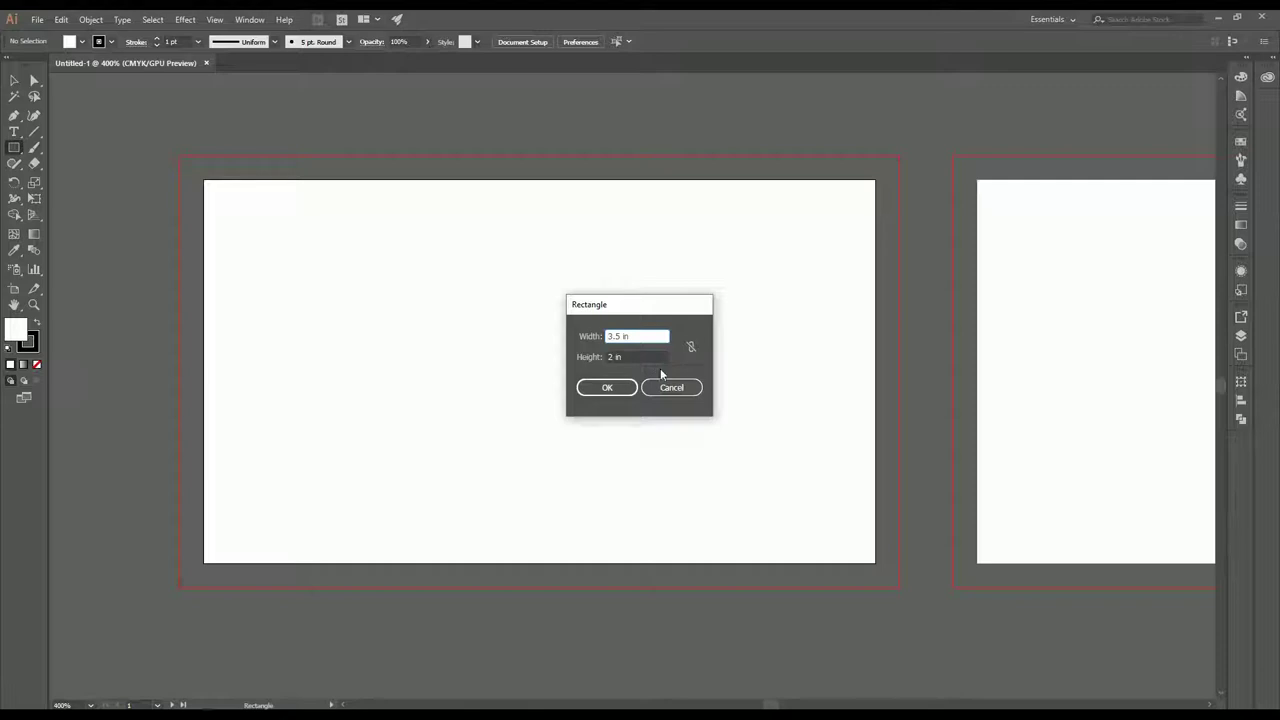
left_click(689, 346)
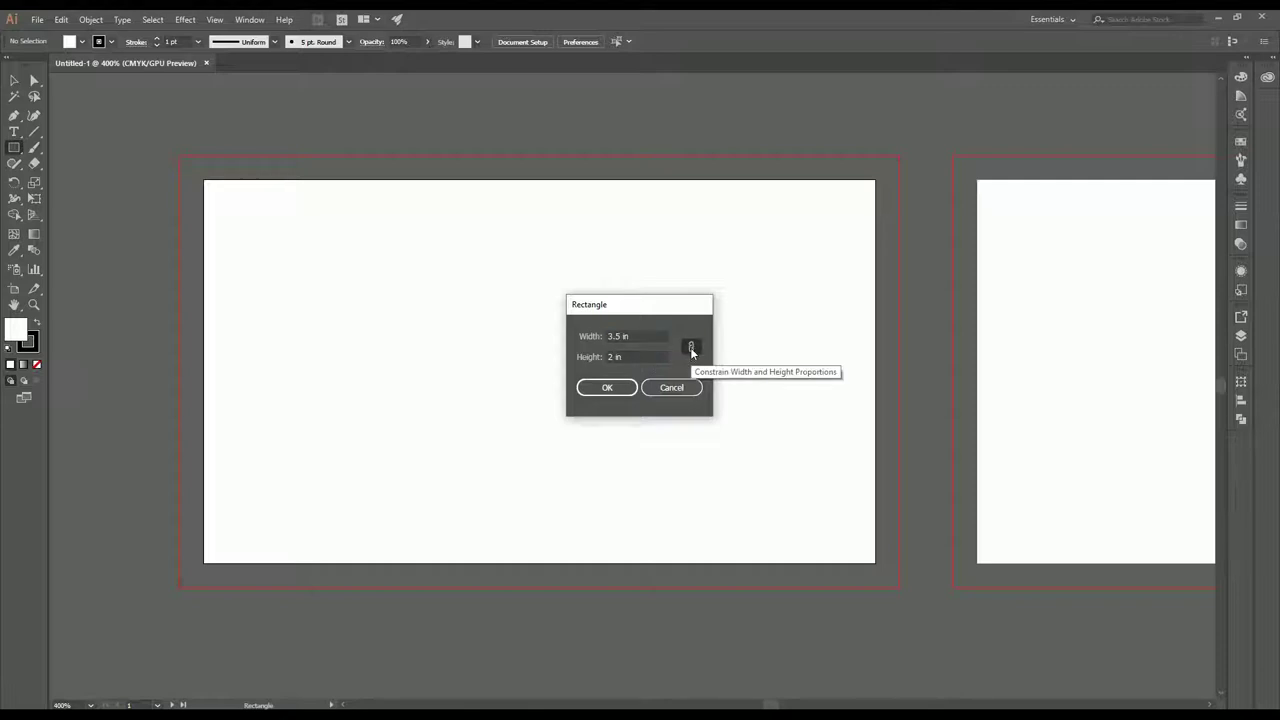
left_click(690, 346)
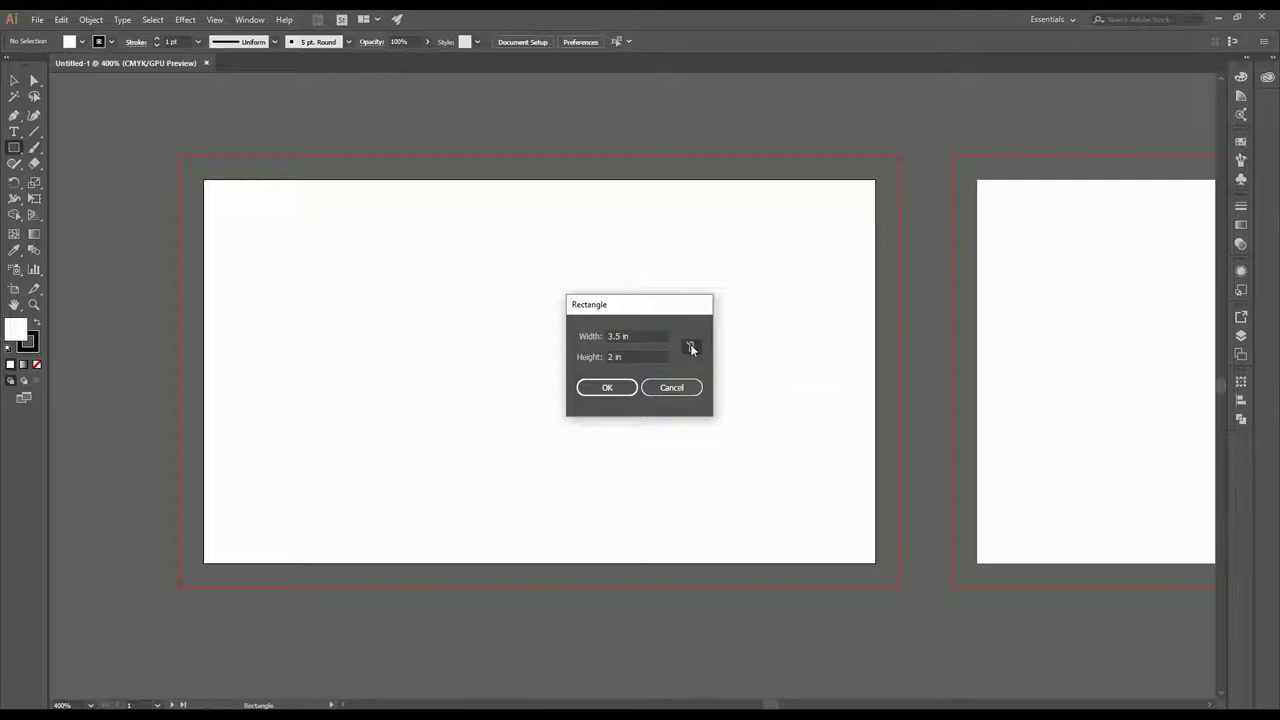
- Create the 3.5 × 2 in rectangle and drag it onto the left artboard
left_click(607, 388)
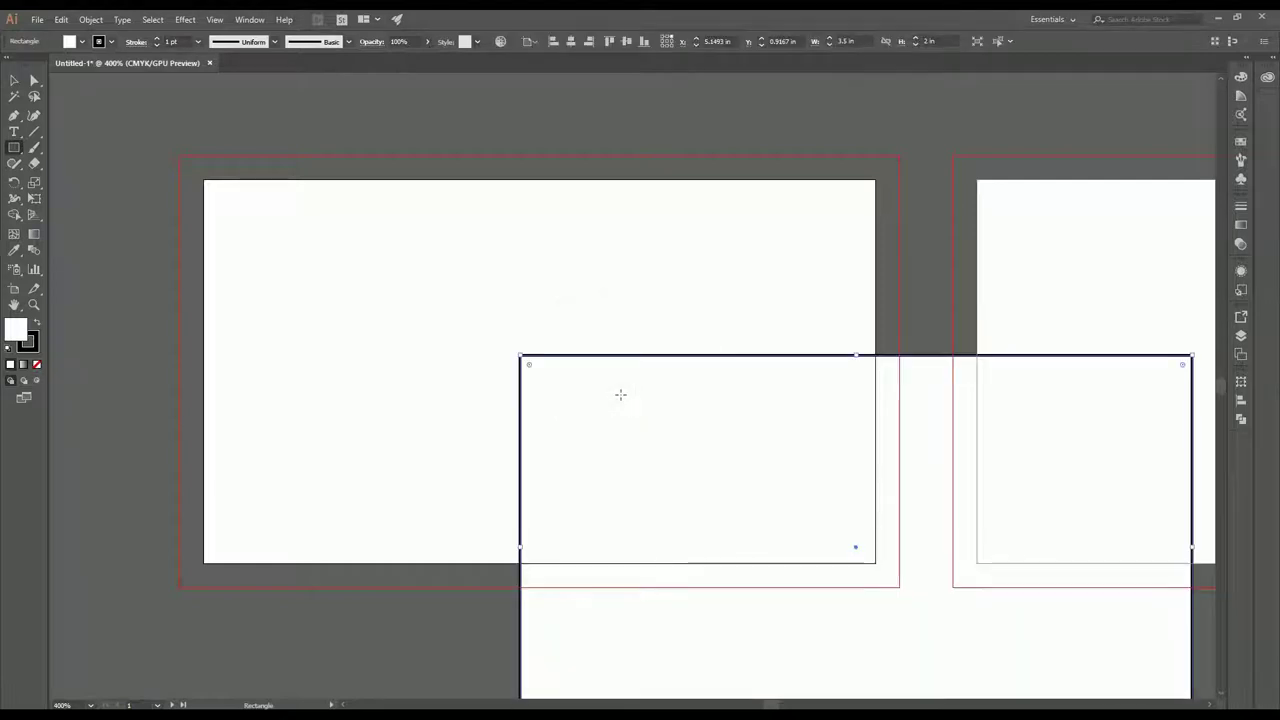
left_click(14, 80)
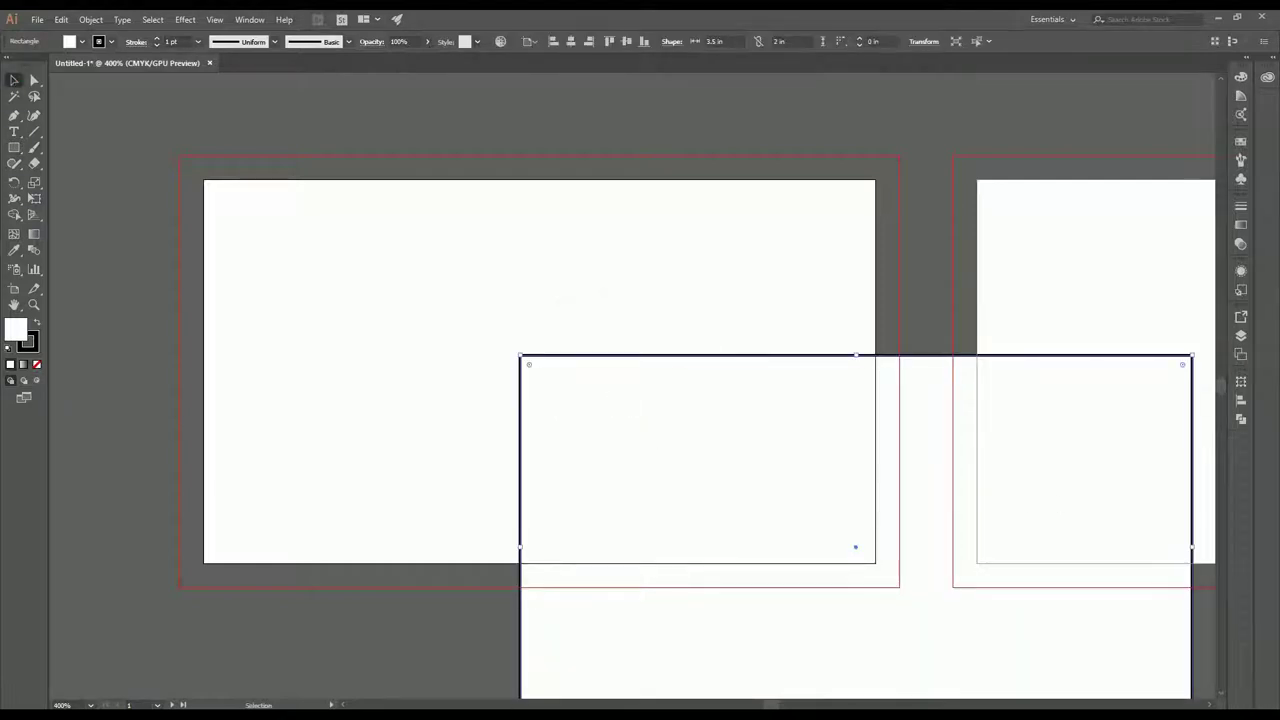
left_click_drag(642, 411, 427, 351)
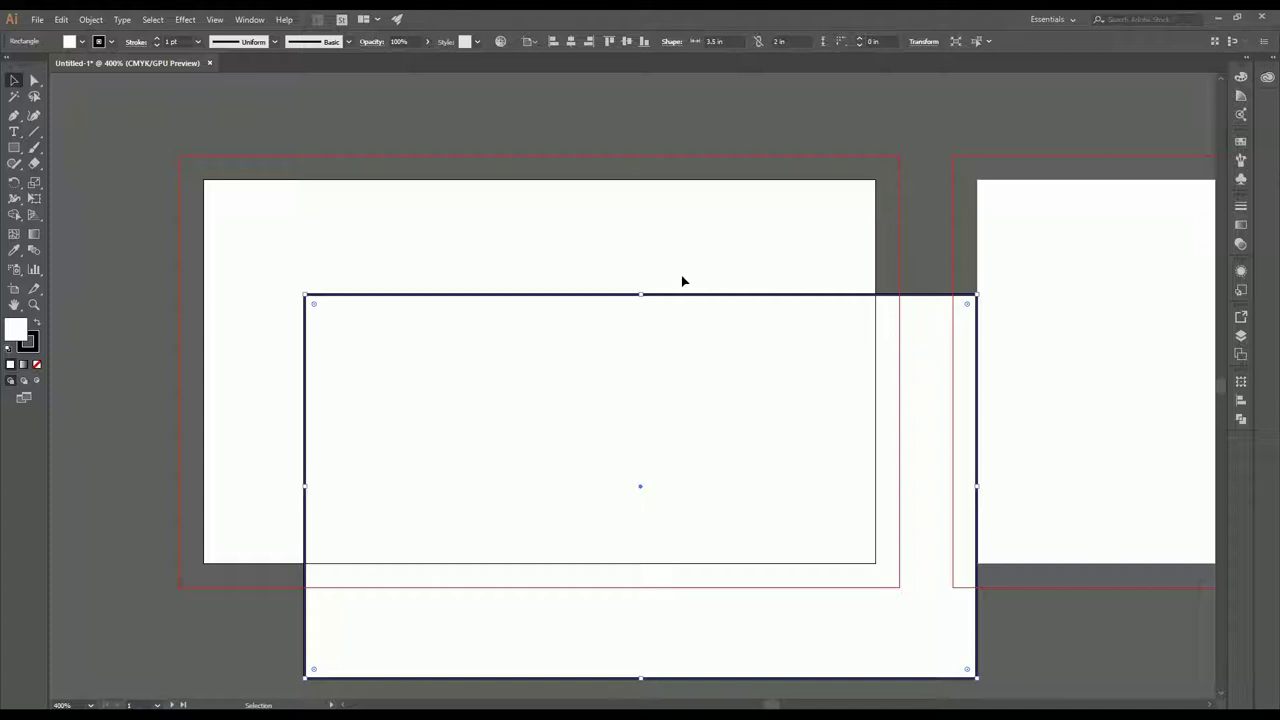
- Align the rectangle to the artboard, centred both horizontally and vertically
left_click(1241, 402)
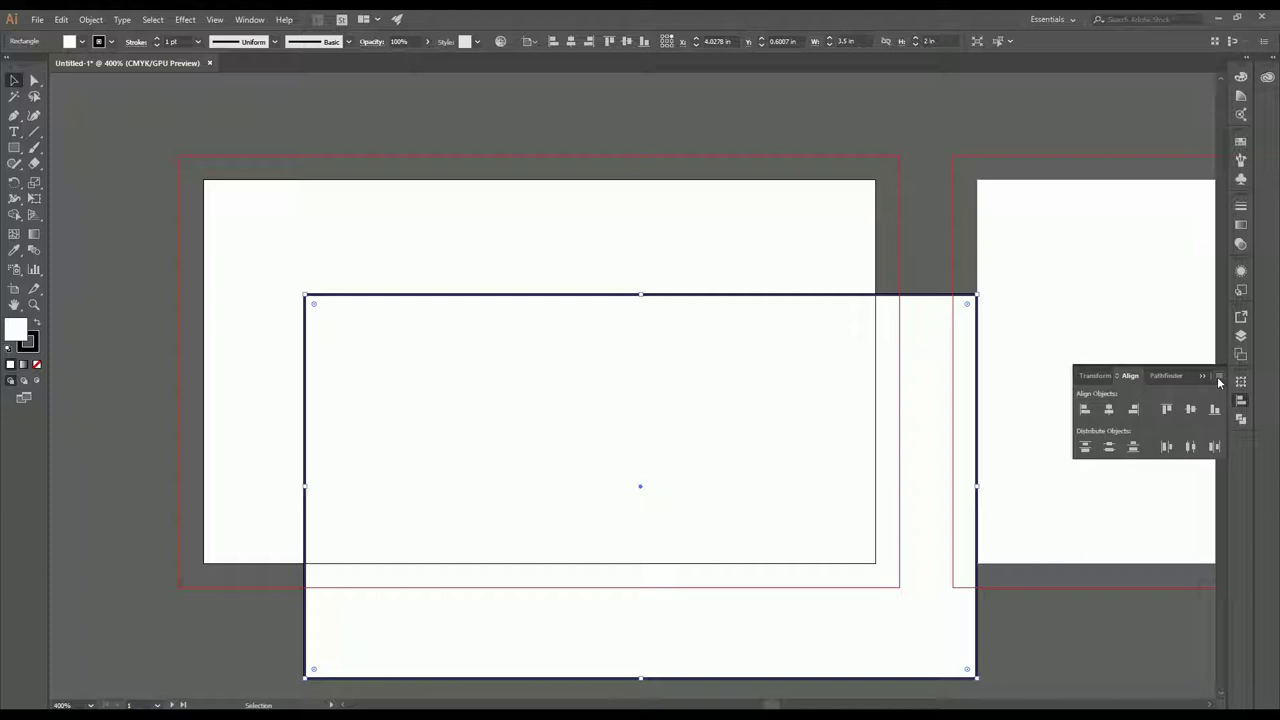
left_click(1218, 378)
left_click(1153, 378)
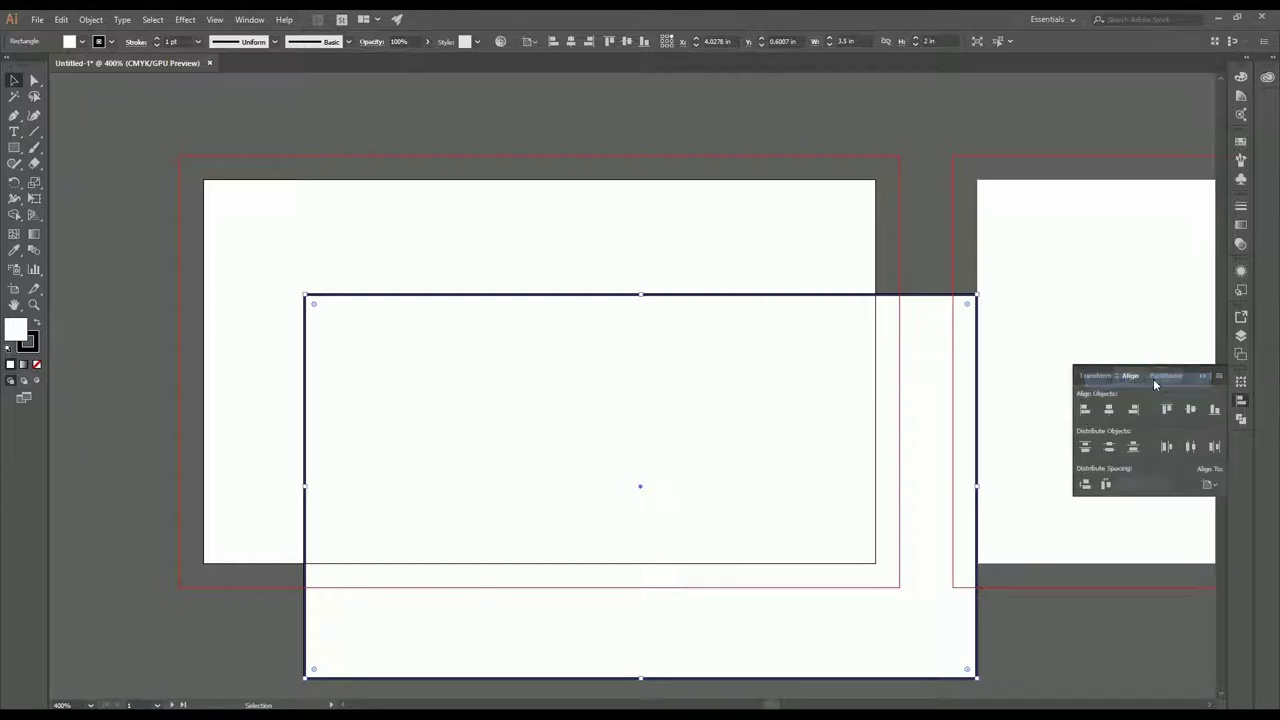
left_click(1216, 485)
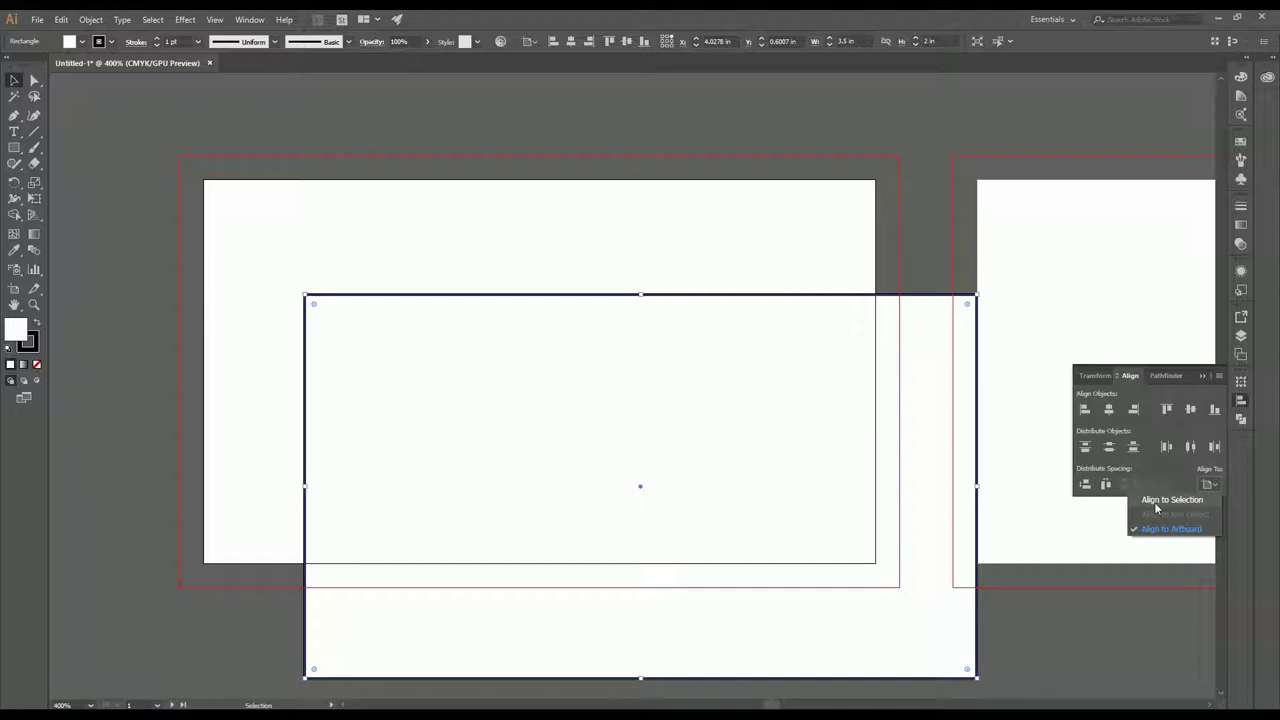
left_click(1172, 529)
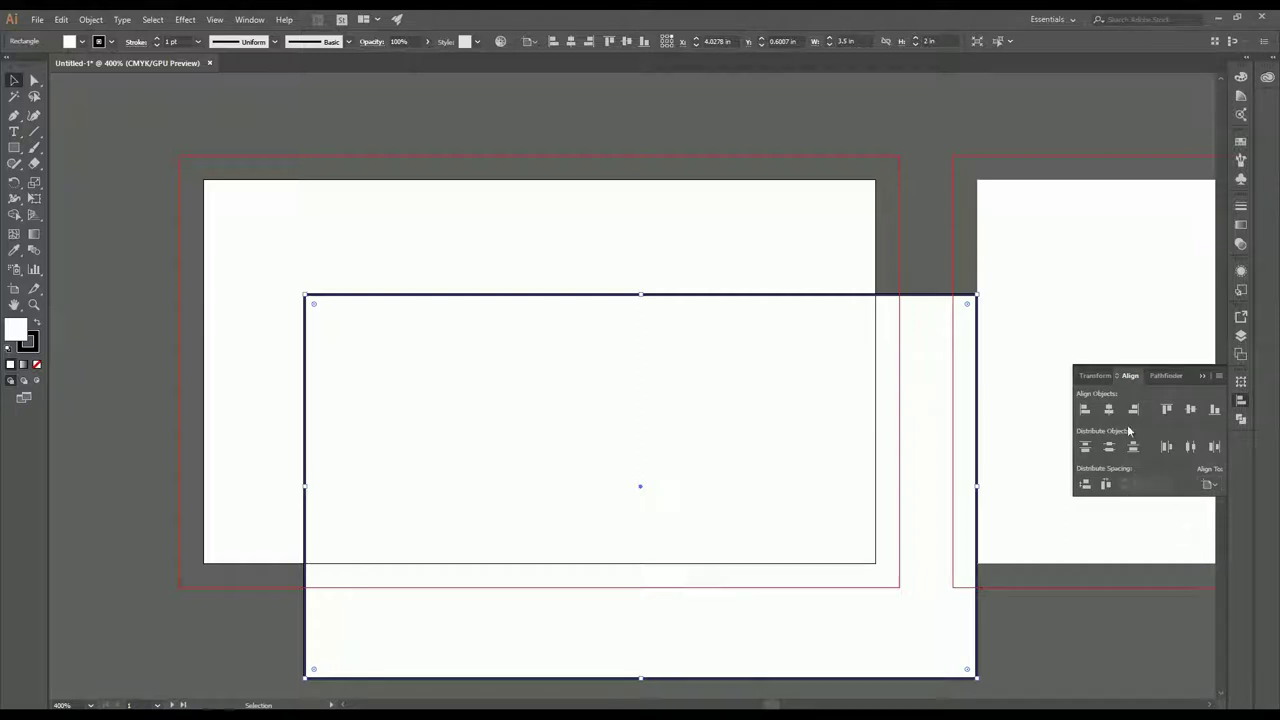
left_click(1110, 410)
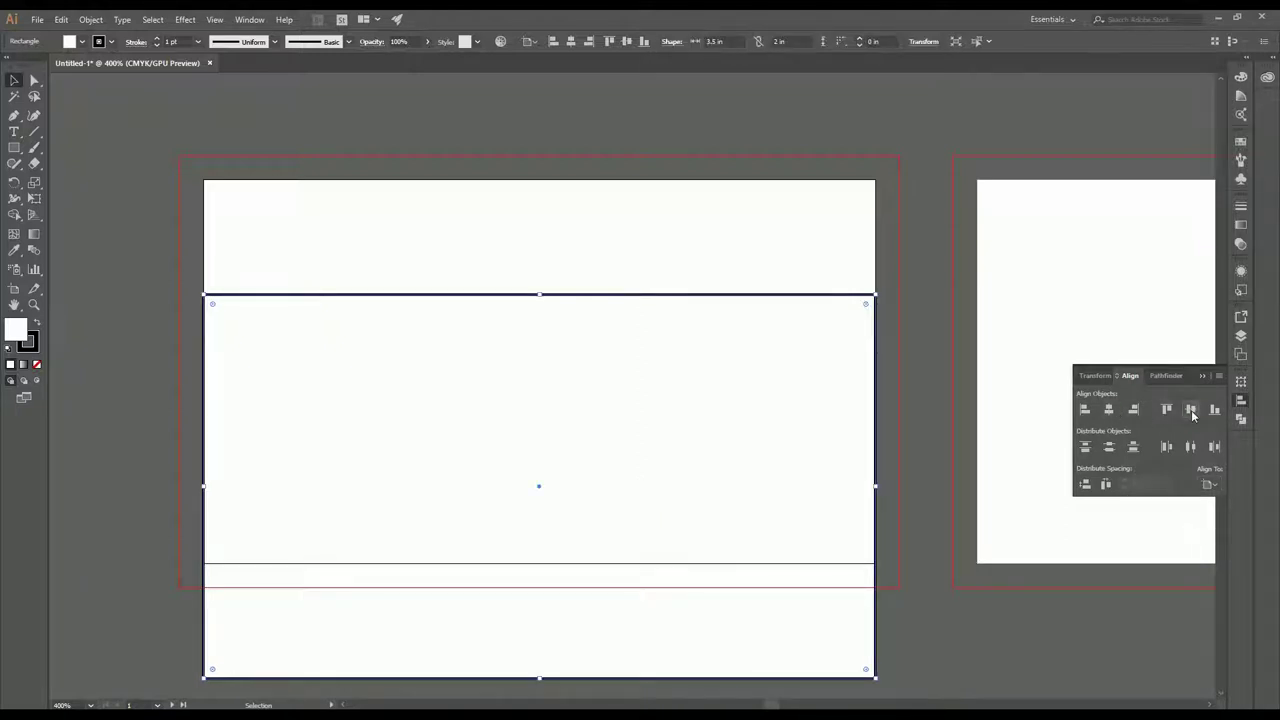
left_click(1191, 410)
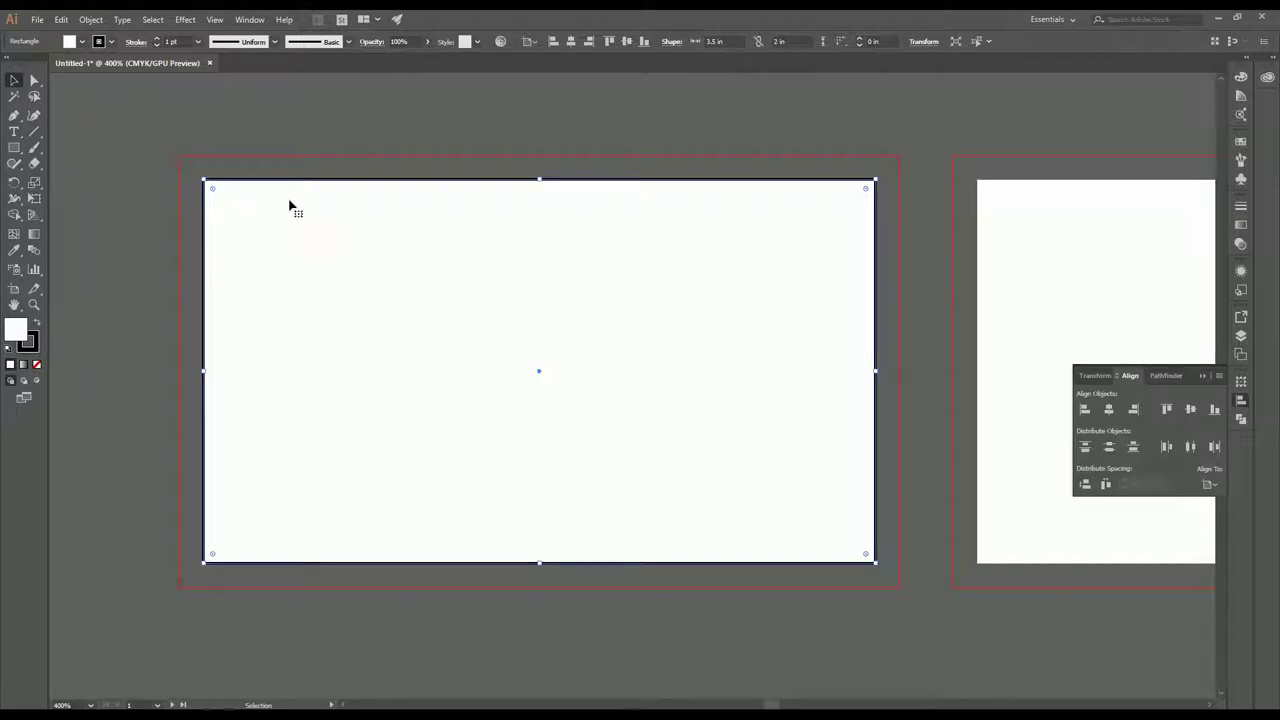
- Remove the rectangle's stroke and fill it with the teal swatch
left_click(35, 351)
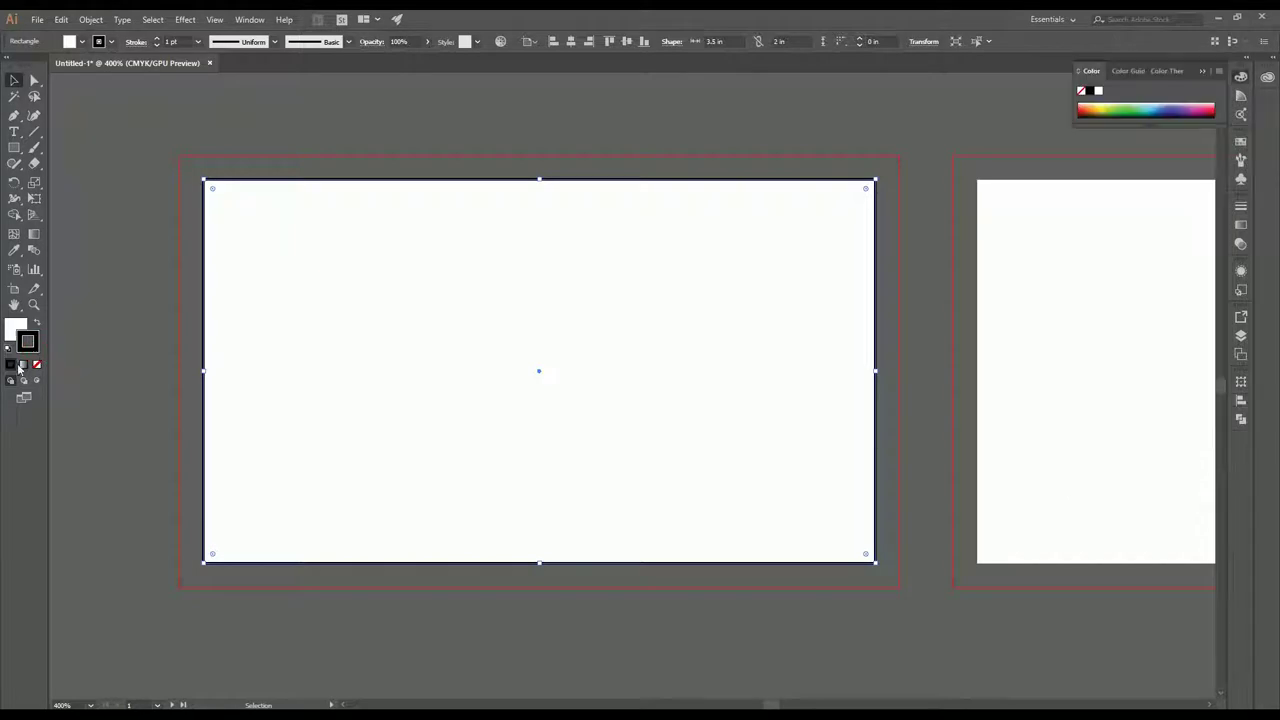
left_click(39, 366)
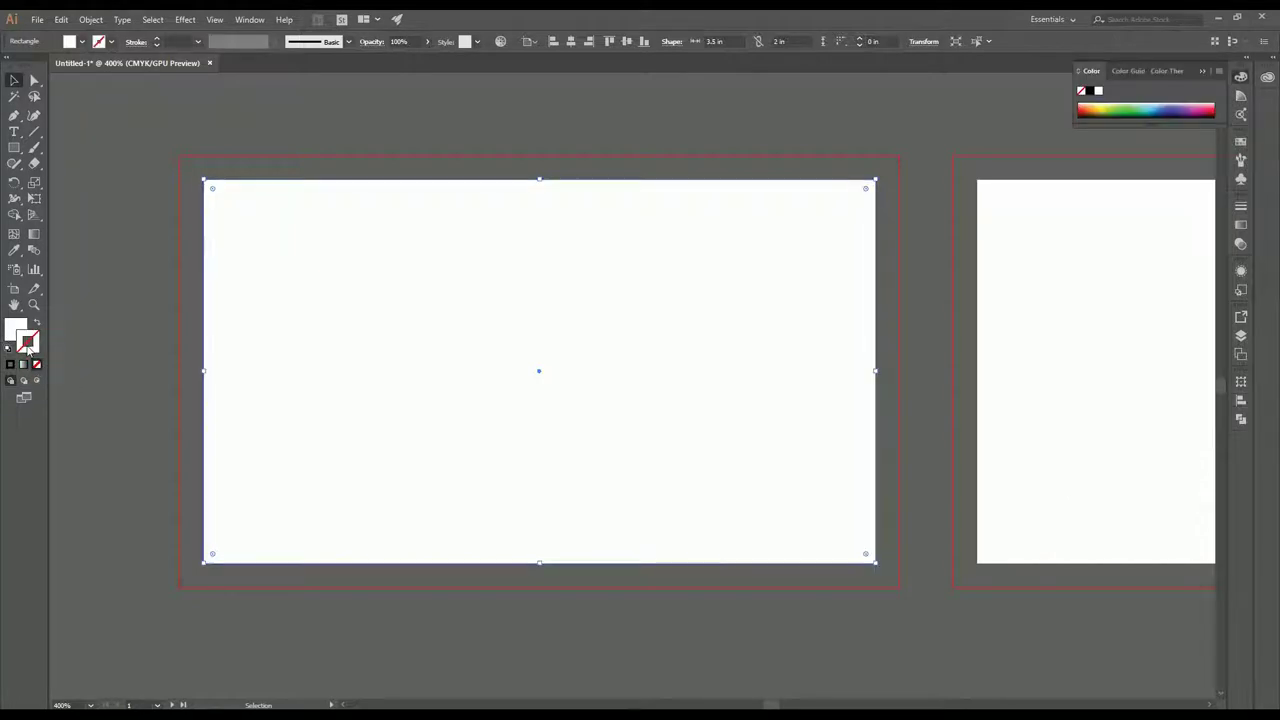
left_click(13, 330)
left_click(82, 43)
left_click(86, 76)
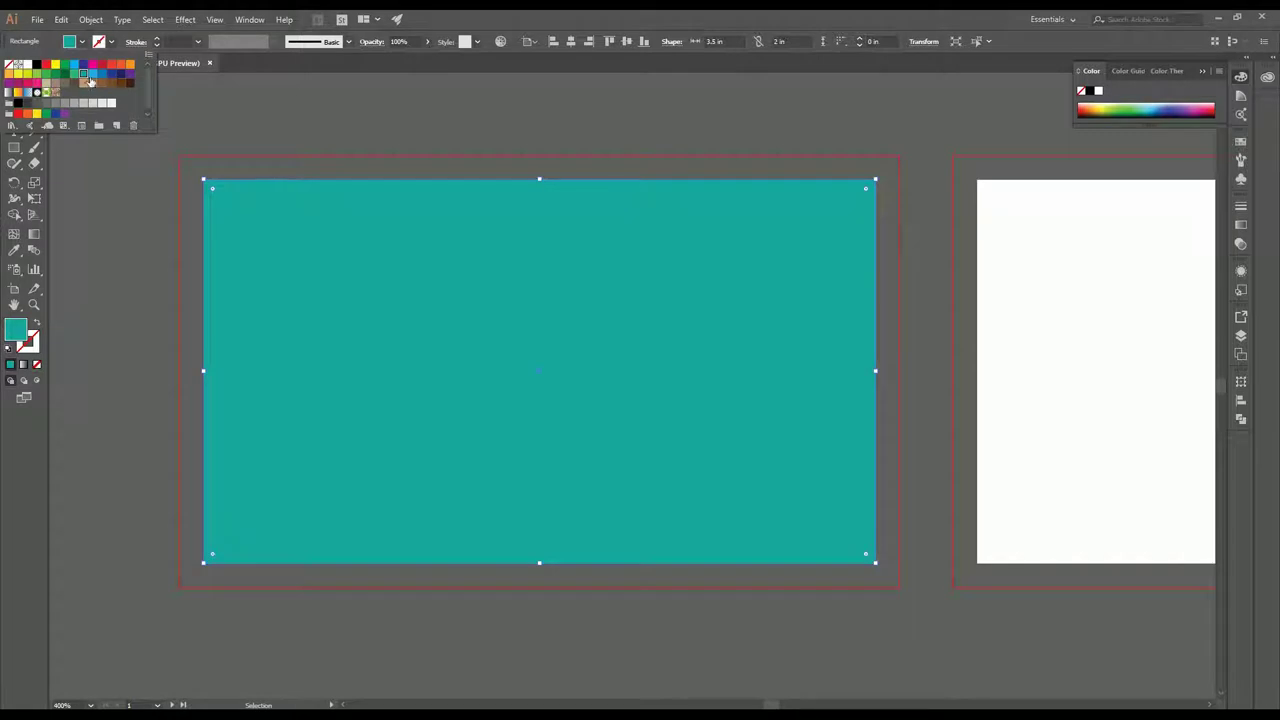
left_click(85, 44)
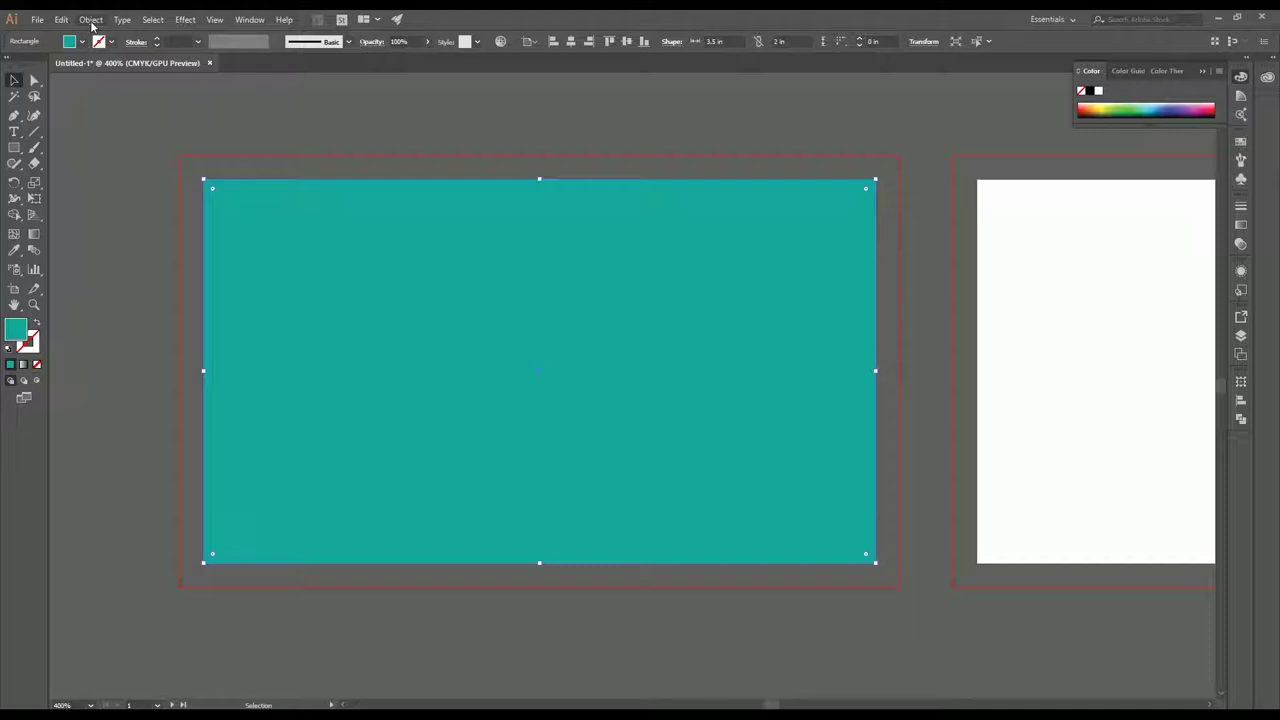
- Offset the rectangle's path by -0.125 in and turn the inset copy into guides
left_click(91, 20)
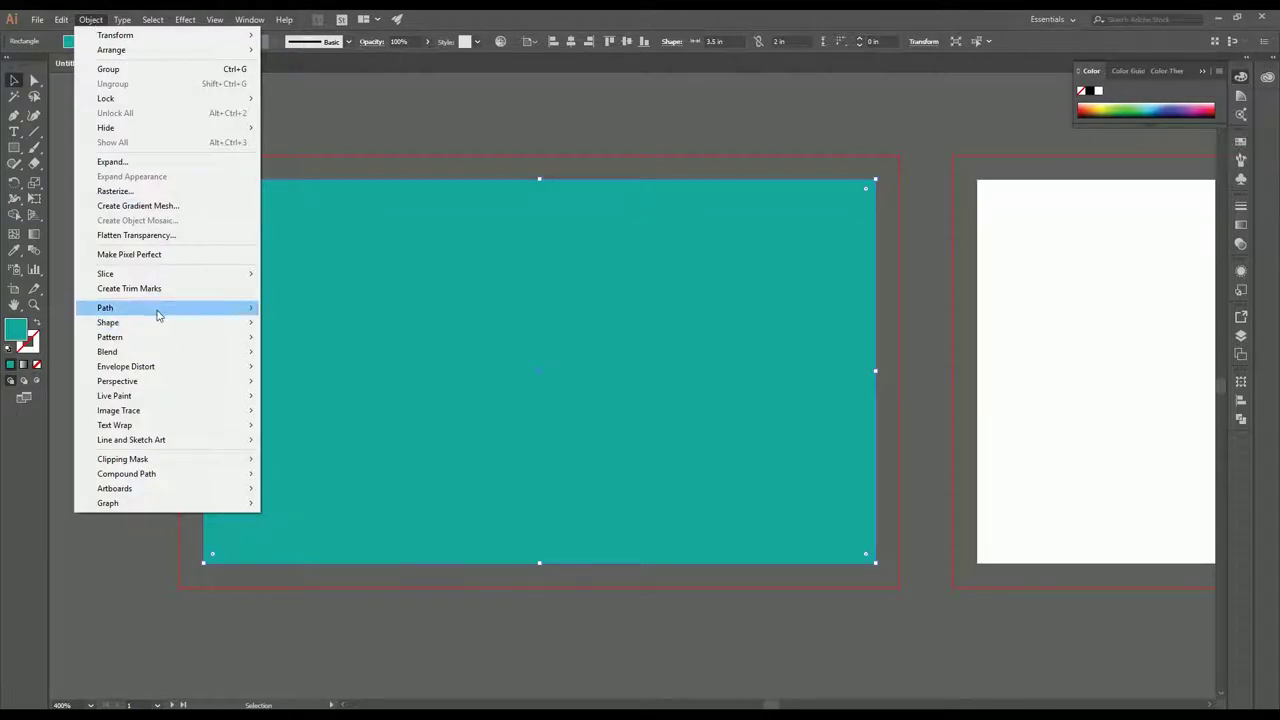
mouse_move(157, 309)
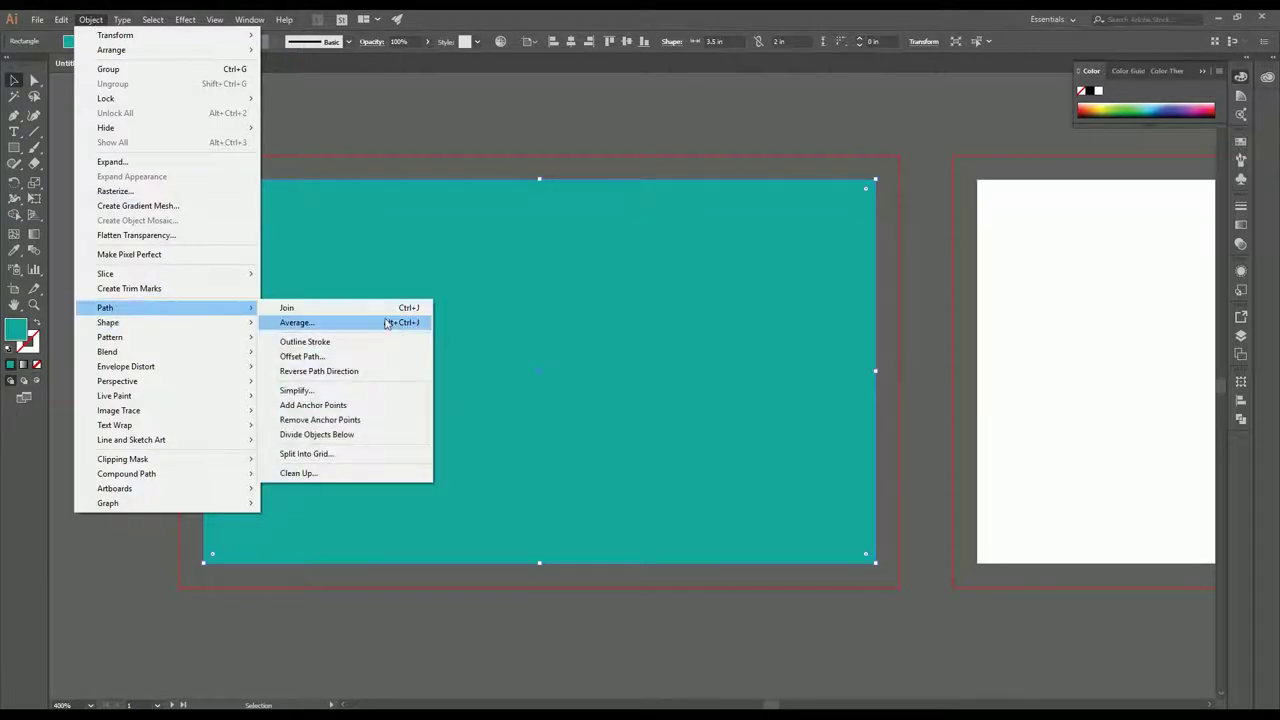
left_click(330, 357)
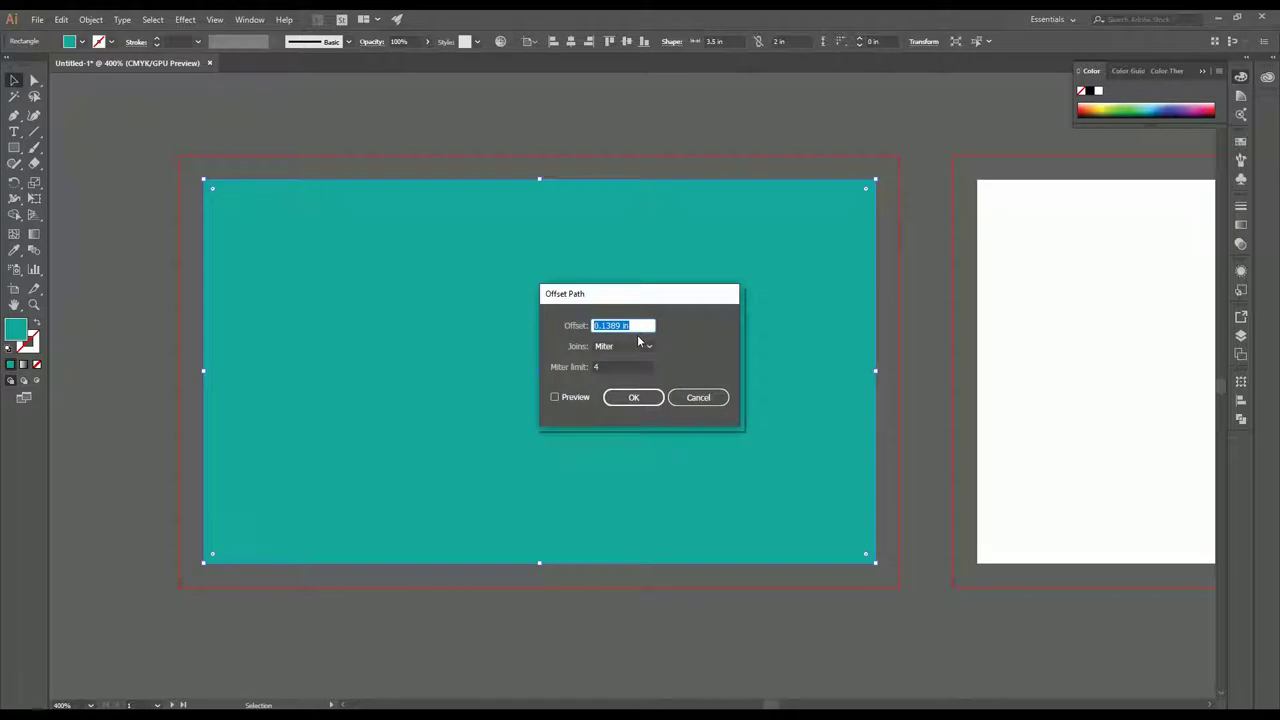
left_click(642, 330)
left_click_drag(642, 333, 486, 332)
type("-0.125")
left_click(554, 398)
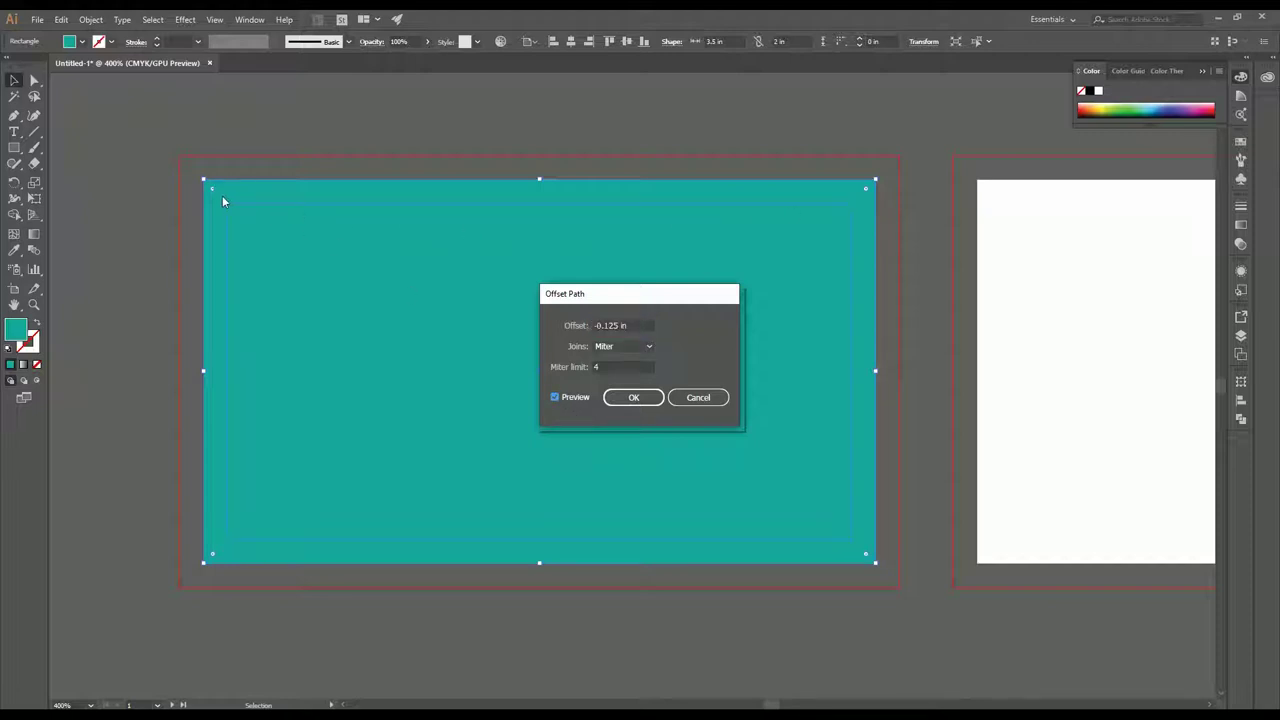
left_click(634, 398)
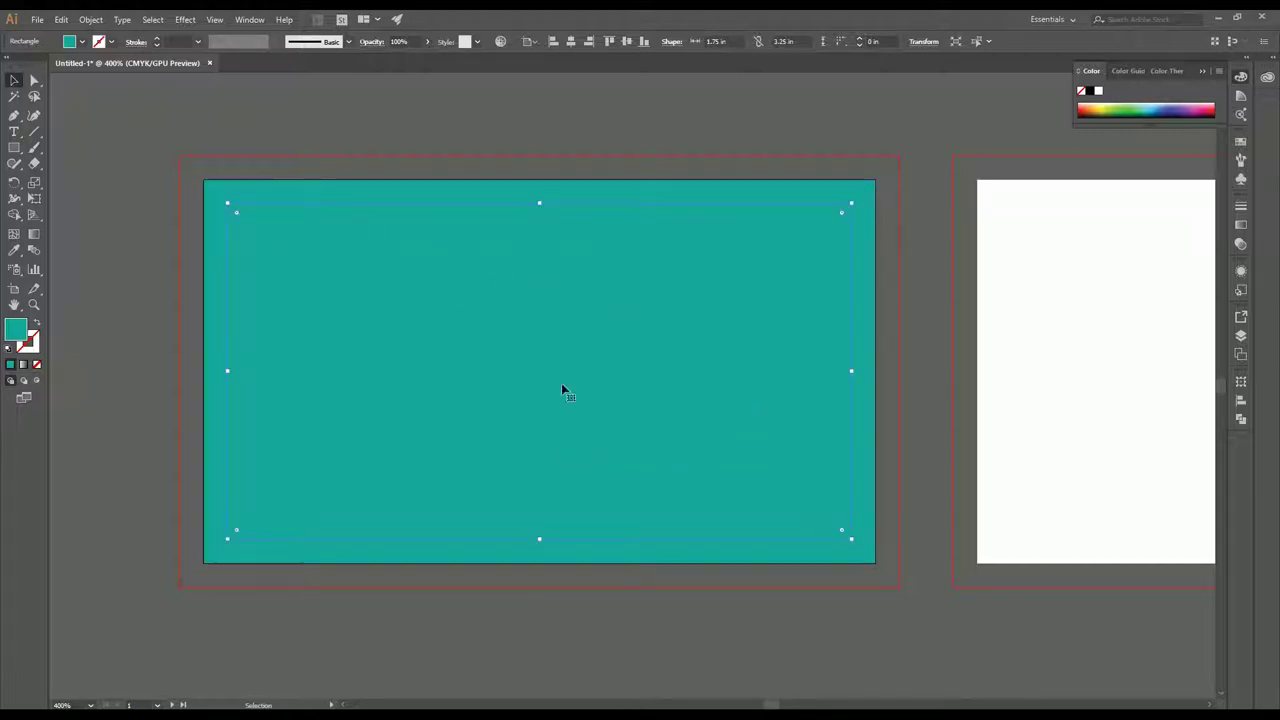
right_click(283, 210)
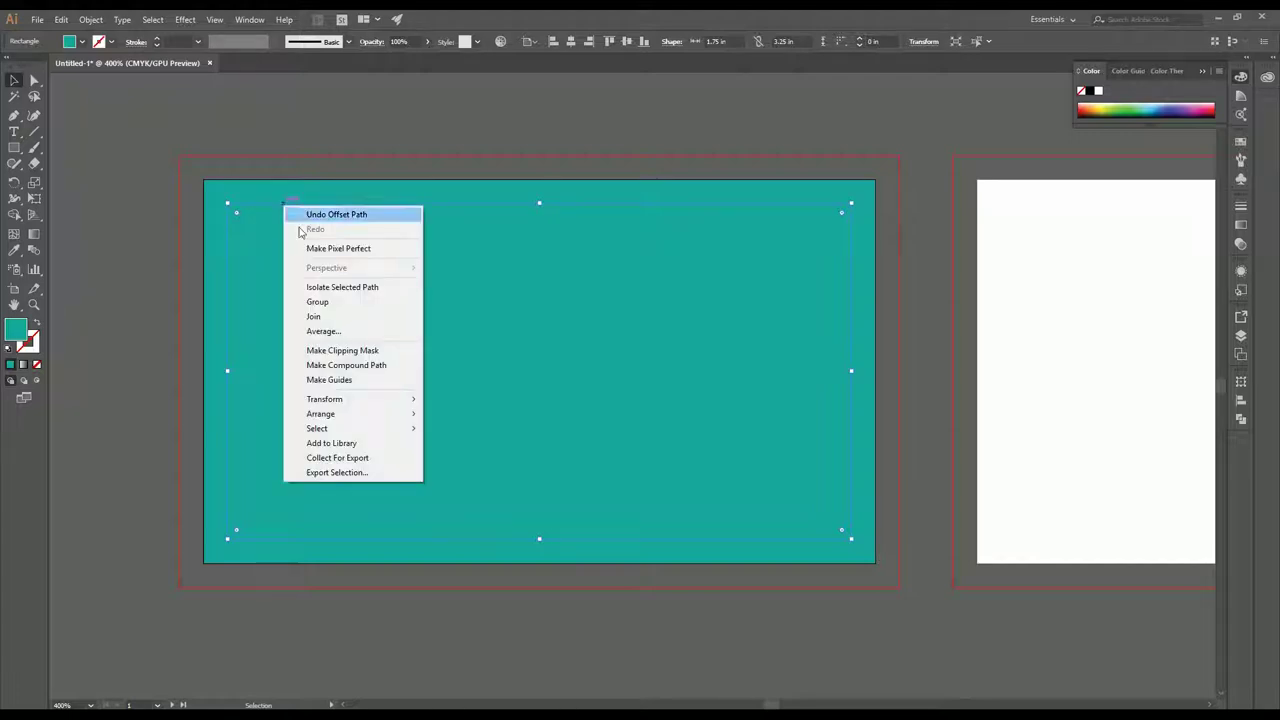
left_click(328, 380)
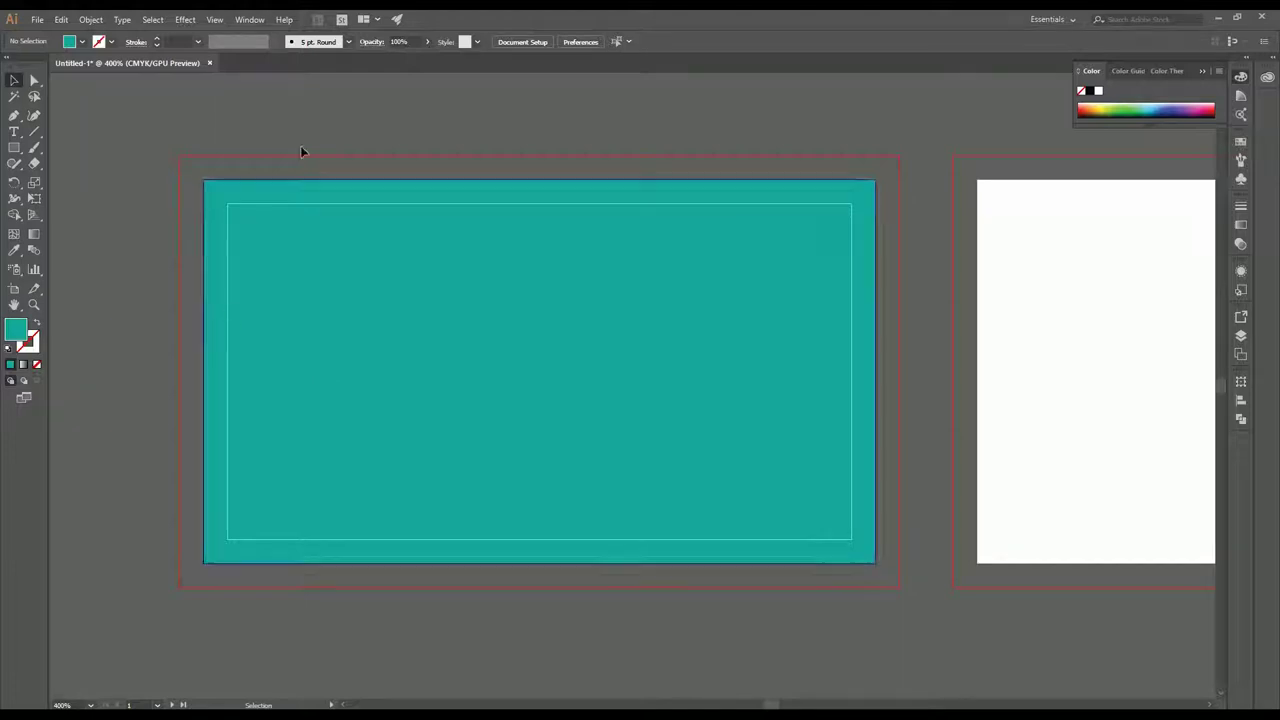
left_click(341, 258)
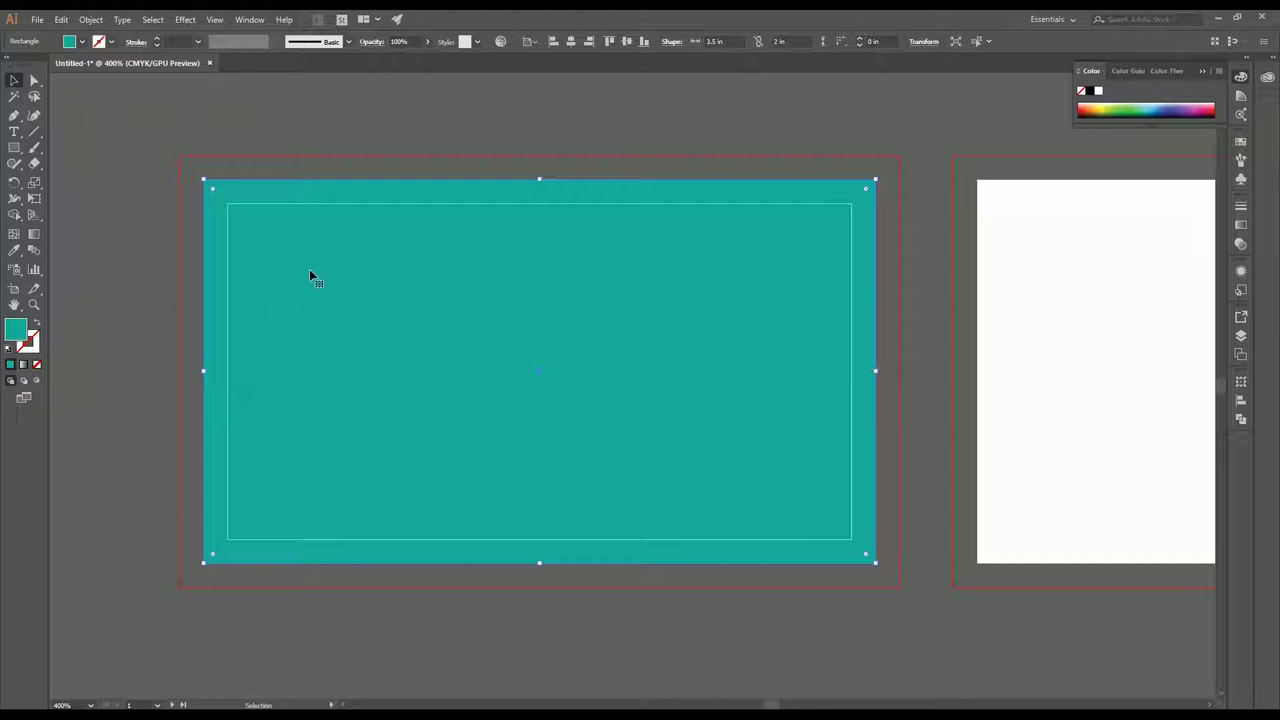
left_click_drag(345, 253, 446, 342)
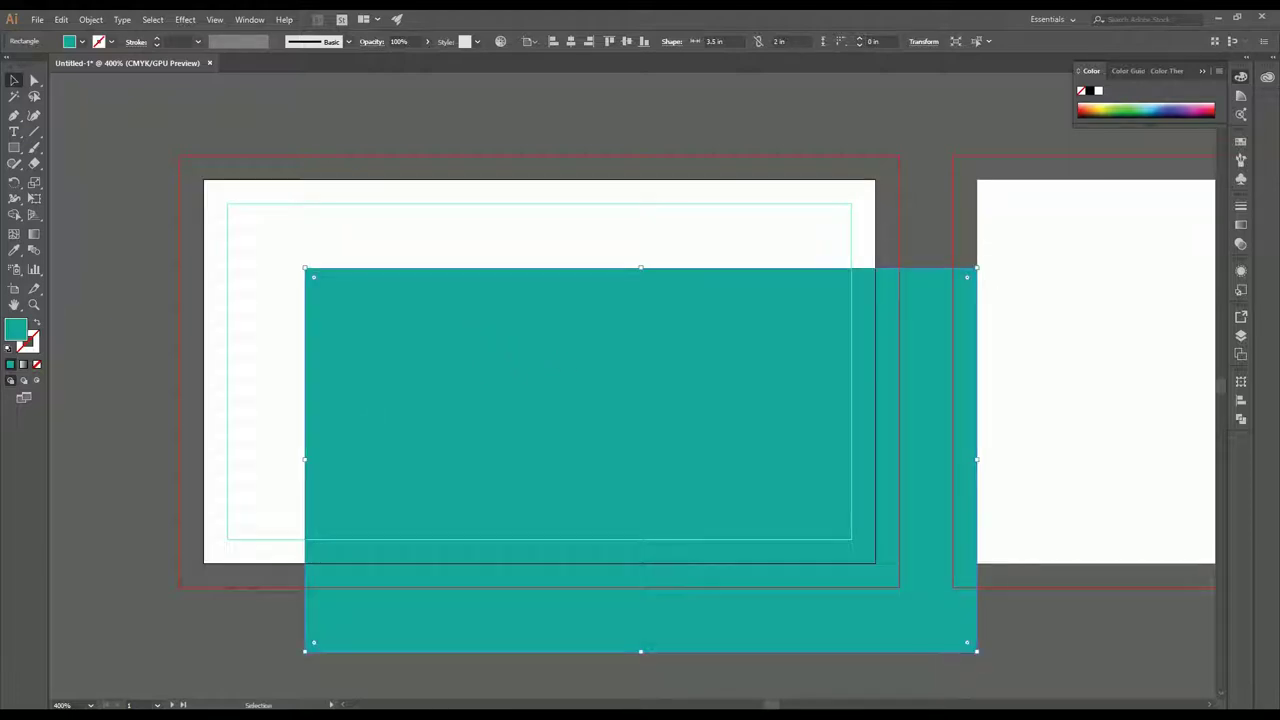
key("ctrl+z")
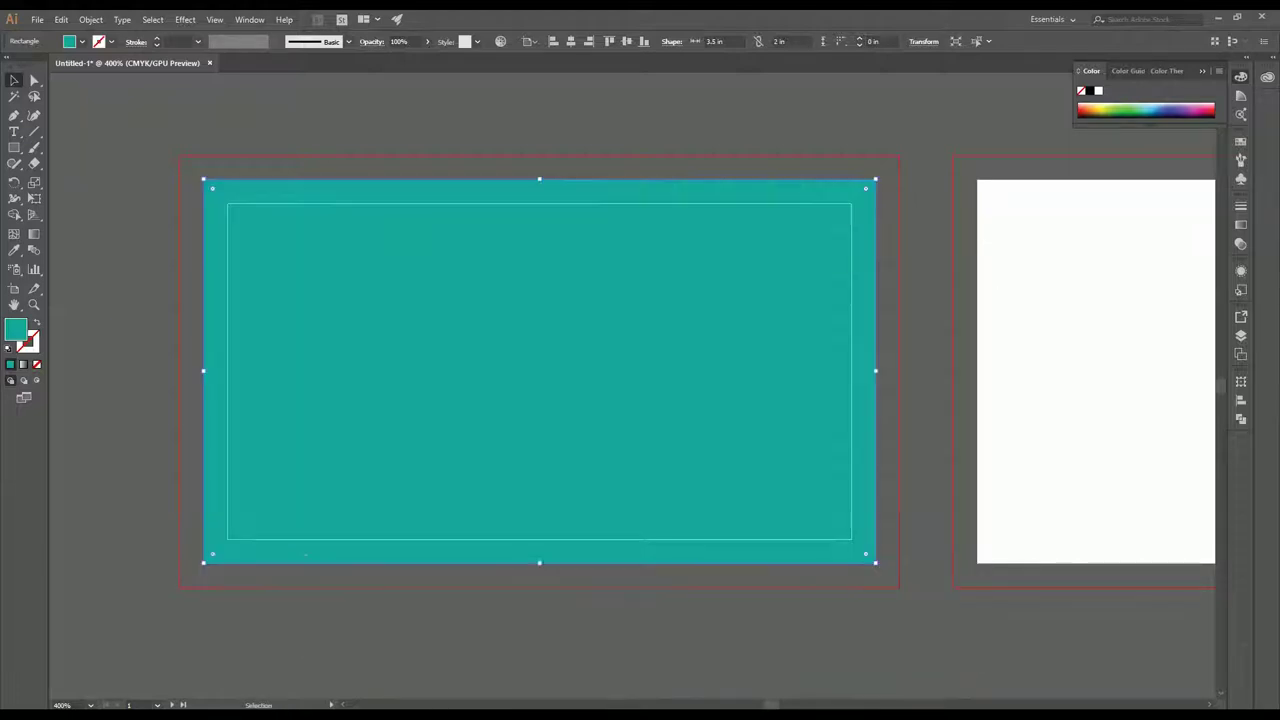
left_click(91, 20)
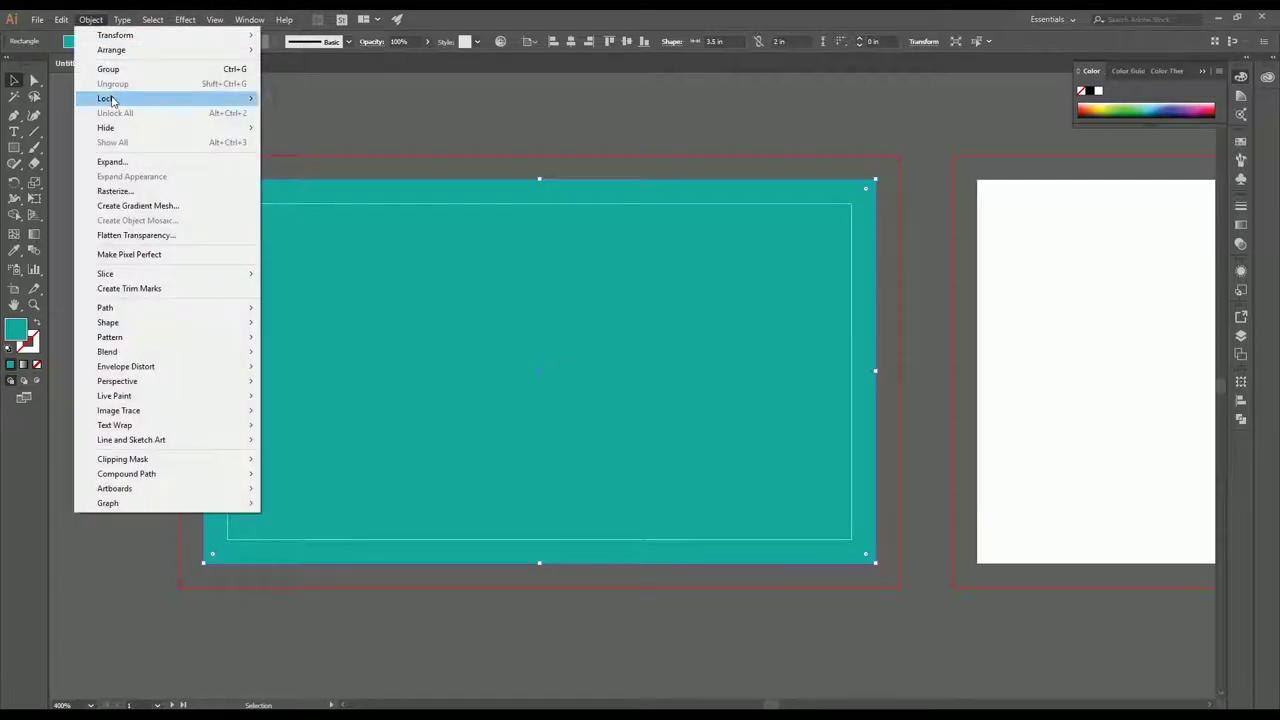
mouse_move(138, 100)
left_click(295, 98)
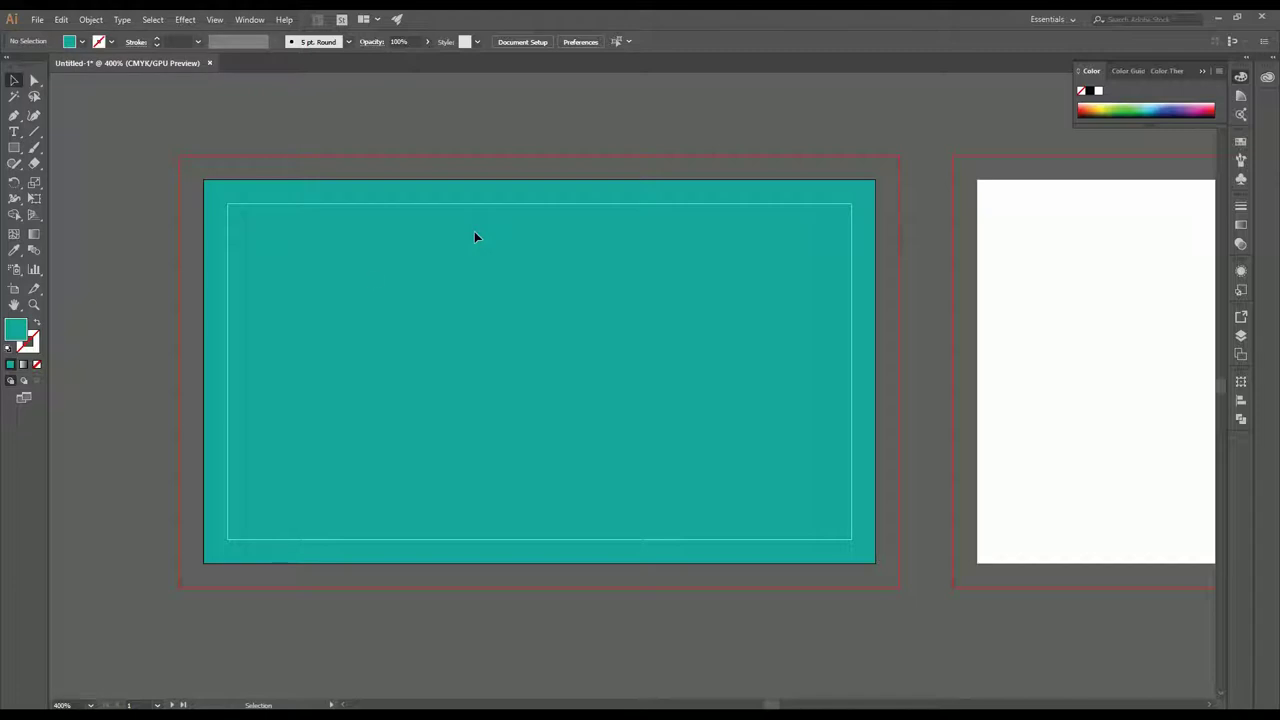
left_click(86, 44)
left_click(32, 66)
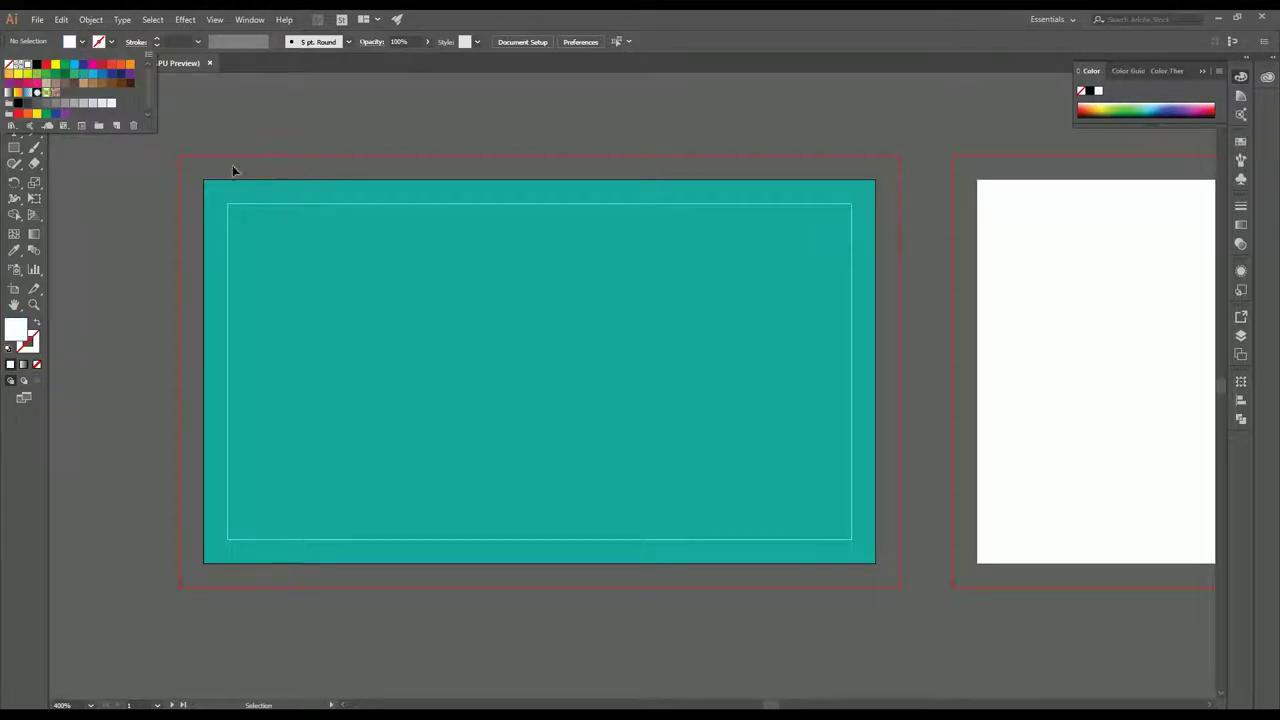
left_click(272, 295)
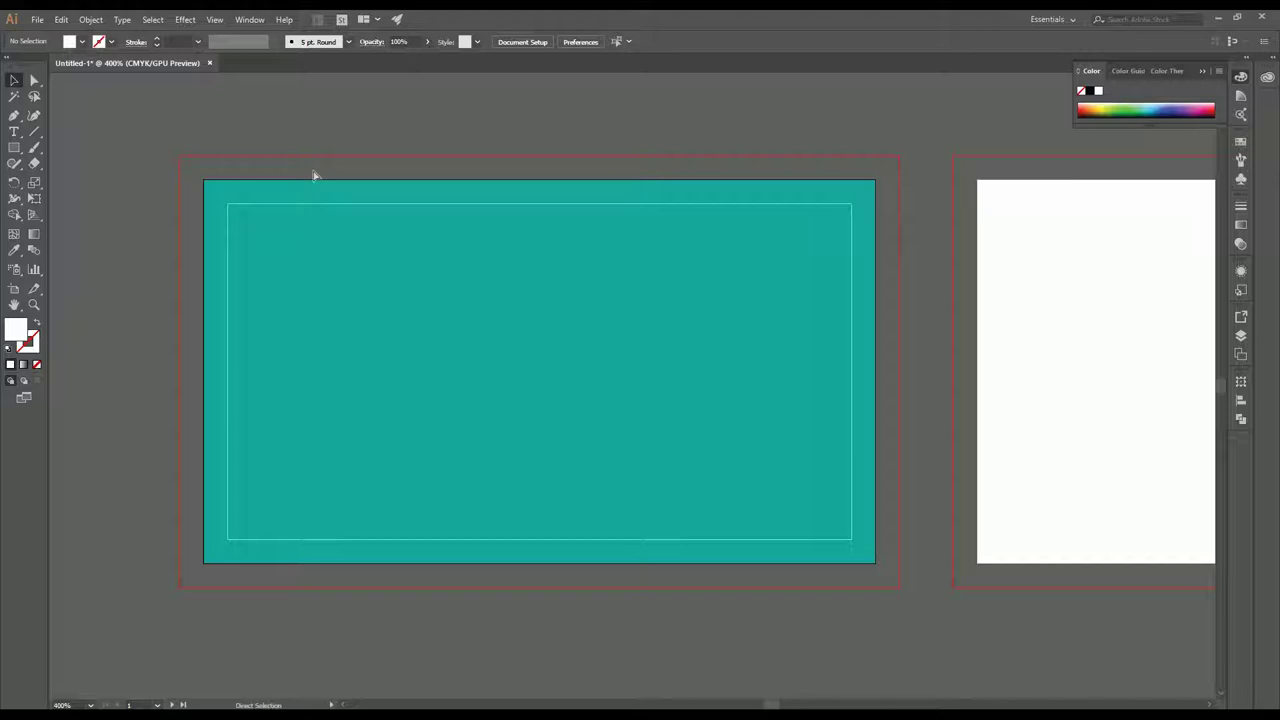
key("ctrl+a")
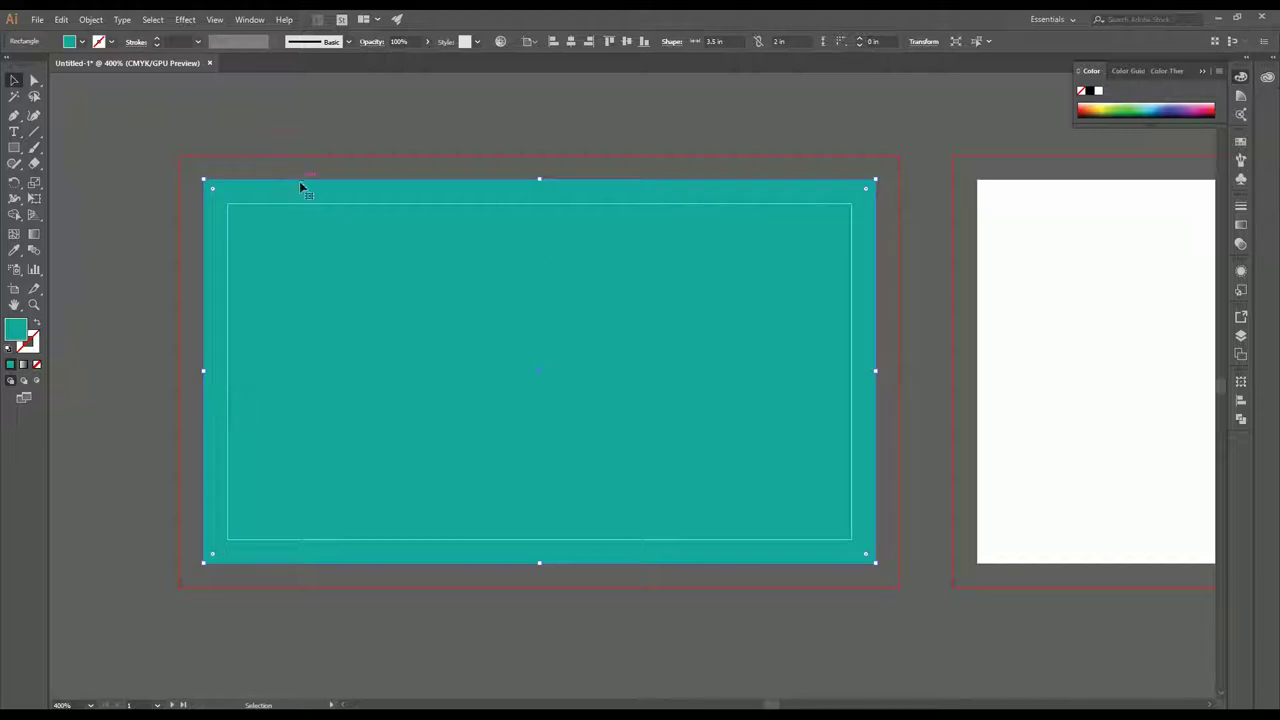
- Change the background rectangle's fill from teal to white and lock it
left_click(82, 42)
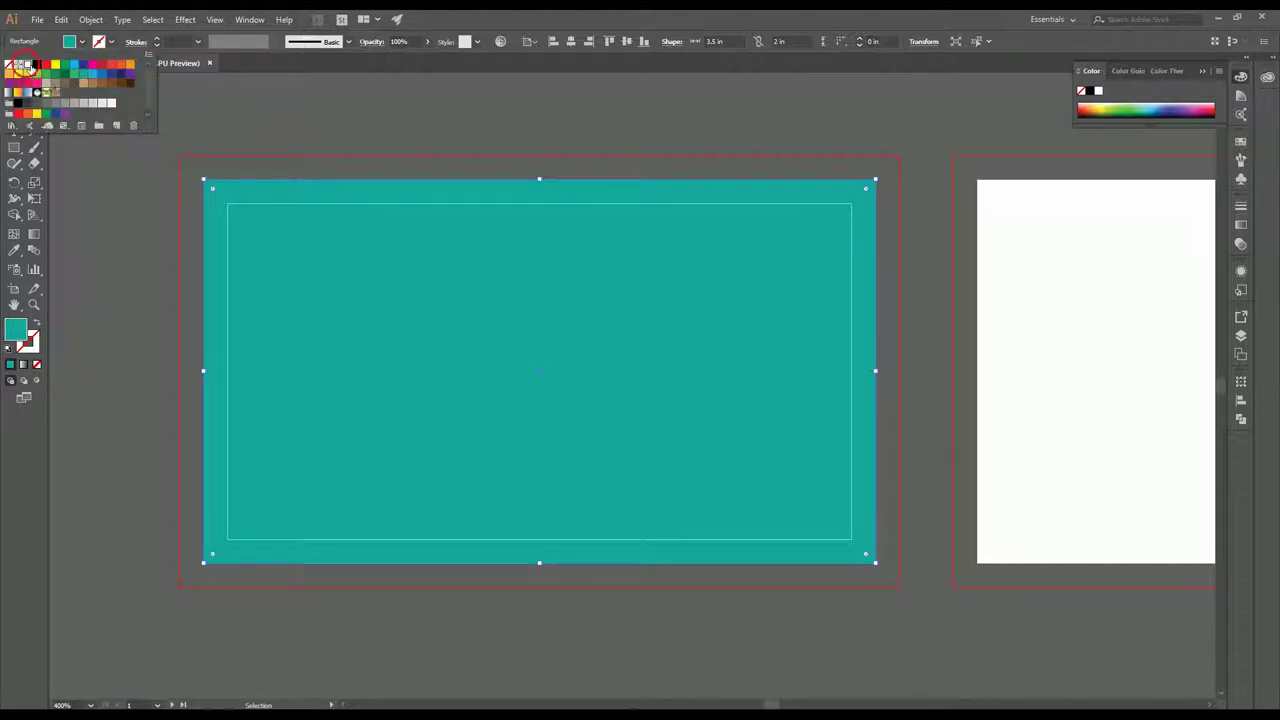
left_click(32, 66)
left_click(86, 24)
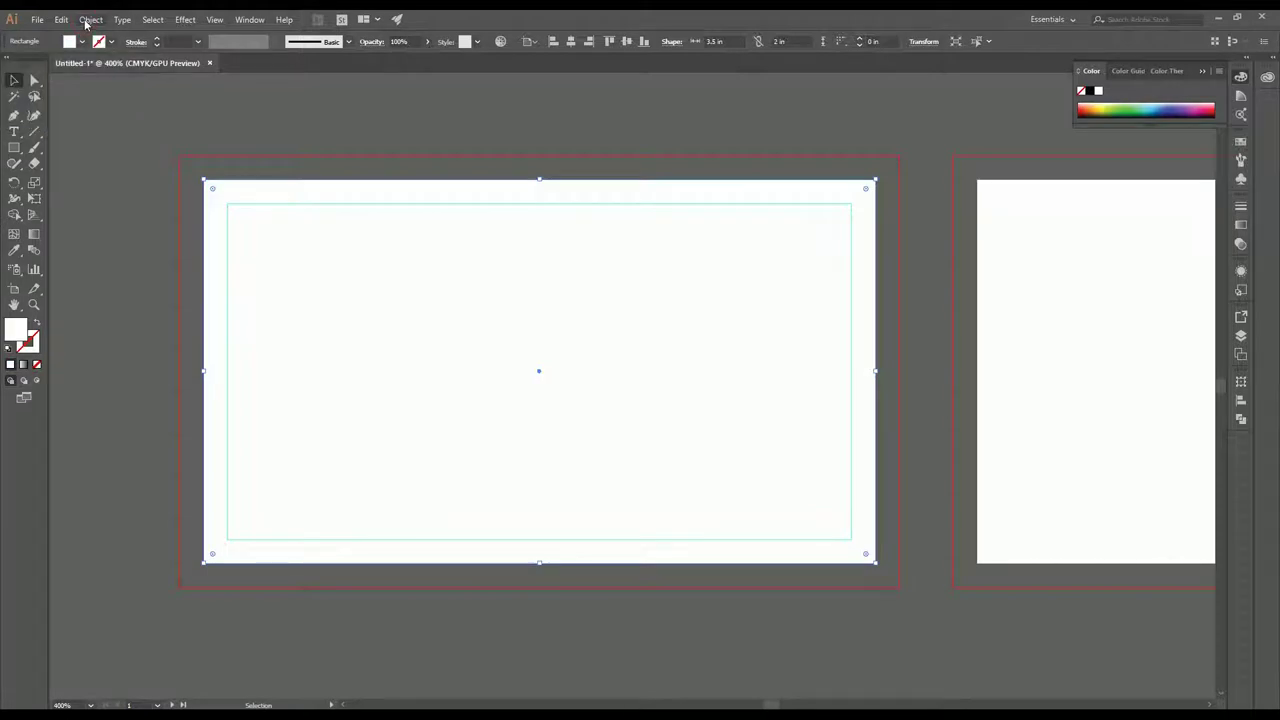
left_click(88, 20)
mouse_move(116, 100)
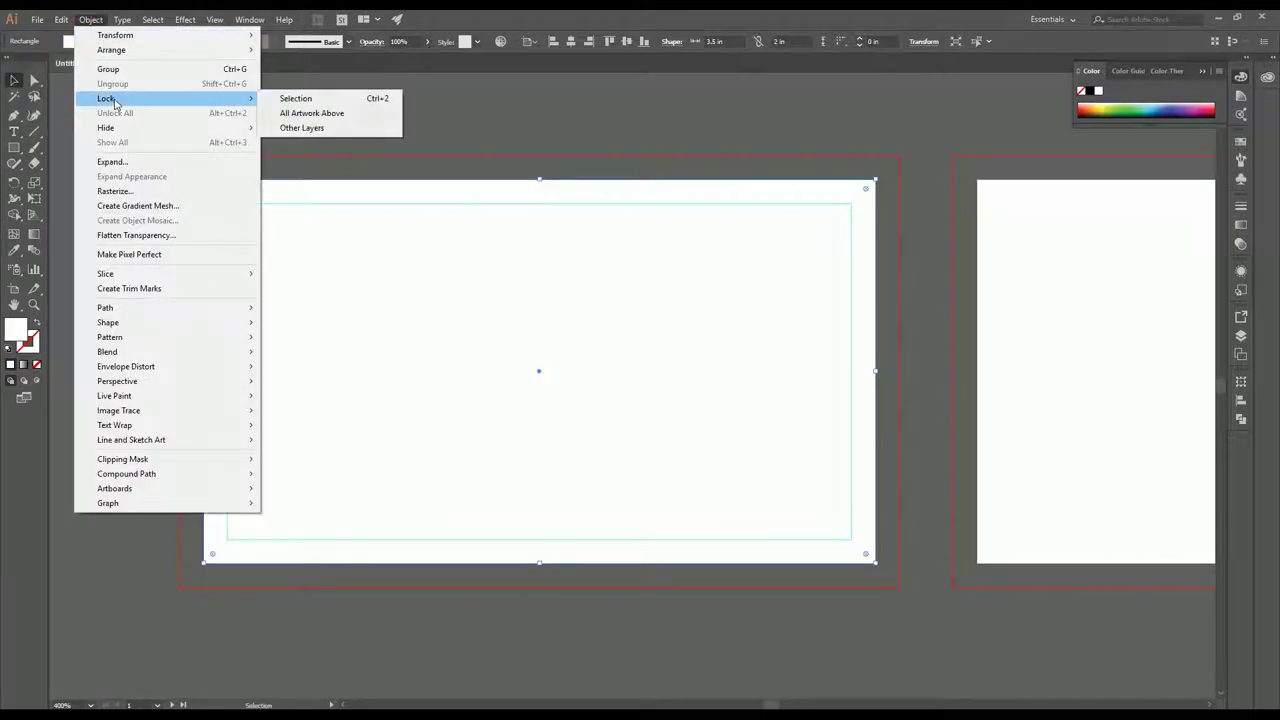
left_click(295, 98)
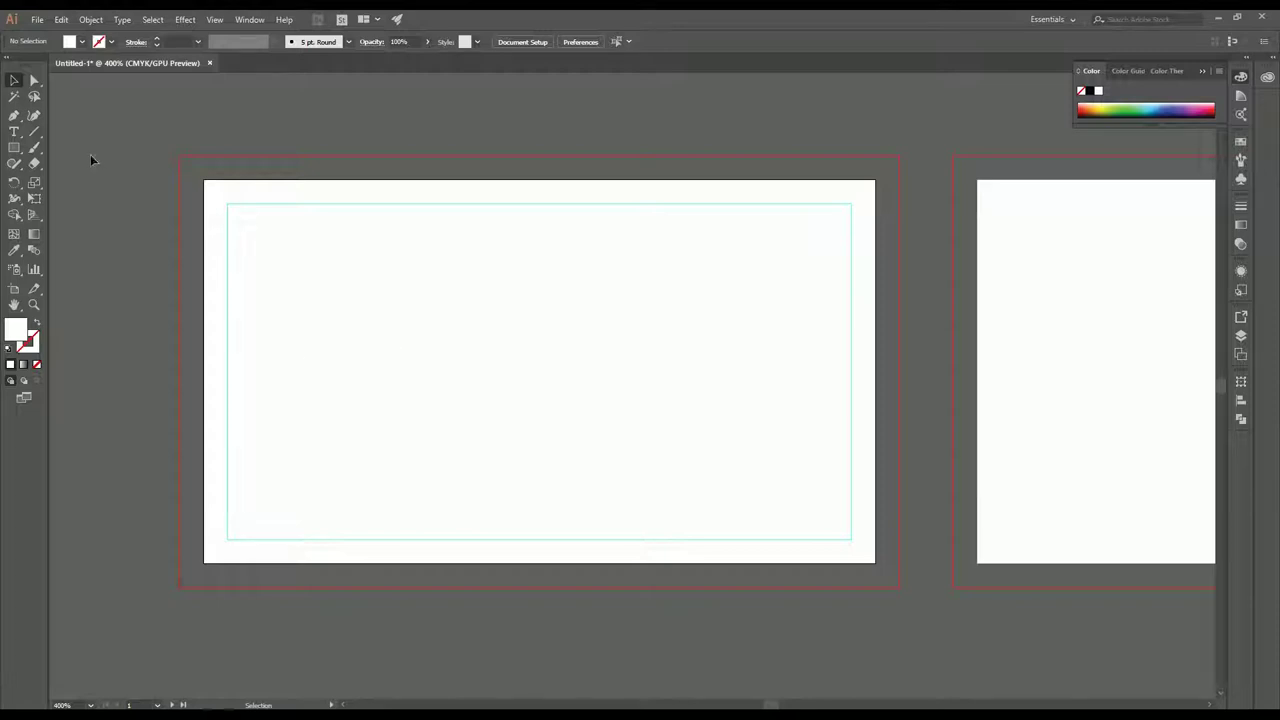
- Draw a new 3.5 × 2 in rectangle centred horizontally and vertically on the artboard
left_click(14, 148)
left_click(503, 339)
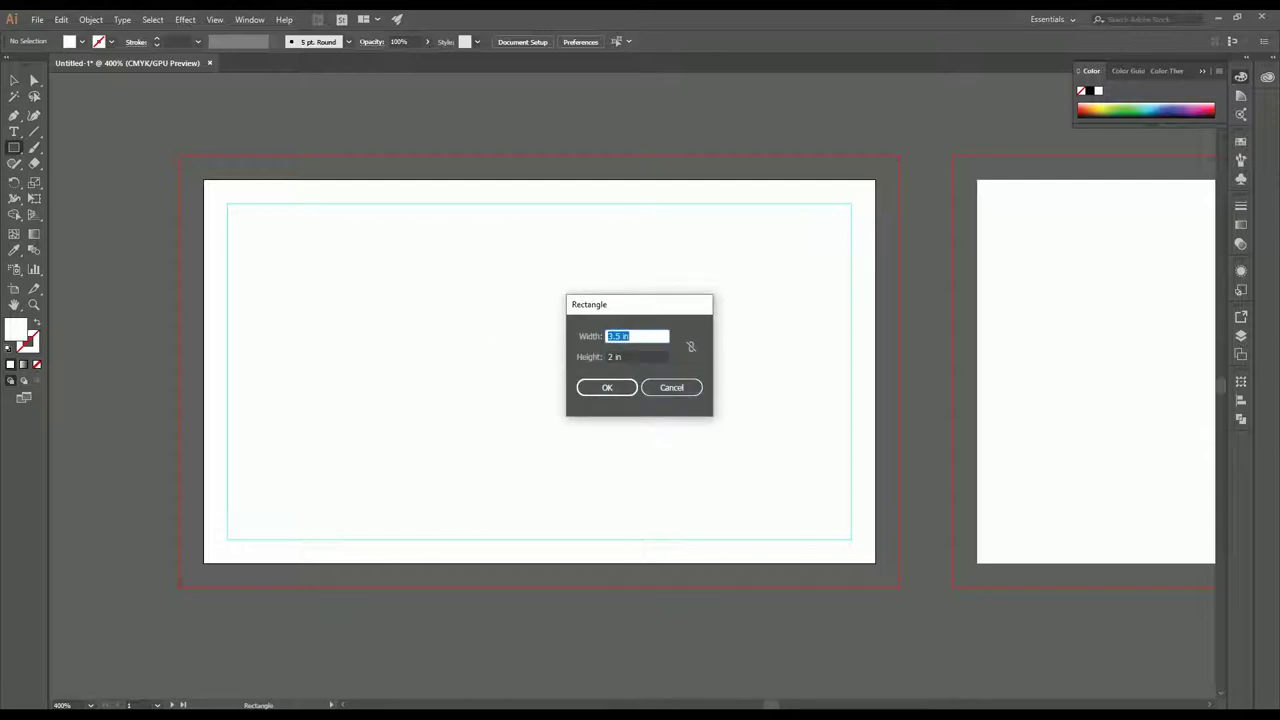
left_click(620, 389)
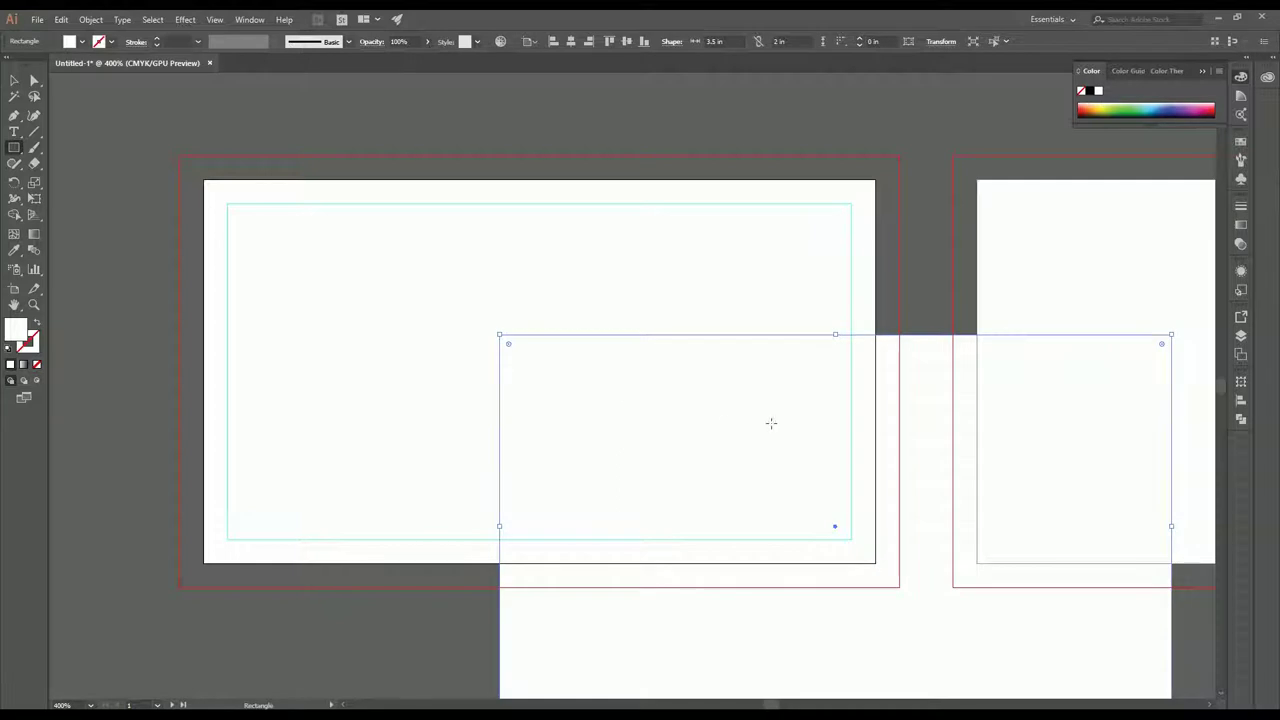
left_click(14, 80)
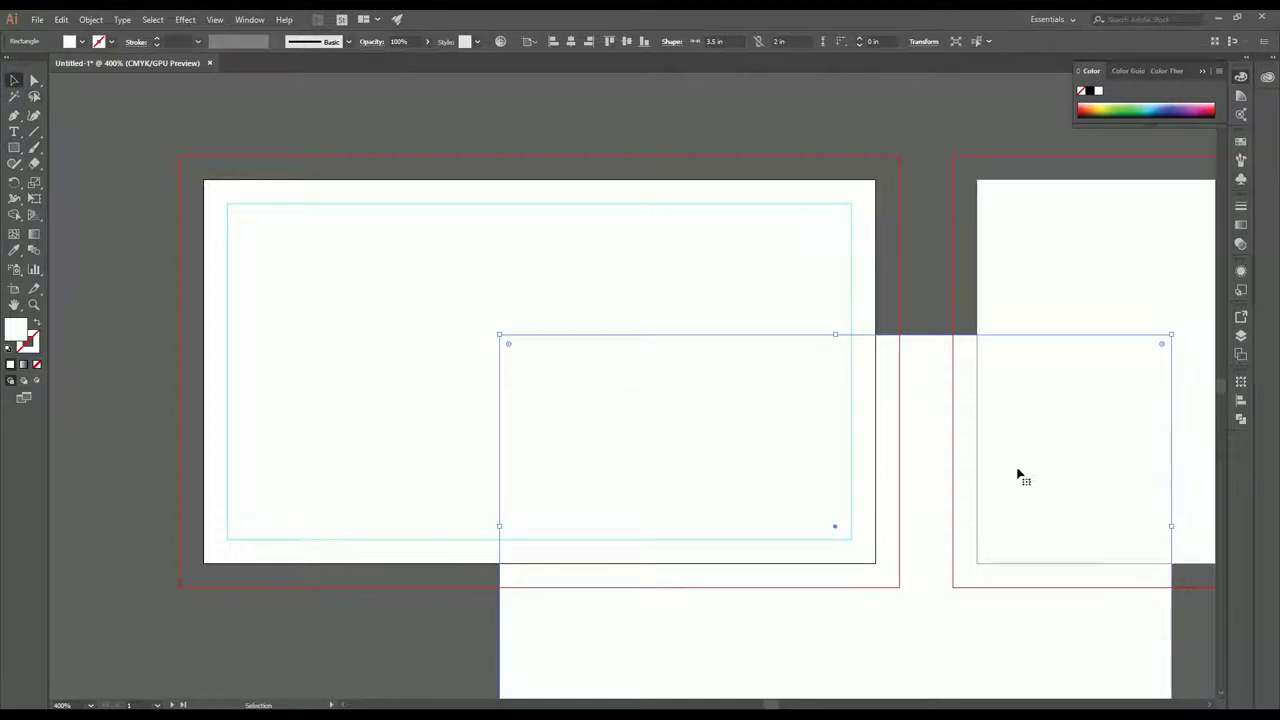
left_click(1241, 400)
left_click(1110, 411)
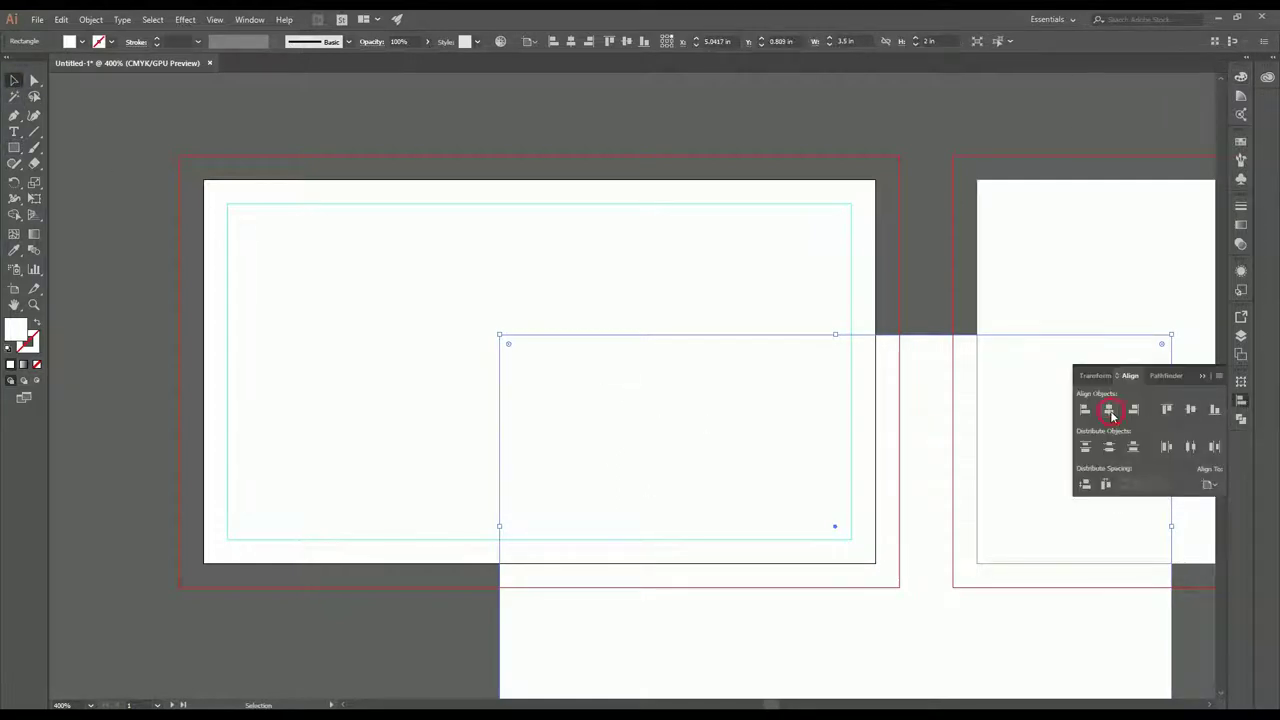
left_click(1192, 410)
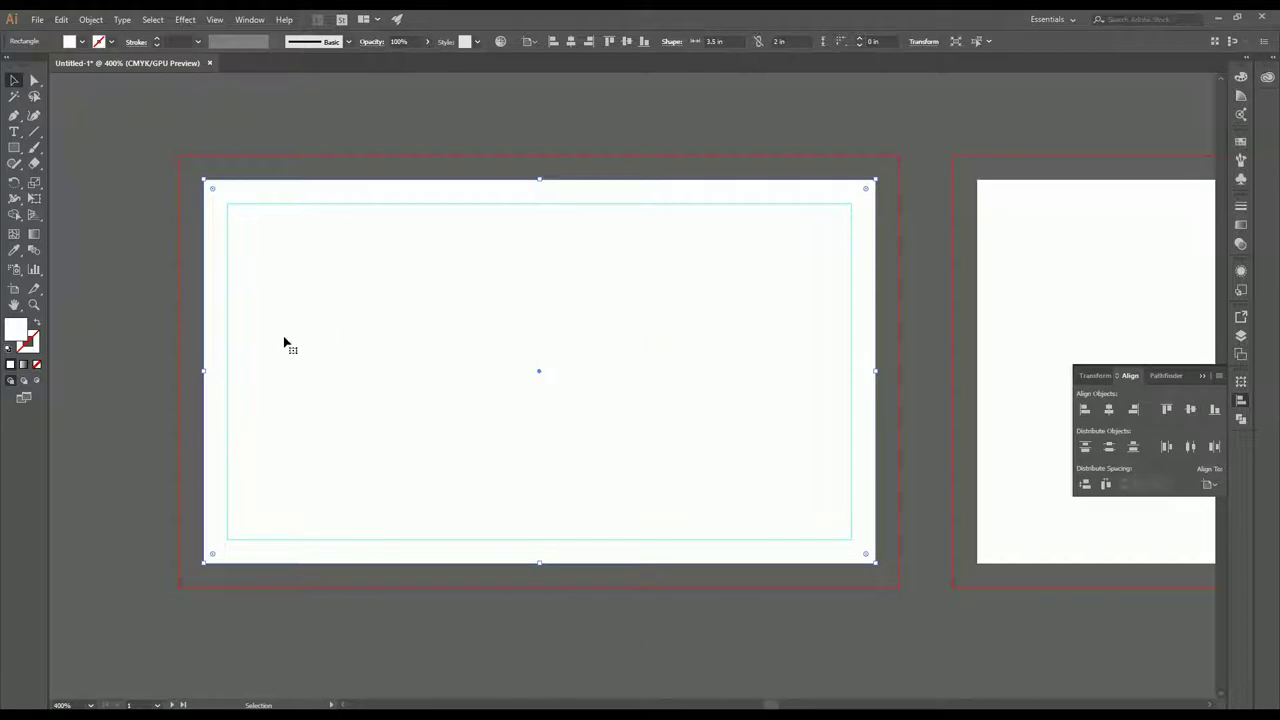
- Fill the new rectangle with a dark plum colour, hex 44313C
left_click(82, 43)
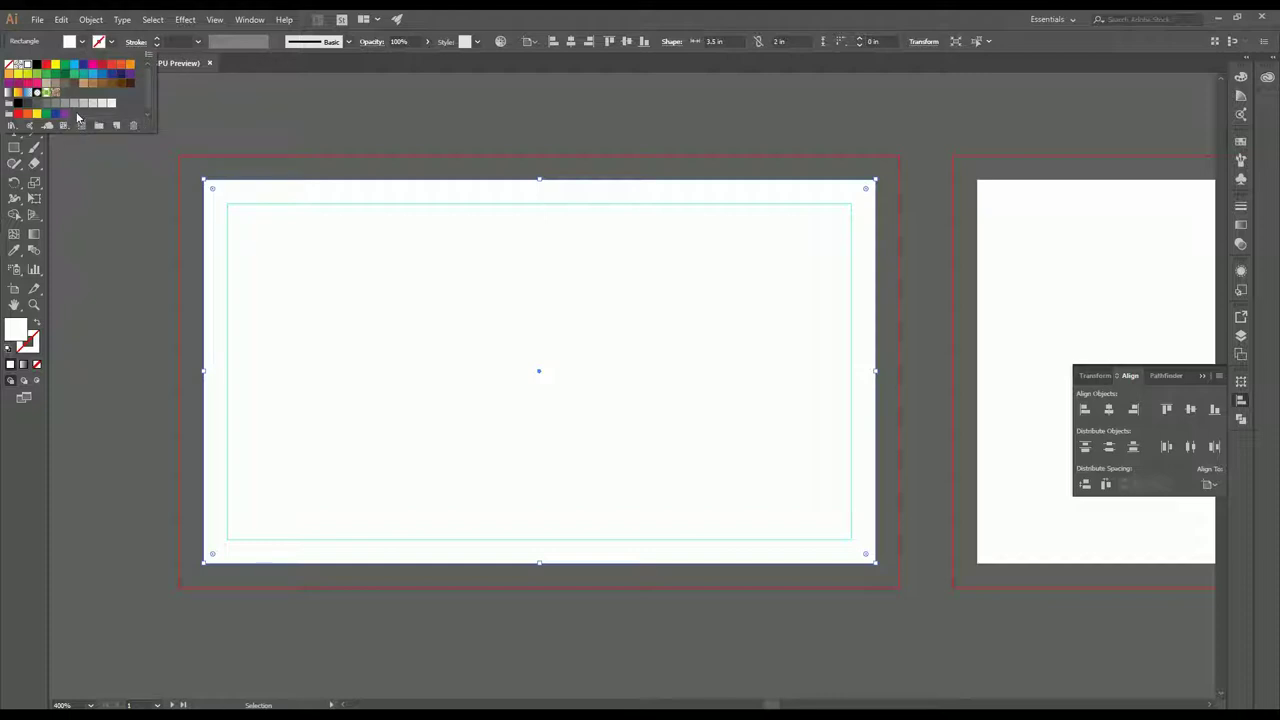
left_click(28, 84)
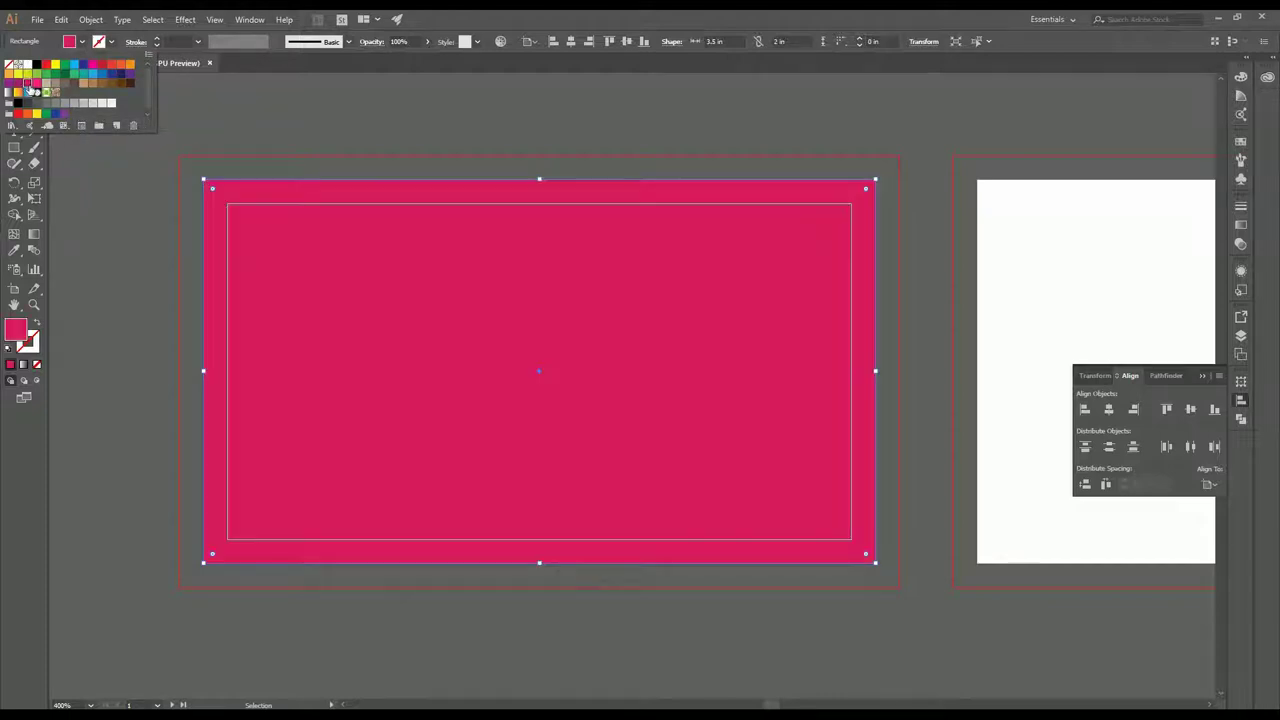
left_click(21, 84)
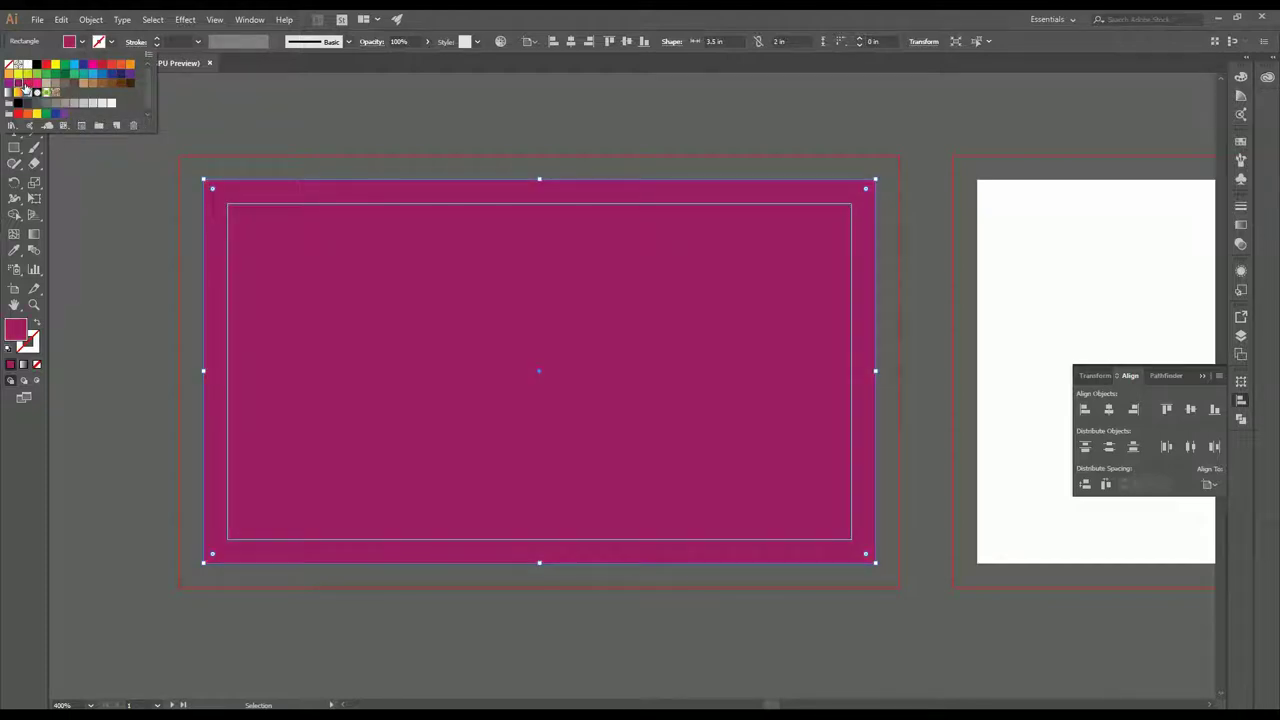
left_click(88, 47)
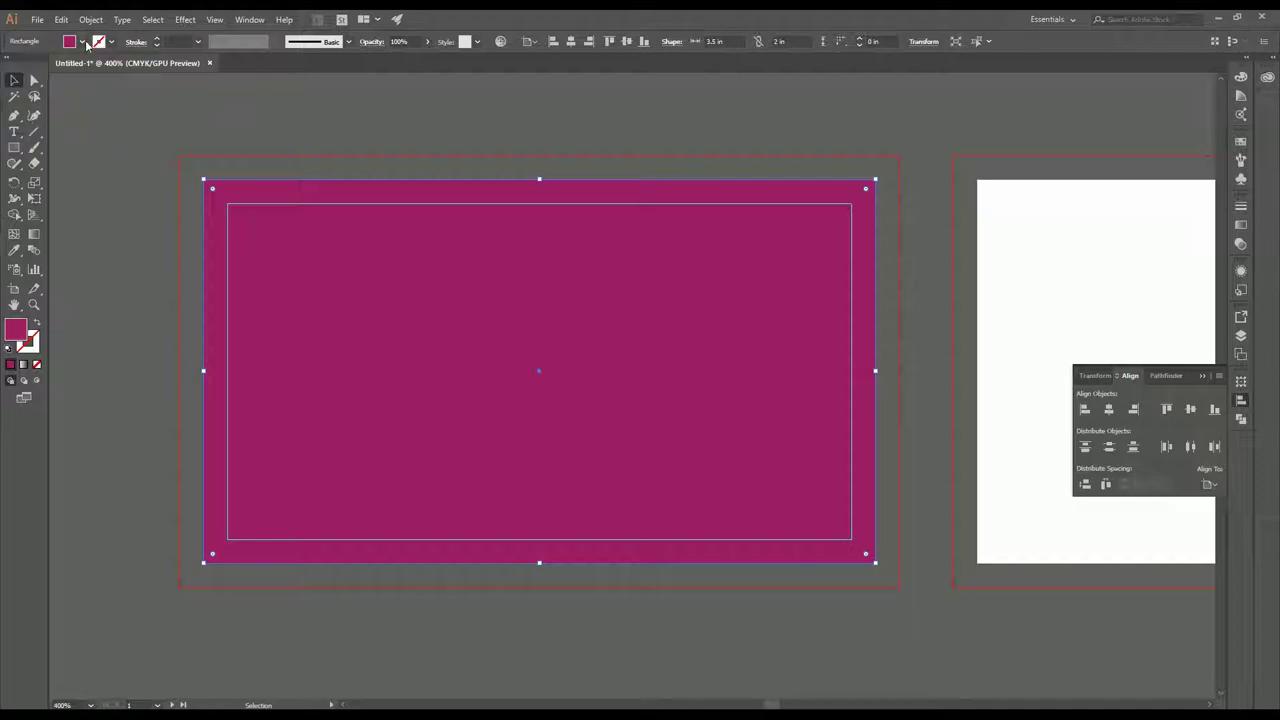
double_click(20, 332)
left_click_drag(858, 352, 835, 325)
left_click(803, 471)
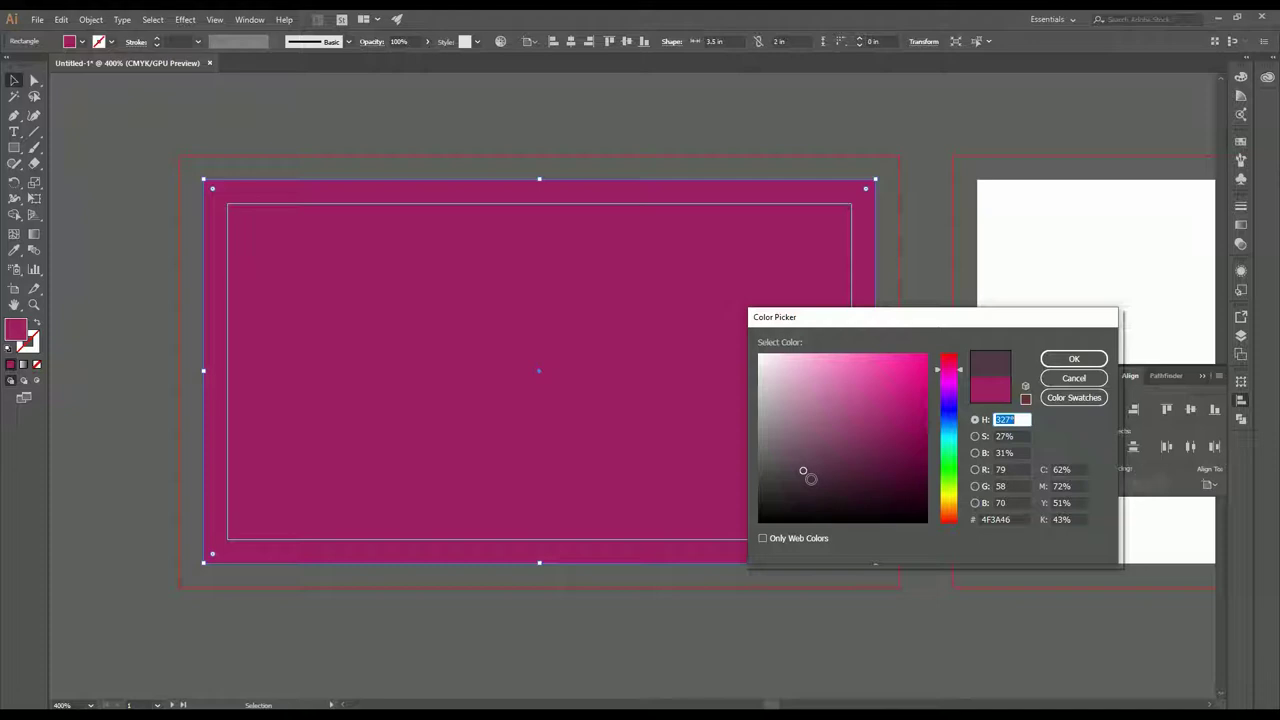
left_click(810, 479)
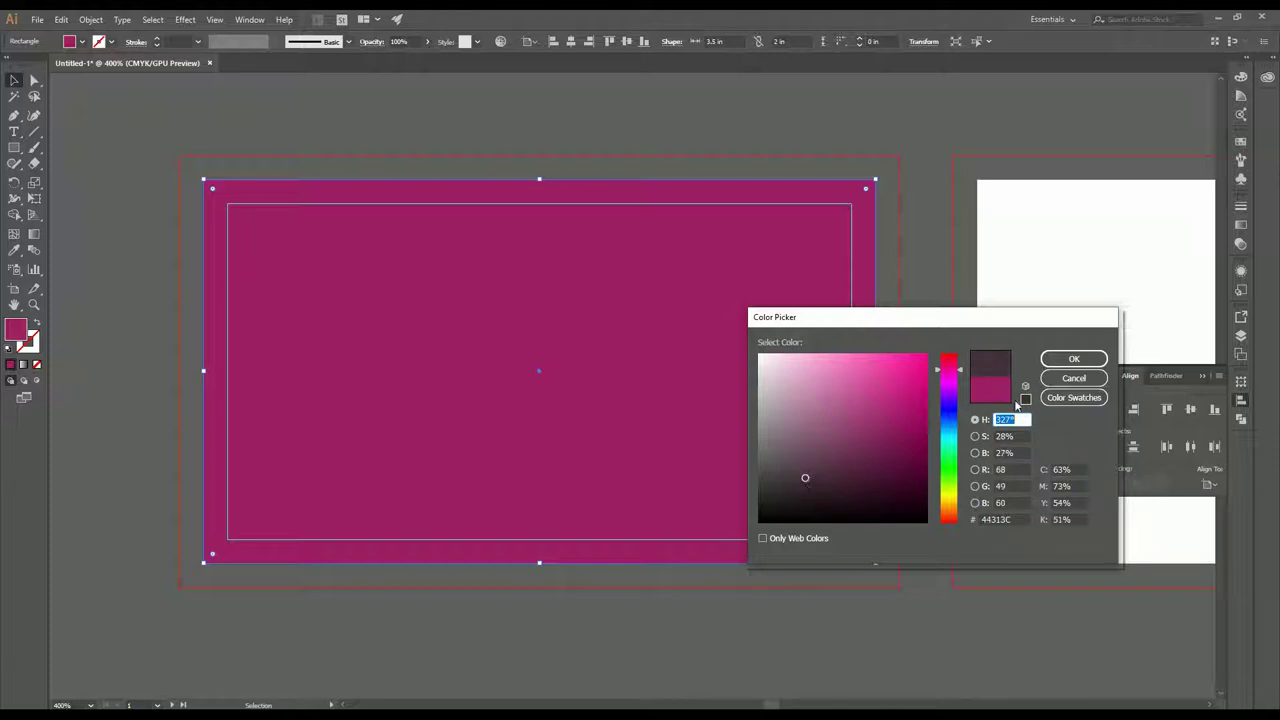
left_click(1073, 359)
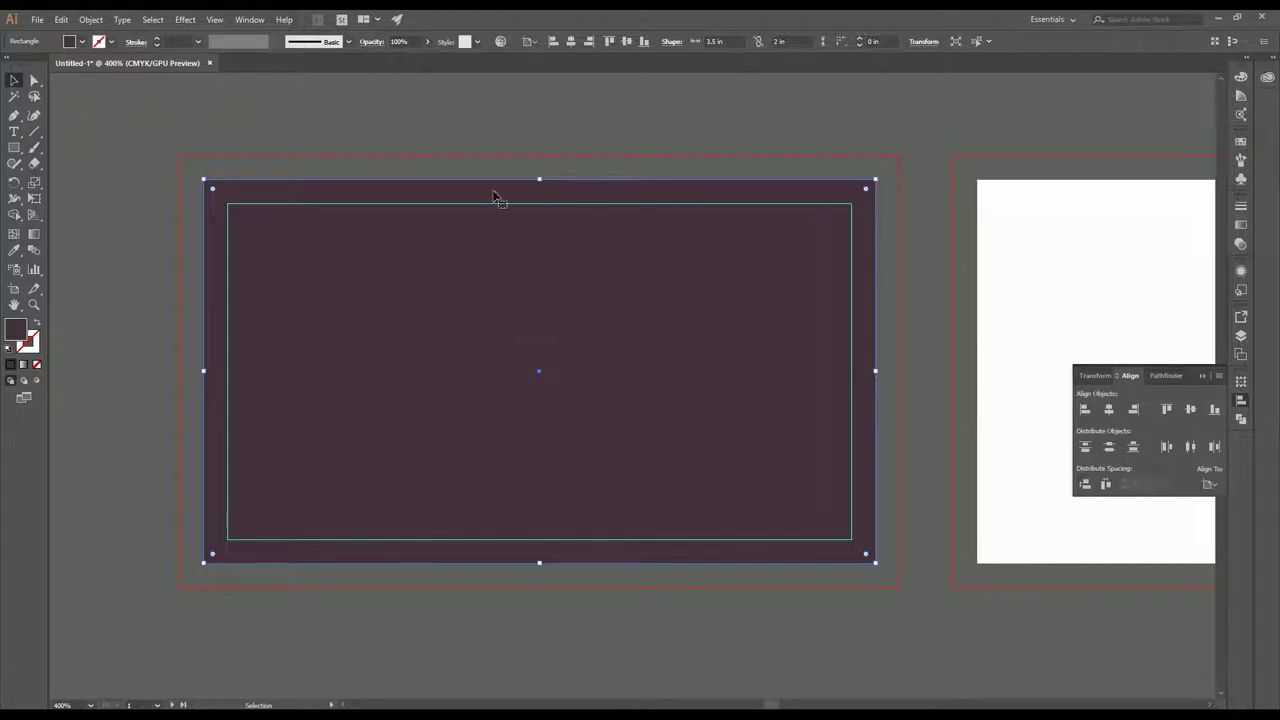
- Drag the plum rectangle's top-right and bottom-right anchors left to slant its right edge
left_click(35, 81)
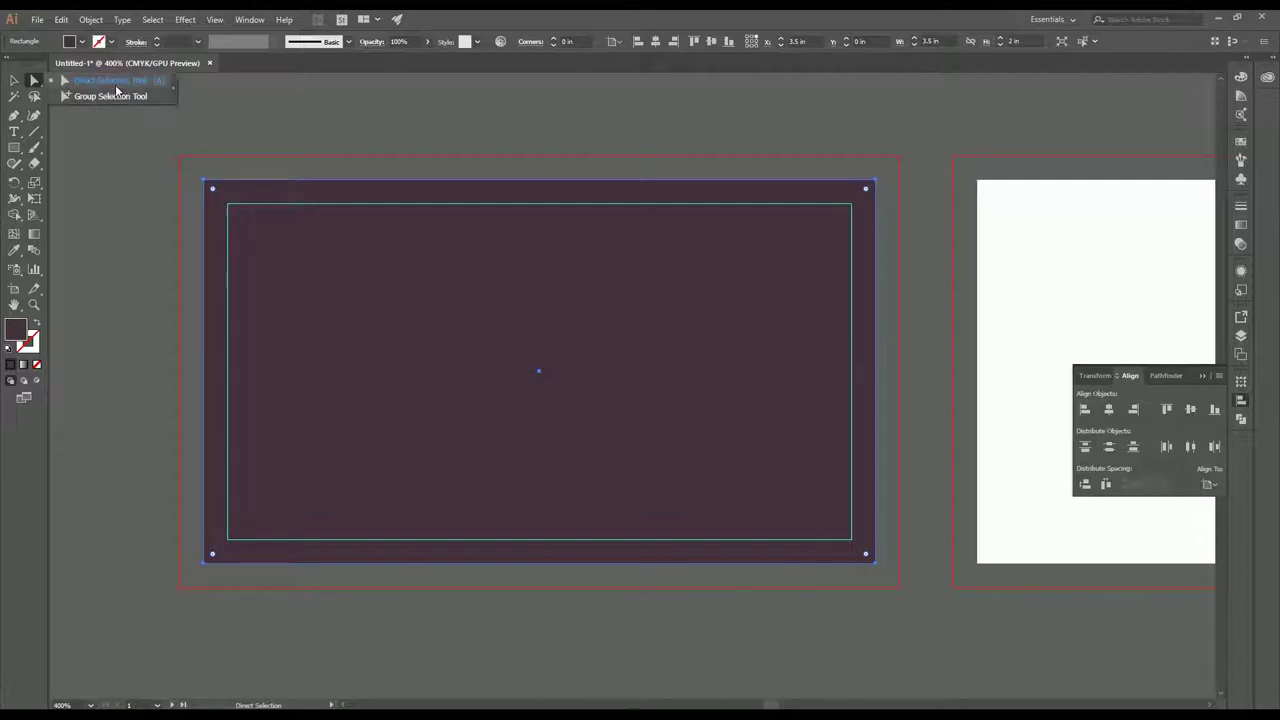
left_click(117, 89)
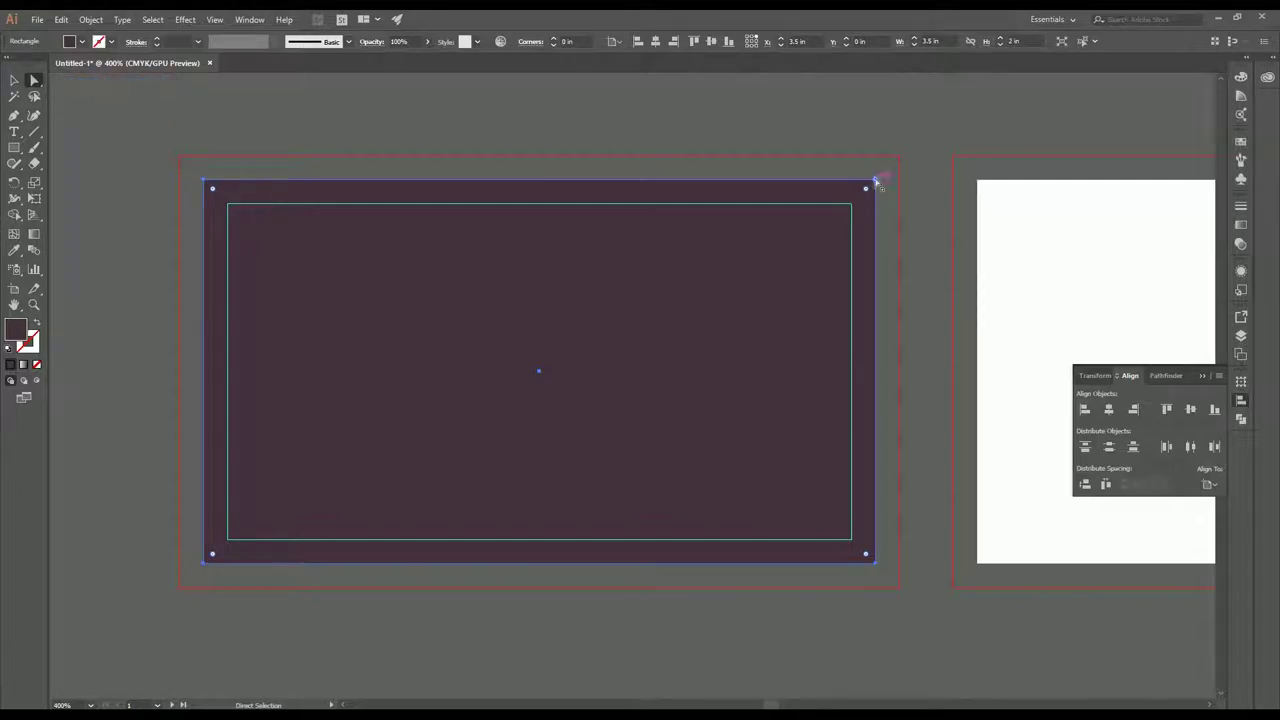
left_click(938, 148)
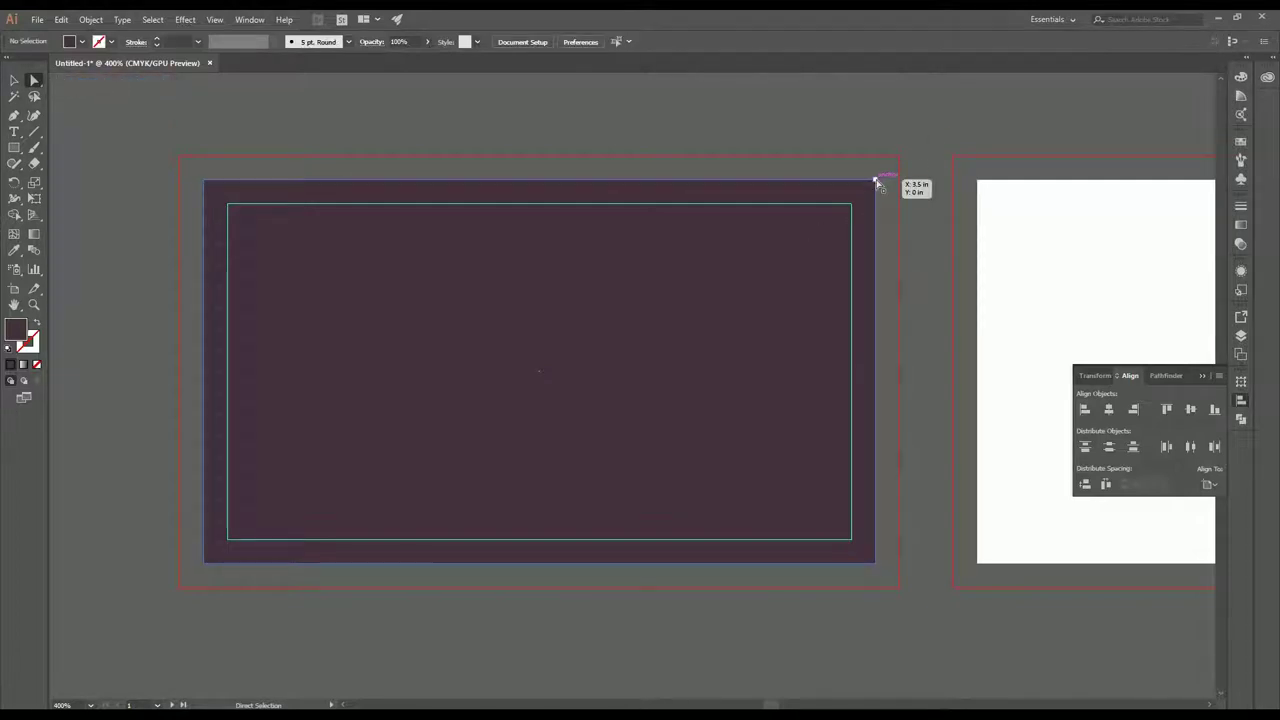
left_click_drag(875, 180, 544, 192)
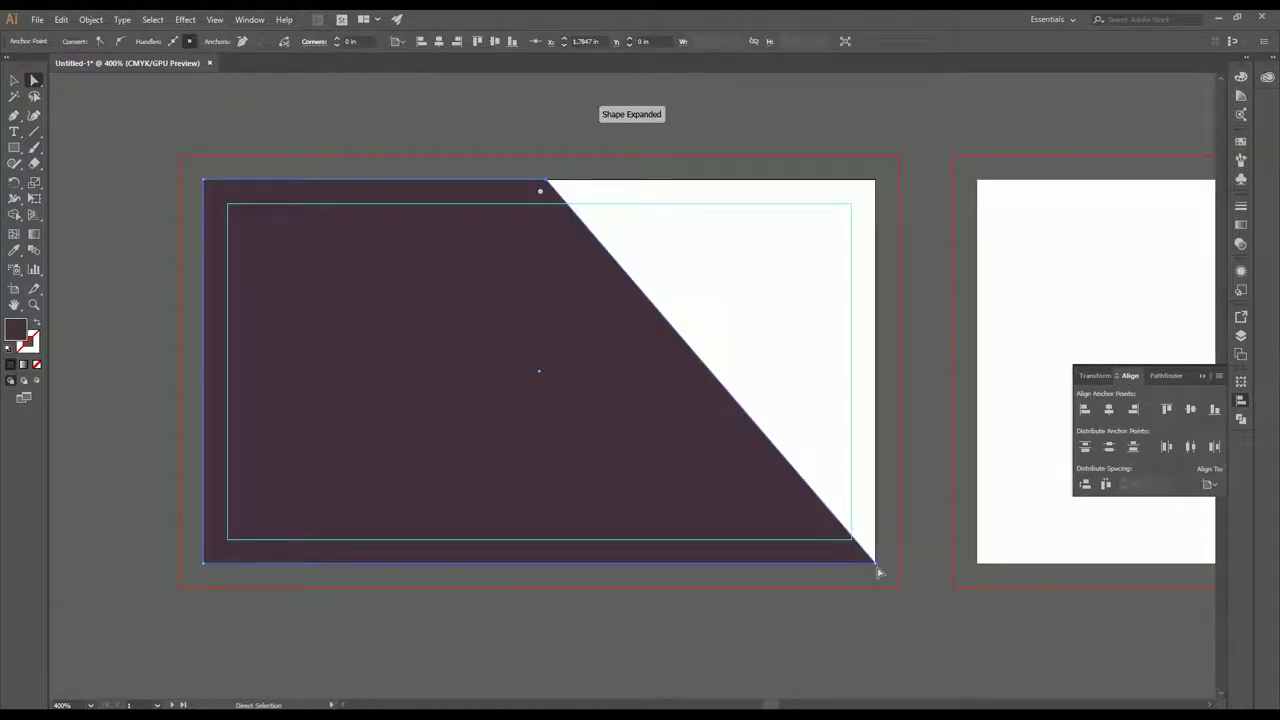
left_click_drag(876, 566, 725, 577)
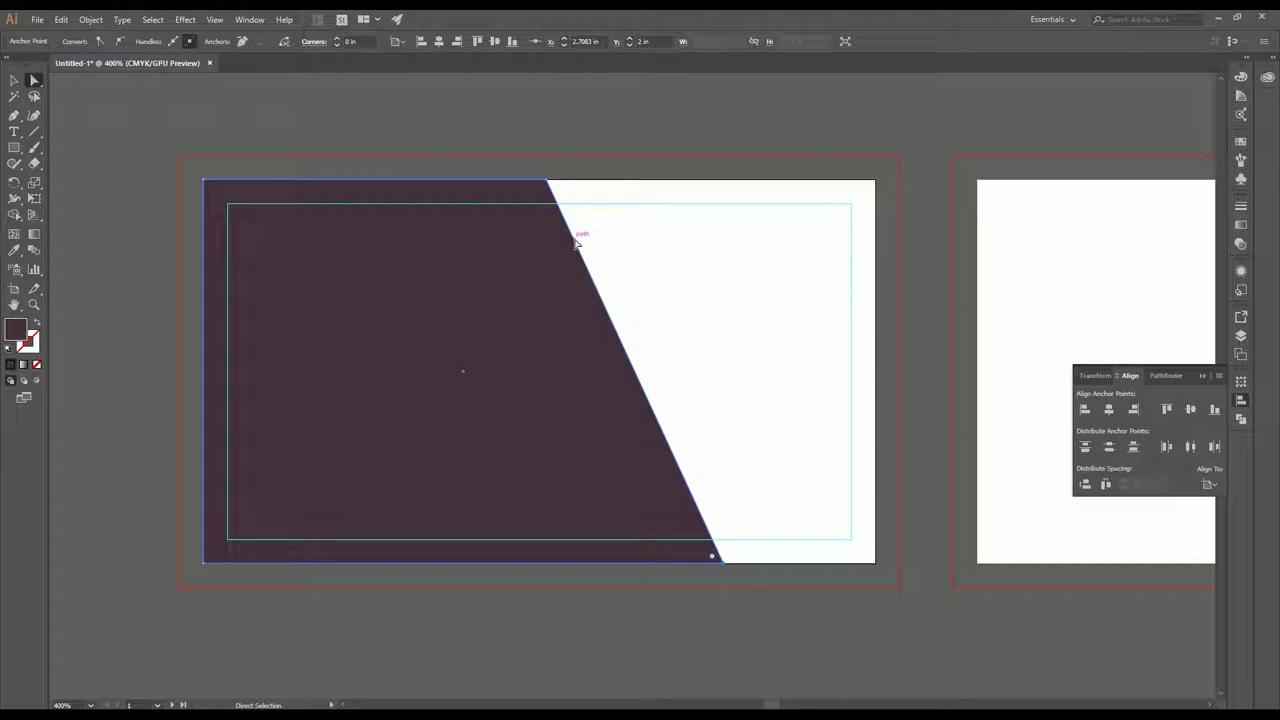
left_click(14, 81)
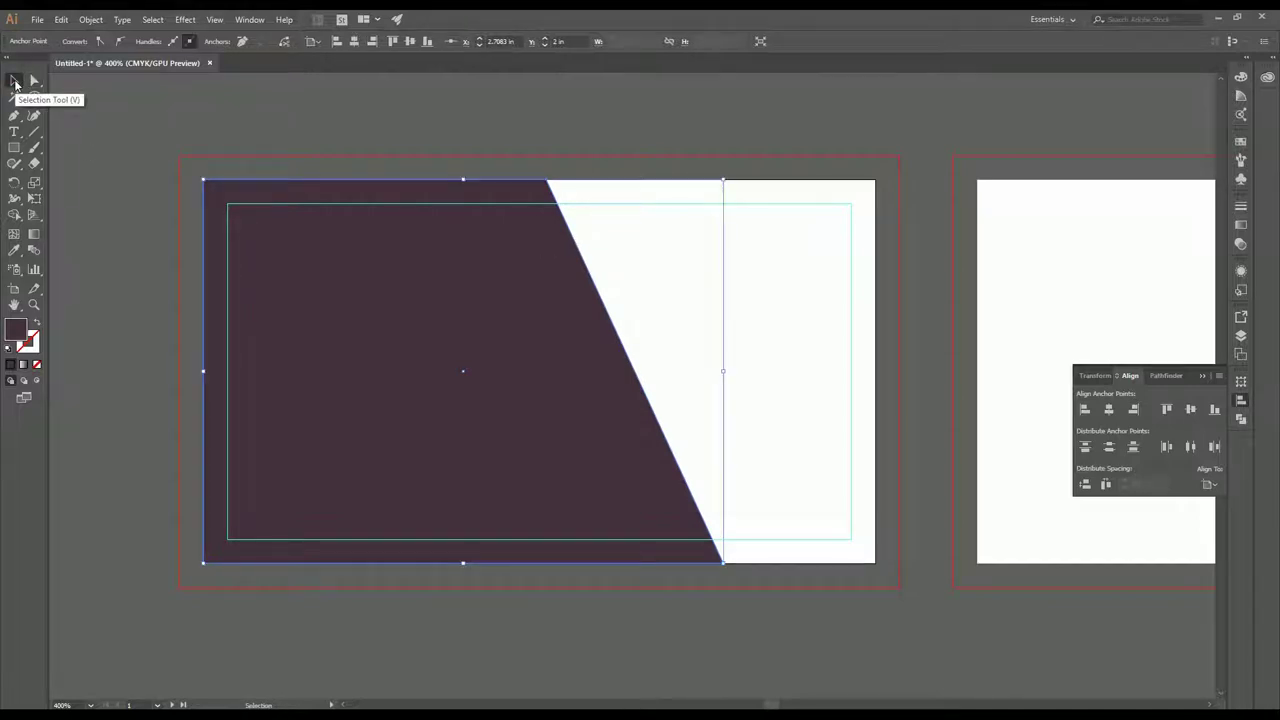
- Draw a long horizontal strip across the card's upper left, extending past its edge
left_click(15, 148)
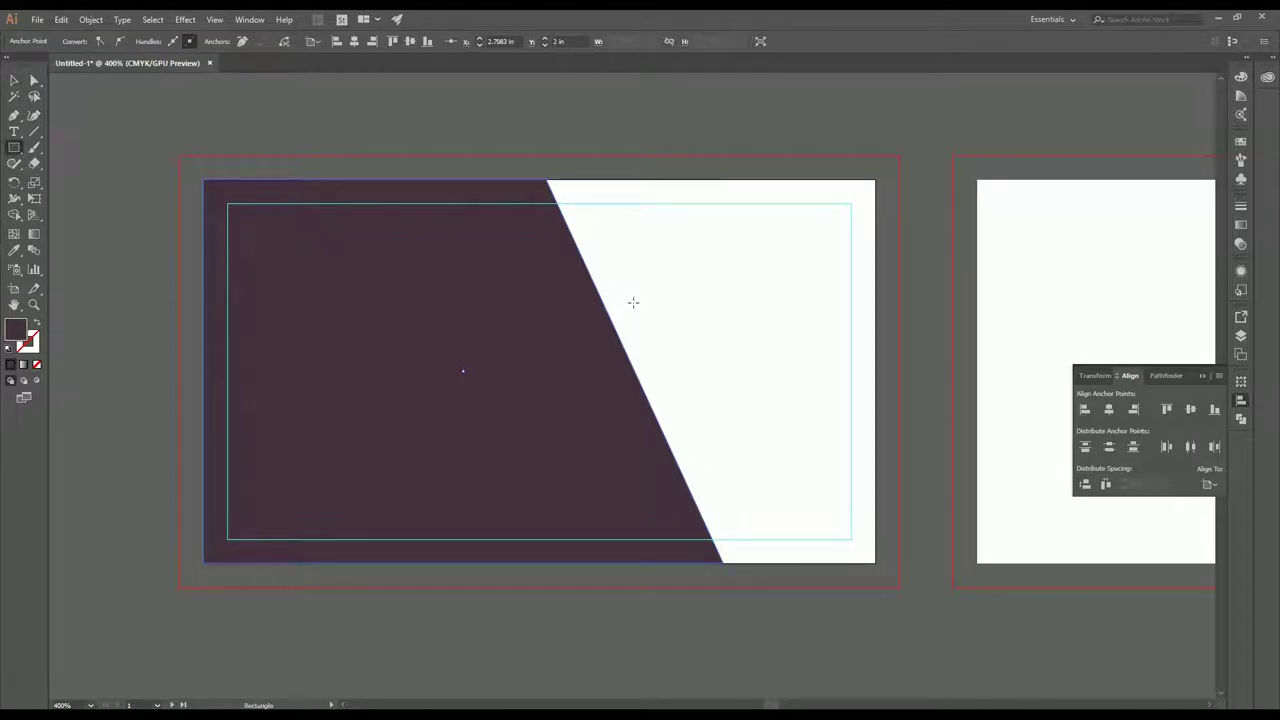
left_click_drag(625, 286, 194, 347)
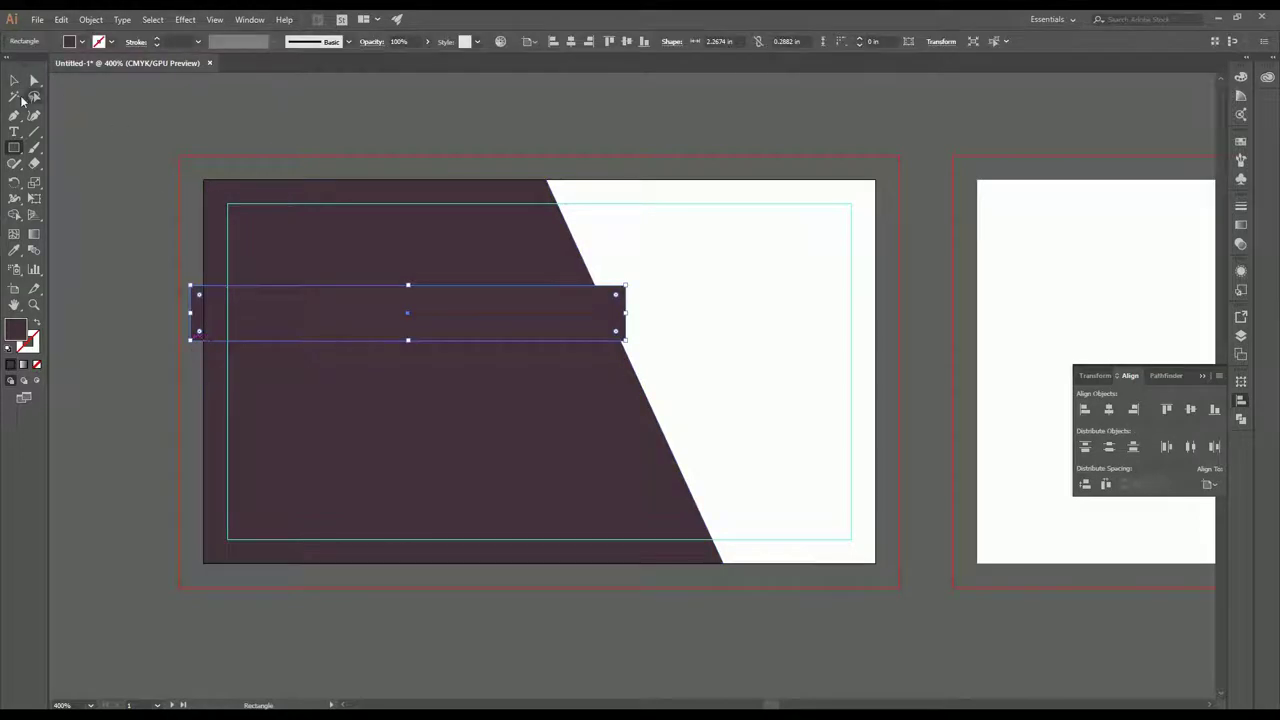
left_click(15, 84)
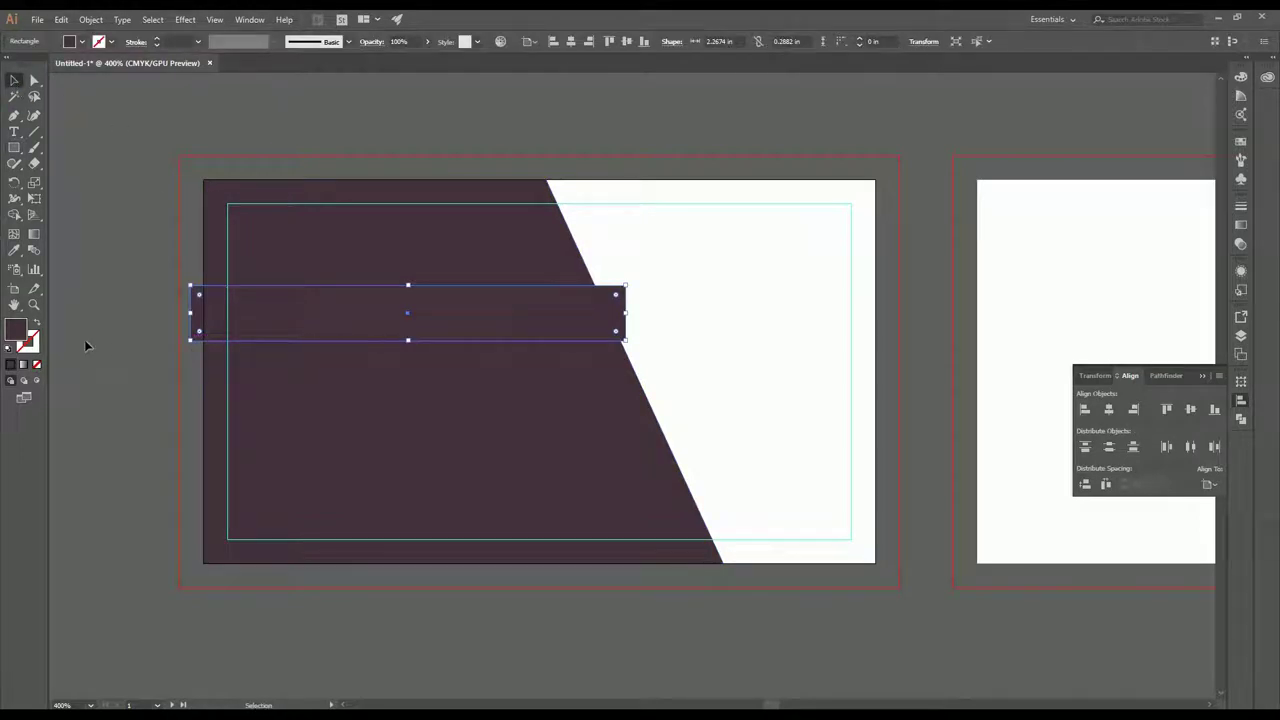
- Give the strip a slightly lighter plum fill, hex 493E45
double_click(18, 334)
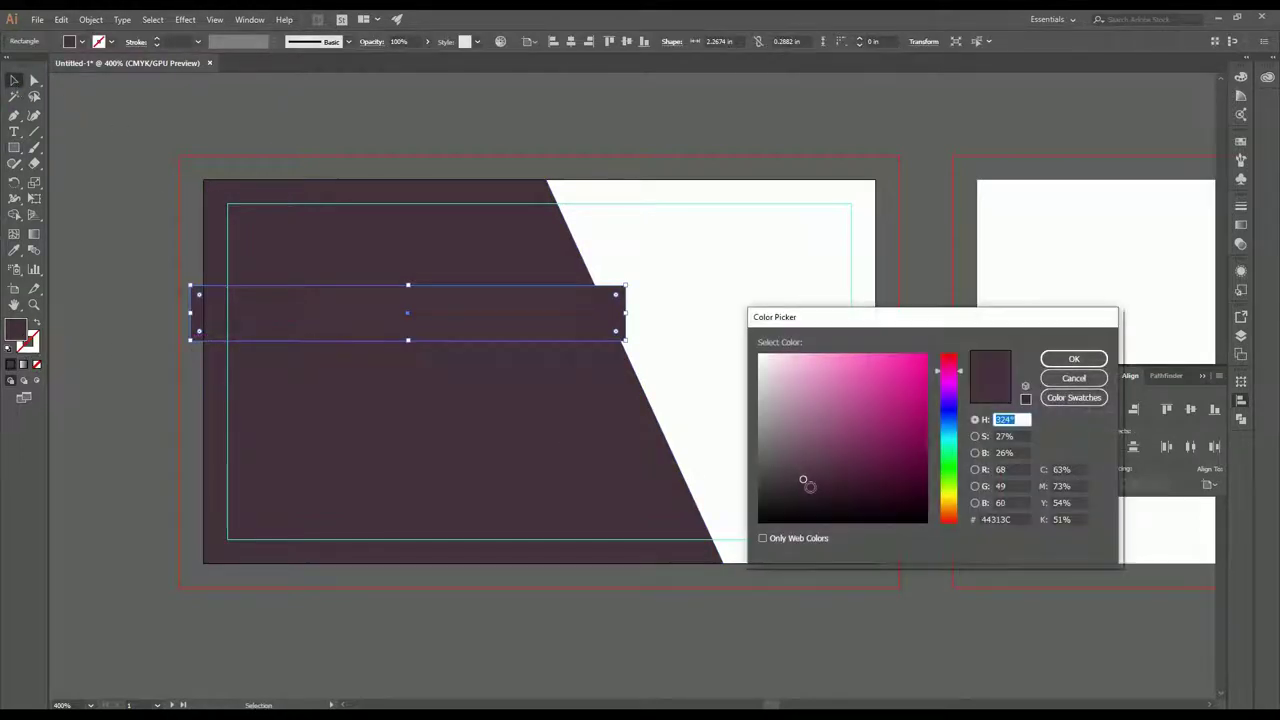
left_click_drag(795, 482, 783, 475)
left_click(1070, 359)
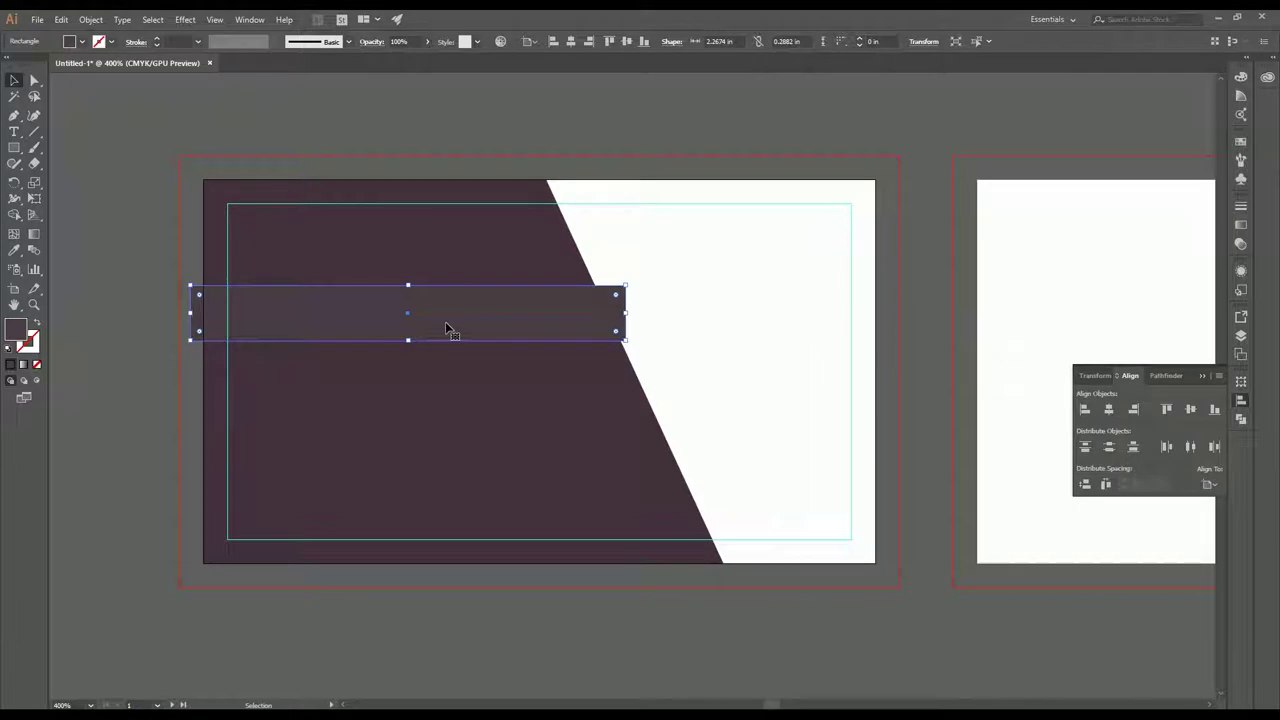
left_click(751, 286)
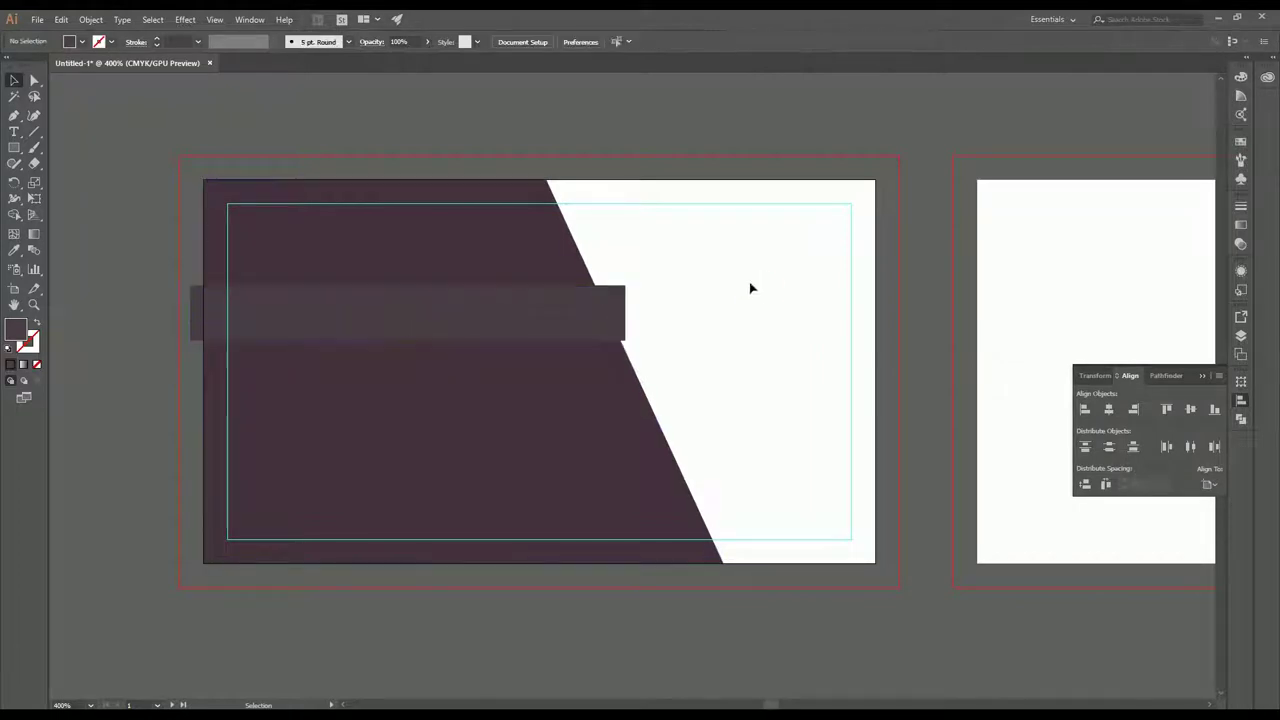
left_click(368, 306)
double_click(14, 336)
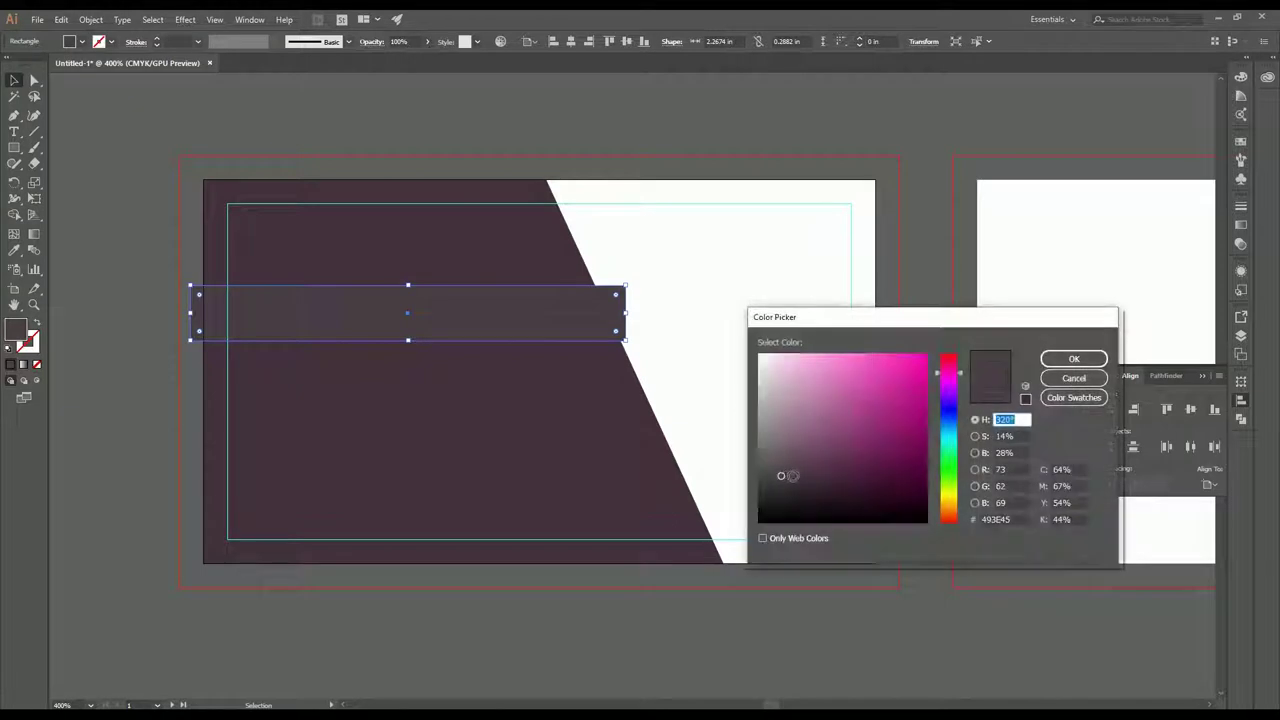
left_click(1073, 358)
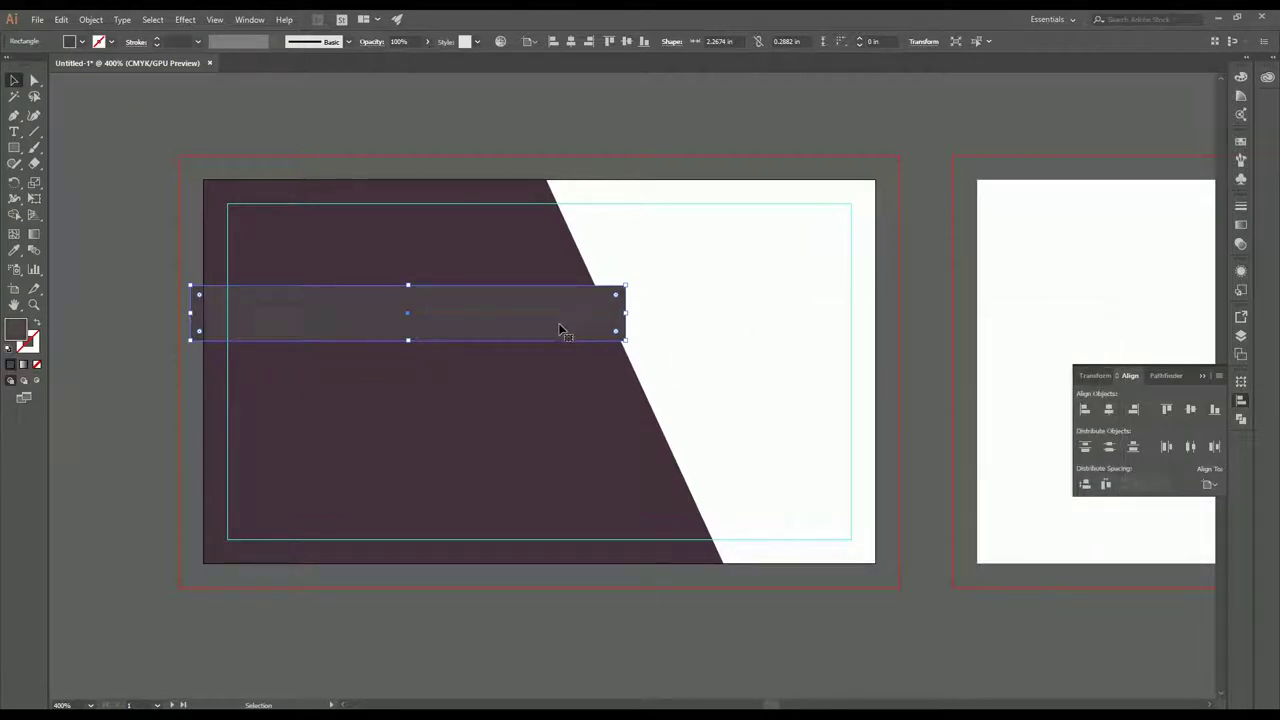
scroll(560, 331, "up", 1)
scroll(527, 299, "down", 1)
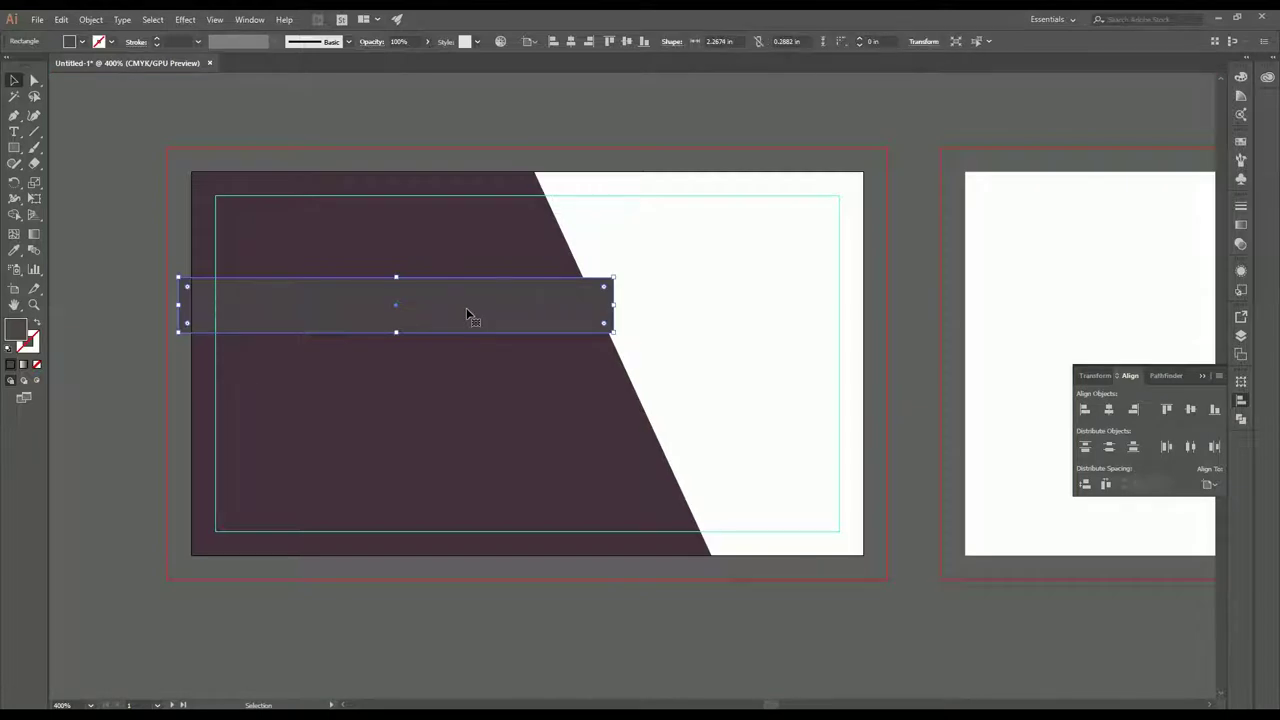
- Duplicate the lighter plum strip twice below the original and even out the spacing of the three strips
key("shift+Down")
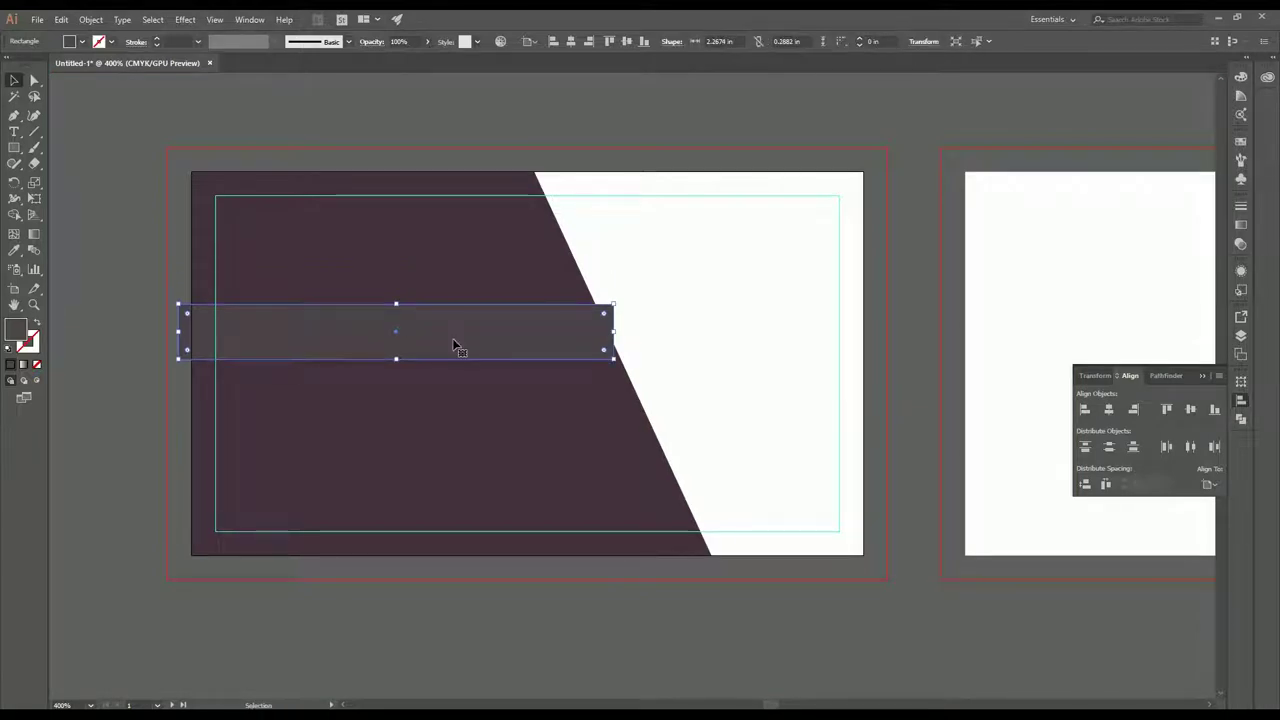
left_click_drag(452, 345, 449, 497)
left_click(526, 403)
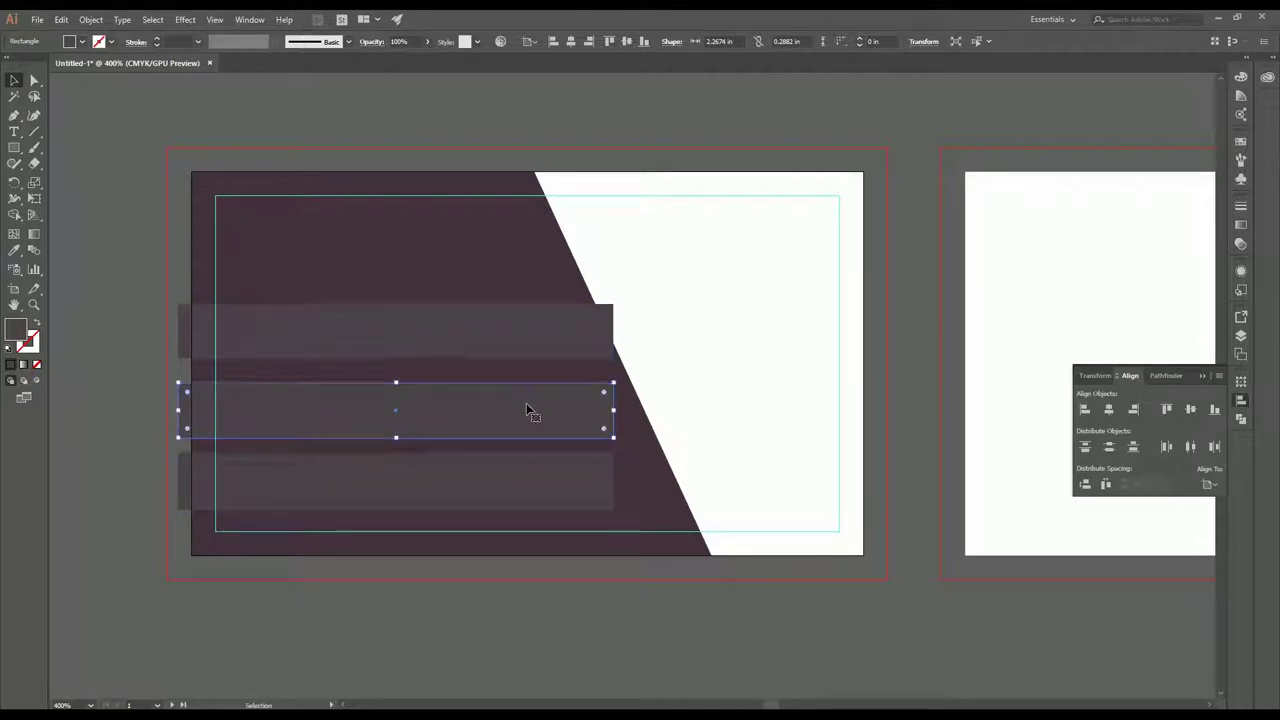
left_click(494, 486)
left_click_drag(494, 486, 503, 466)
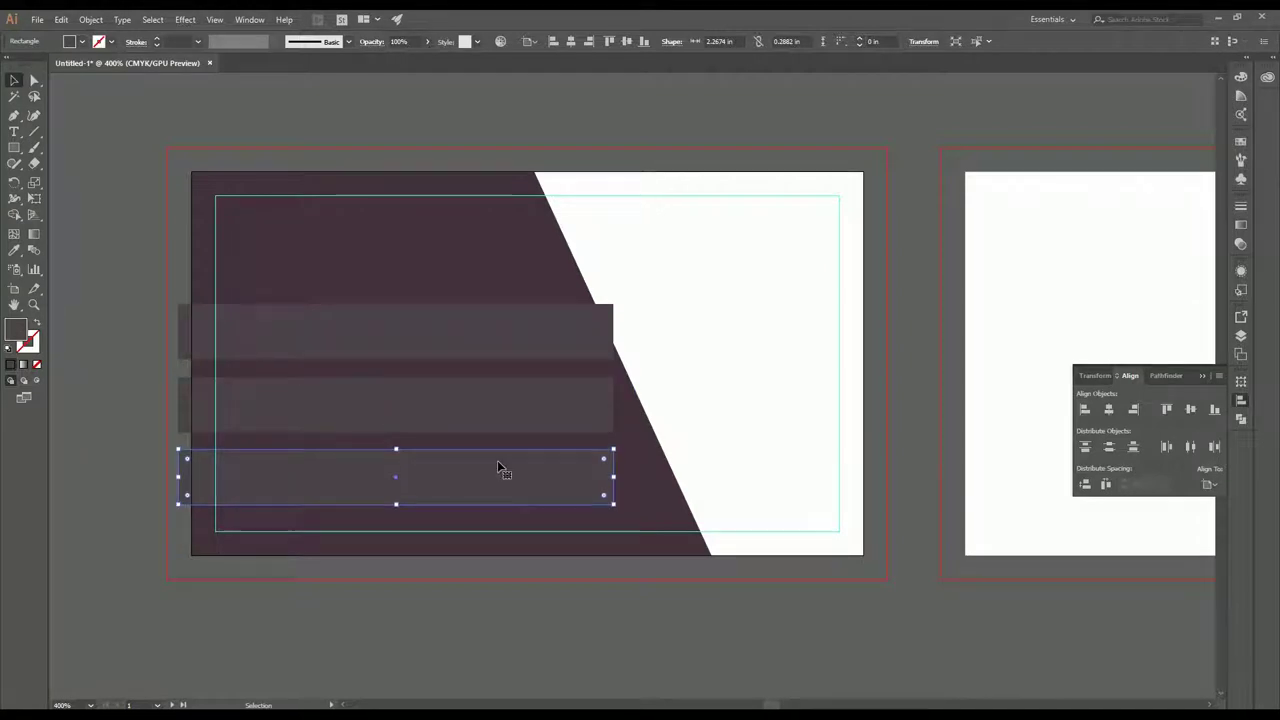
scroll(491, 452, "up", 1)
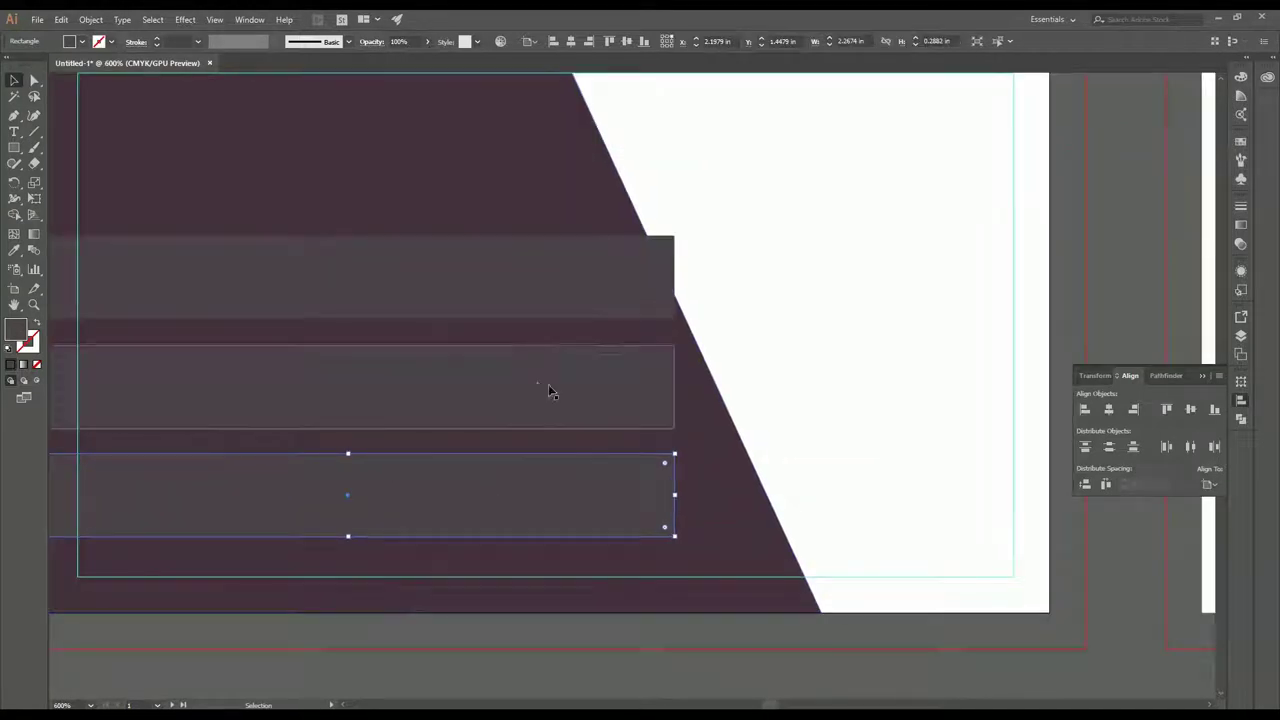
- Lengthen the top, middle and bottom strips progressively farther right past the slanted edge
left_click(668, 390)
left_click_drag(675, 387, 747, 388)
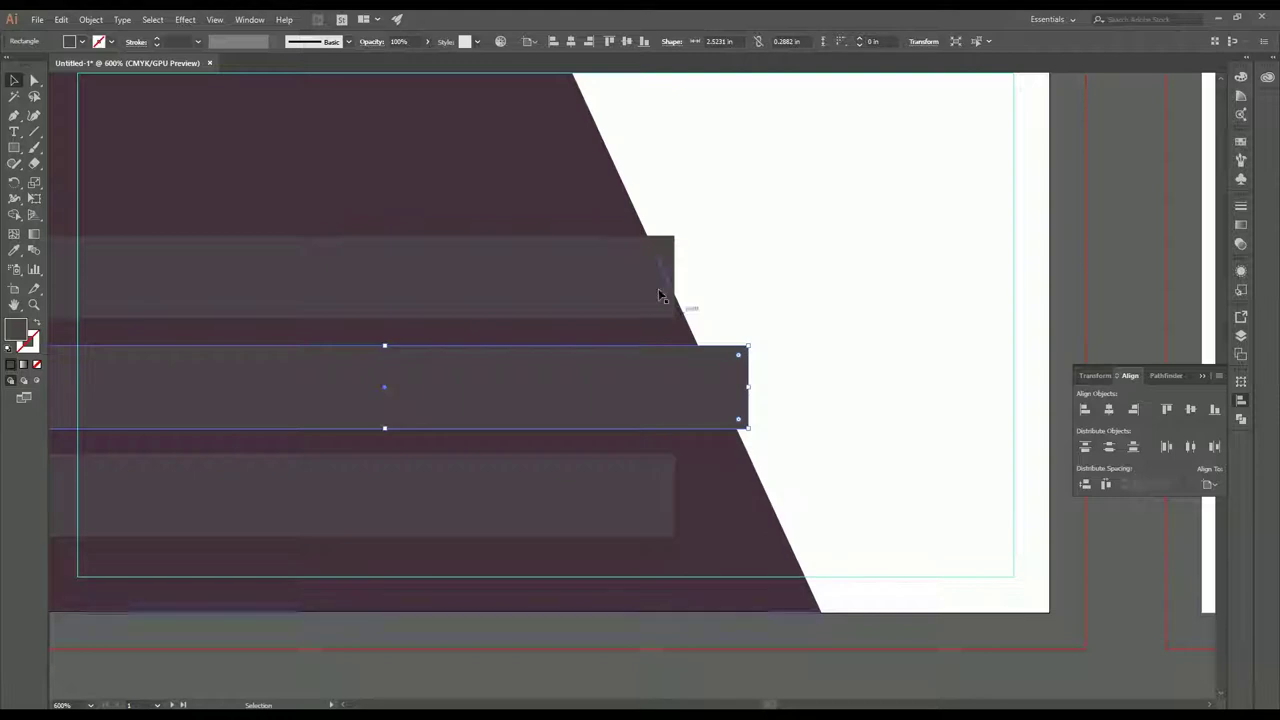
left_click(665, 288)
left_click_drag(687, 283, 714, 283)
left_click(634, 503)
left_click_drag(680, 500, 789, 496)
scroll(704, 477, "down", 1)
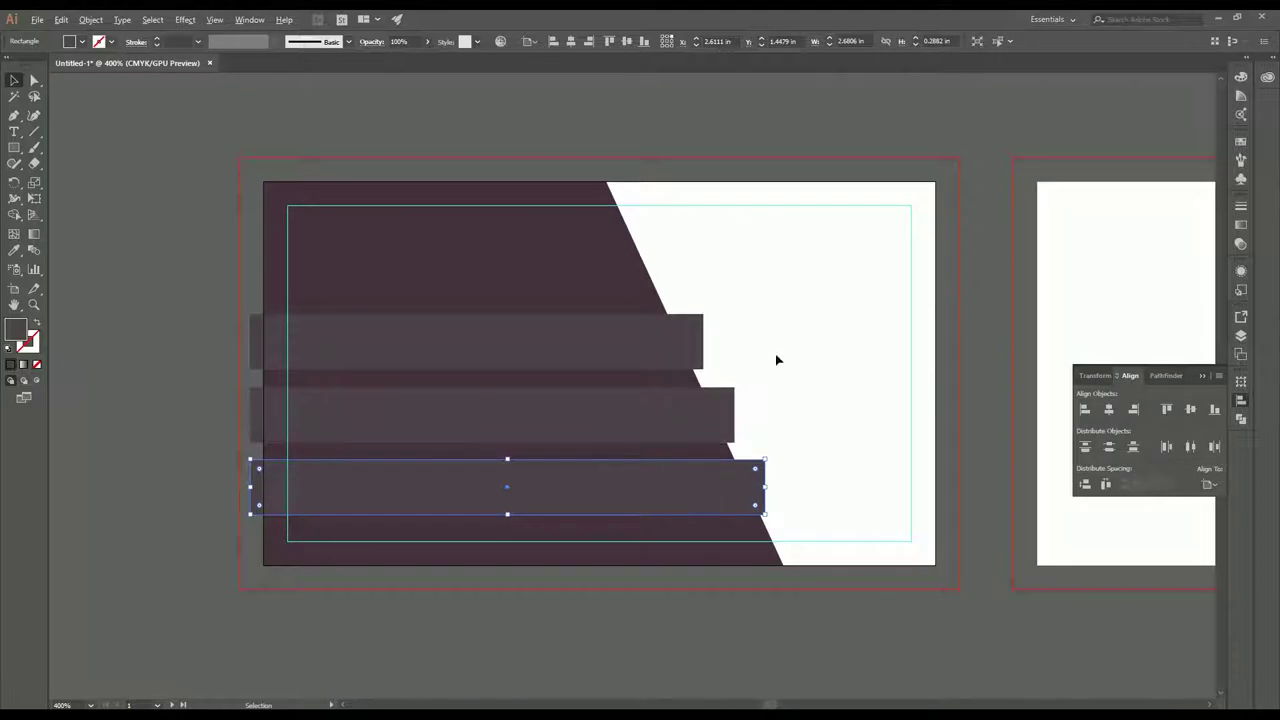
left_click(840, 436)
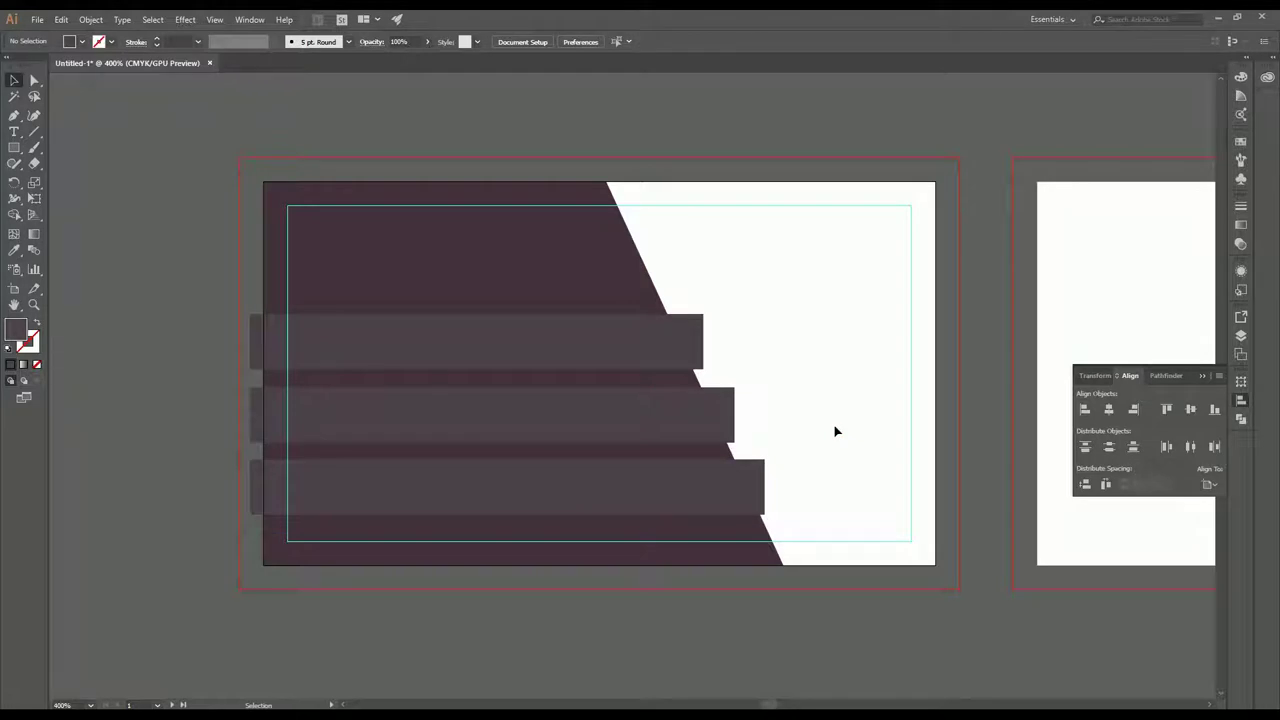
- Draw a straight line along the plum shape's slanted edge
left_click(35, 131)
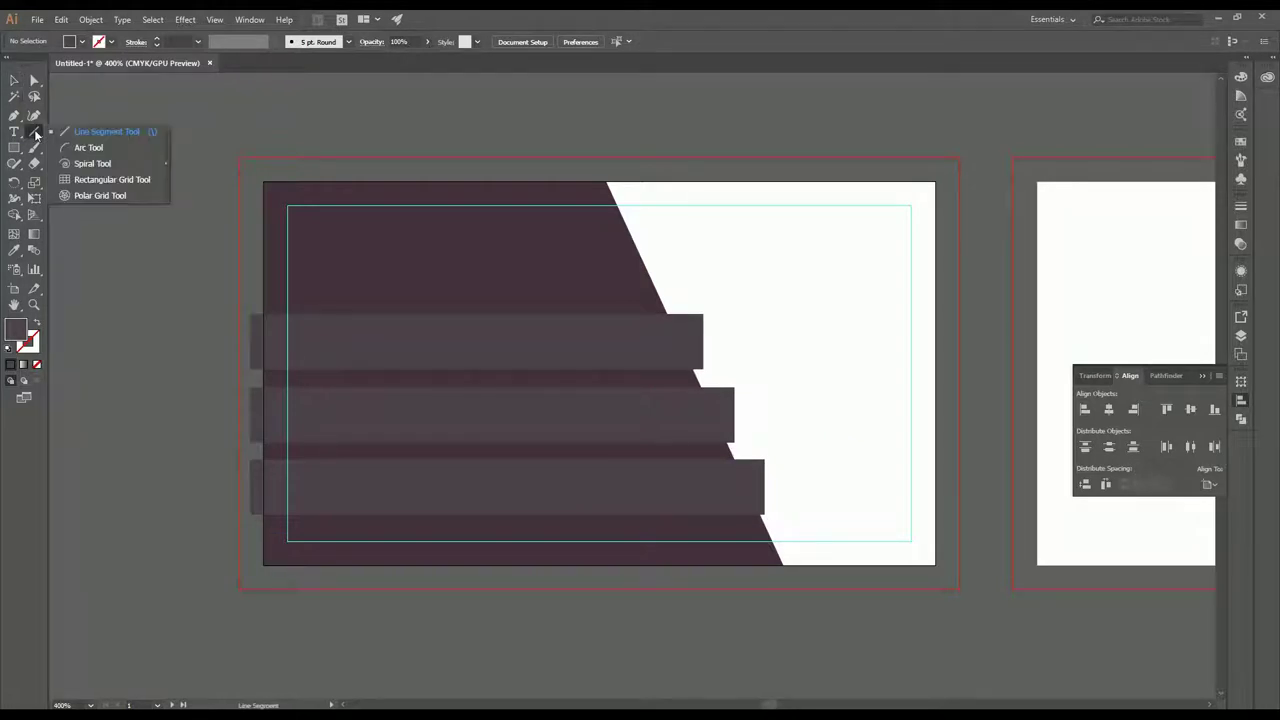
left_click(101, 136)
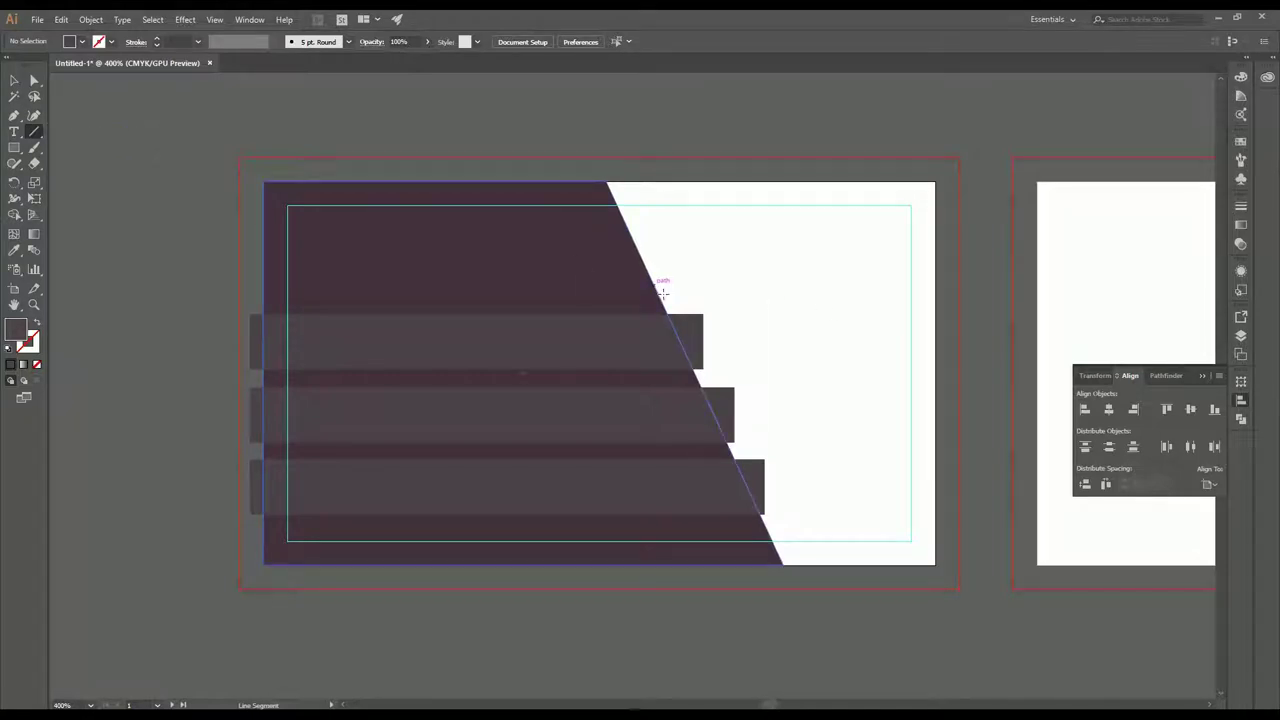
left_click_drag(662, 290, 768, 530)
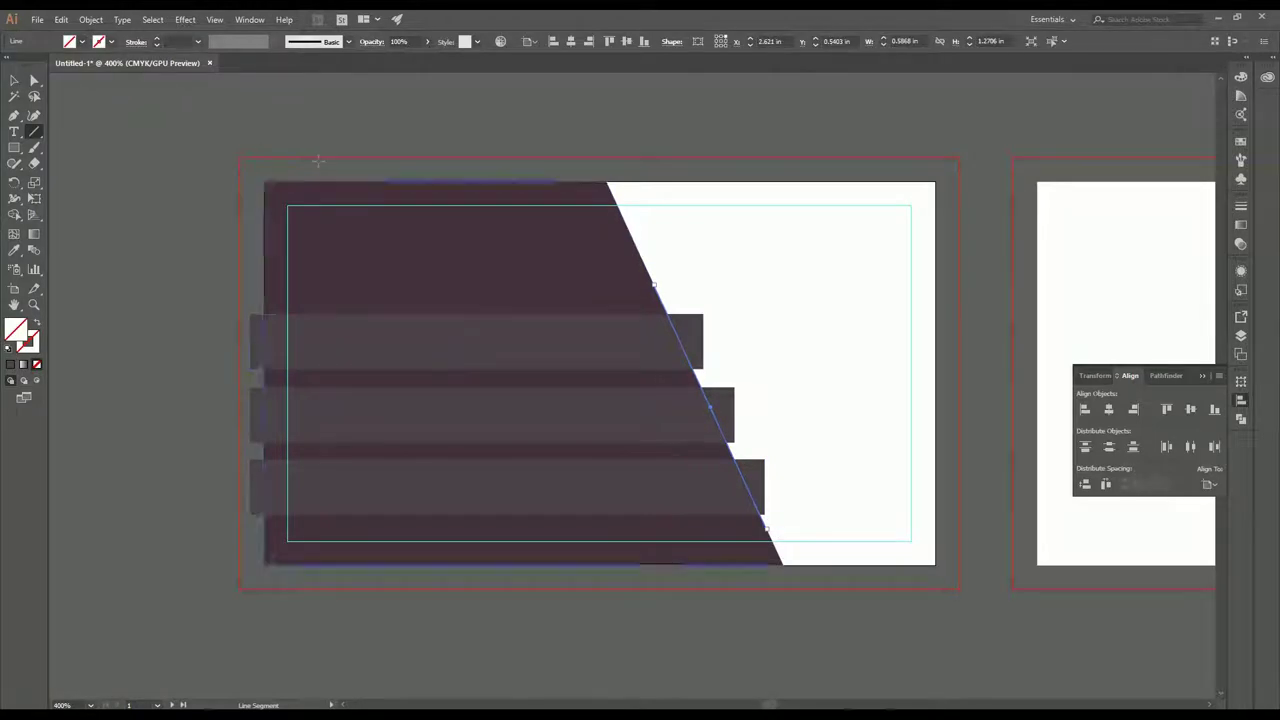
key("v")
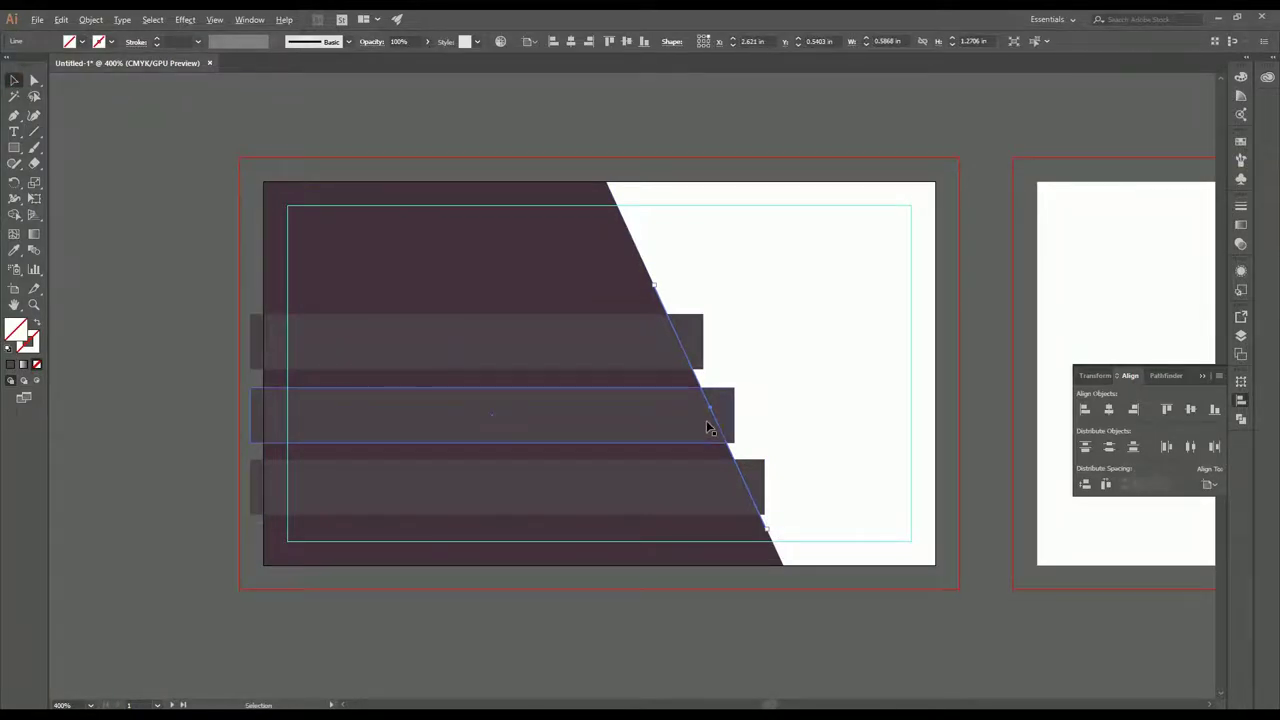
- Select the line with the three strips and split them with Pathfinder Divide
scroll(708, 428, "up", 1)
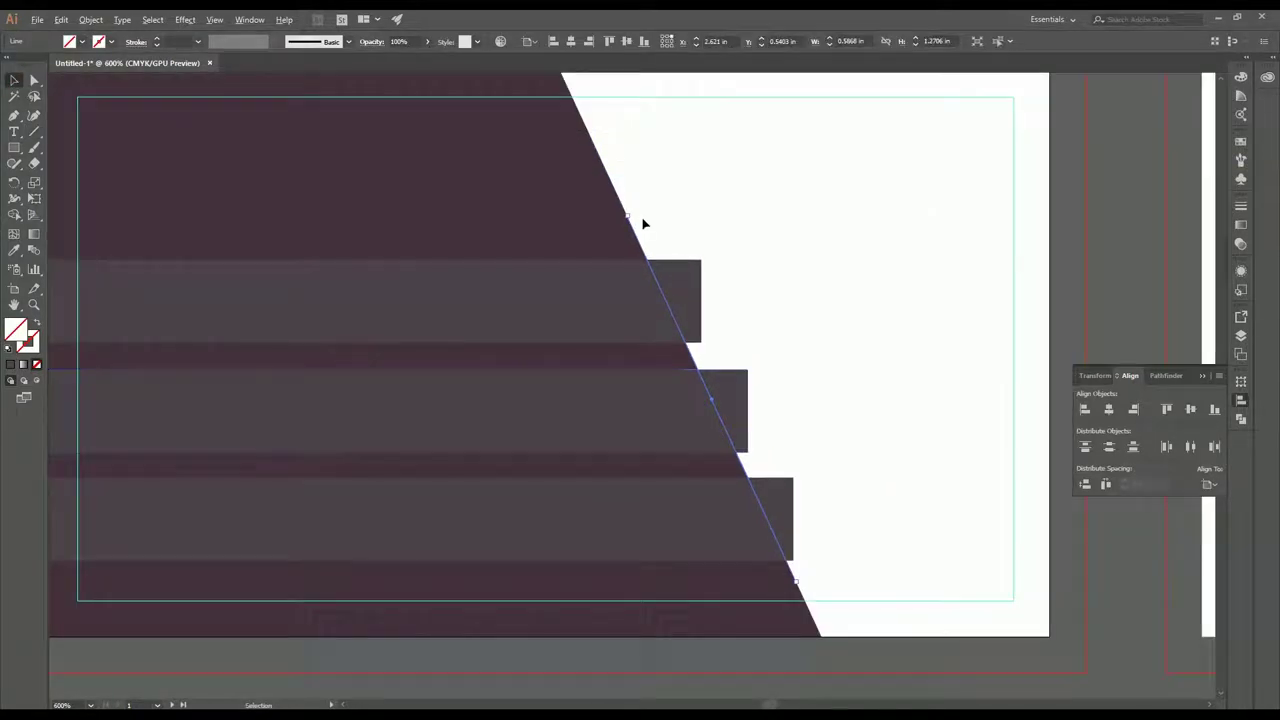
left_click(559, 318, "shift")
left_click(577, 395, "shift")
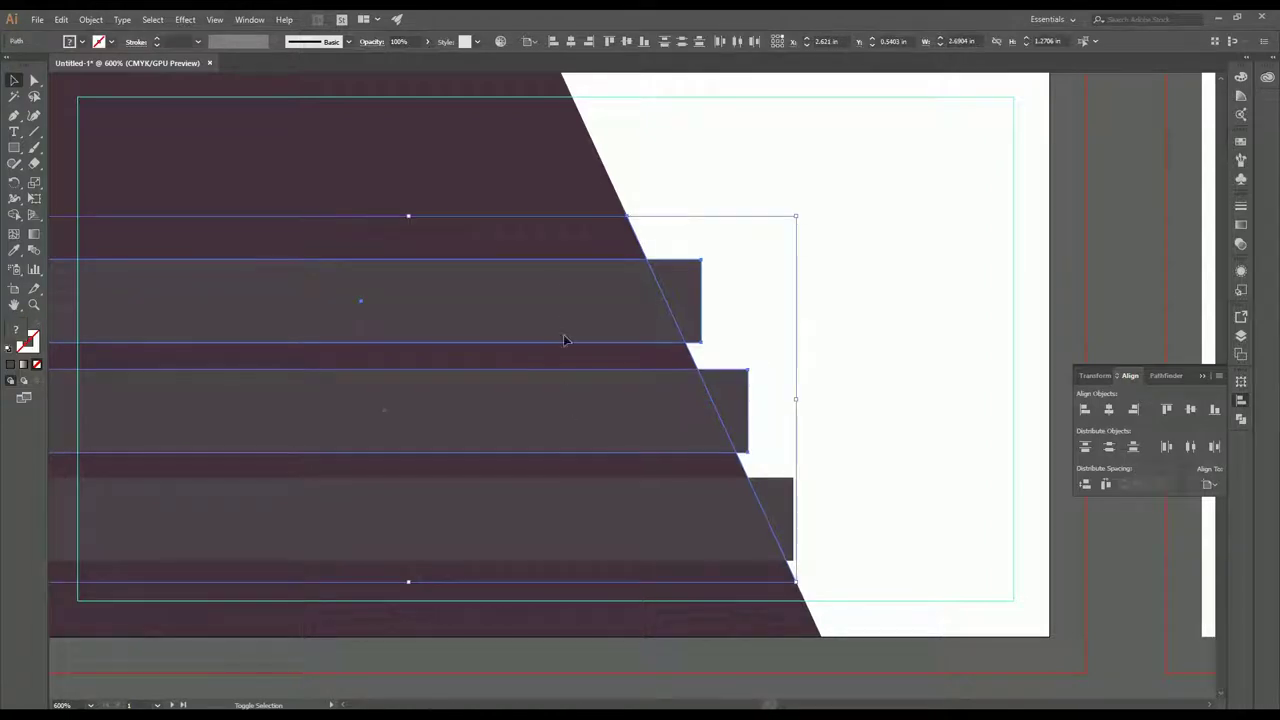
left_click(579, 545, "shift")
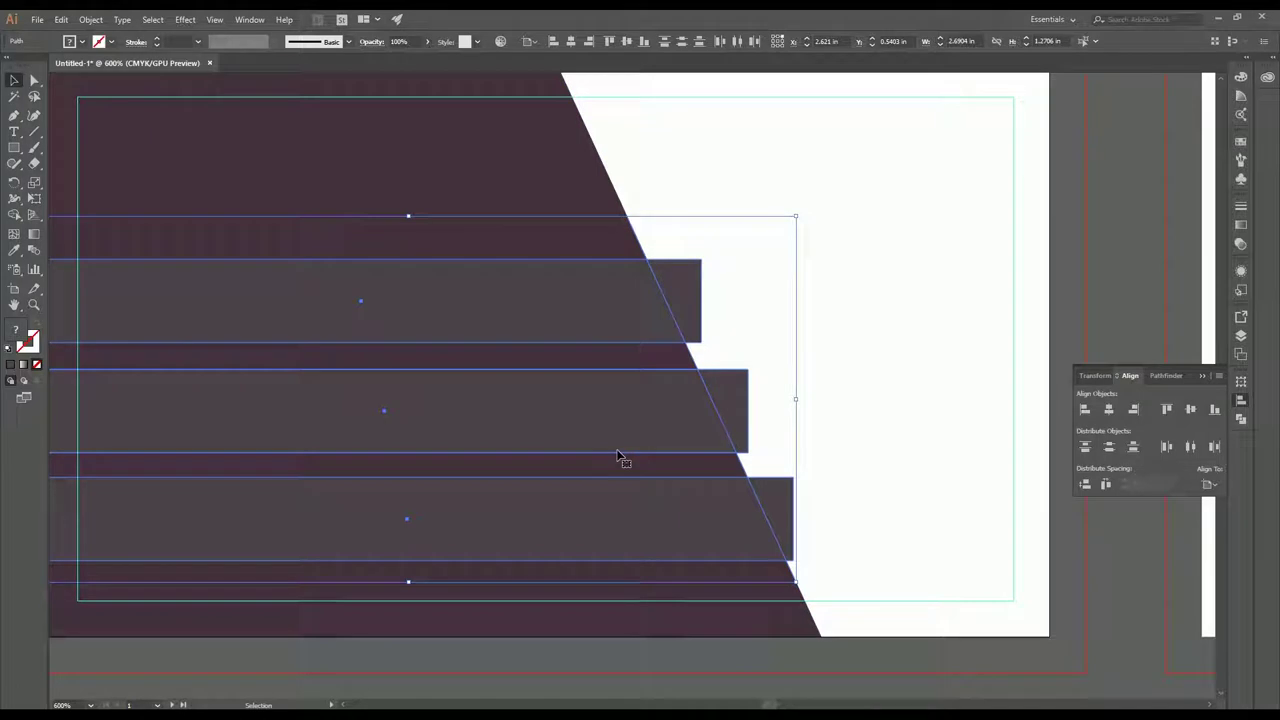
left_click(1241, 421)
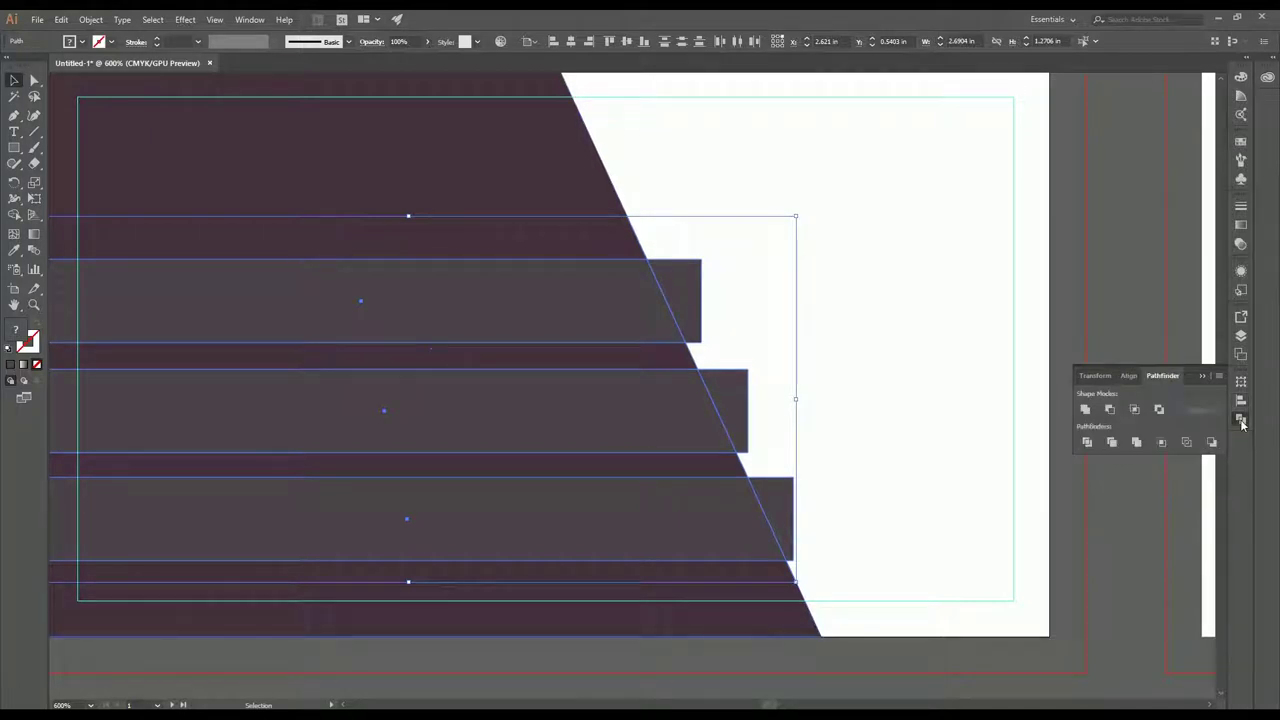
left_click(1088, 442)
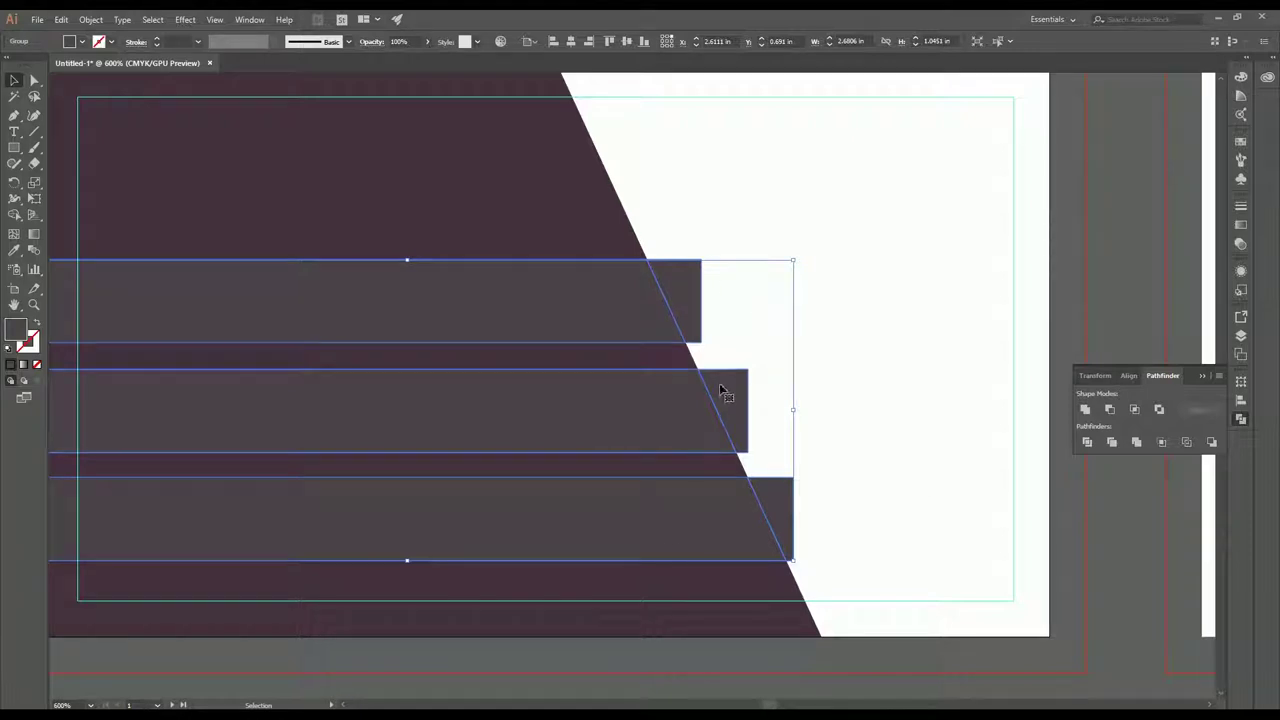
- Ungroup the divided pieces and delete the three pieces sticking out past the slant
right_click(746, 303)
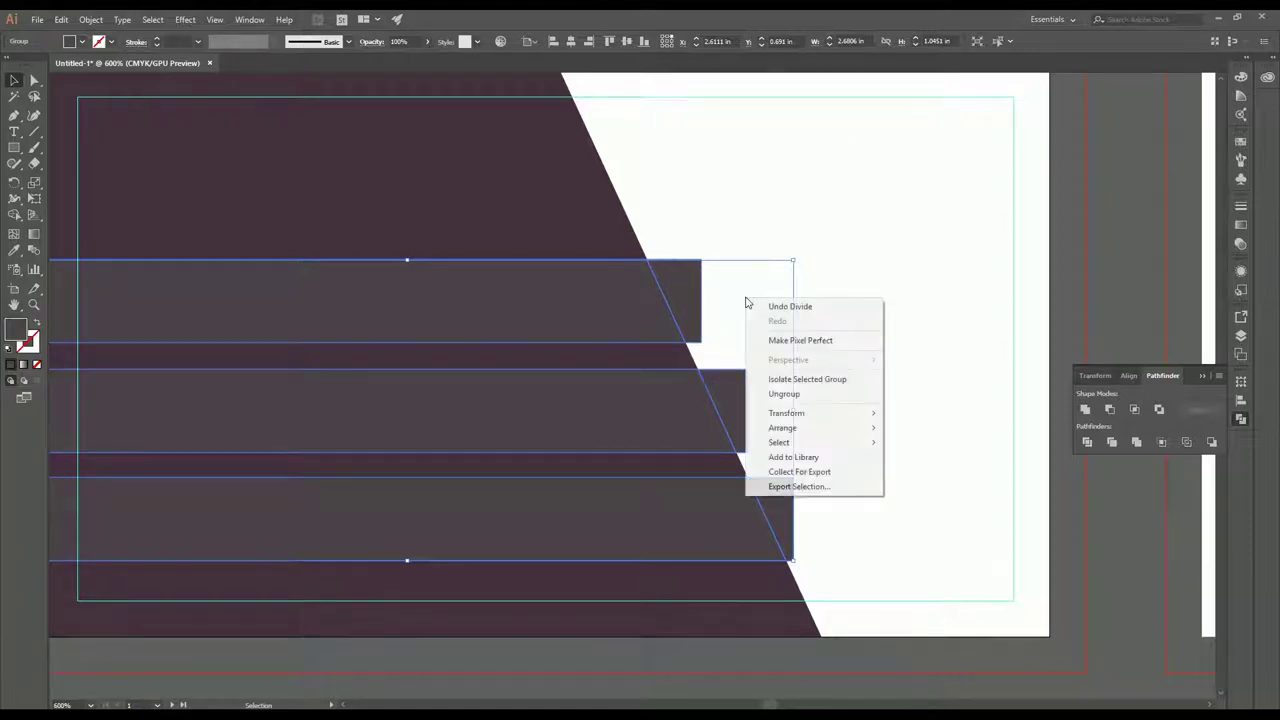
left_click(818, 393)
left_click(889, 310)
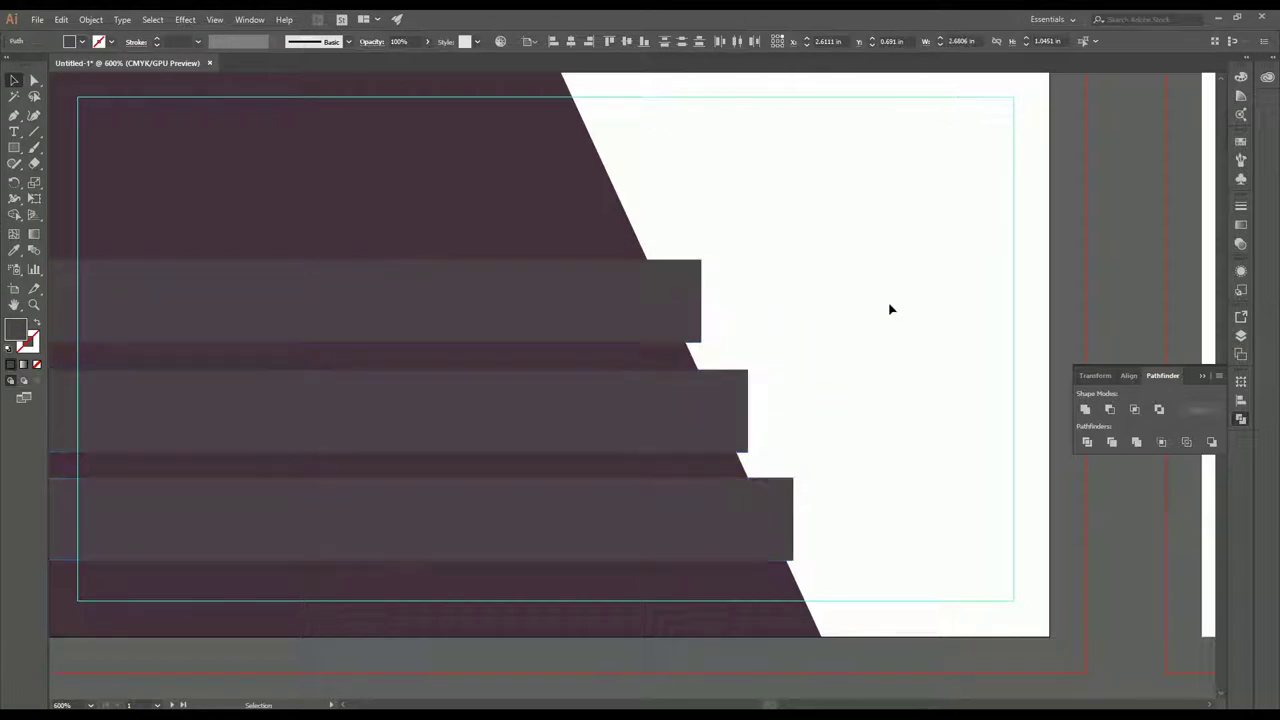
left_click(694, 289)
left_click(736, 399)
left_click(782, 502)
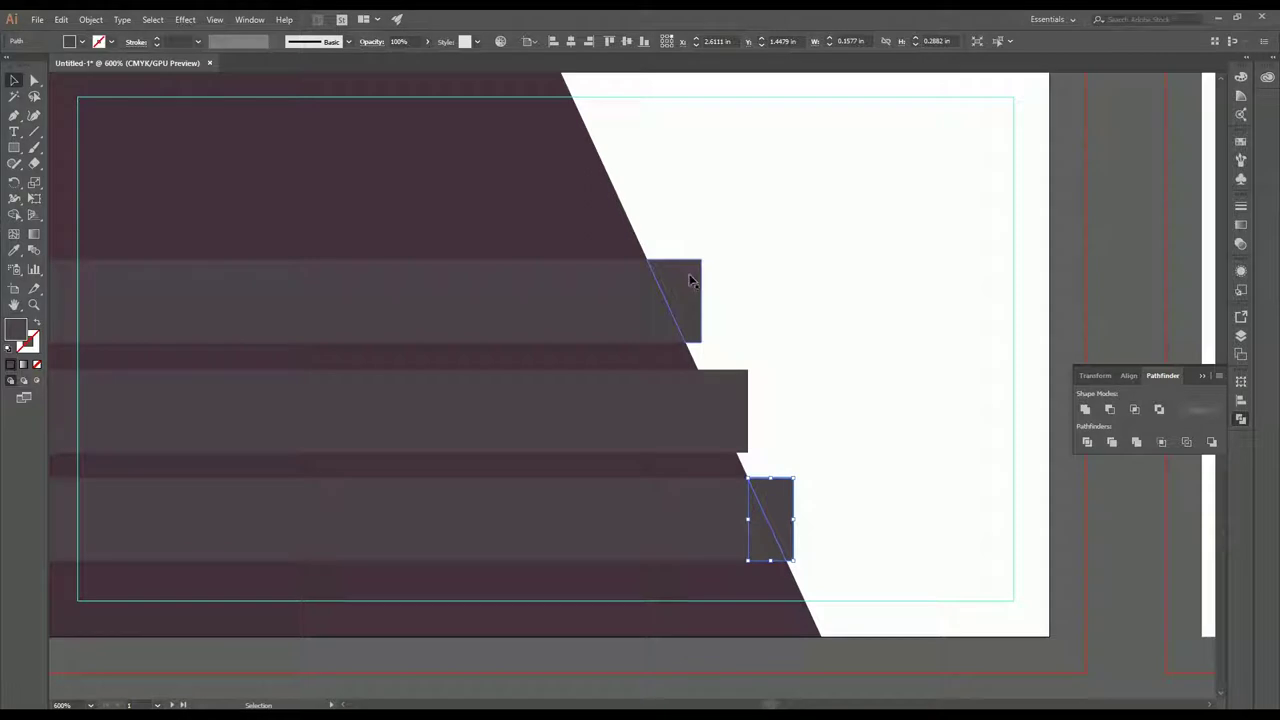
left_click(687, 273)
key("Delete")
left_click(743, 400)
key("Delete")
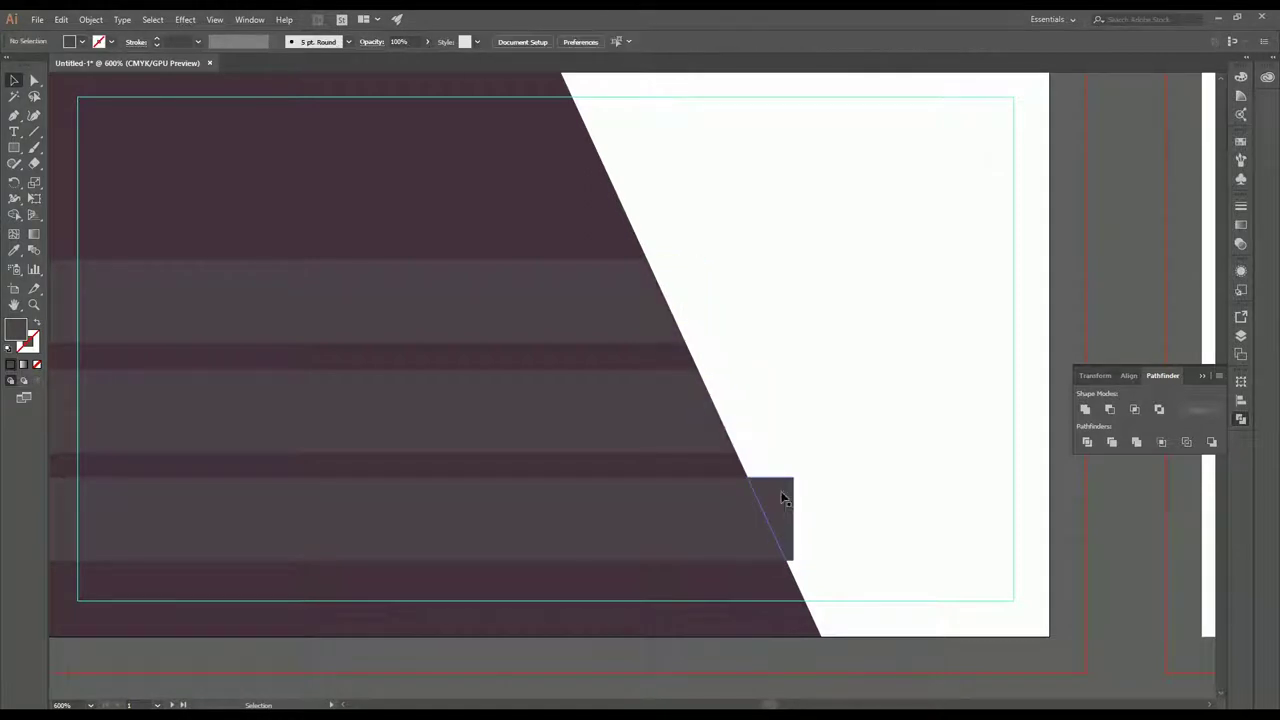
left_click(783, 493)
key("Delete")
scroll(864, 393, "down", 1)
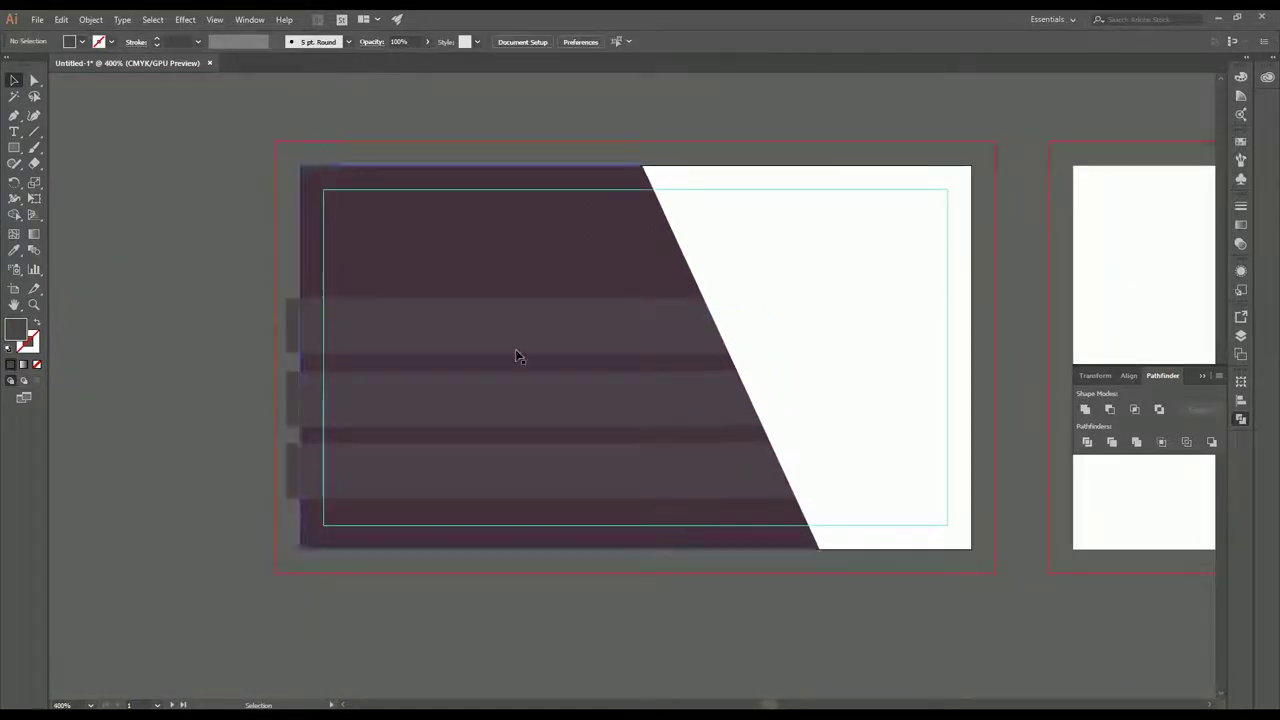
- Nudge the three strips left so they overhang the card's left edge
left_click(528, 320)
left_click(536, 395, "shift")
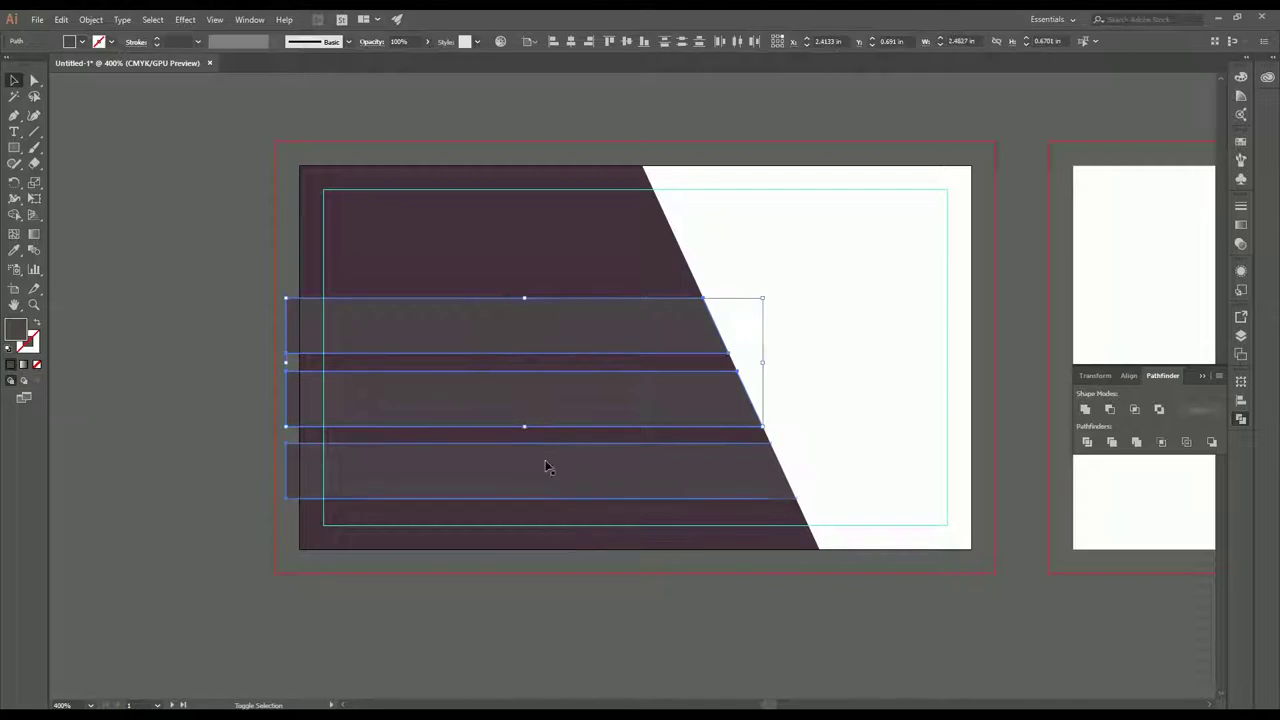
left_click(546, 465, "shift")
key("shift+Left")
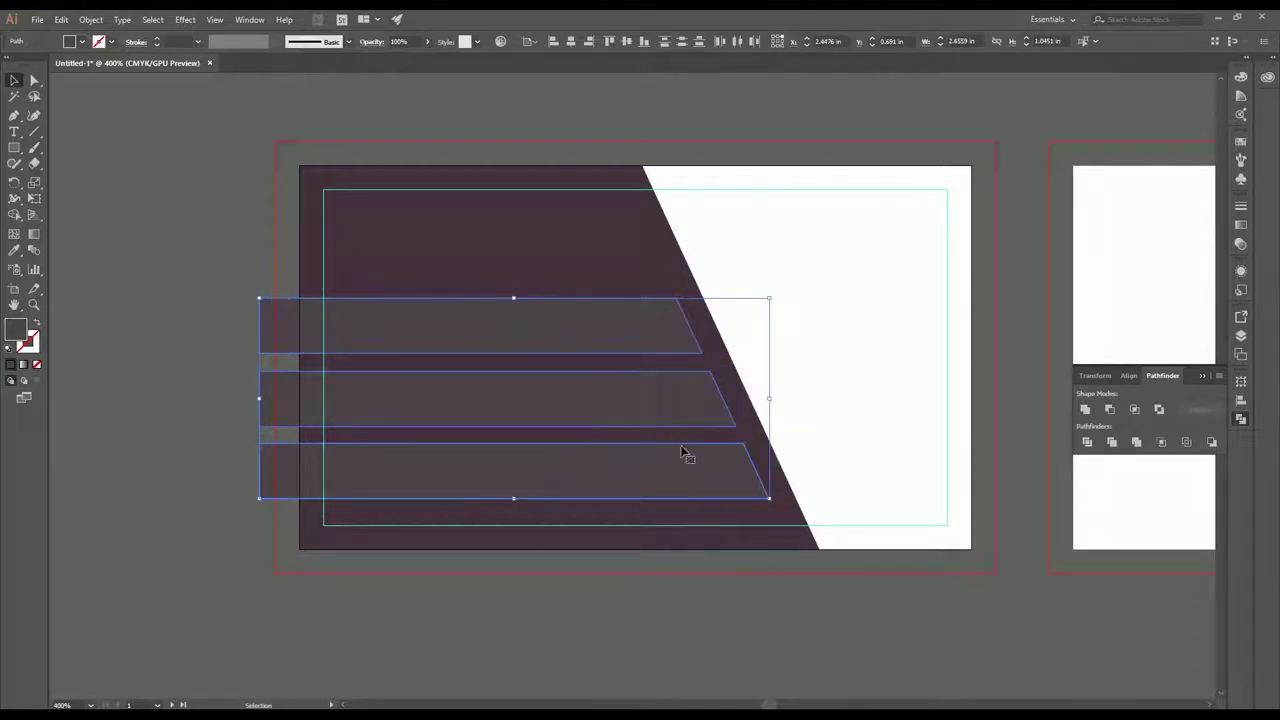
key("Left")
key("Left")
left_click(818, 401)
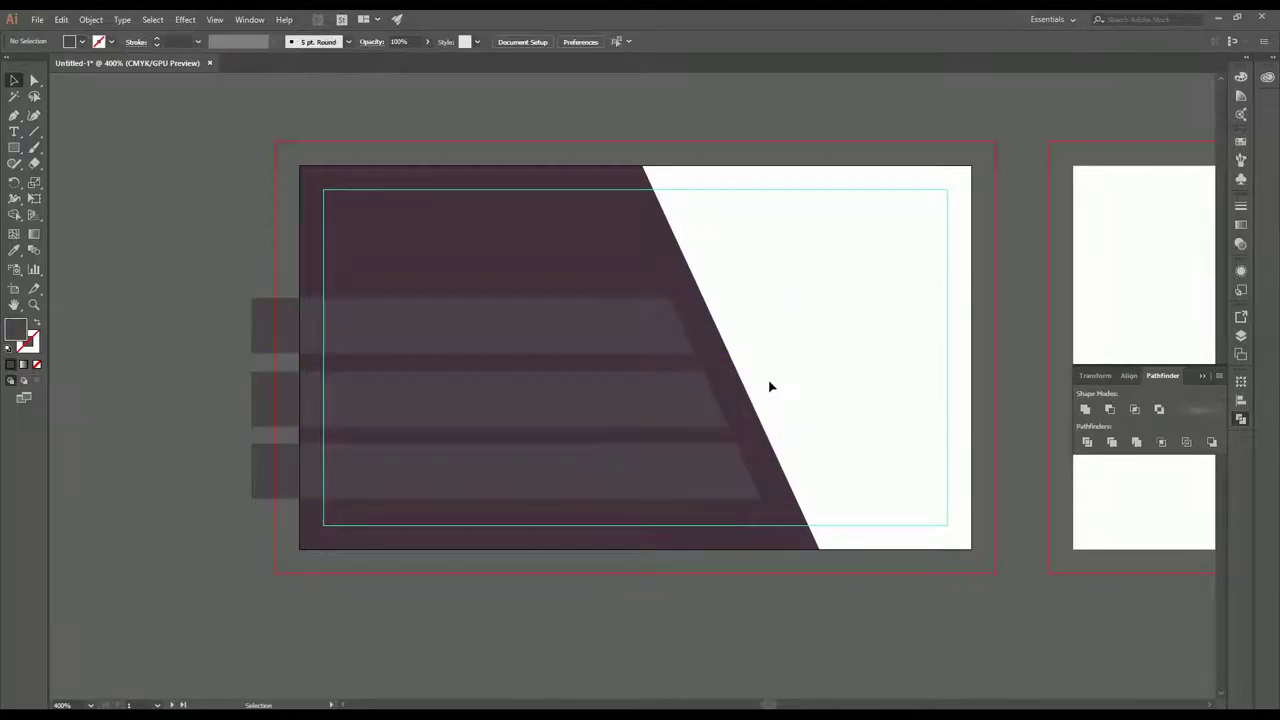
scroll(770, 387, "up", 1)
left_click_drag(797, 329, 1096, 289)
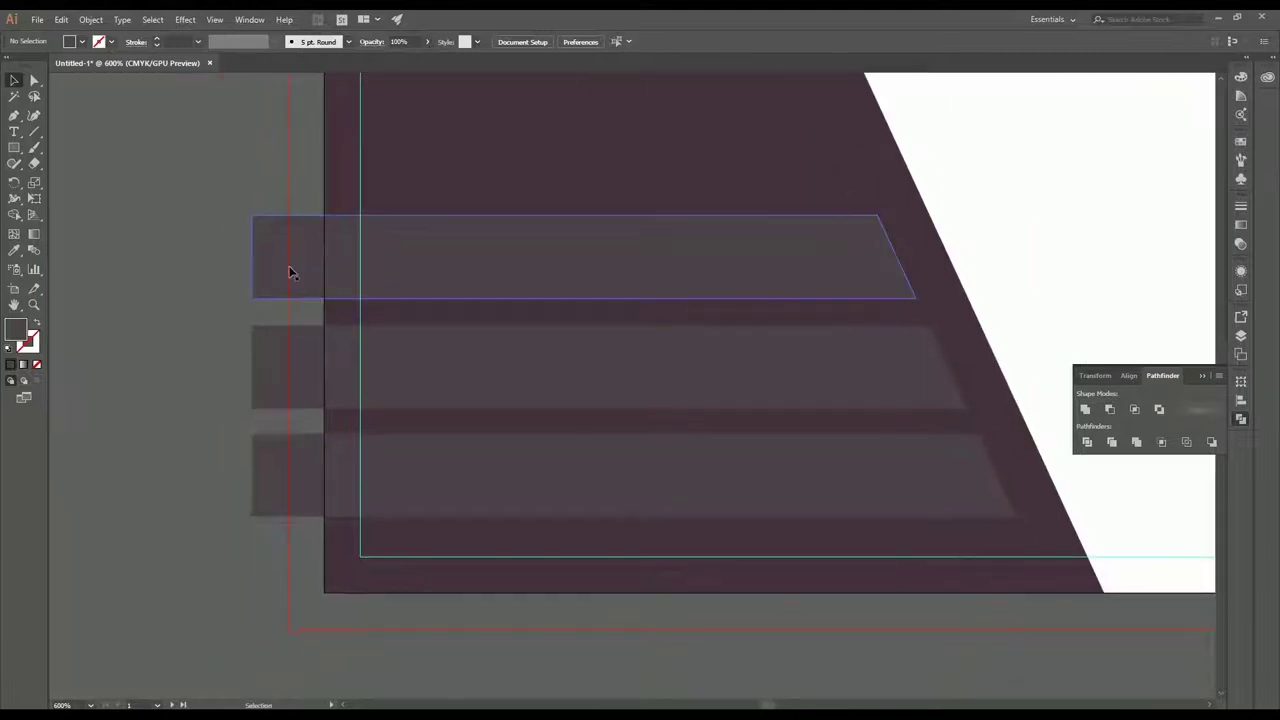
- Draw a vertical line along the card's left edge and Divide the three strips with it
left_click(34, 132)
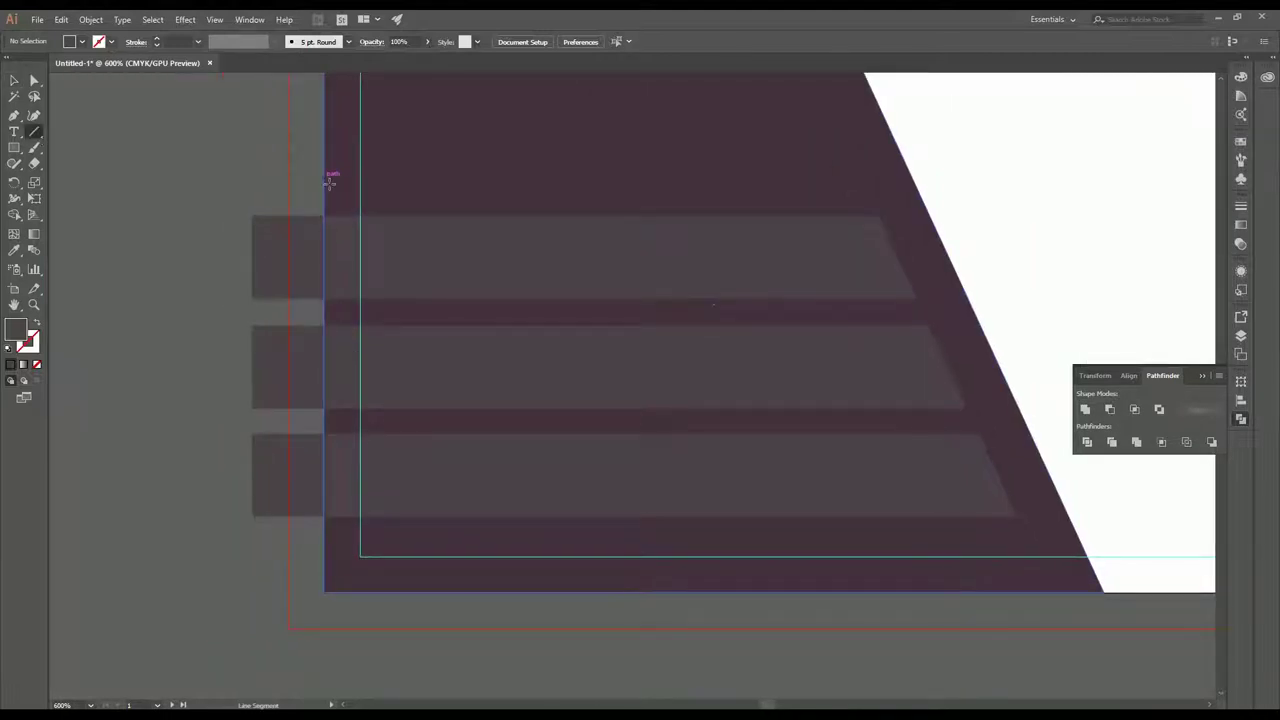
left_click_drag(330, 180, 325, 568)
key("v")
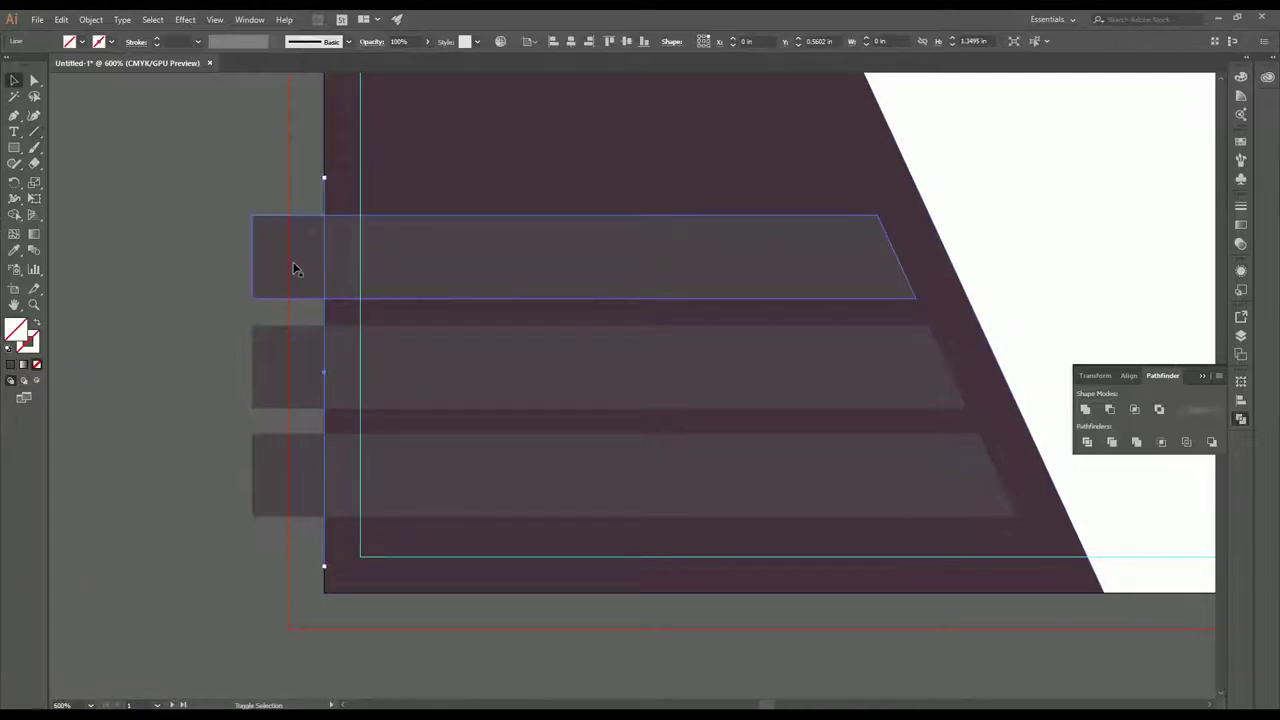
left_click(292, 266, "shift")
left_click(314, 348, "shift")
left_click(306, 466, "shift")
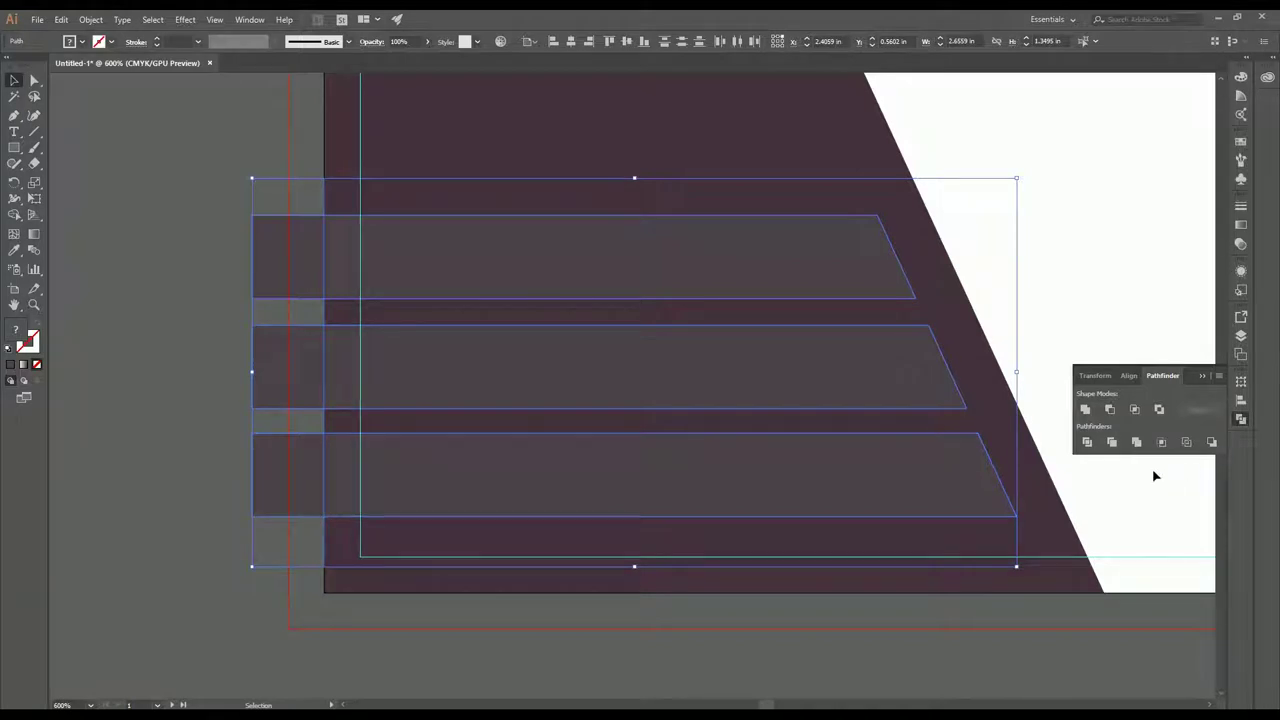
left_click(1087, 443)
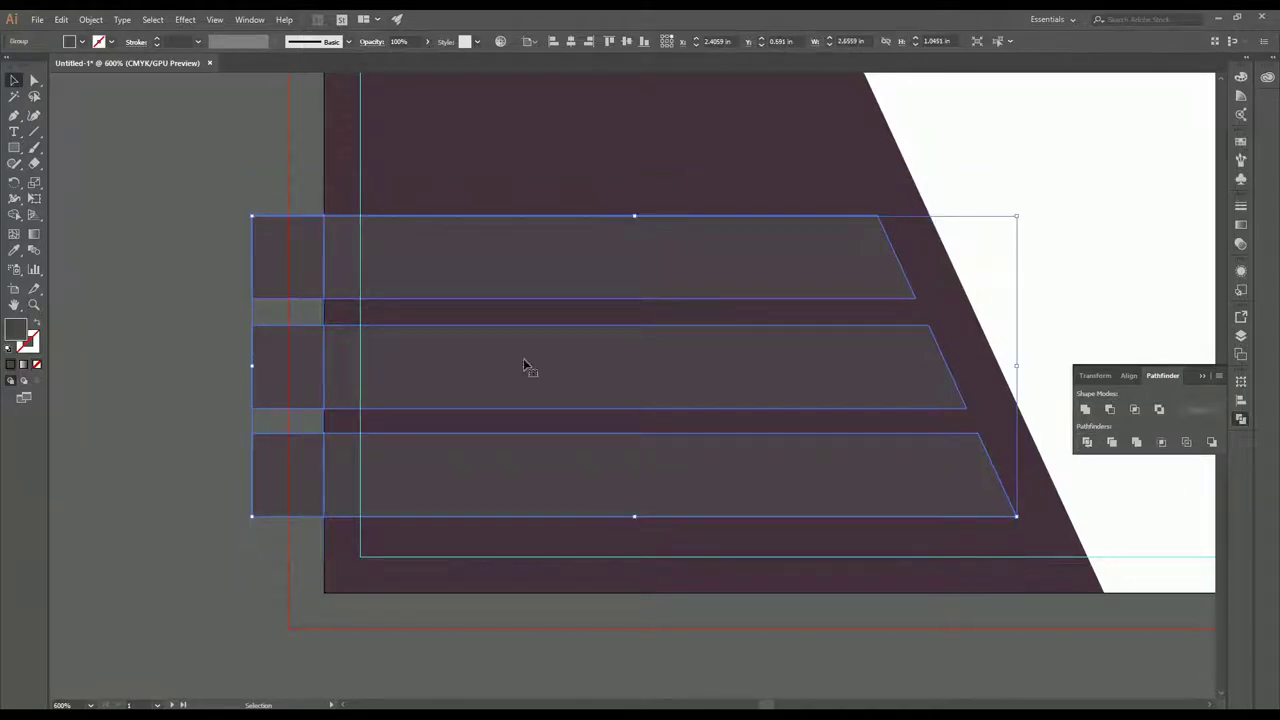
- Ungroup the split pieces and delete the three small squares left of the card
right_click(265, 251)
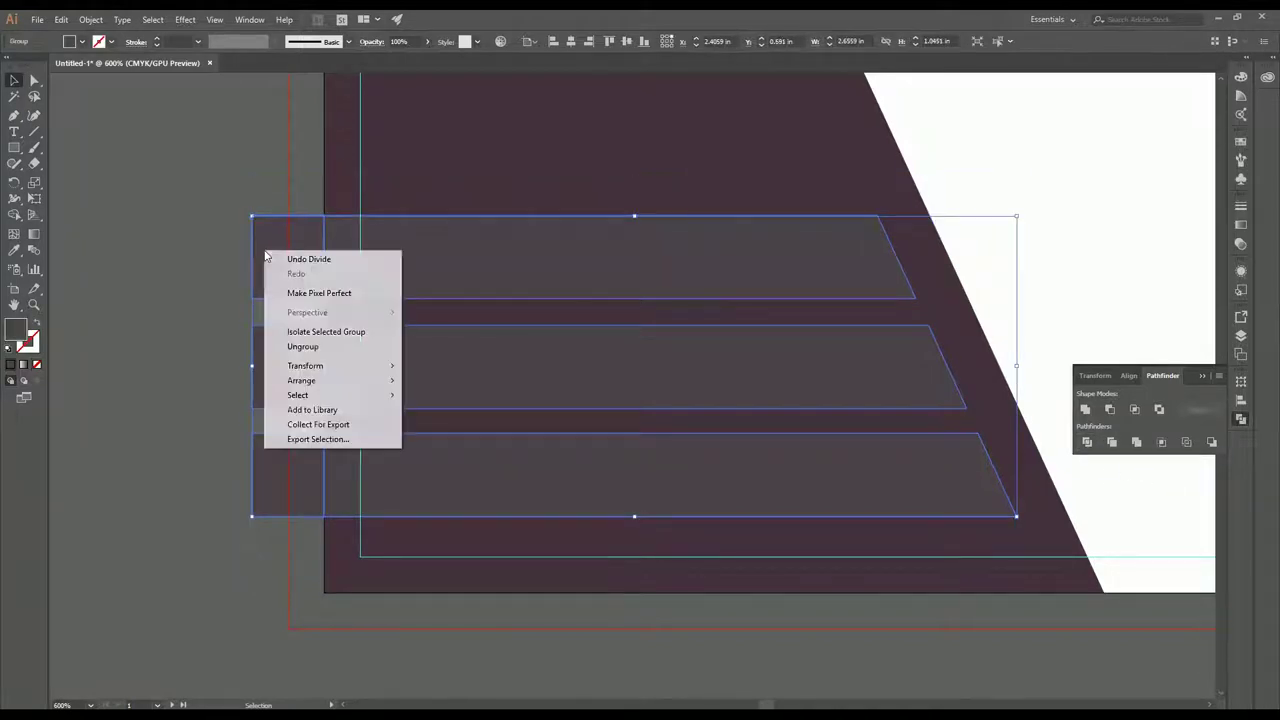
left_click(306, 346)
left_click(197, 254)
left_click(283, 258)
key("Delete")
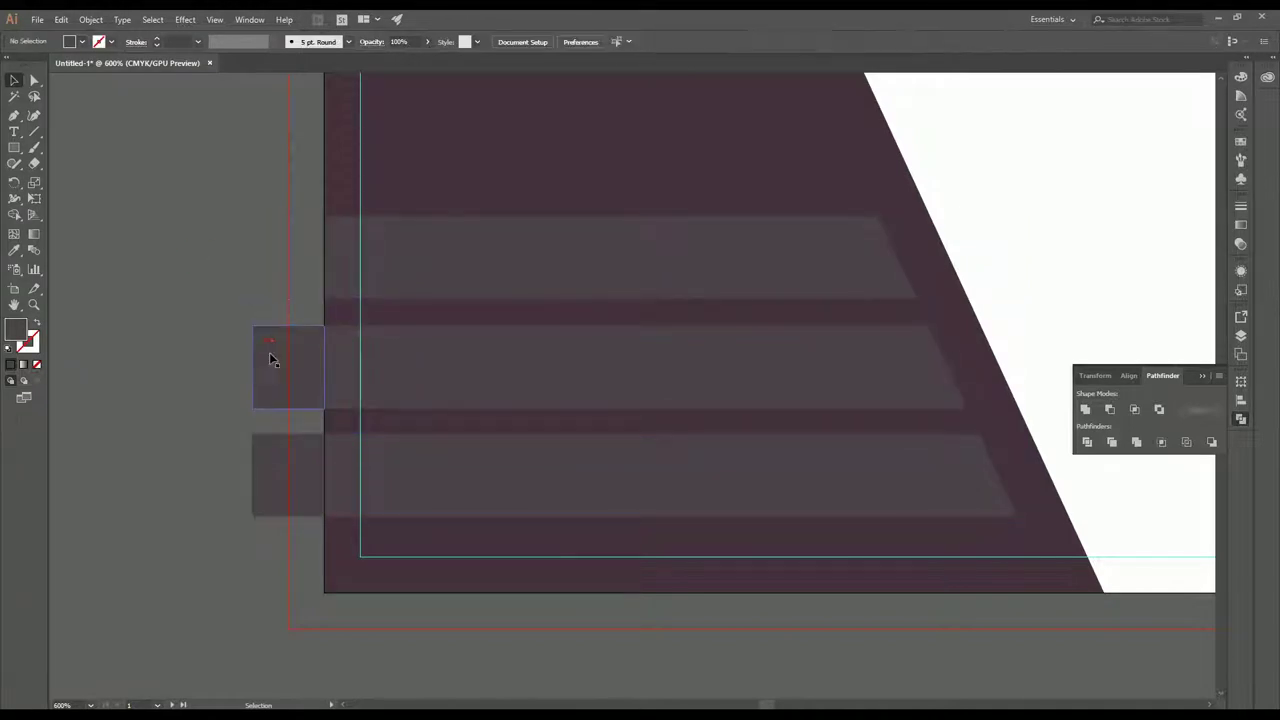
left_click(272, 360)
key("Delete")
left_click(282, 455)
key("Delete")
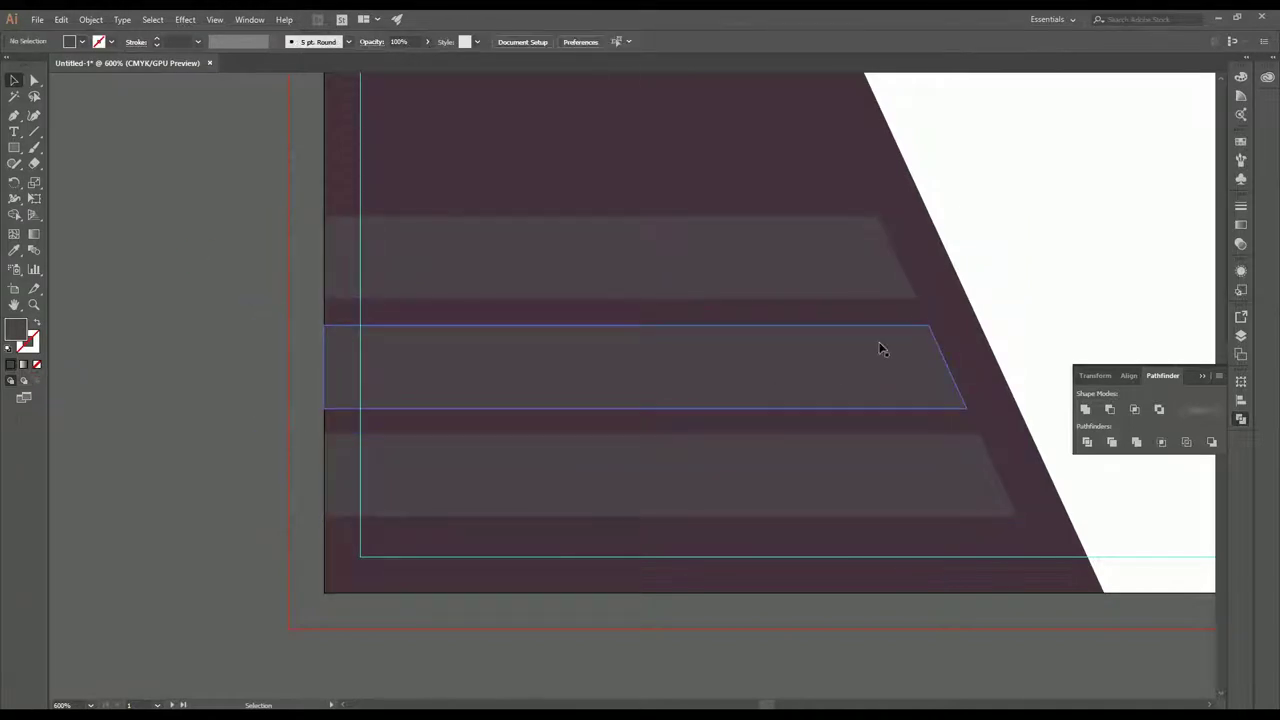
key("space")
left_click_drag(940, 252, 757, 286)
left_click(757, 286, "ctrl+alt")
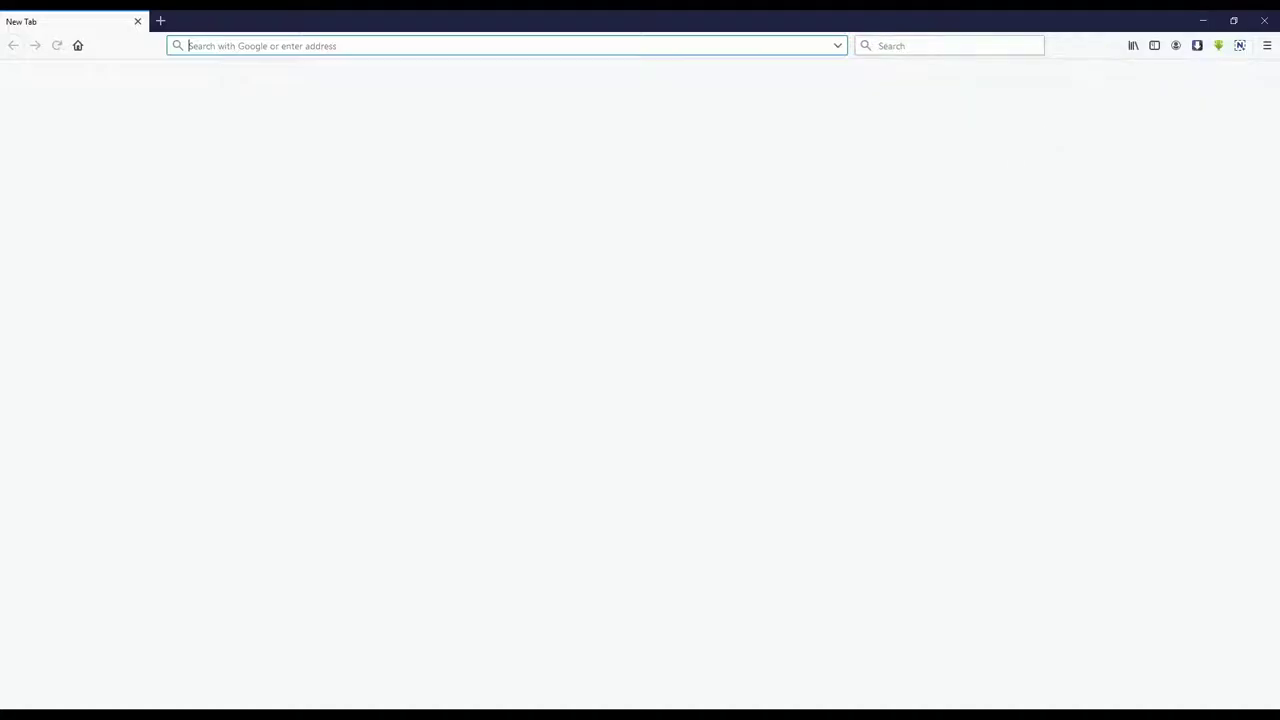
- Search Google for 'free icon' and open the icons8.com result in a new tab
type("freee")
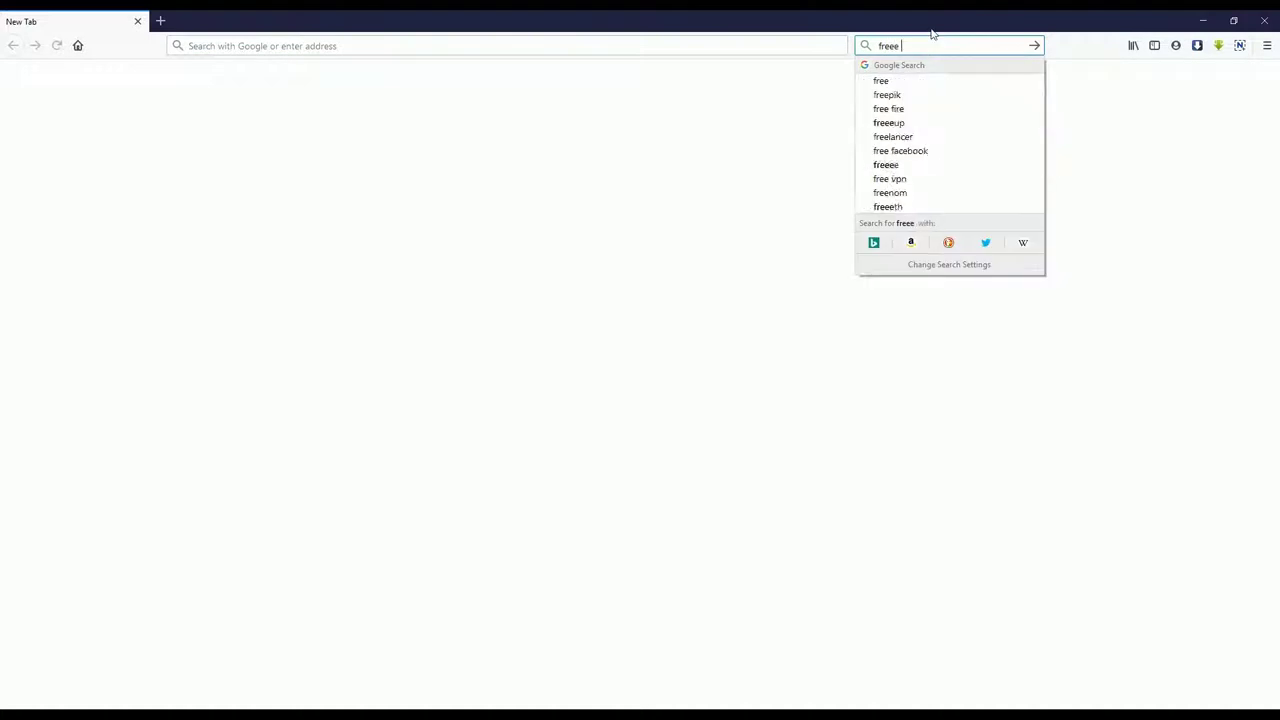
key("BackSpace")
type("i")
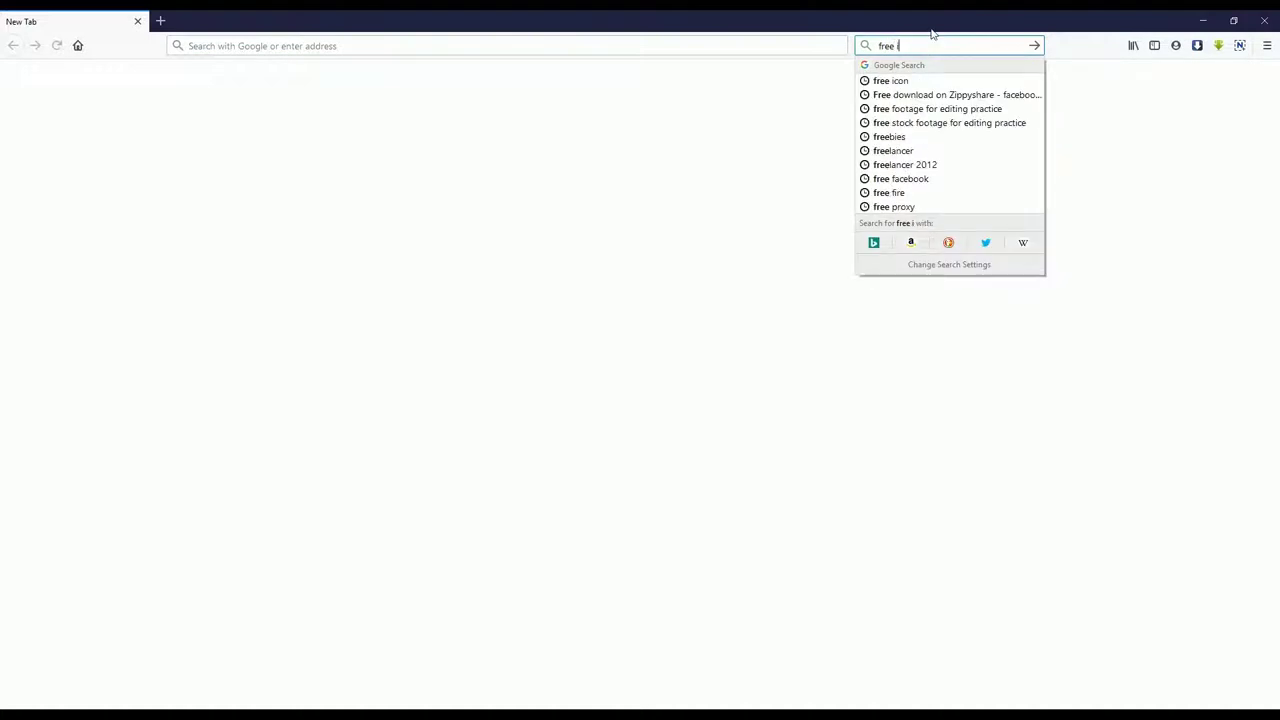
type("con")
key("Return")
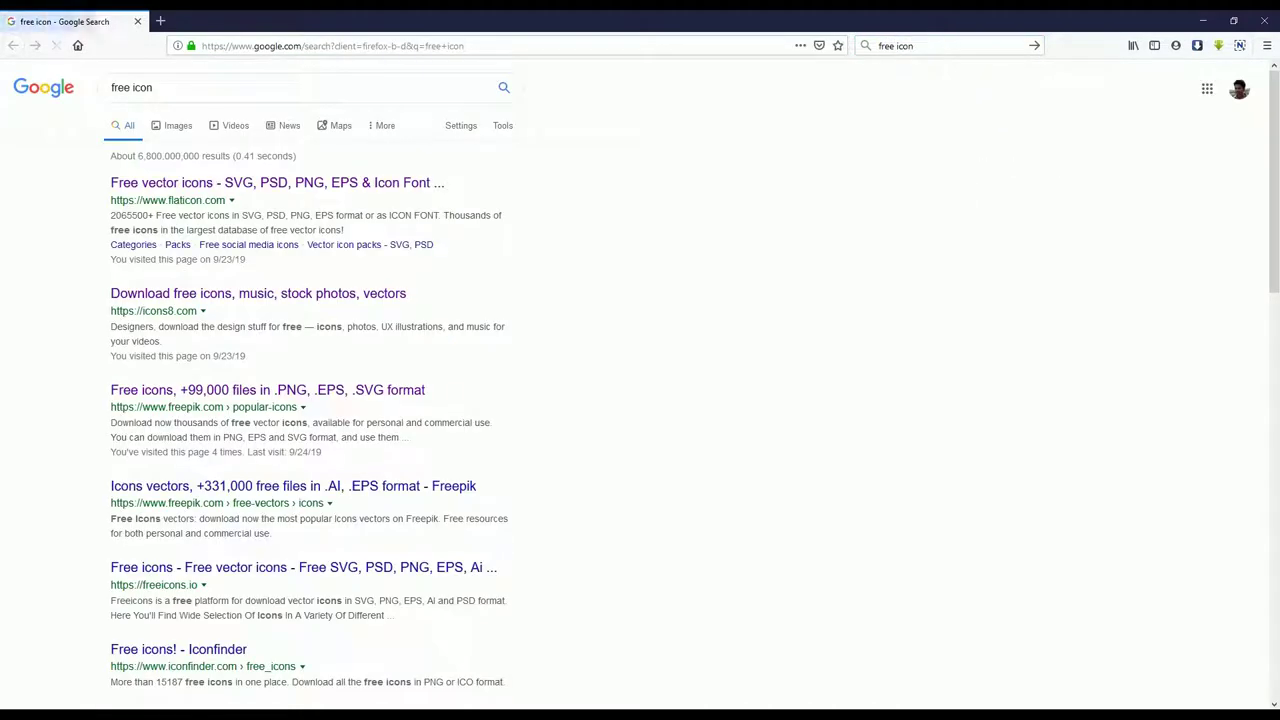
middle_click(266, 294)
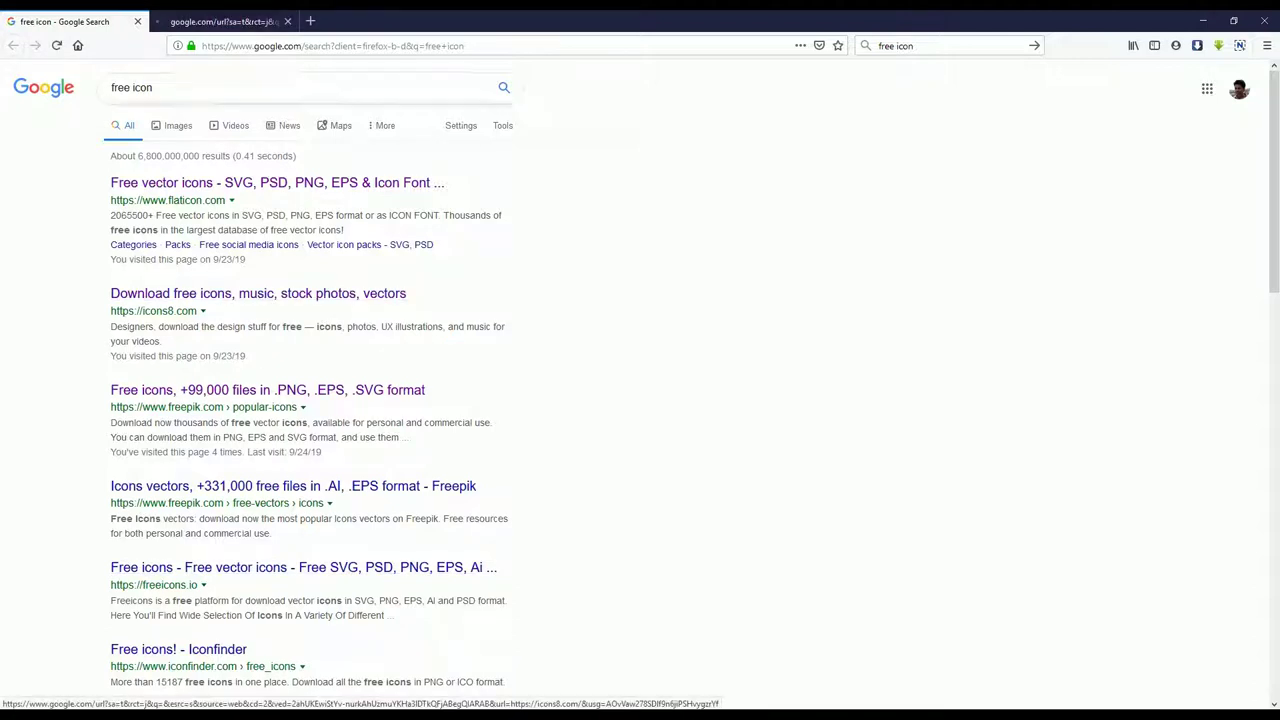
left_click(222, 21)
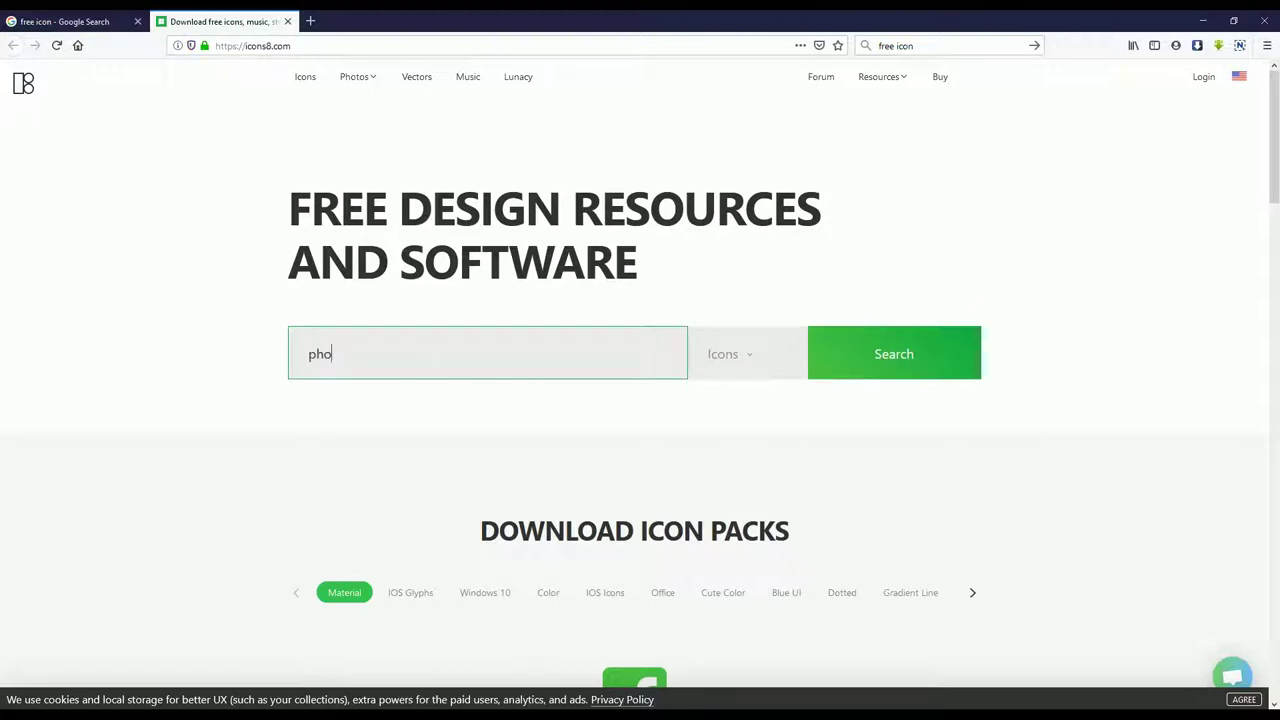
- Search Icons8 for phone and download the iOS Filled black phone icon
key("Return")
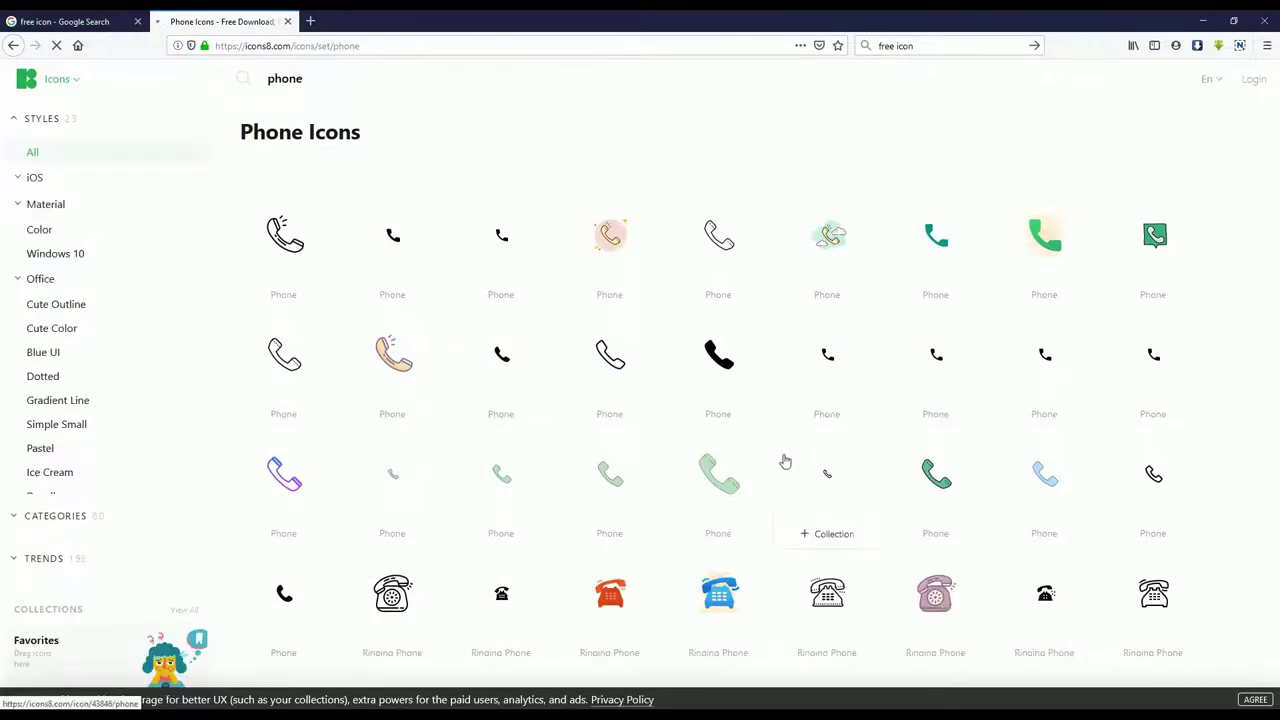
left_click(724, 362)
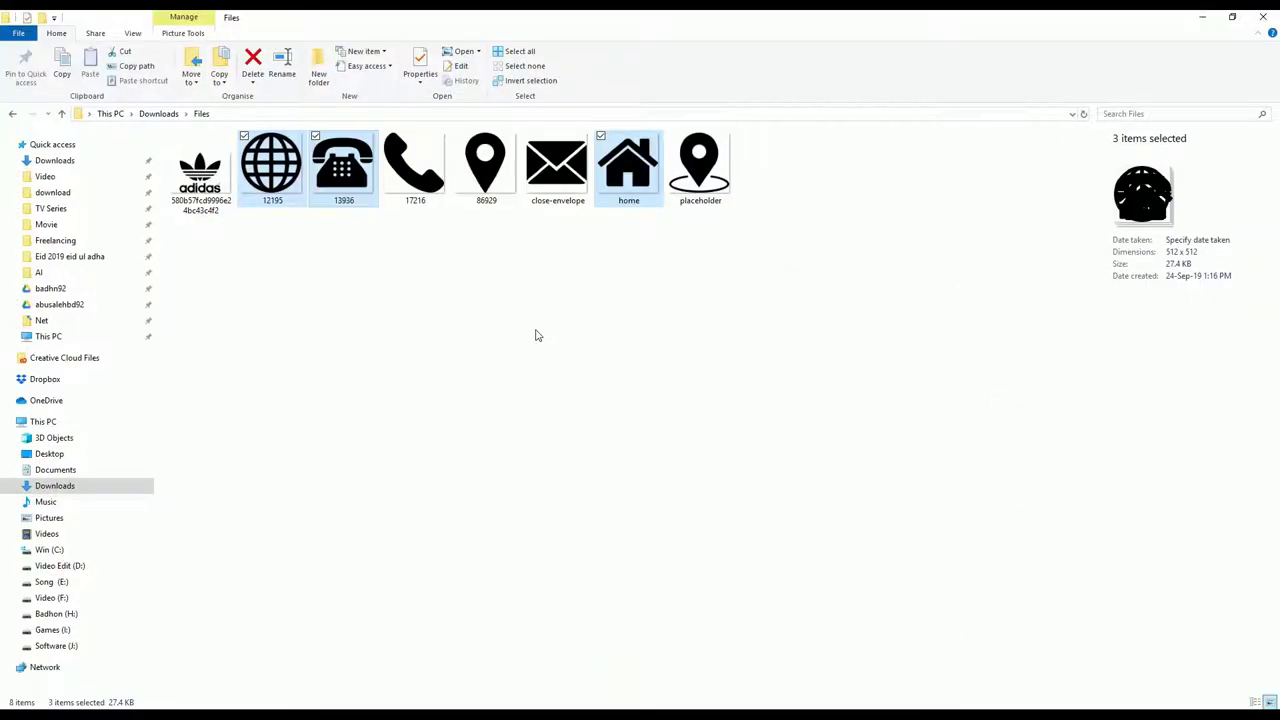
left_click(533, 336)
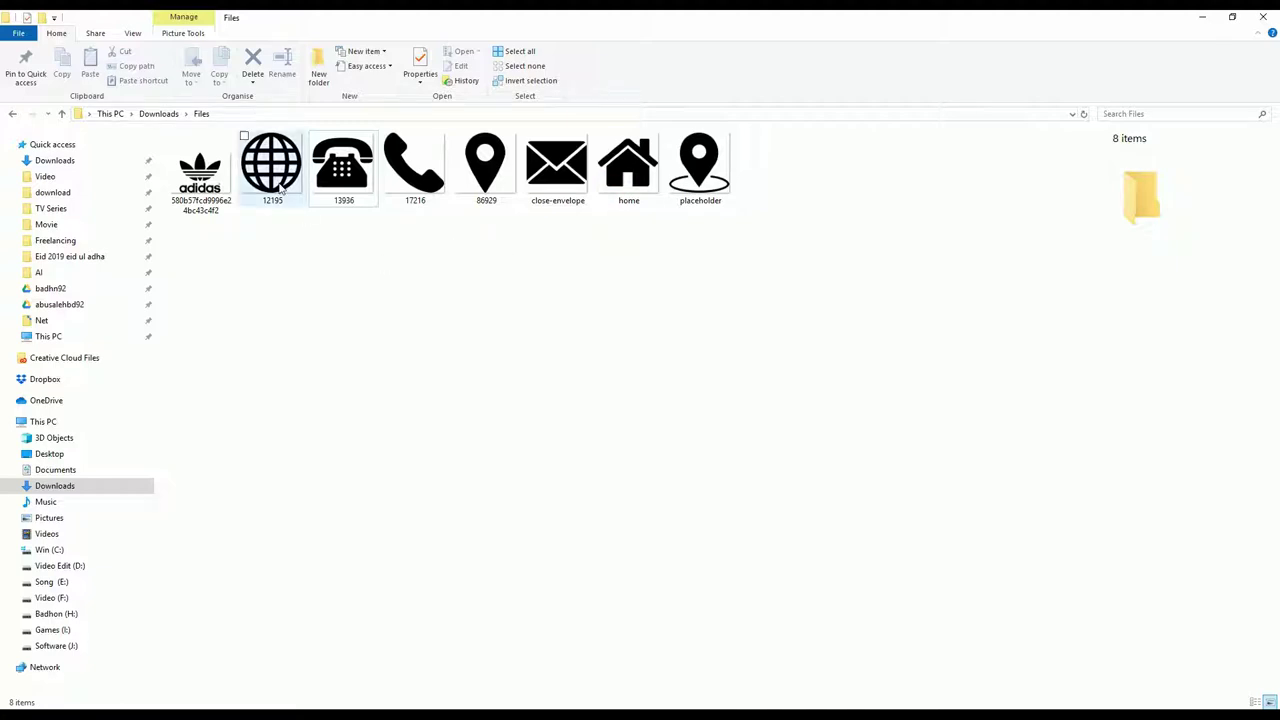
- Select the 13936, home and 12195 icon files and drag them onto the Illustrator artboard
left_click(320, 180)
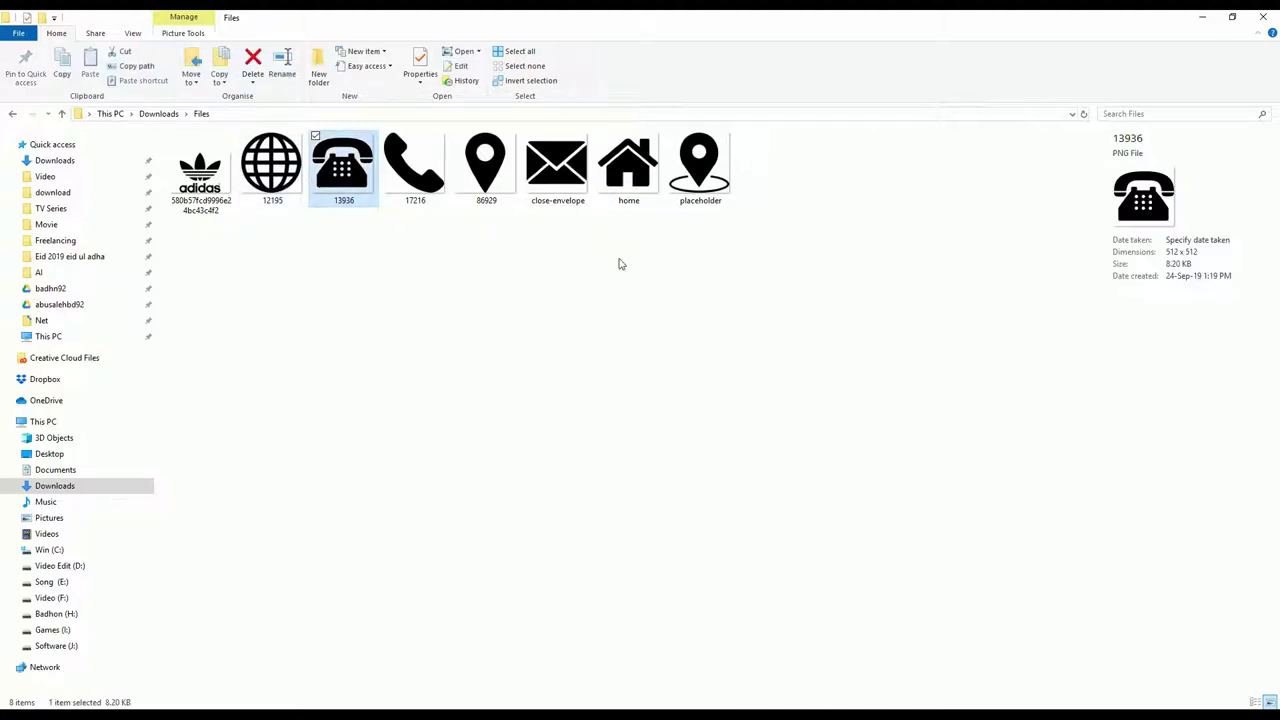
left_click(637, 182, "ctrl")
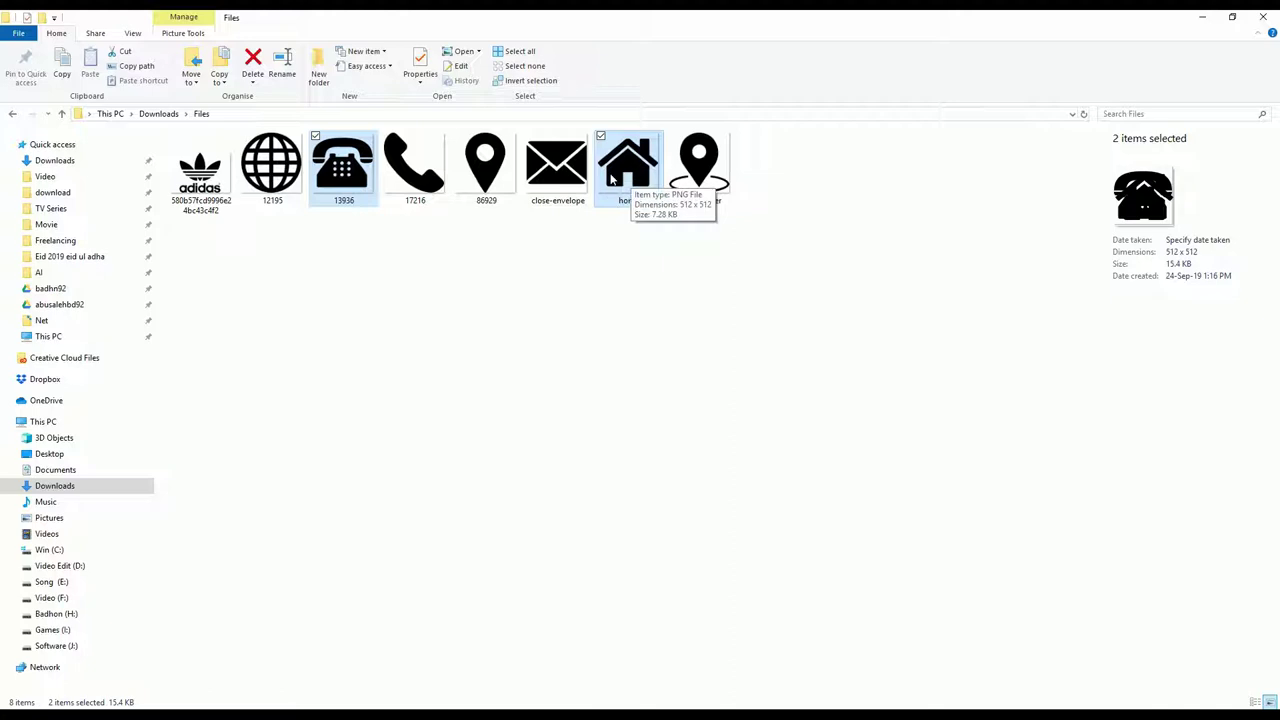
left_click(270, 185, "ctrl")
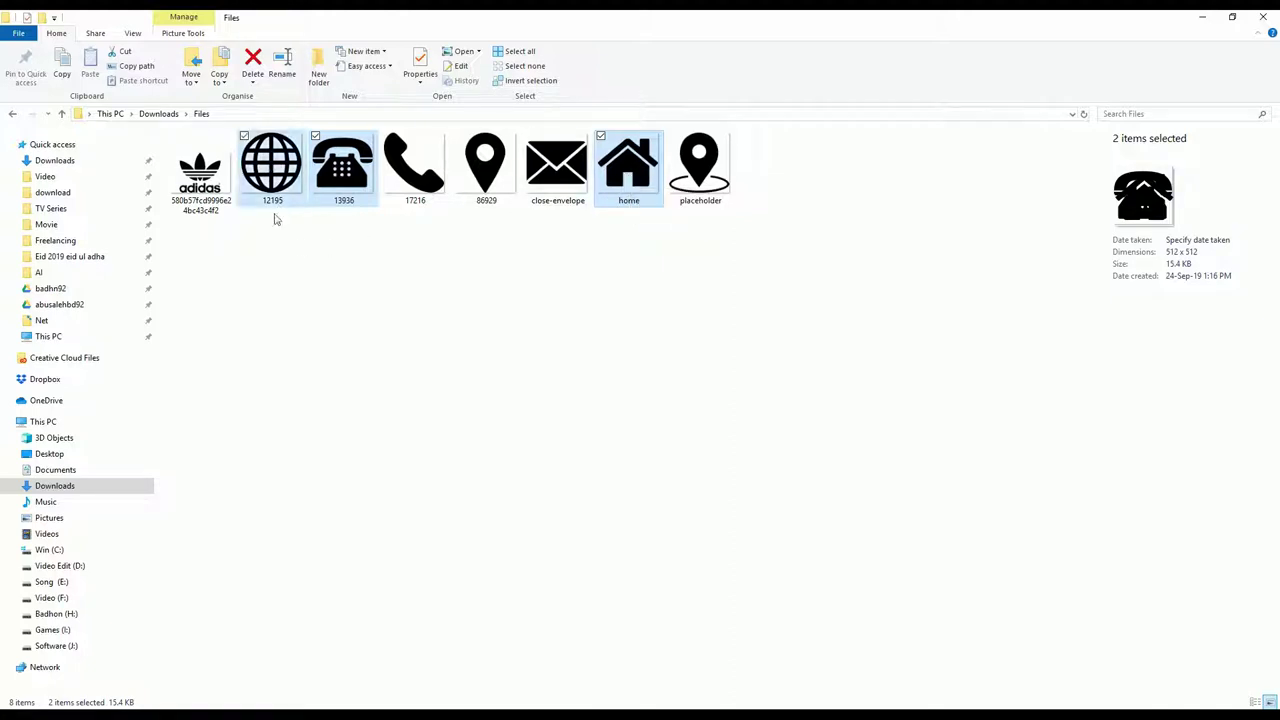
left_click_drag(266, 172, 482, 366)
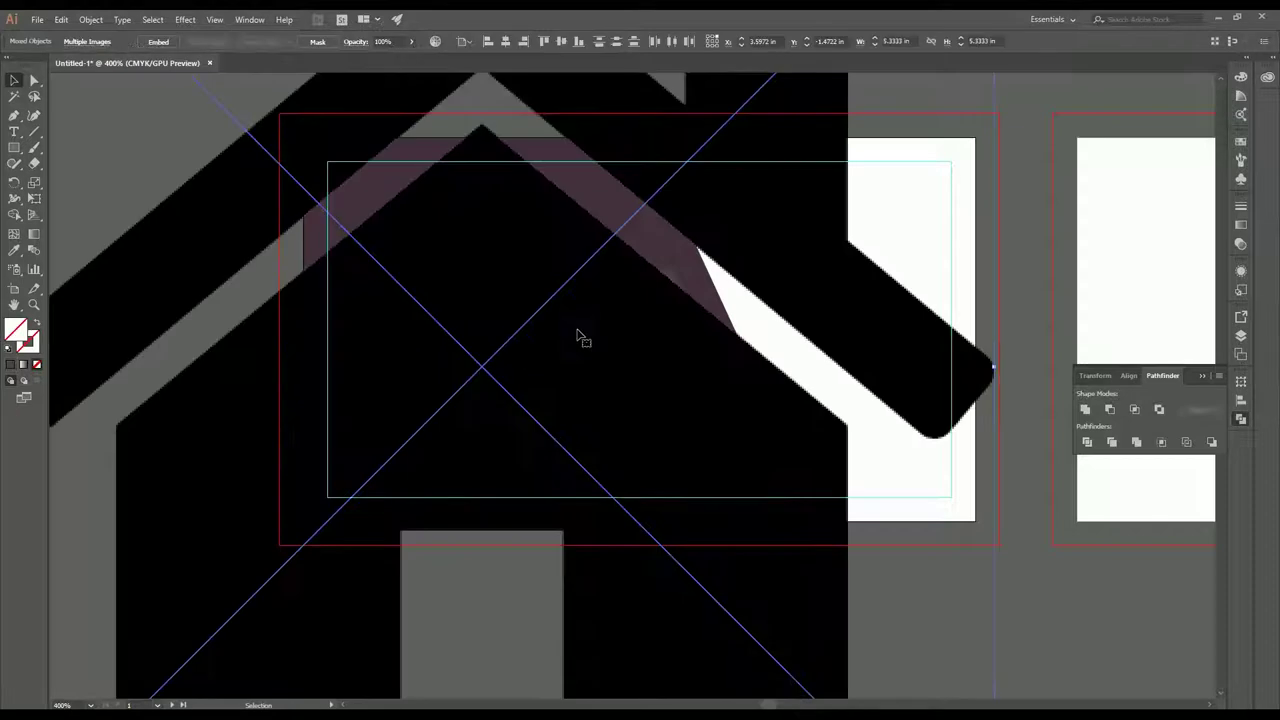
- Shrink the house image to a small icon and move it onto the card front
key("ctrl+1")
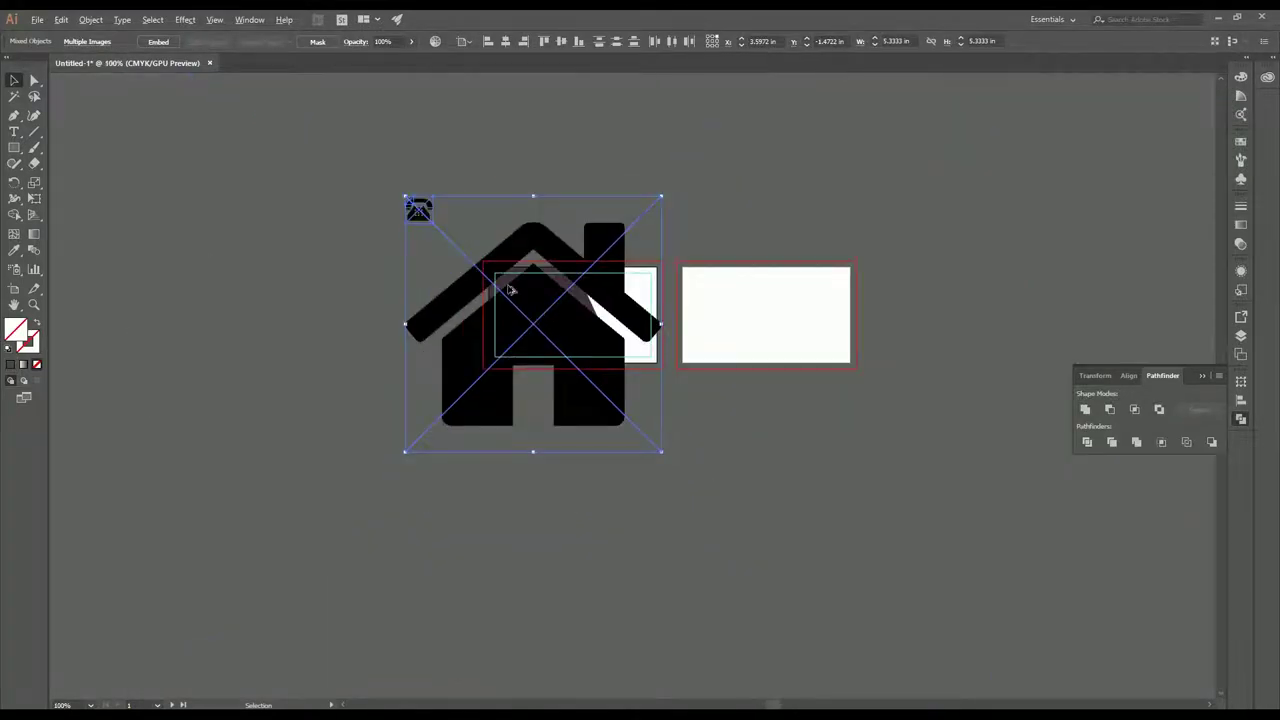
left_click_drag(400, 192, 591, 383)
left_click_drag(622, 437, 534, 335)
scroll(530, 333, "up", 4)
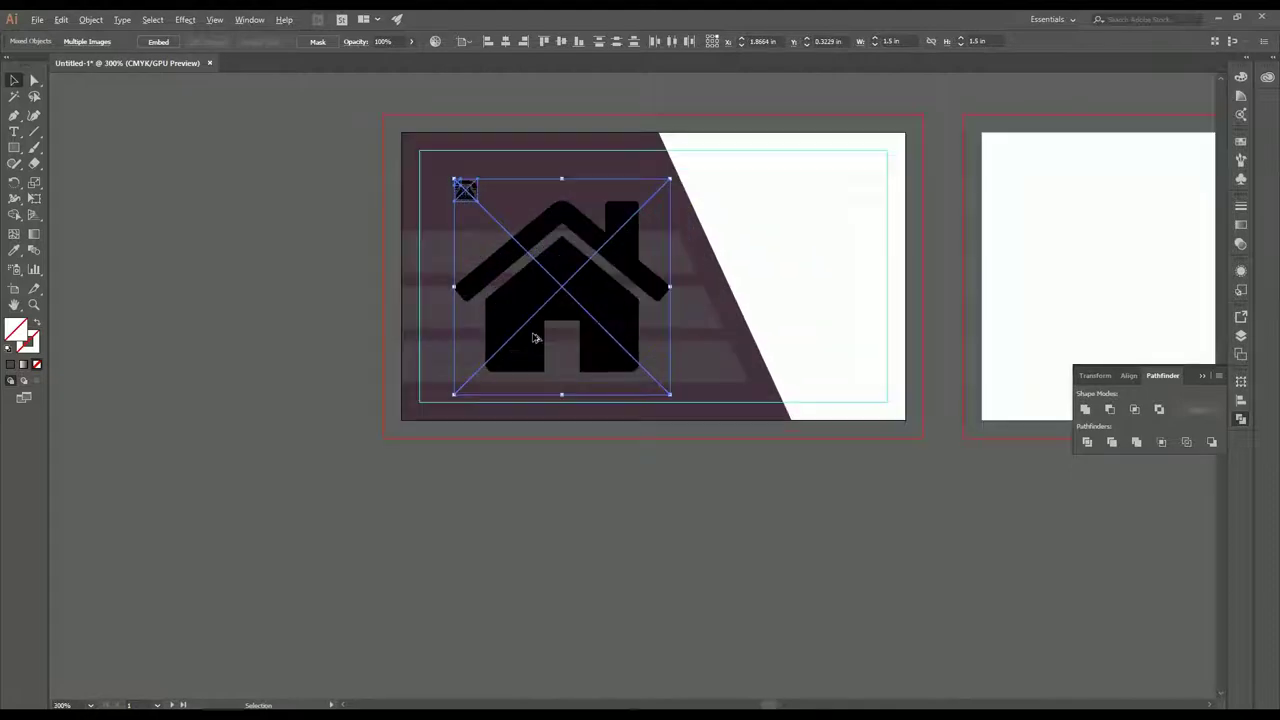
left_click(665, 278)
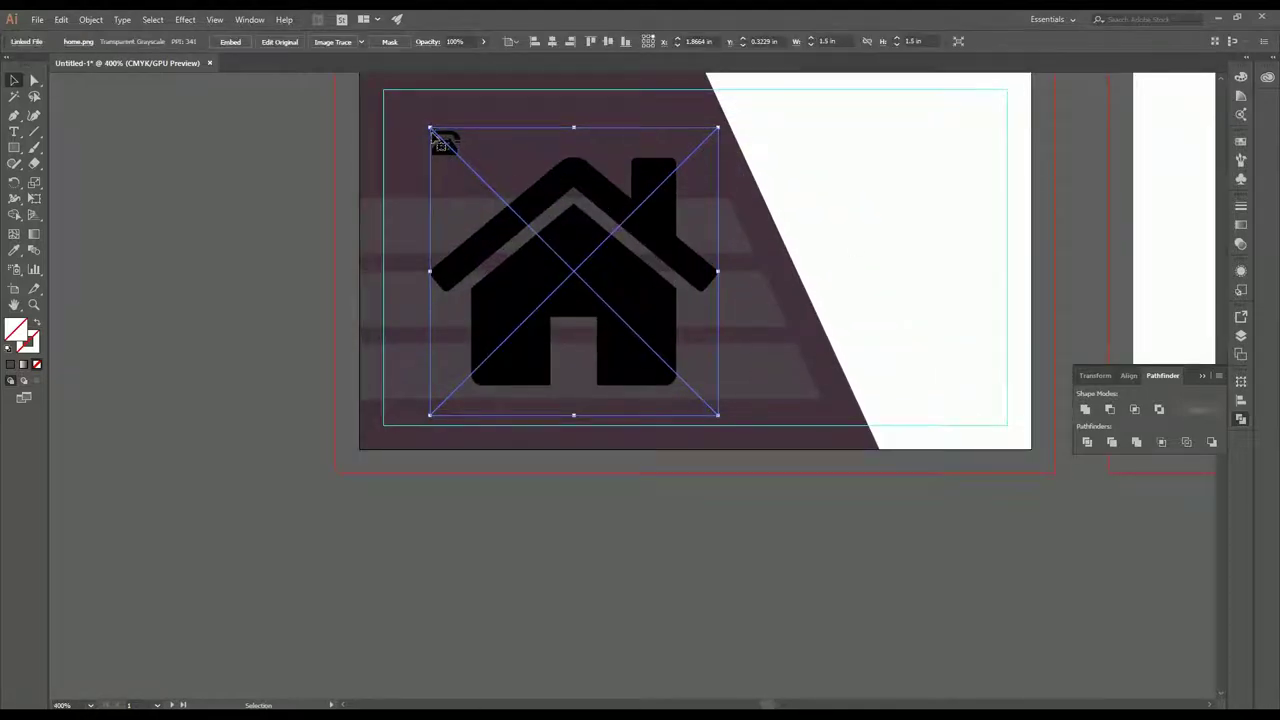
left_click_drag(431, 128, 577, 236)
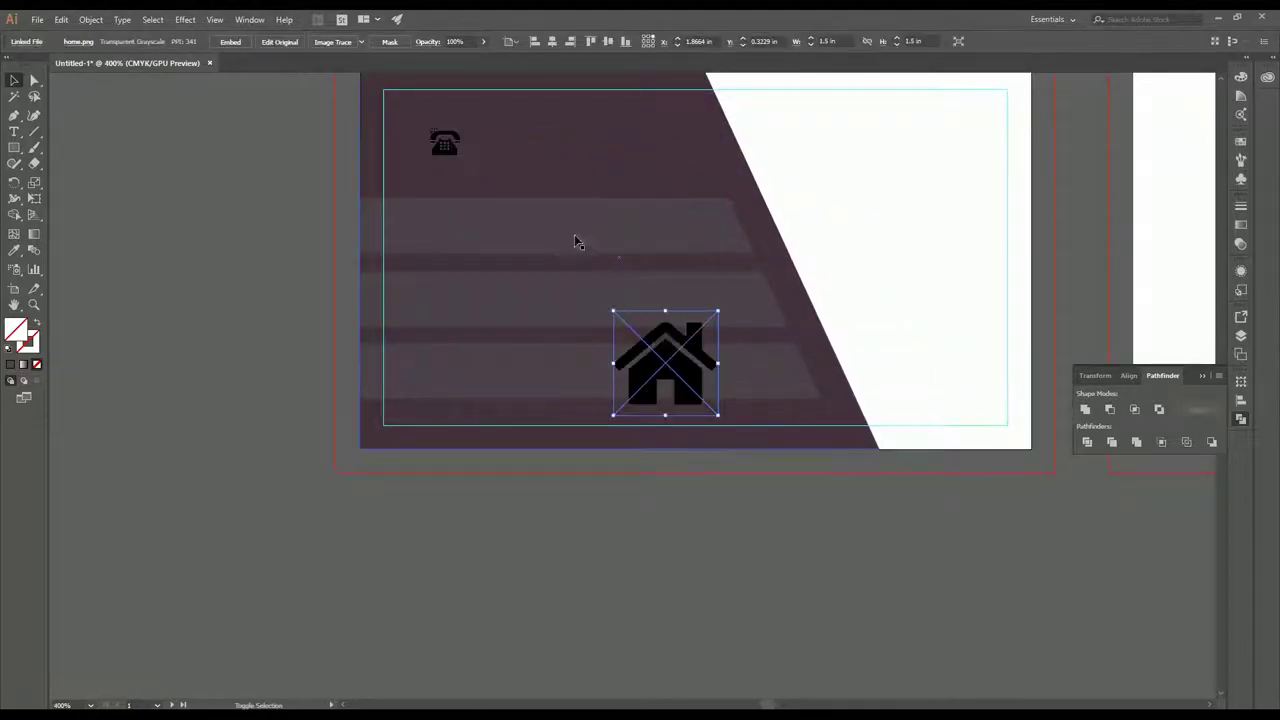
- Position the phone icon, resize the globe, and shrink the house to about 0.3178 in
left_click_drag(453, 151, 505, 176)
left_click(434, 129)
left_click_drag(440, 134, 400, 114)
left_click(660, 370)
left_click_drag(614, 323, 619, 161)
scroll(535, 214, "up", 1)
left_click_drag(443, 226, 586, 320)
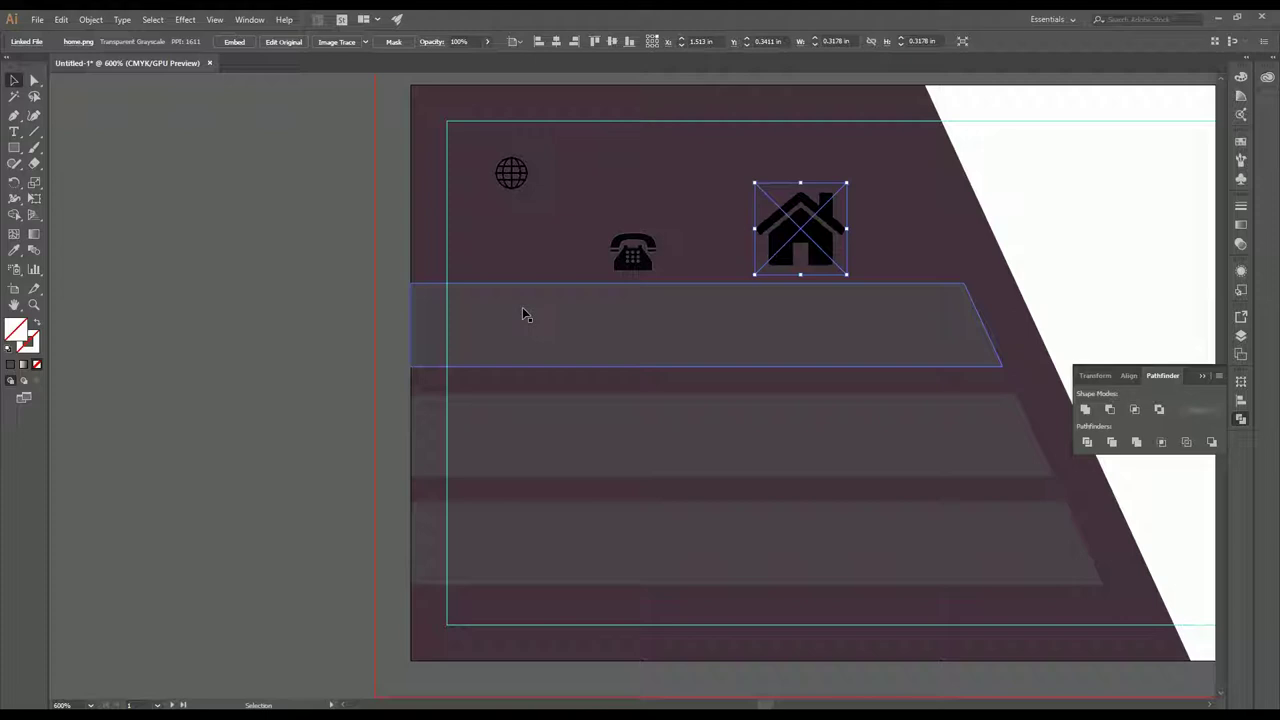
- Draw a 0.2176 in white circle at the left end of the top strip
left_click(15, 148)
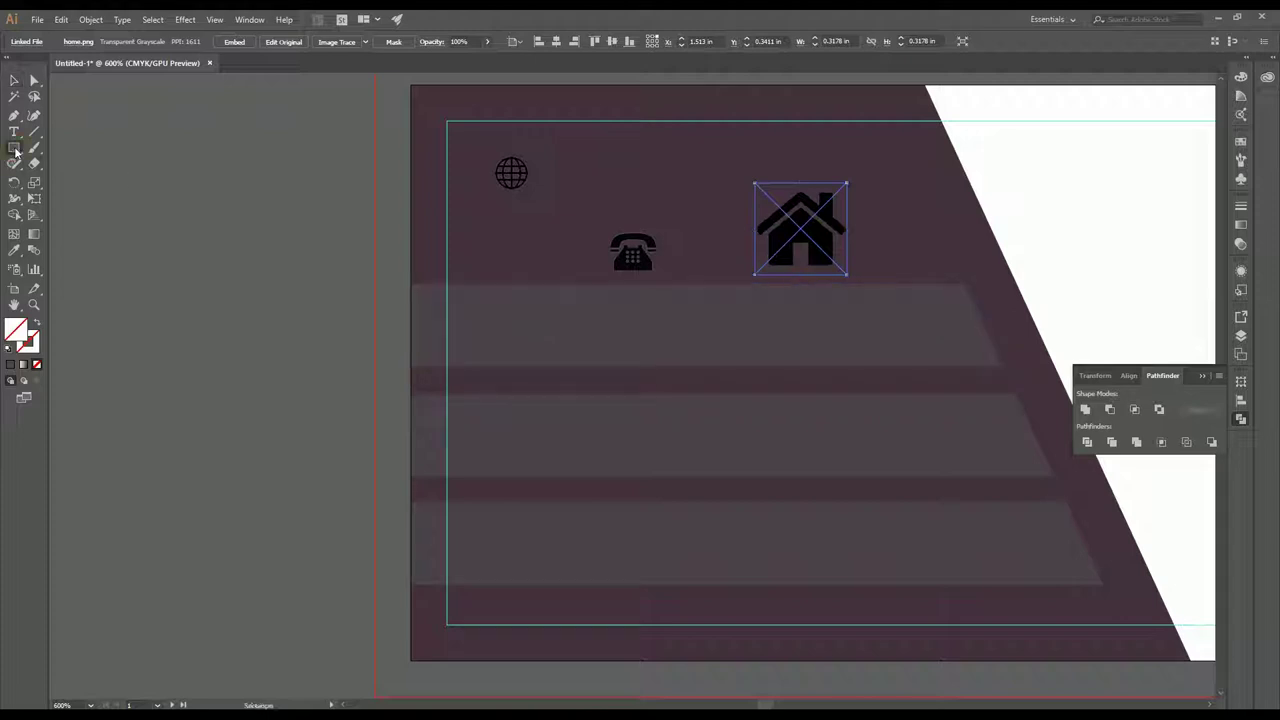
left_click(78, 180)
left_click_drag(492, 328, 523, 351)
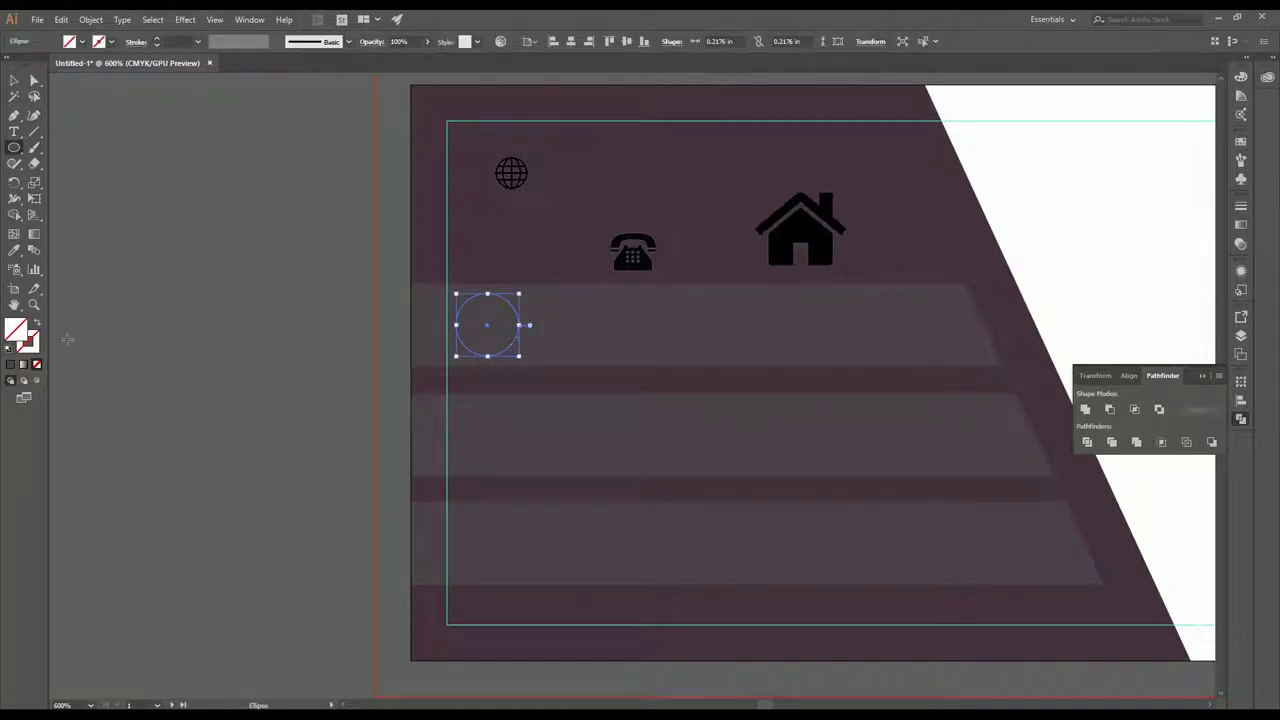
left_click(12, 364)
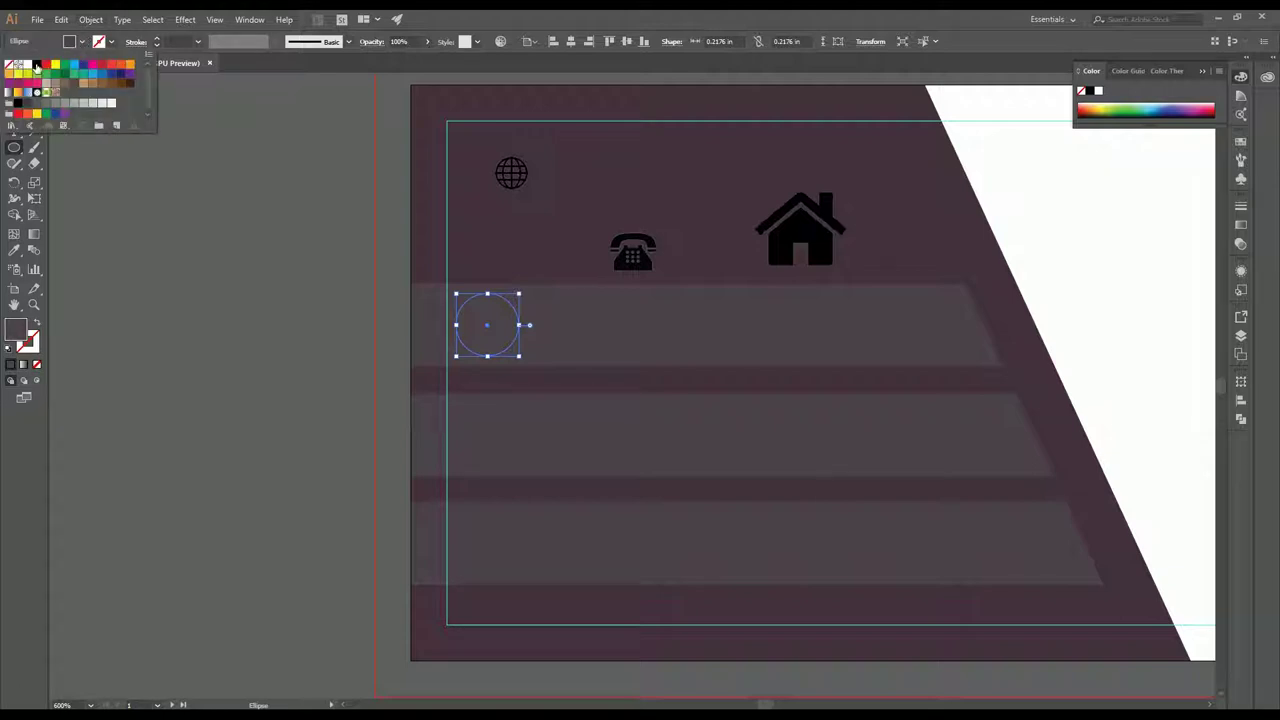
left_click(36, 66)
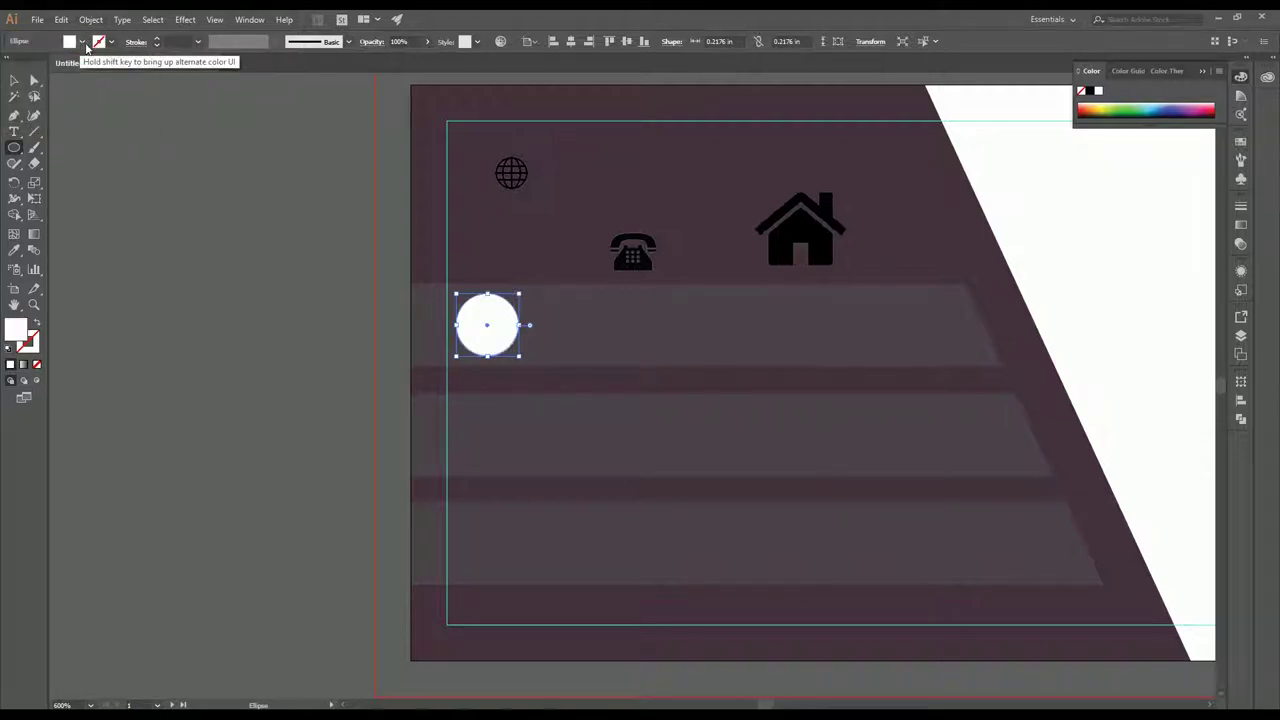
left_click(14, 80)
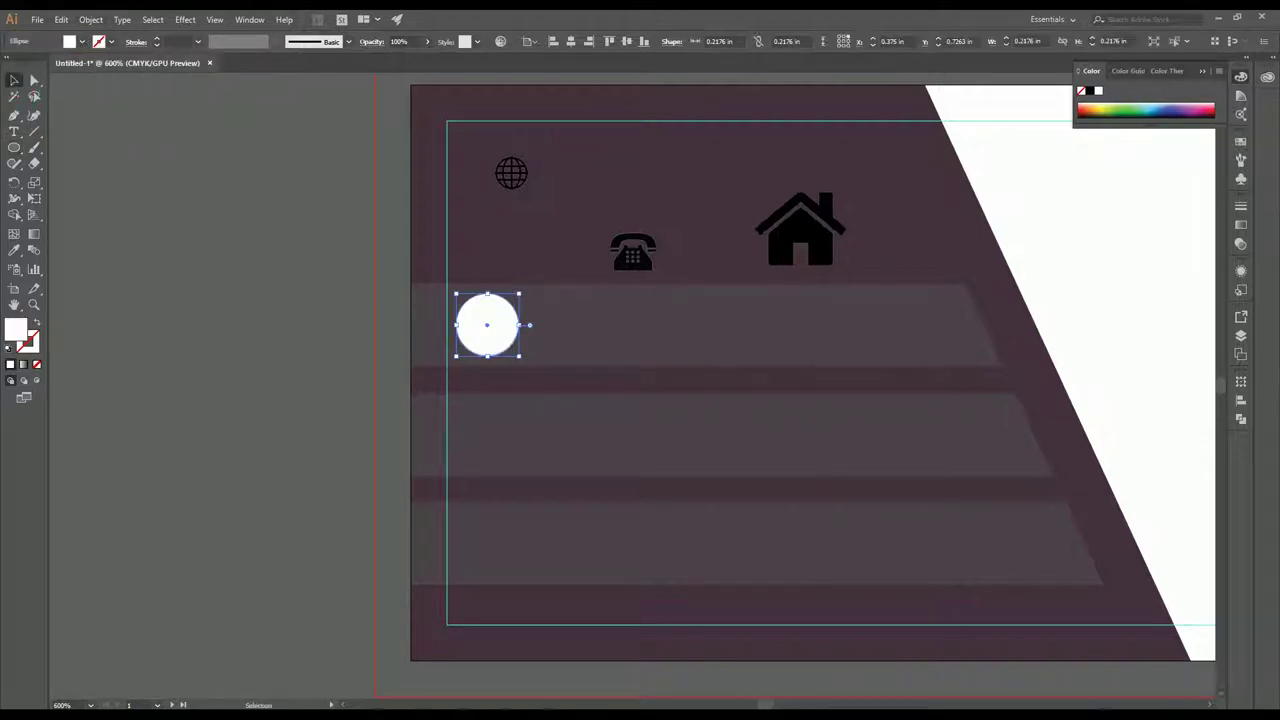
left_click(545, 233)
scroll(522, 341, "up", 1)
left_click_drag(481, 331, 497, 330)
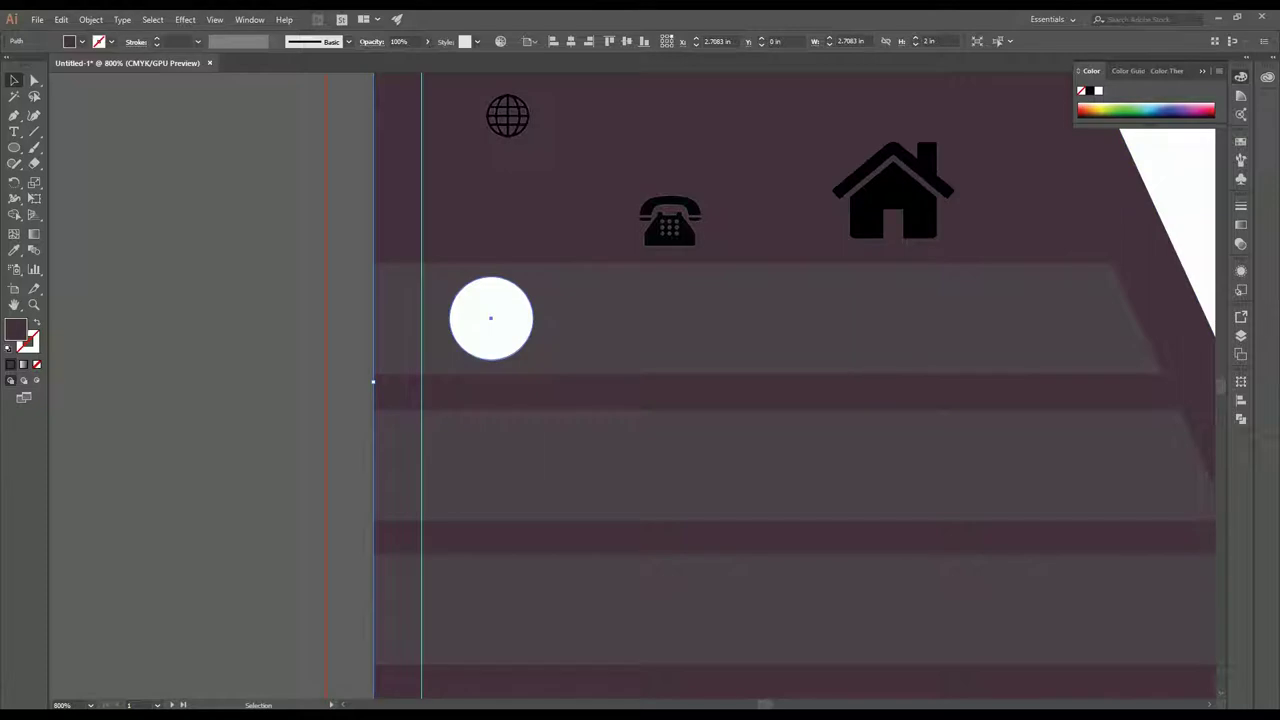
scroll(522, 336, "down", 1)
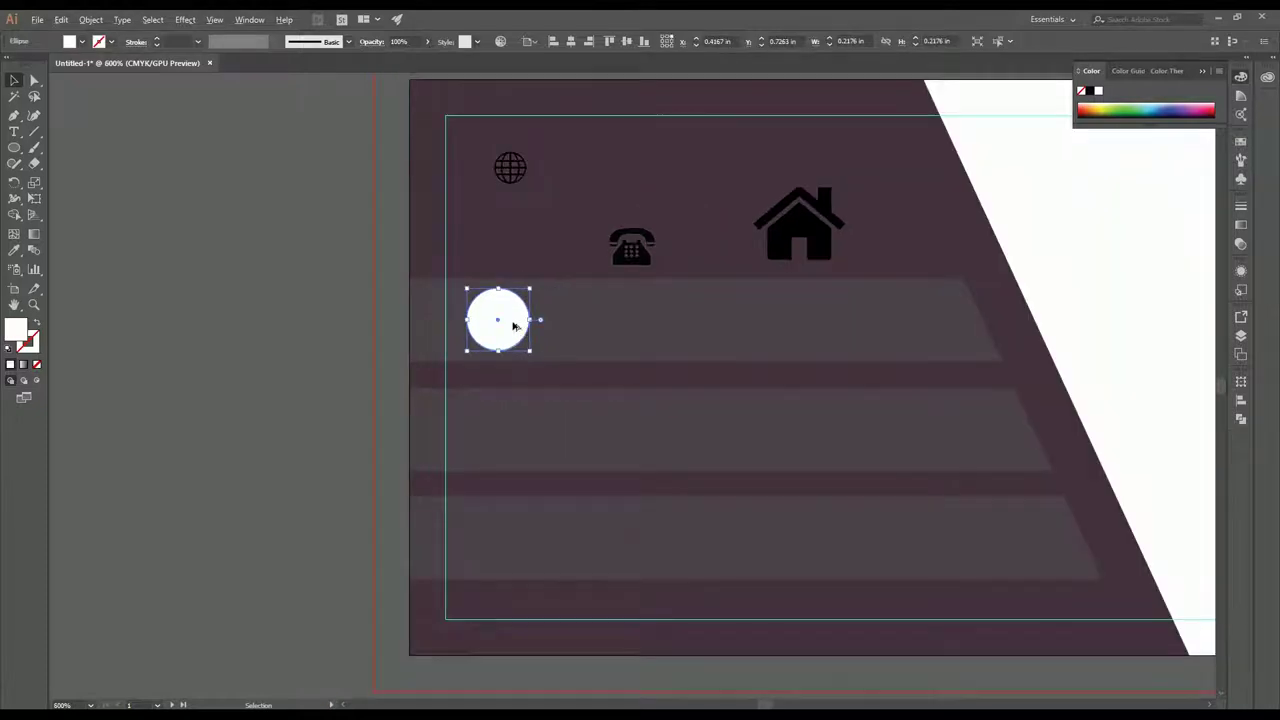
- Copy the white circle down to the lower strips and shrink the house icon to 0.192 in over the top circle
left_click_drag(515, 328, 516, 550)
scroll(577, 374, "up", 1)
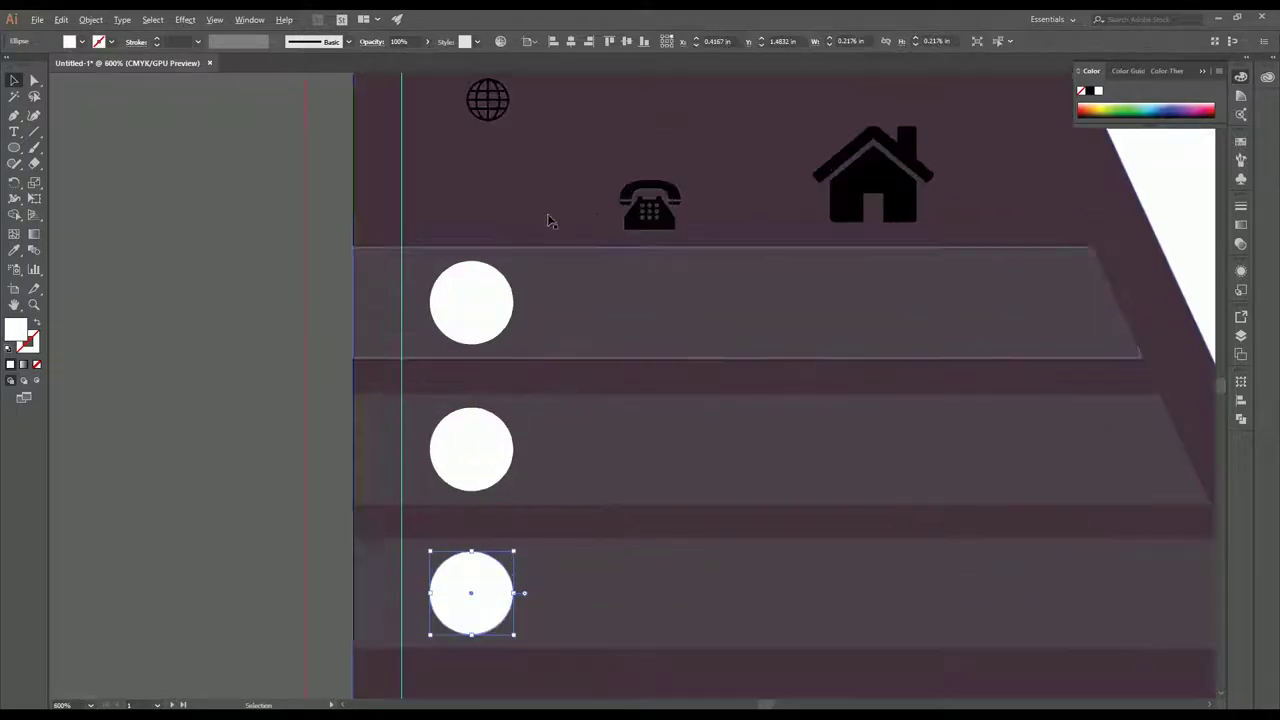
left_click_drag(900, 184, 768, 285)
left_click_drag(682, 211, 470, 292)
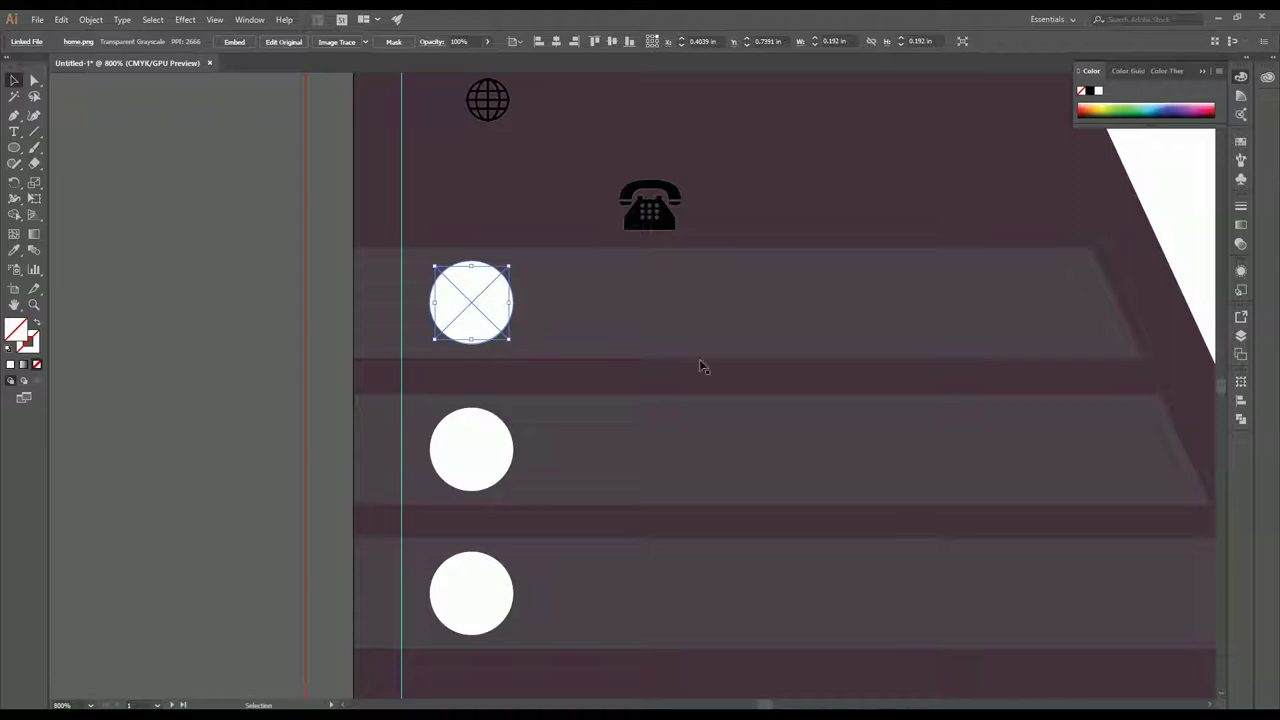
- Move the three white circles beneath the icons in the layer stack
left_click(1240, 338)
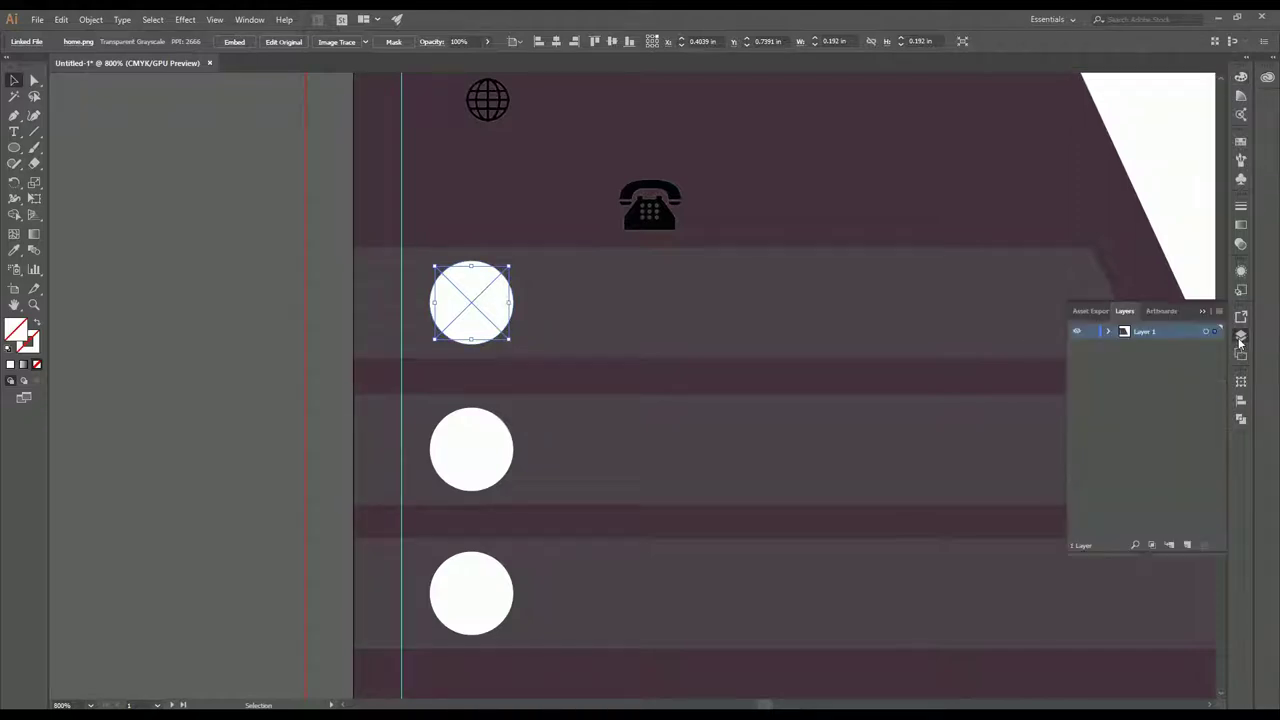
left_click(1108, 332)
left_click(1163, 350)
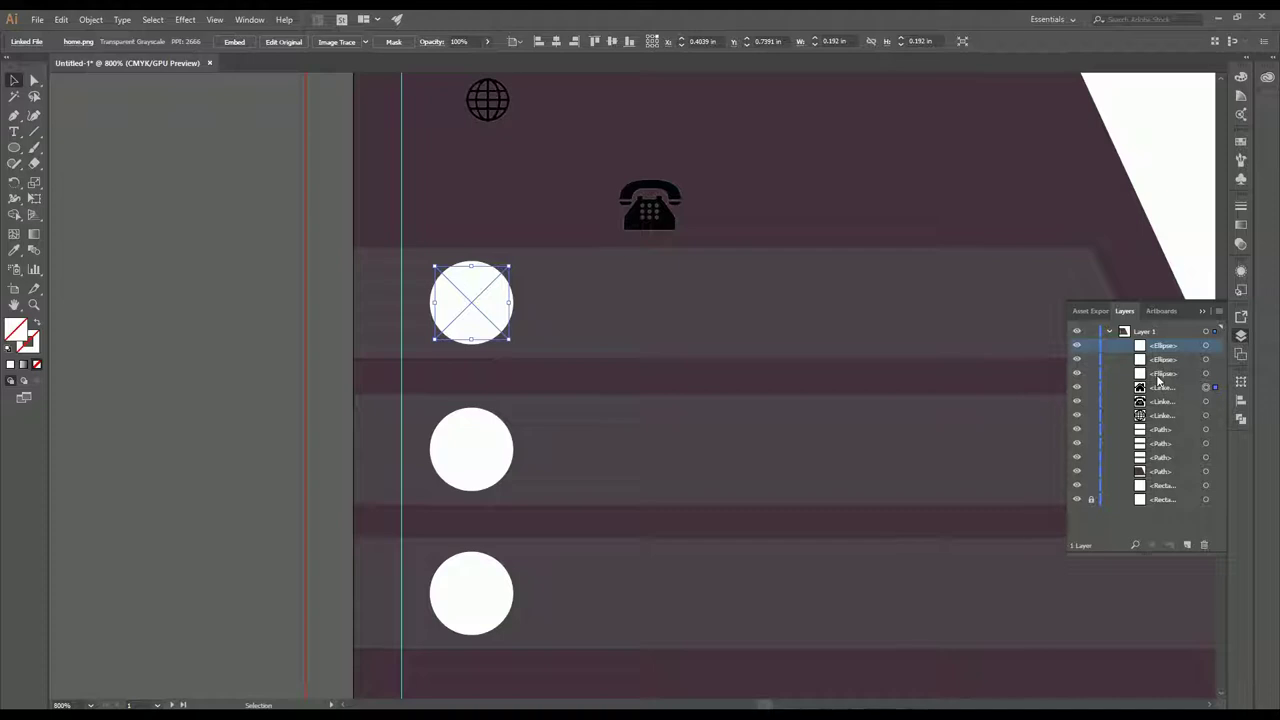
left_click(1158, 376, "shift")
left_click_drag(1160, 376, 1162, 422)
left_click(592, 306)
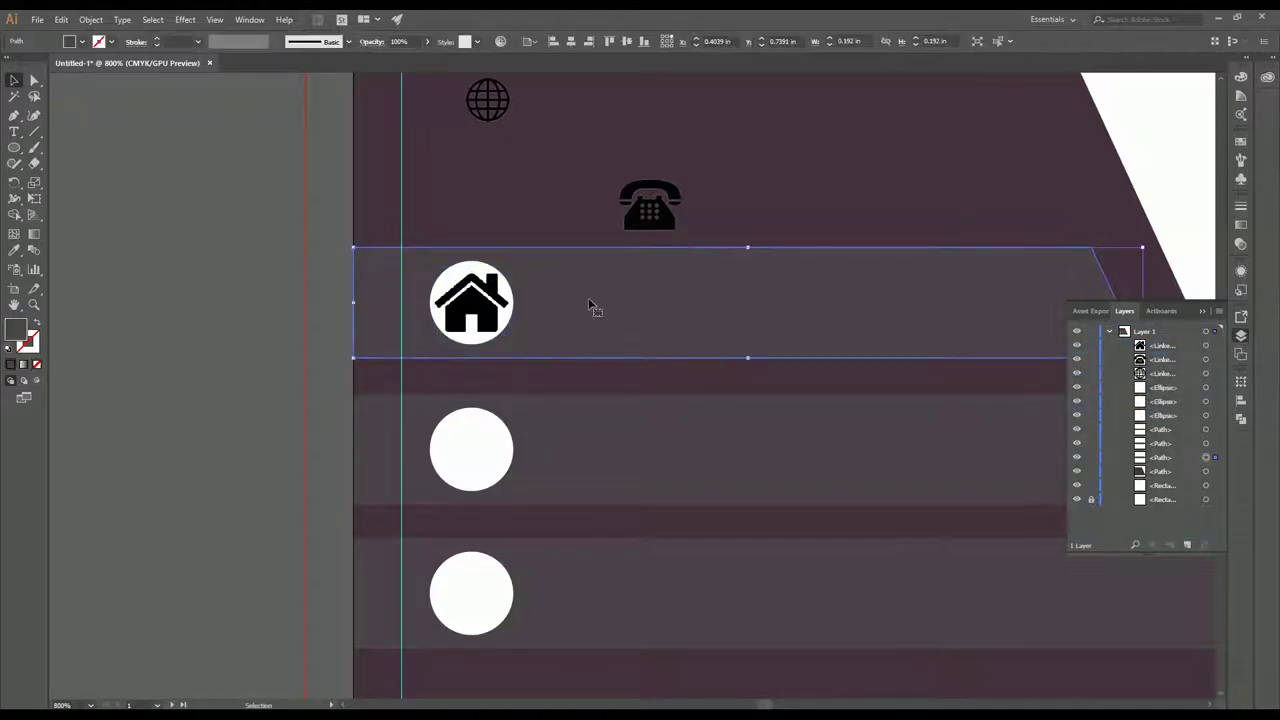
- Shrink the house icon to fit inside the top white circle
left_click(442, 272)
left_click_drag(440, 272, 443, 272)
scroll(488, 318, "up", 1)
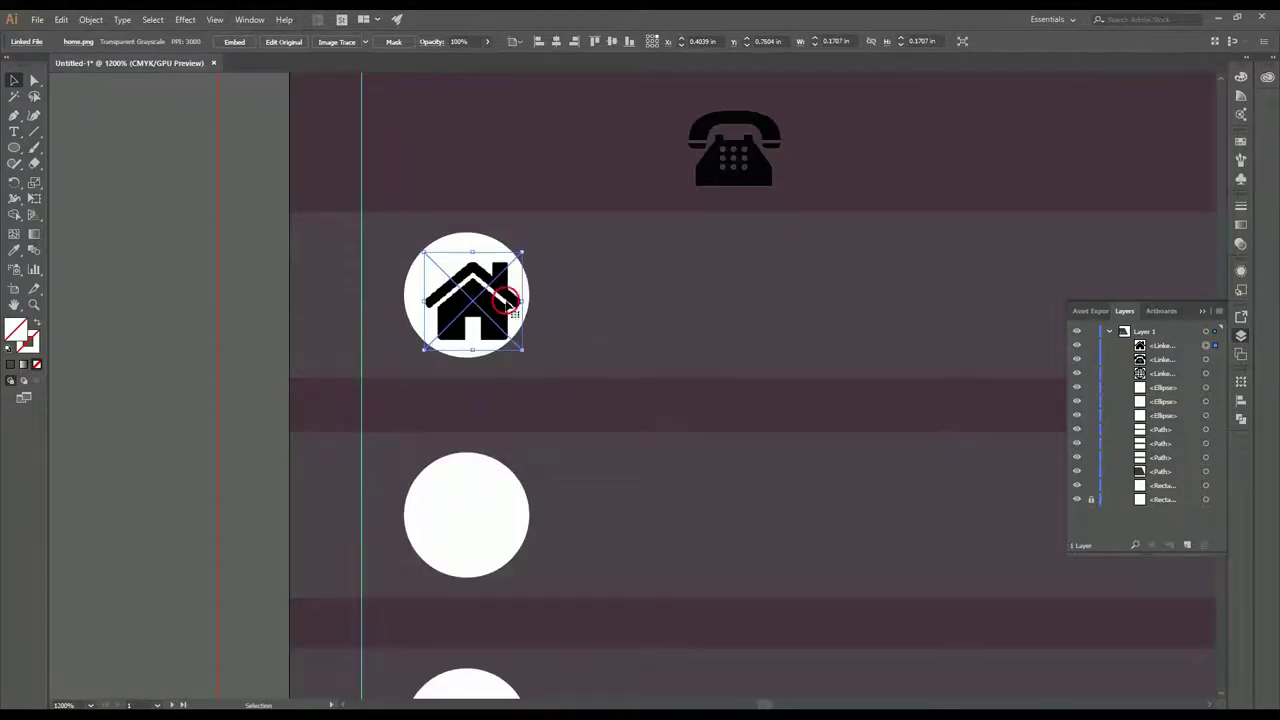
left_click(625, 292)
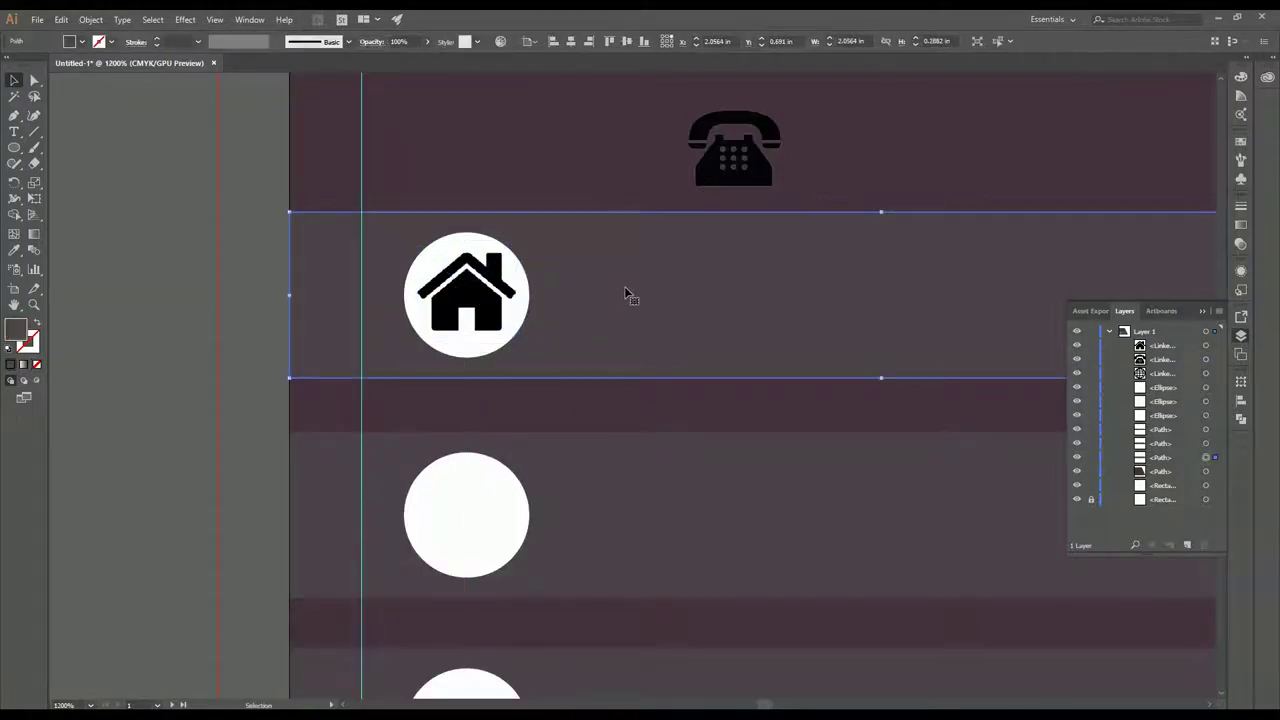
scroll(628, 290, "down", 1)
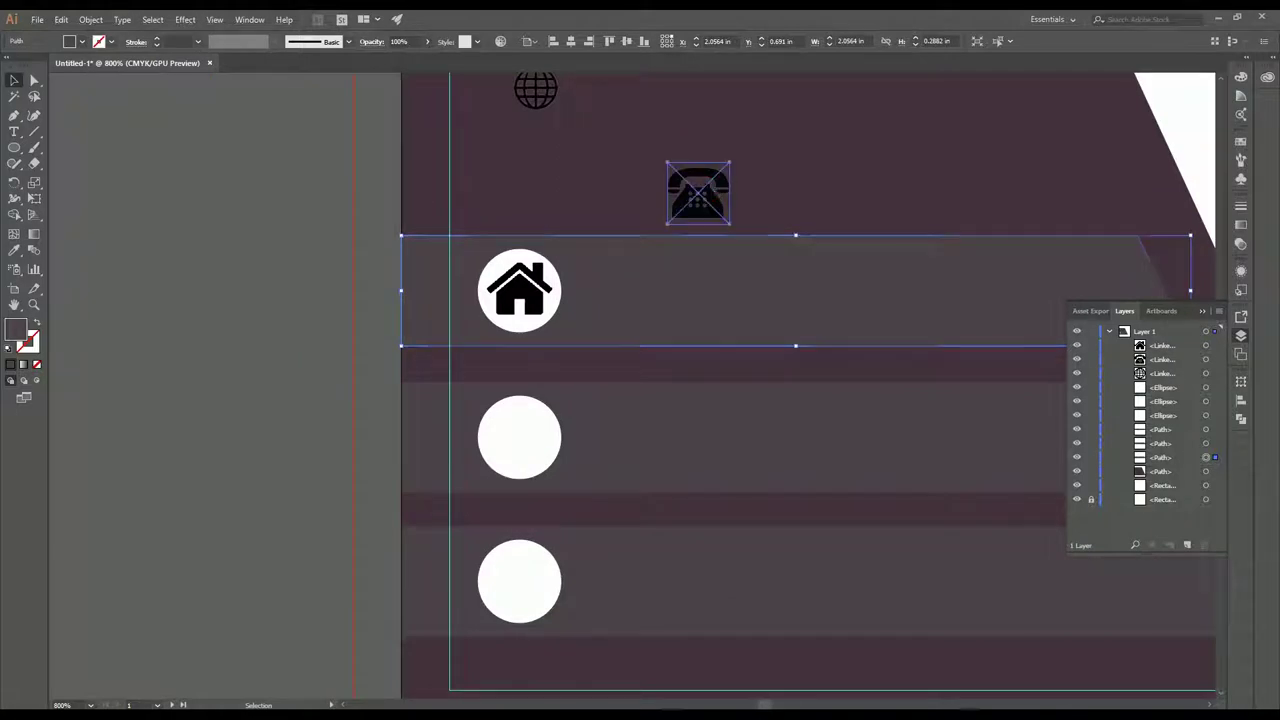
- Move the phone and globe icons into the middle and bottom circles, fitting the phone icon
left_click_drag(714, 197, 529, 436)
left_click_drag(563, 163, 557, 600)
left_click(545, 440)
scroll(520, 440, "up", 1)
left_click_drag(512, 440, 521, 450)
left_click_drag(449, 389, 462, 397)
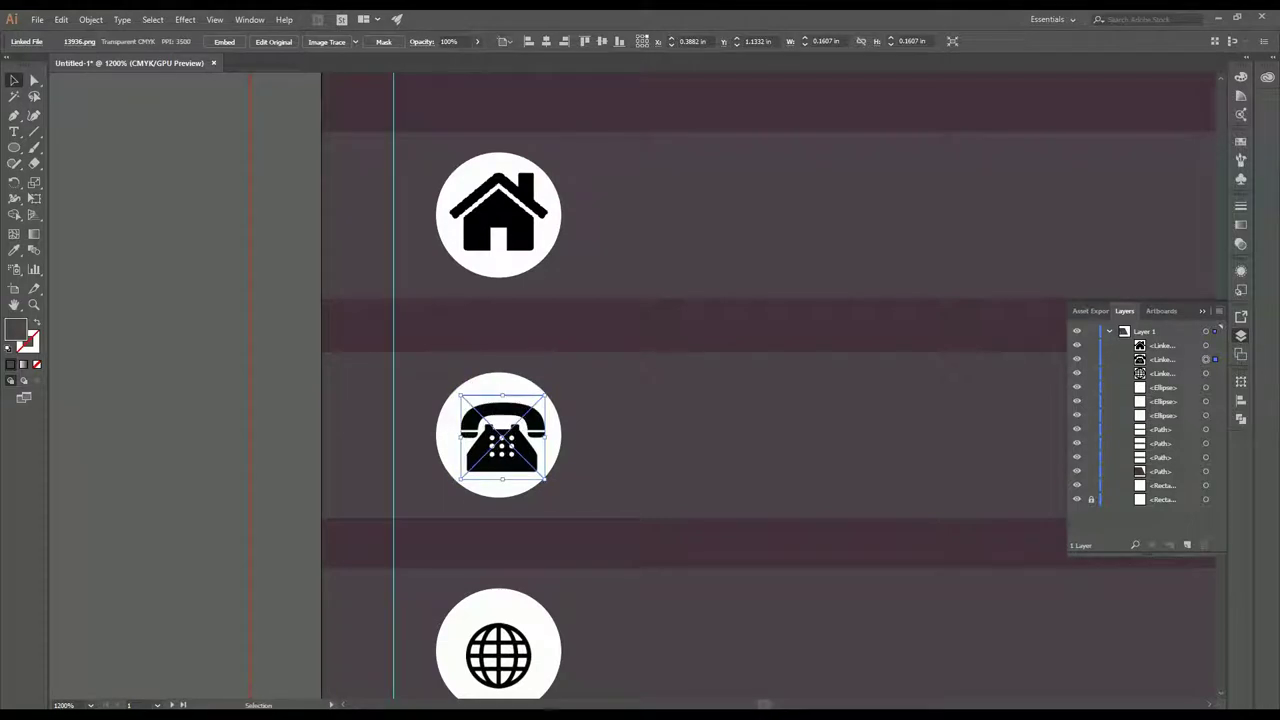
left_click(1203, 312)
left_click_drag(545, 446, 541, 440)
- Enlarge and centre the globe icon within the bottom circle
scroll(666, 463, "down", 1)
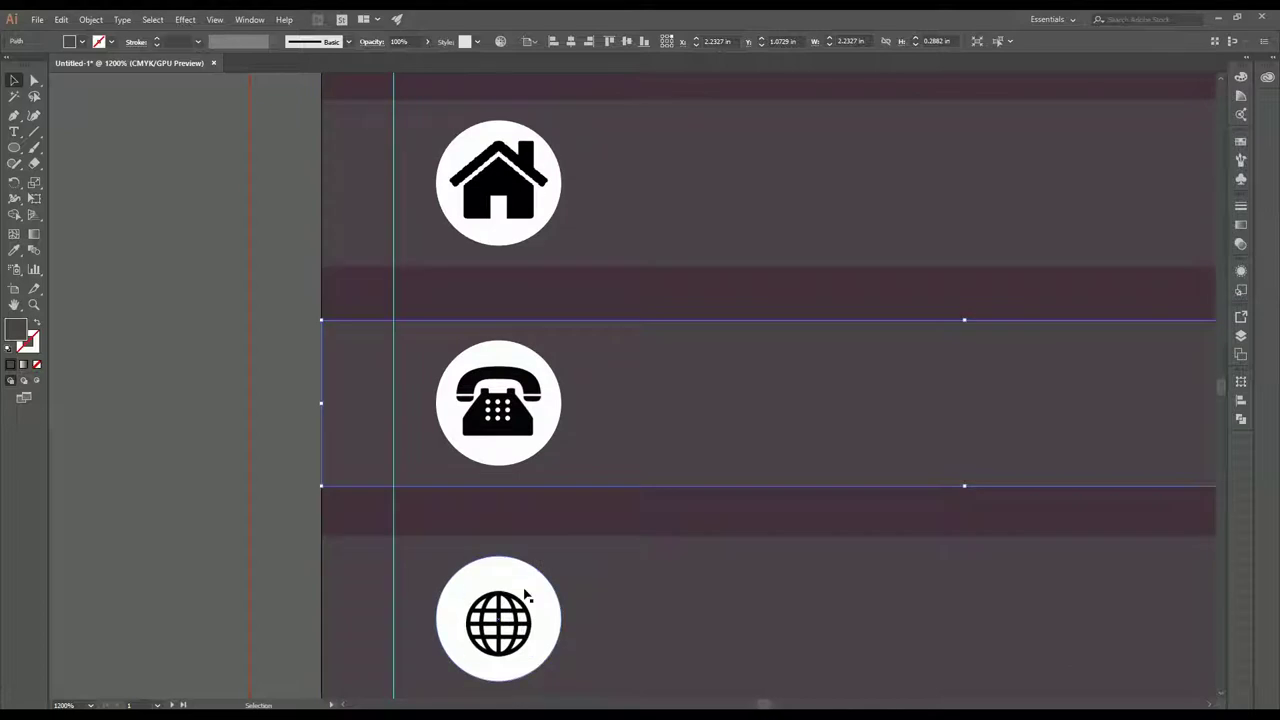
left_click(480, 615)
left_click_drag(465, 590, 452, 578)
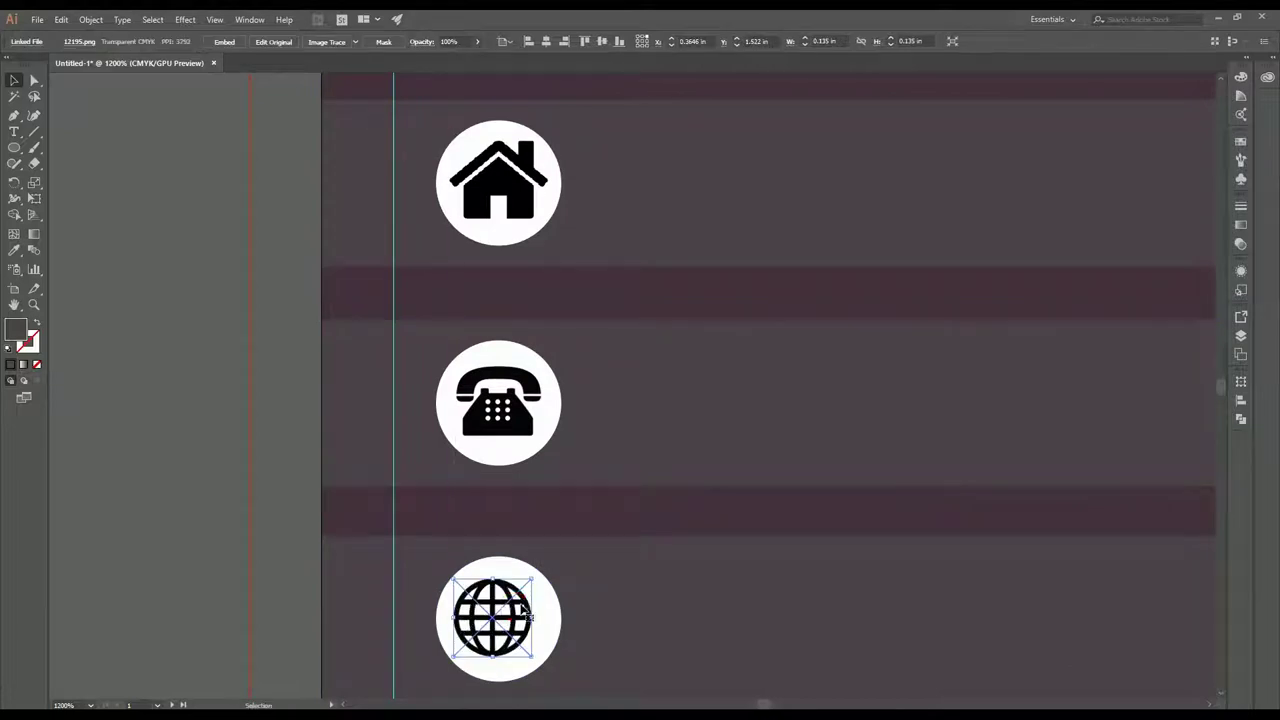
mouse_move(514, 611)
left_mouse_down()
mouse_move(530, 611)
mouse_move(512, 612)
left_mouse_up()
left_click_drag(455, 580, 458, 574)
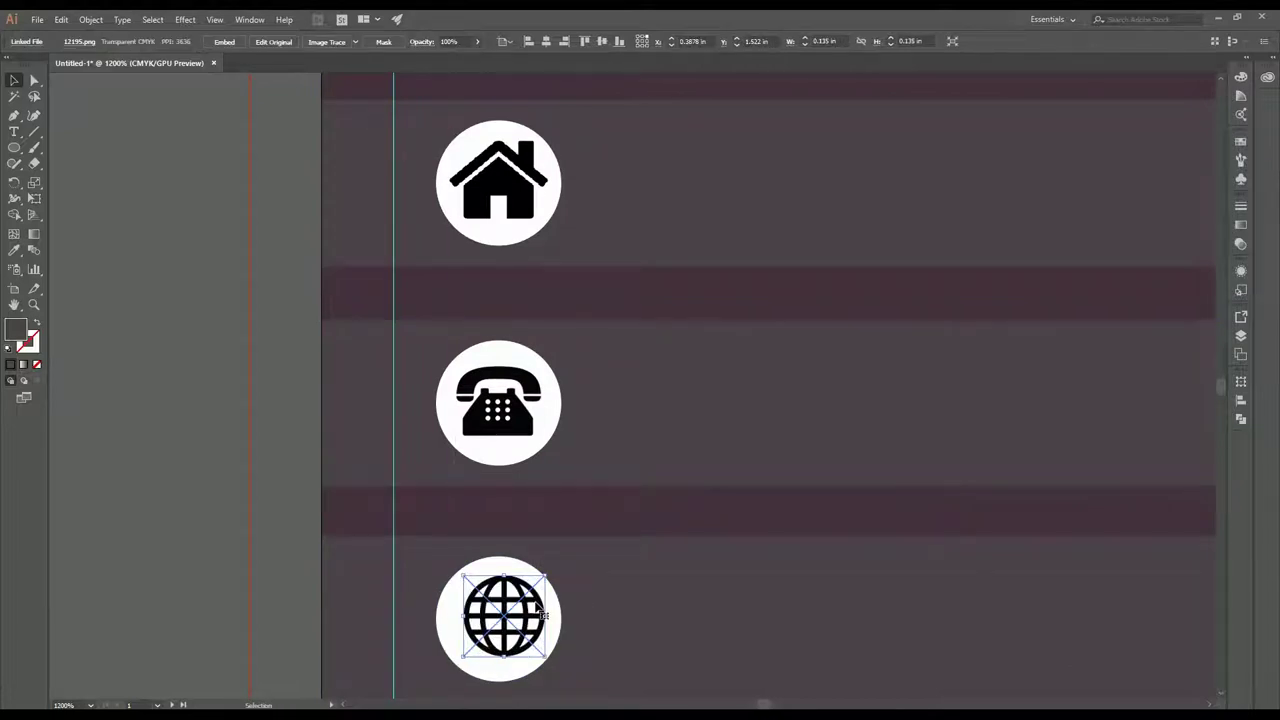
left_click_drag(505, 618, 521, 614)
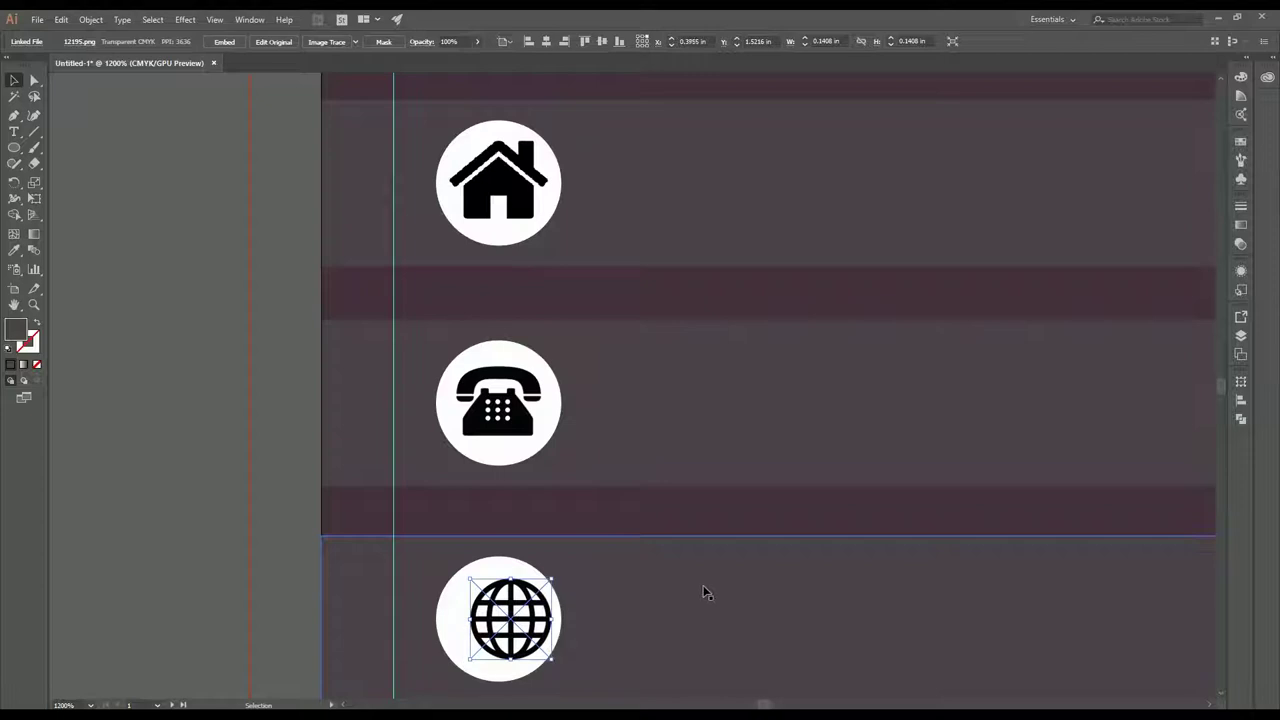
left_click_drag(455, 578, 458, 574)
left_click(691, 622)
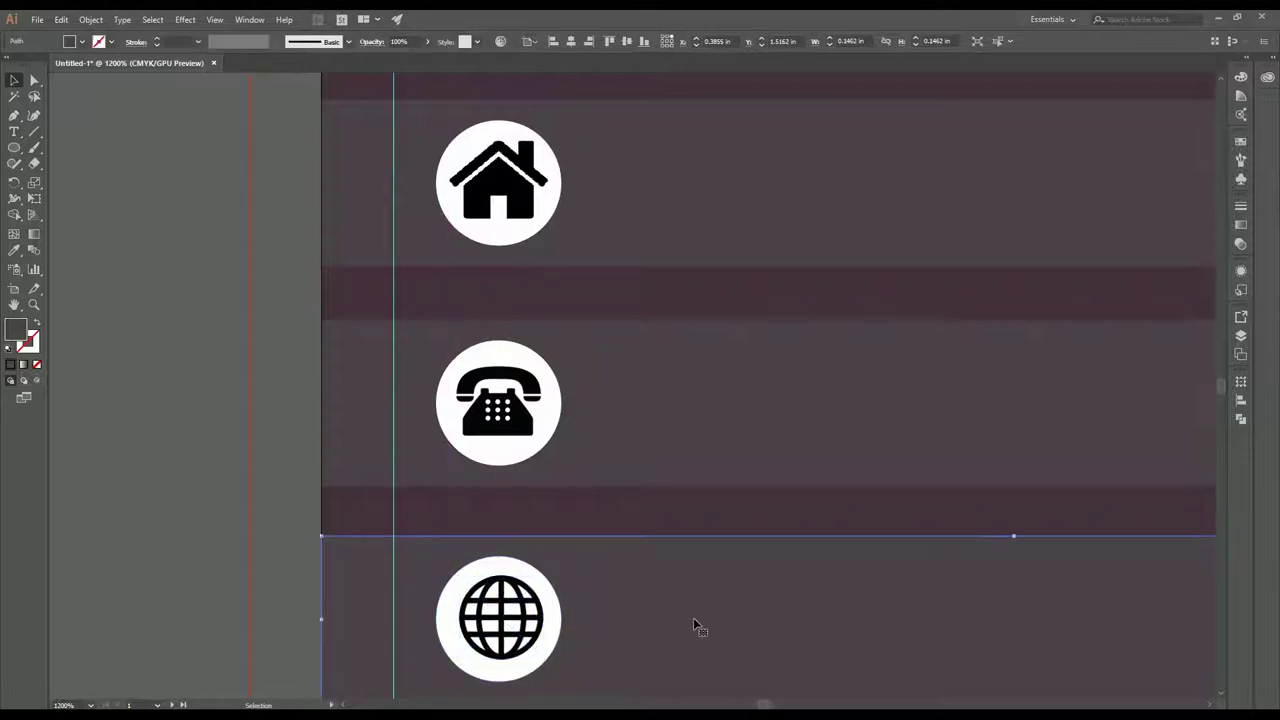
- Check the globe icon's fit and pan to view the whole card front
scroll(549, 635, "up", 1)
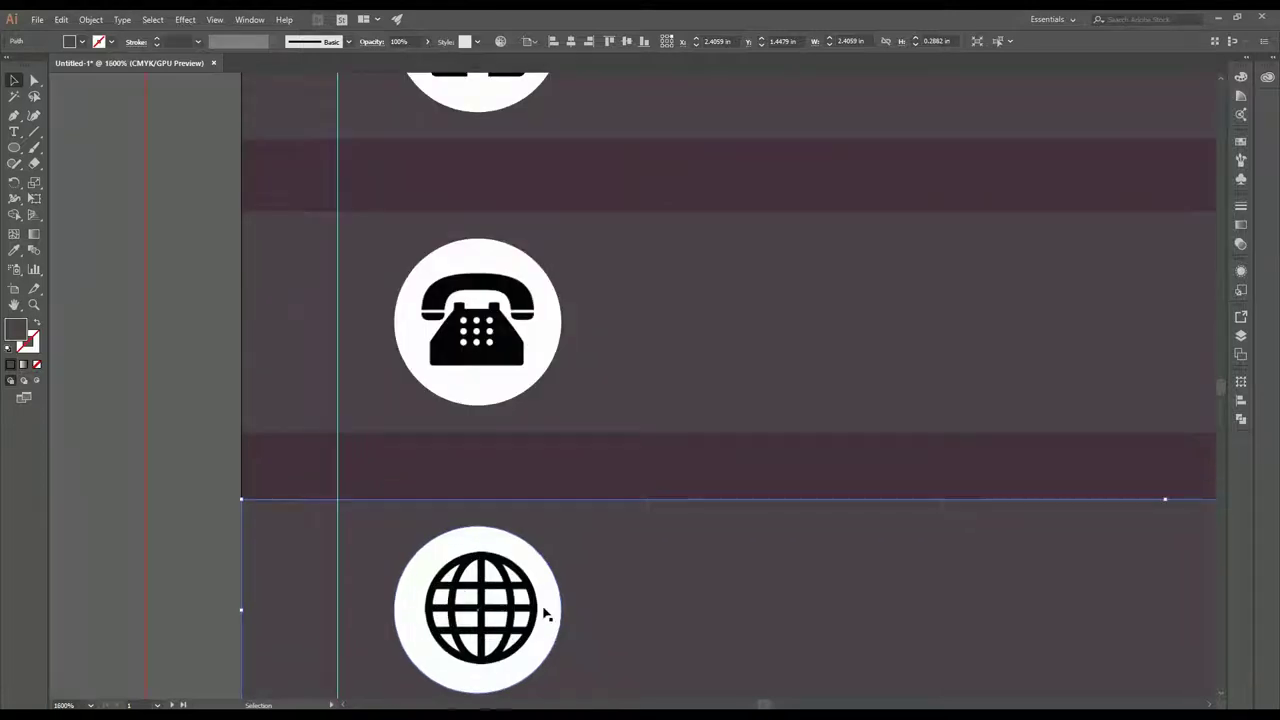
left_click(516, 603)
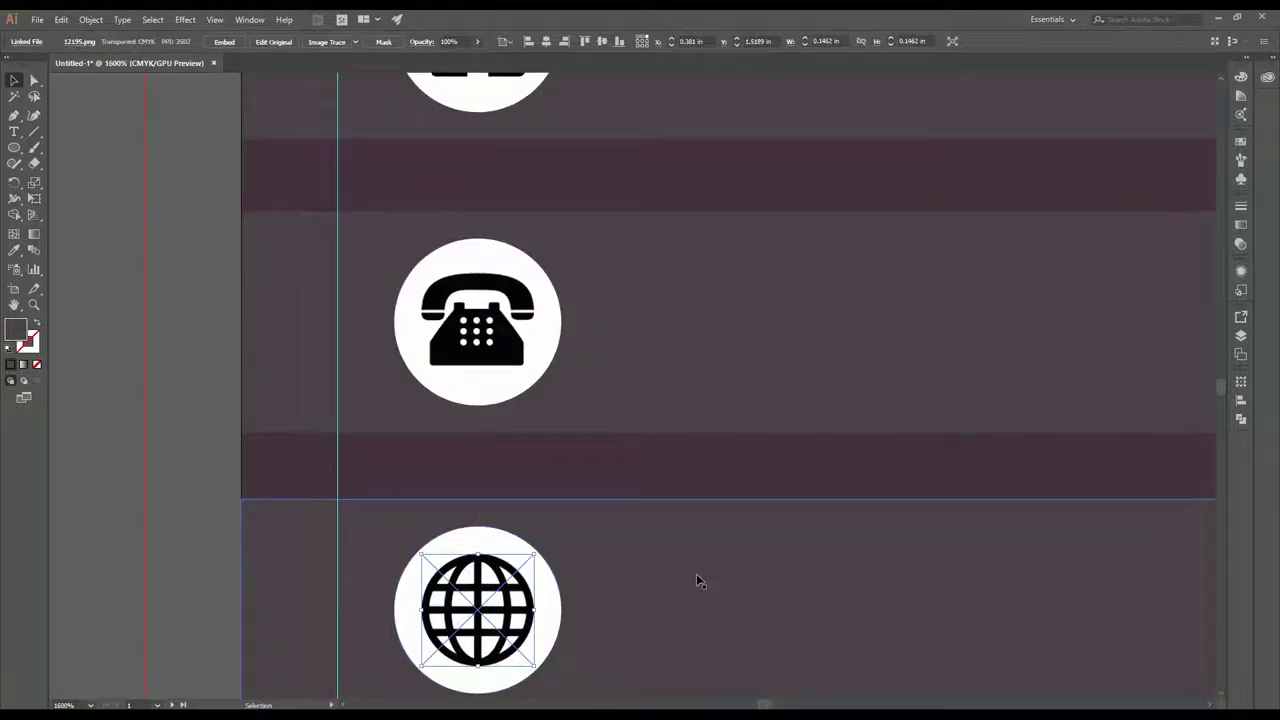
left_click(625, 598)
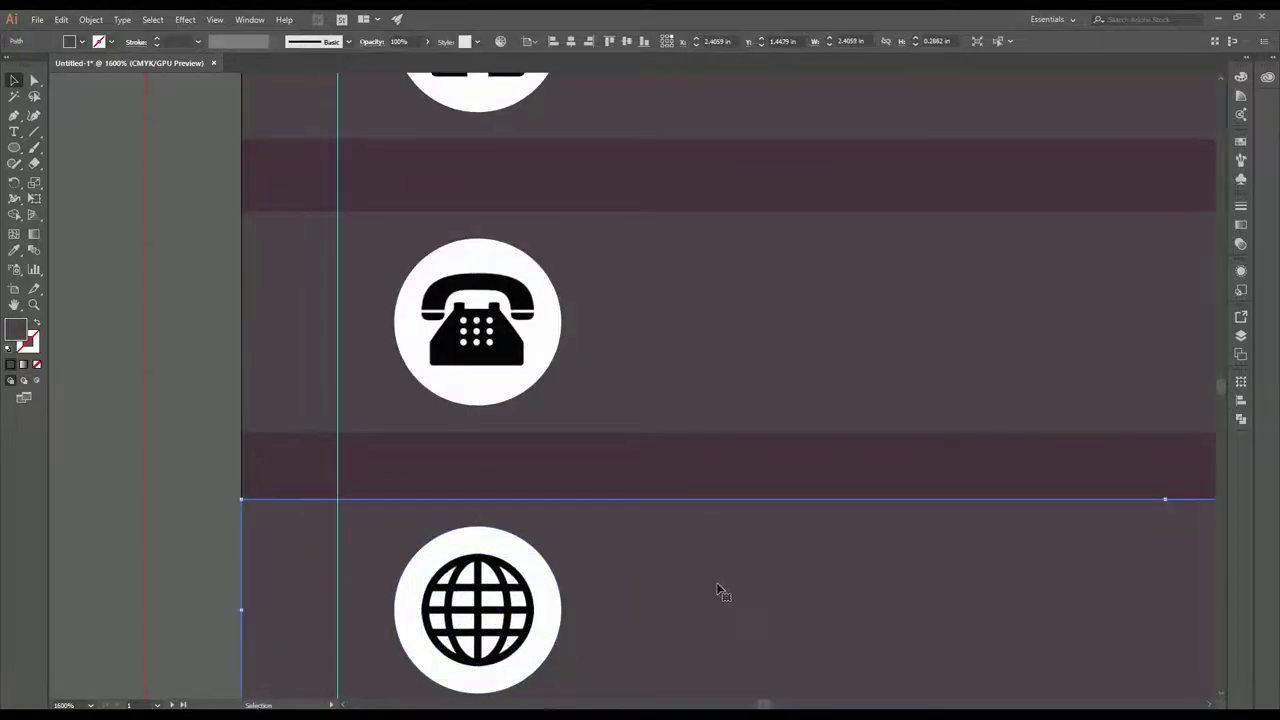
scroll(720, 590, "down", 3)
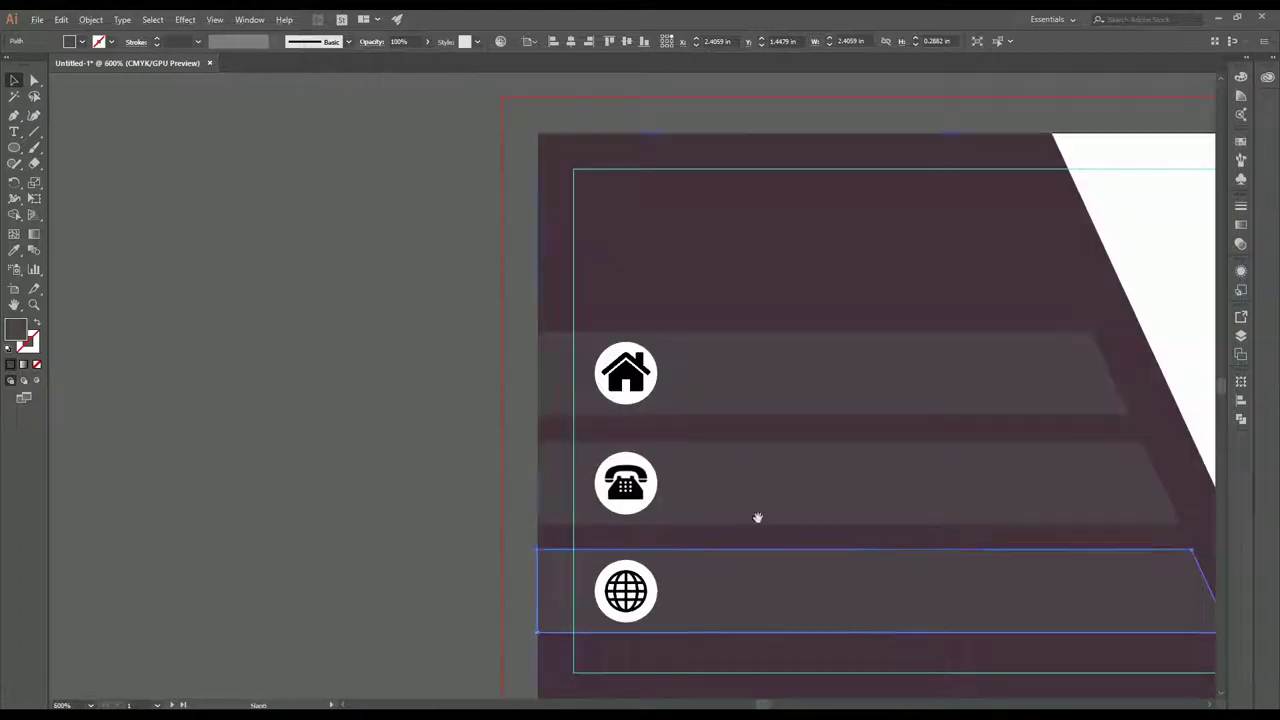
left_click_drag(757, 517, 469, 420)
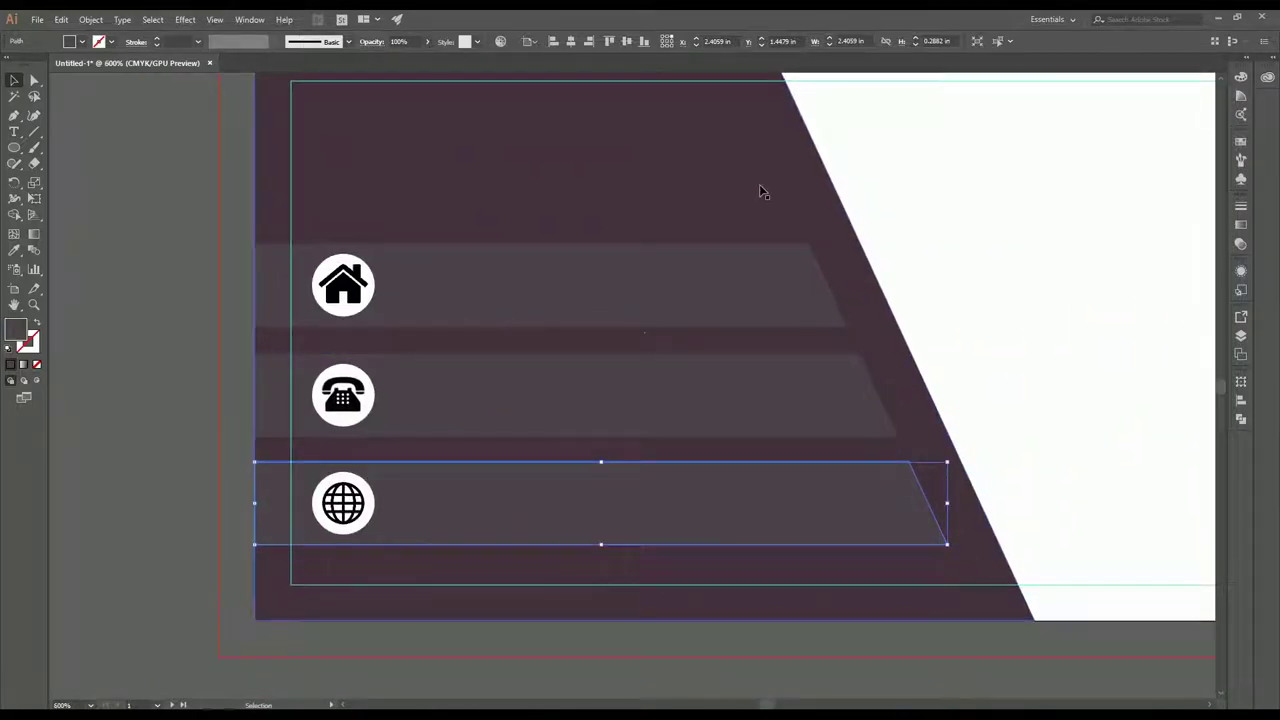
left_click(1126, 182)
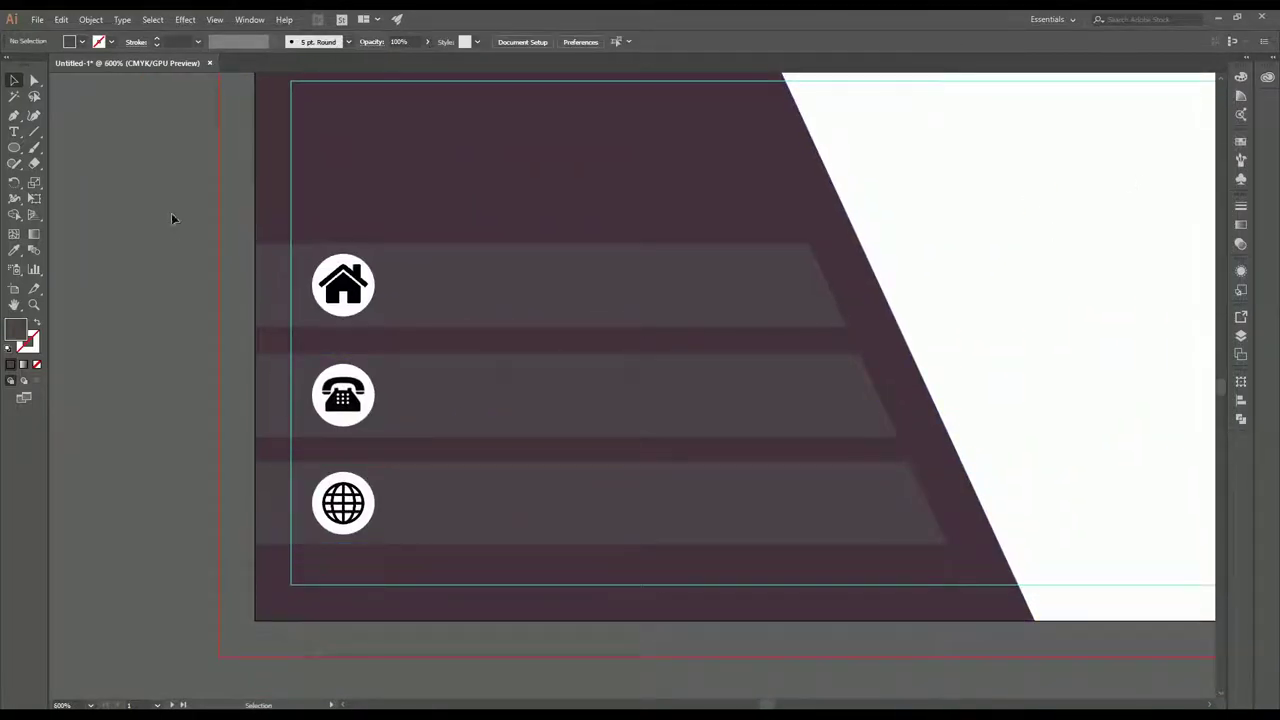
- Add the two-line address 'Office No, Street no / City, Country' beside the home icon
left_click(15, 132)
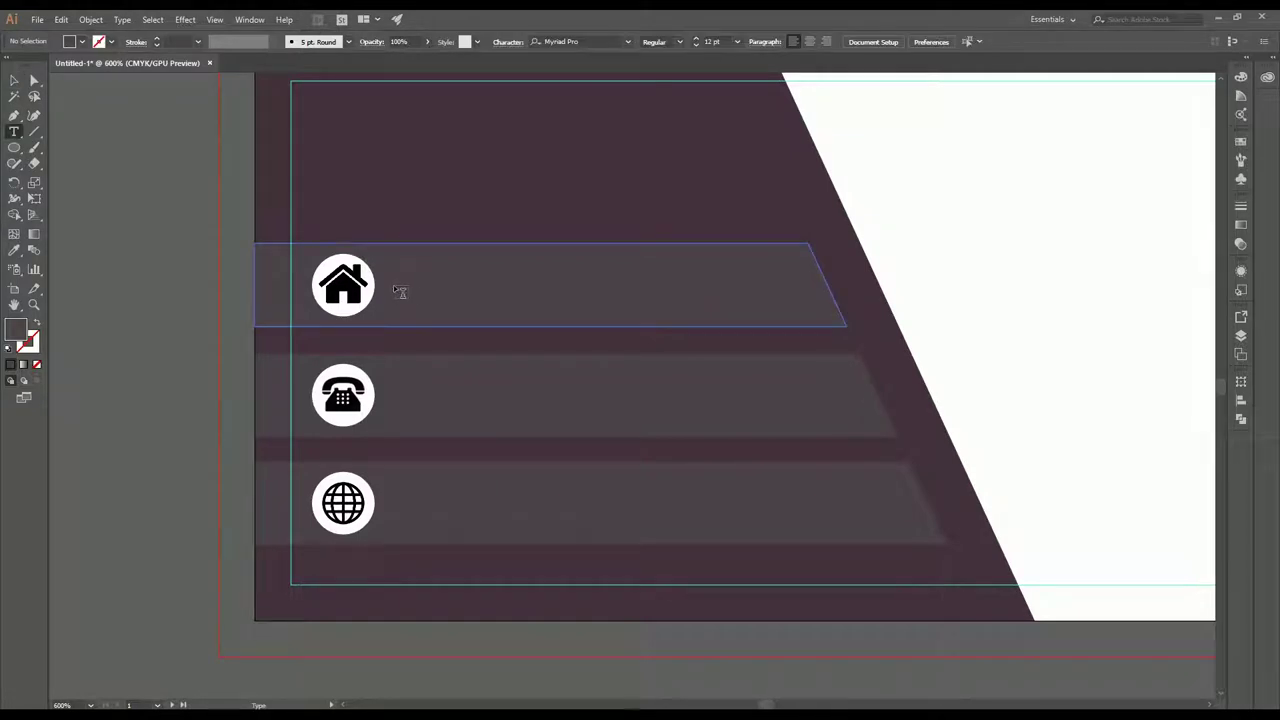
left_click(393, 285)
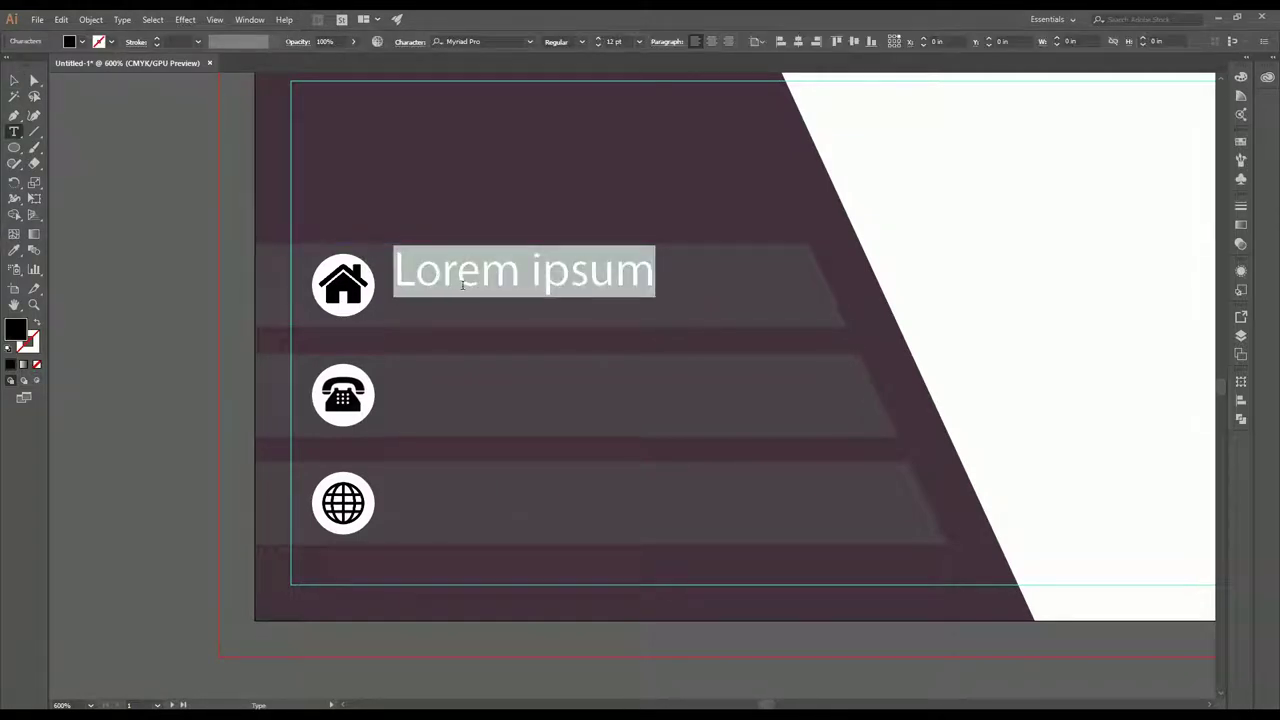
left_click(462, 285)
key("ctrl+a")
type("Office")
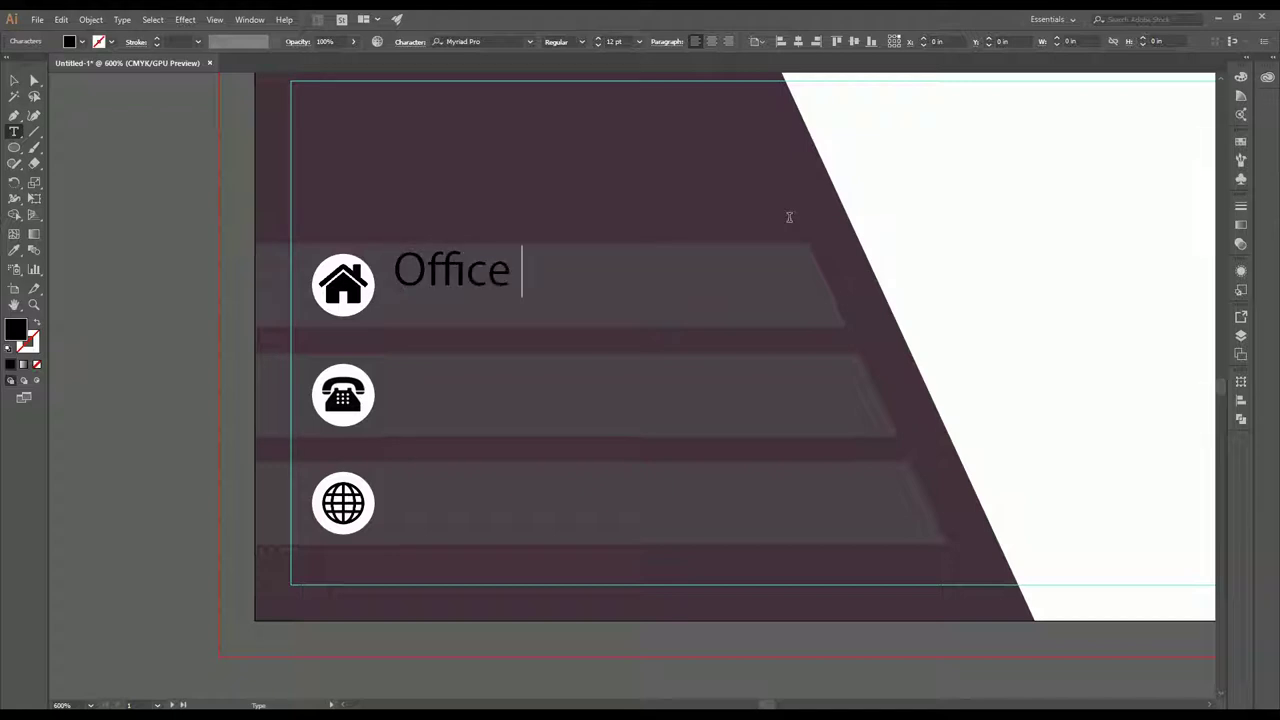
type(" No, Street")
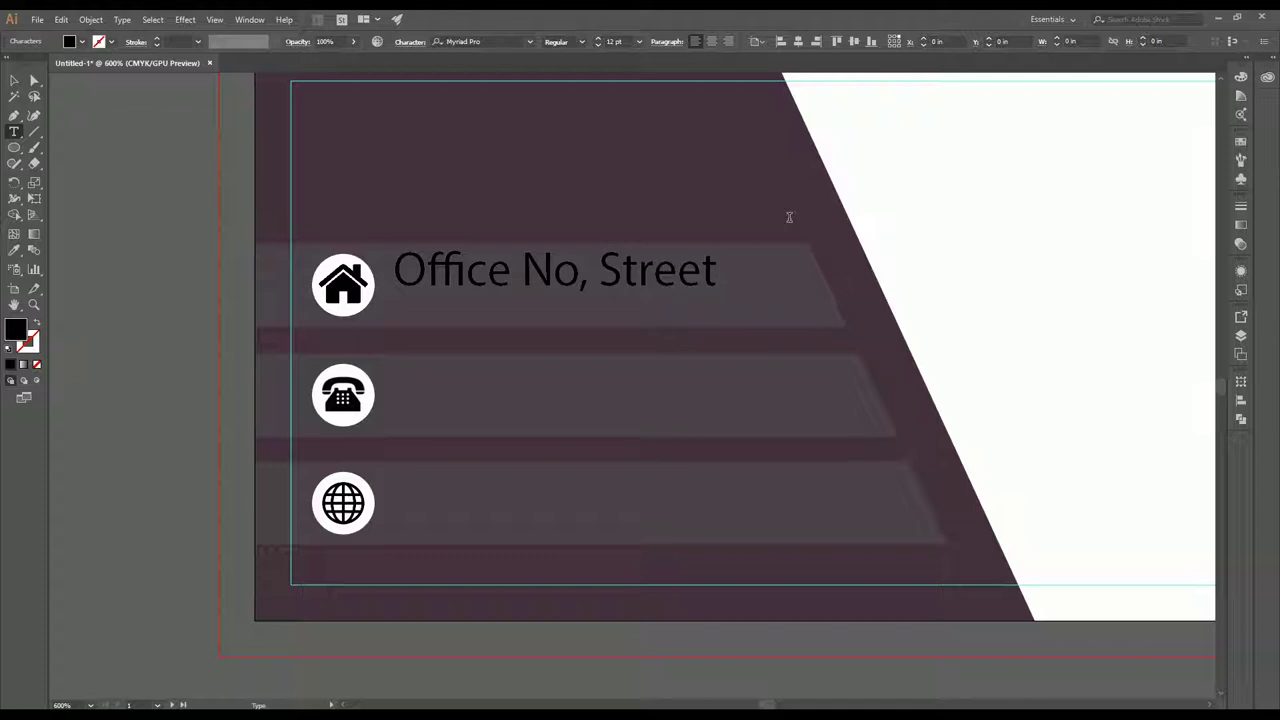
type(" no")
type("Ci")
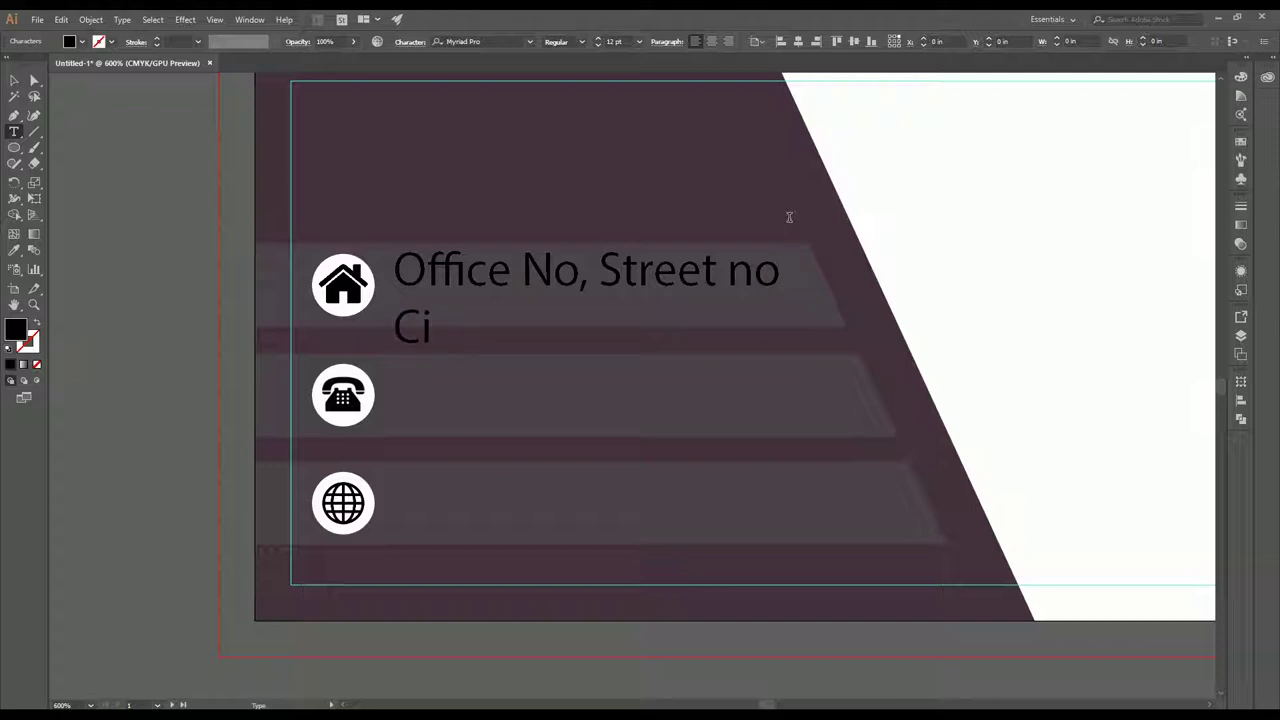
type("ty, Country")
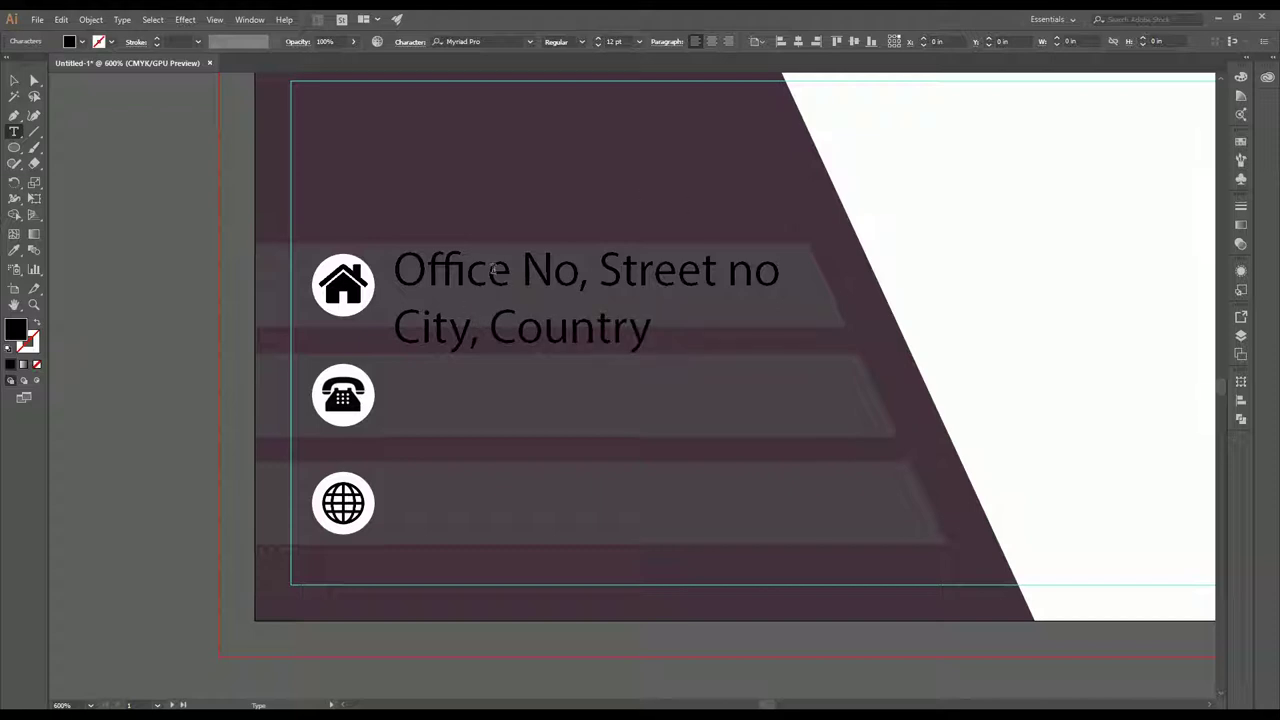
key("Escape")
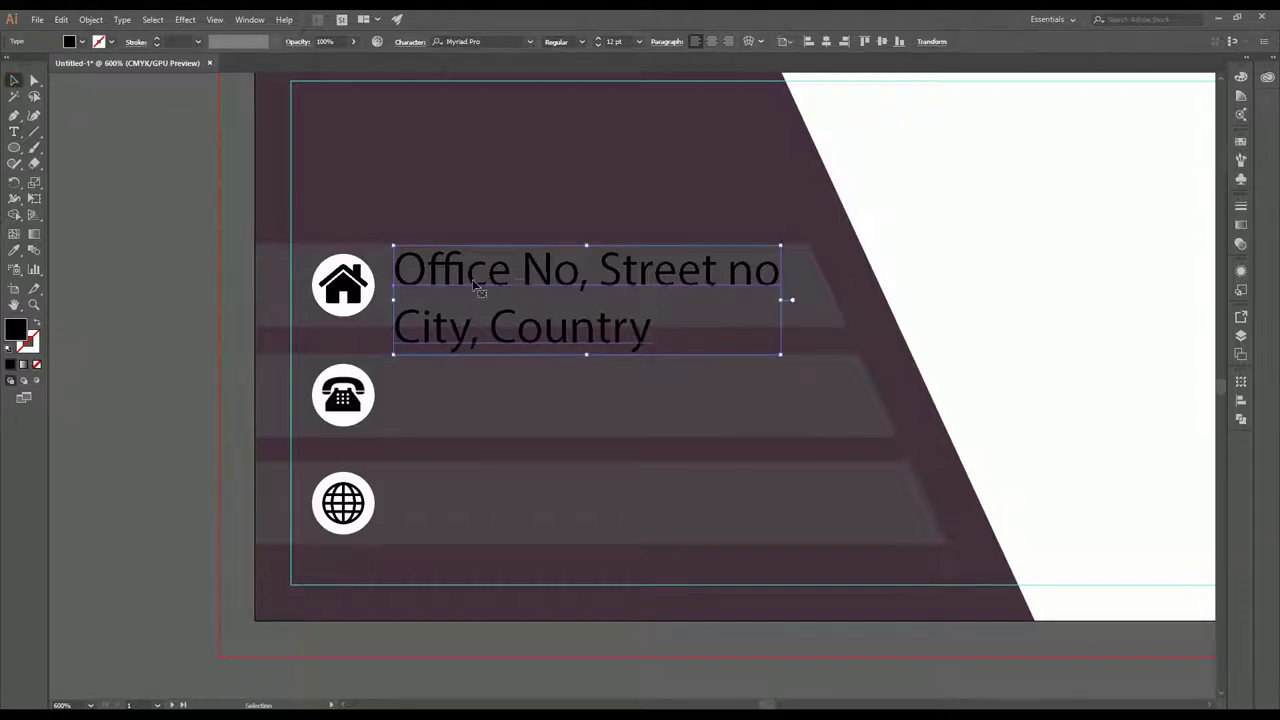
- Nudge the address text left and reduce its font size to 6 pt
left_click_drag(512, 268, 504, 269)
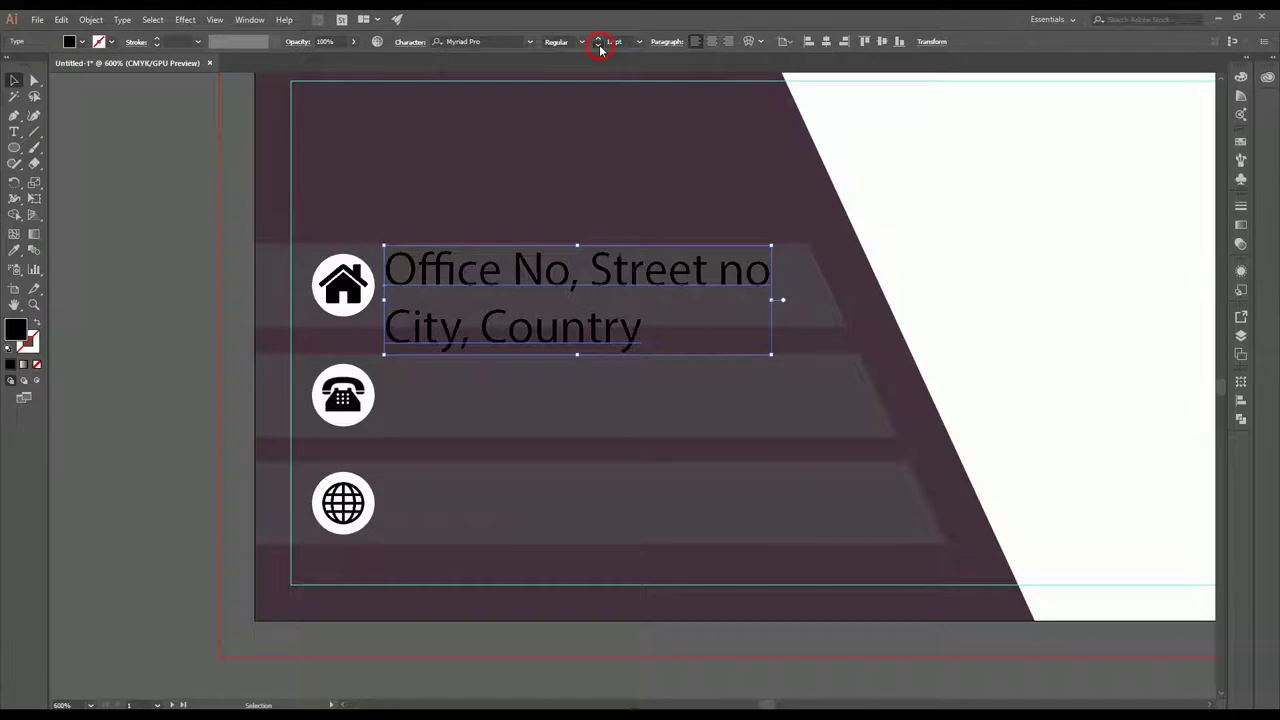
left_click(599, 45)
left_click(599, 45)
left_click(599, 45)
left_click(639, 41)
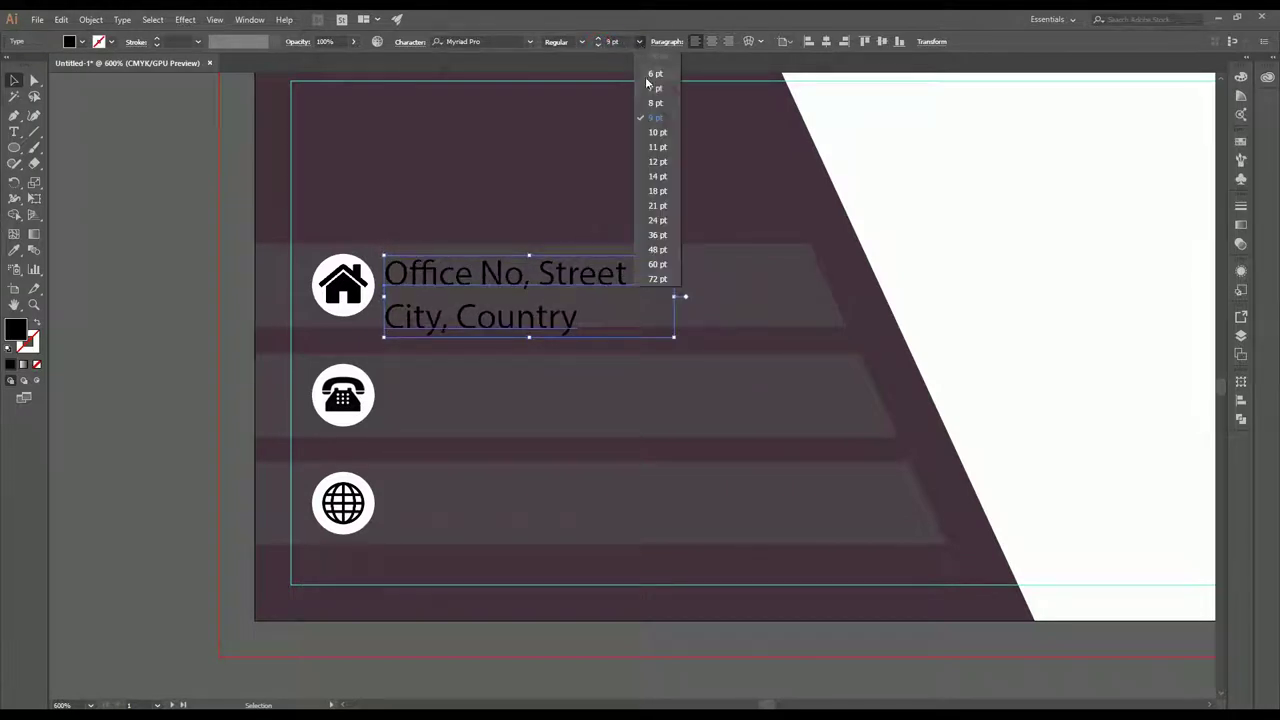
left_click(656, 106)
left_click(639, 42)
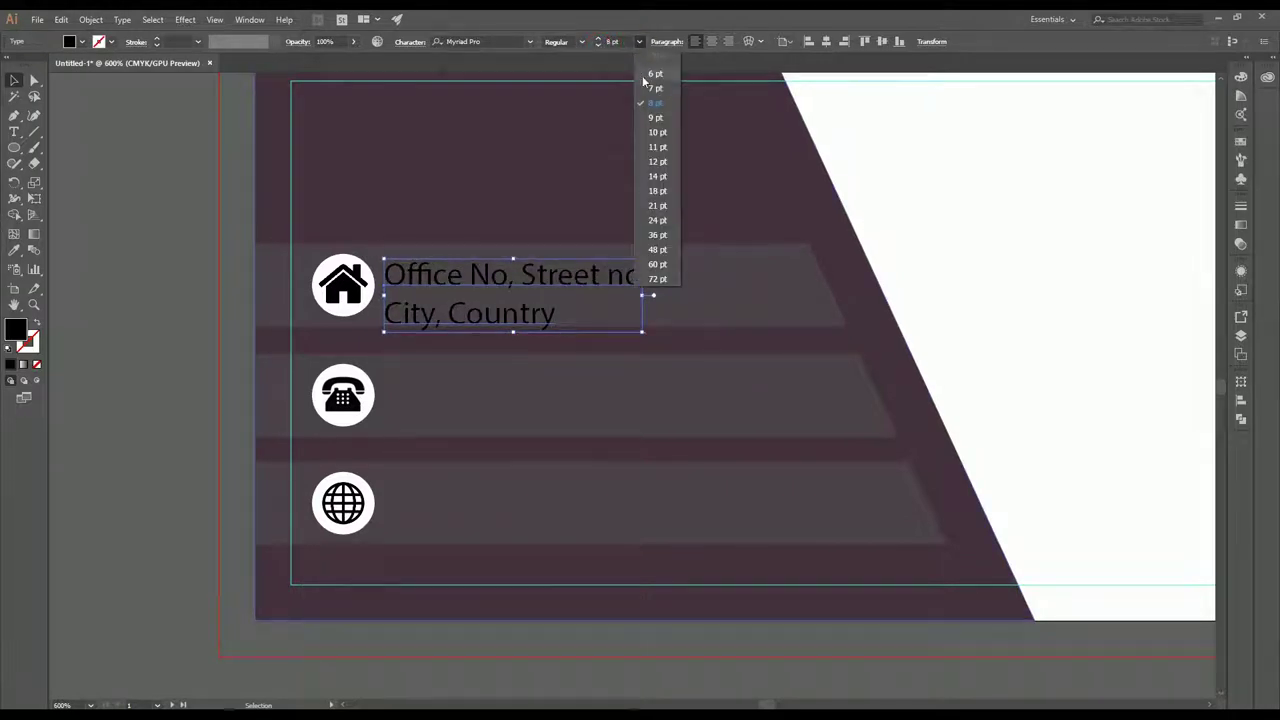
left_click(655, 82)
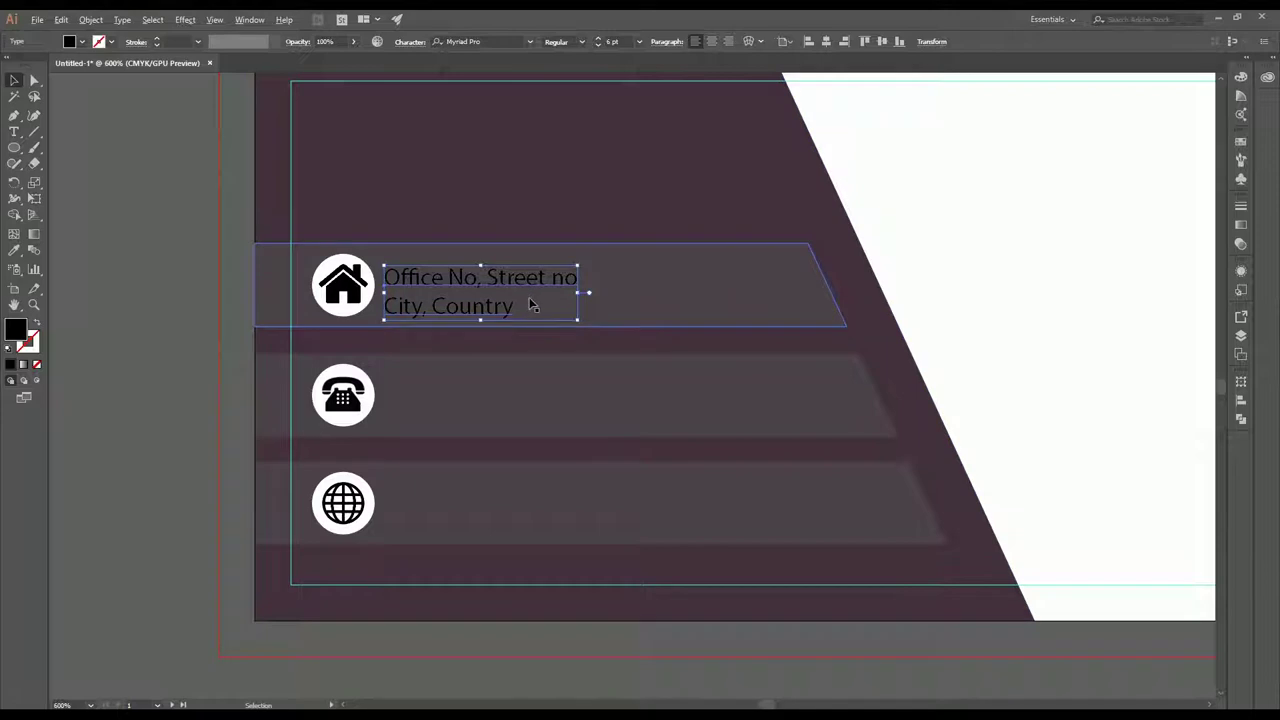
- Set the address font to Franklin Gothic Medium
scroll(534, 298, "up", 1)
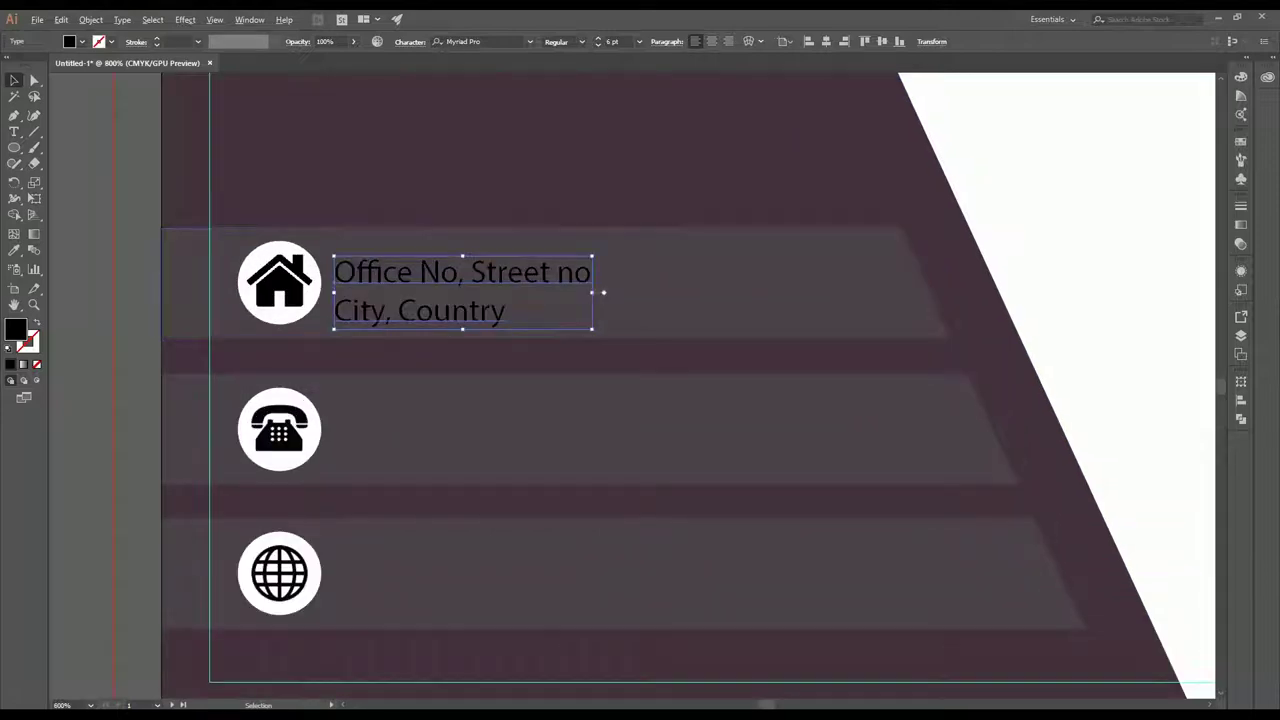
left_click(530, 41)
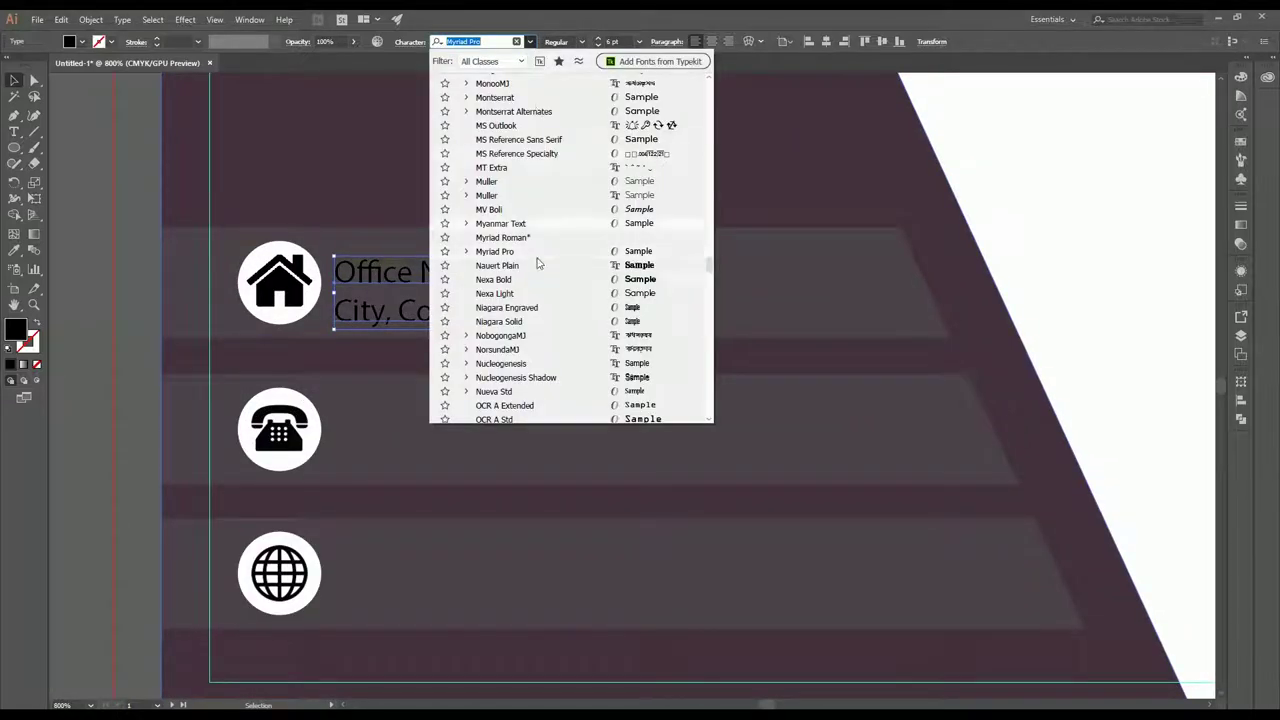
scroll(536, 312, "up", 2)
scroll(536, 312, "up", 15)
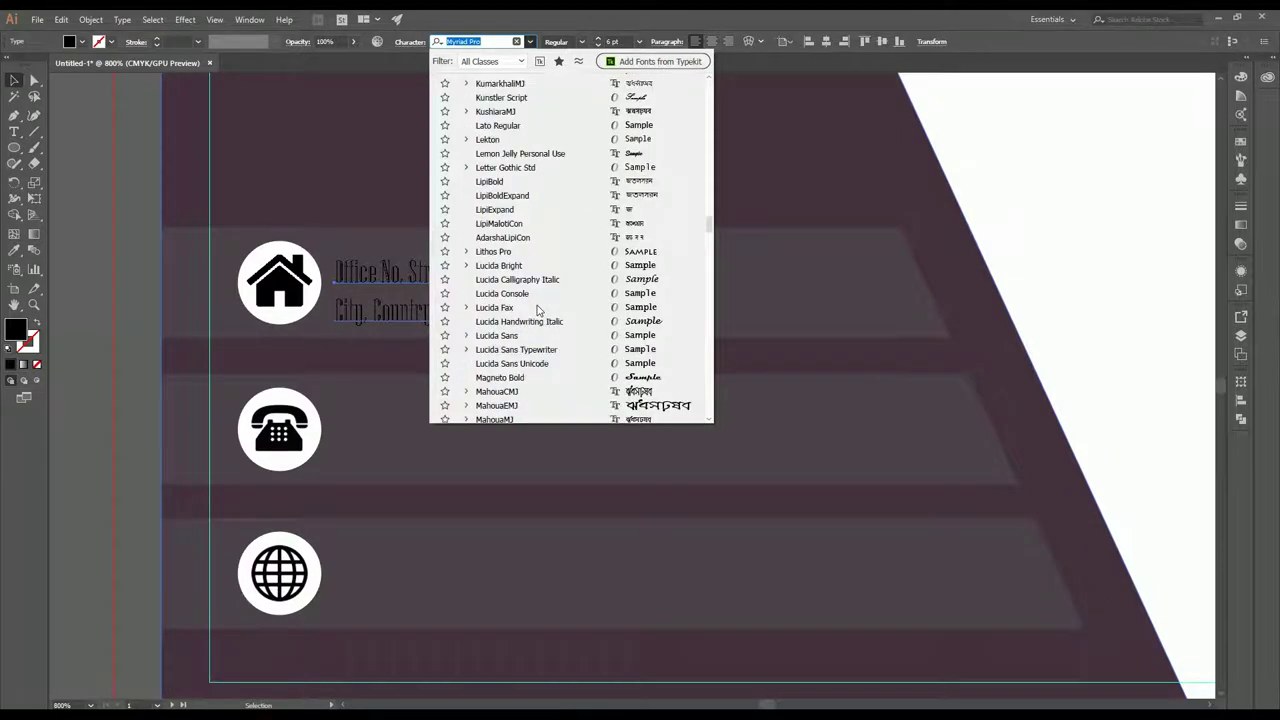
scroll(536, 312, "up", 10)
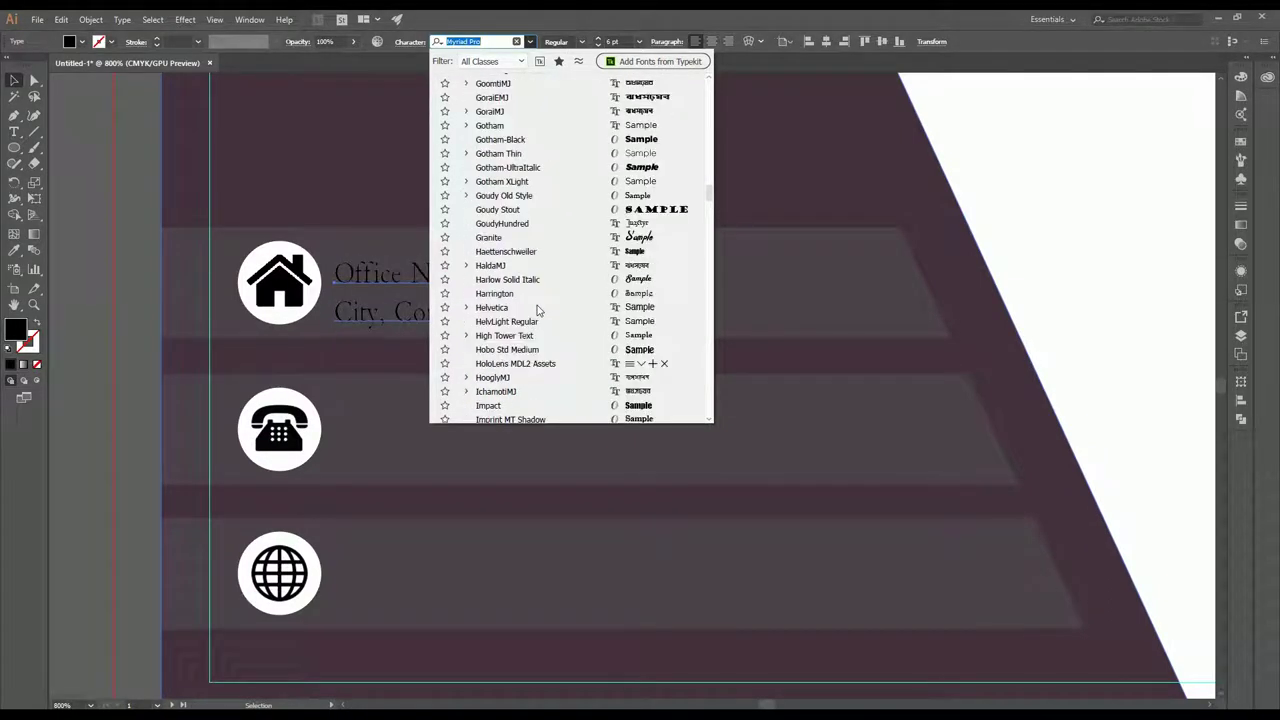
scroll(538, 310, "up", 8)
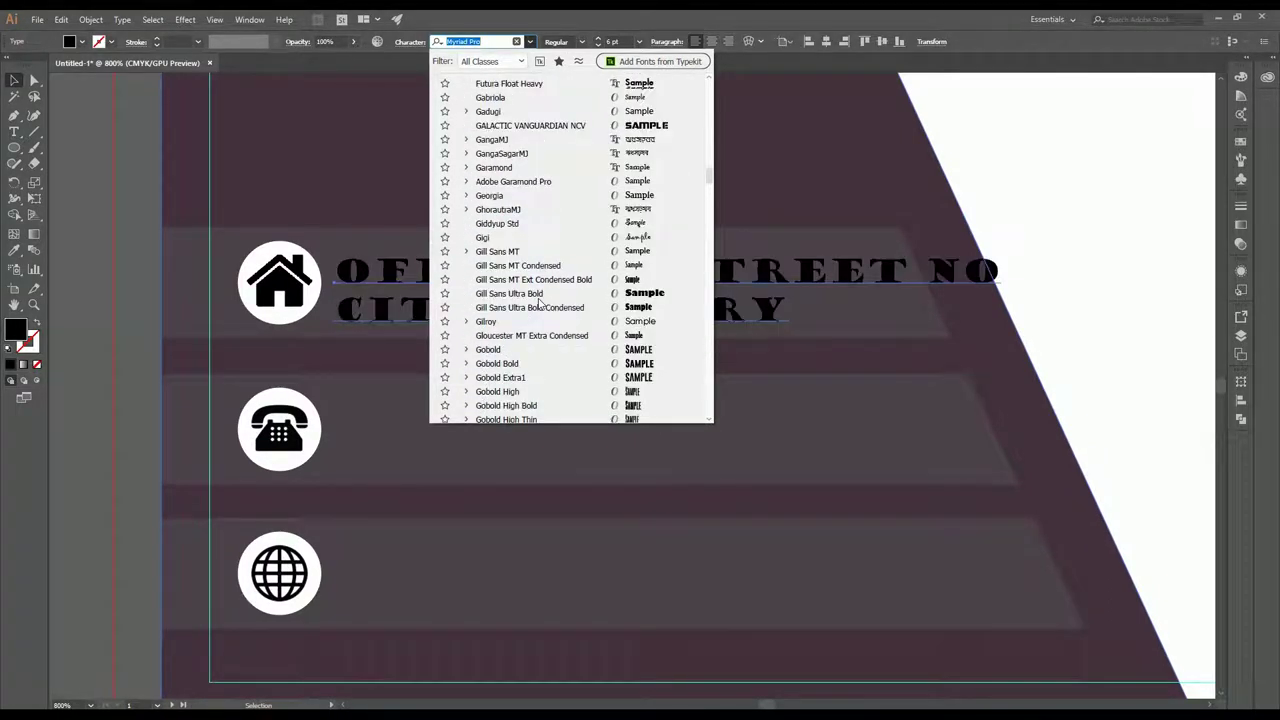
scroll(538, 305, "up", 5)
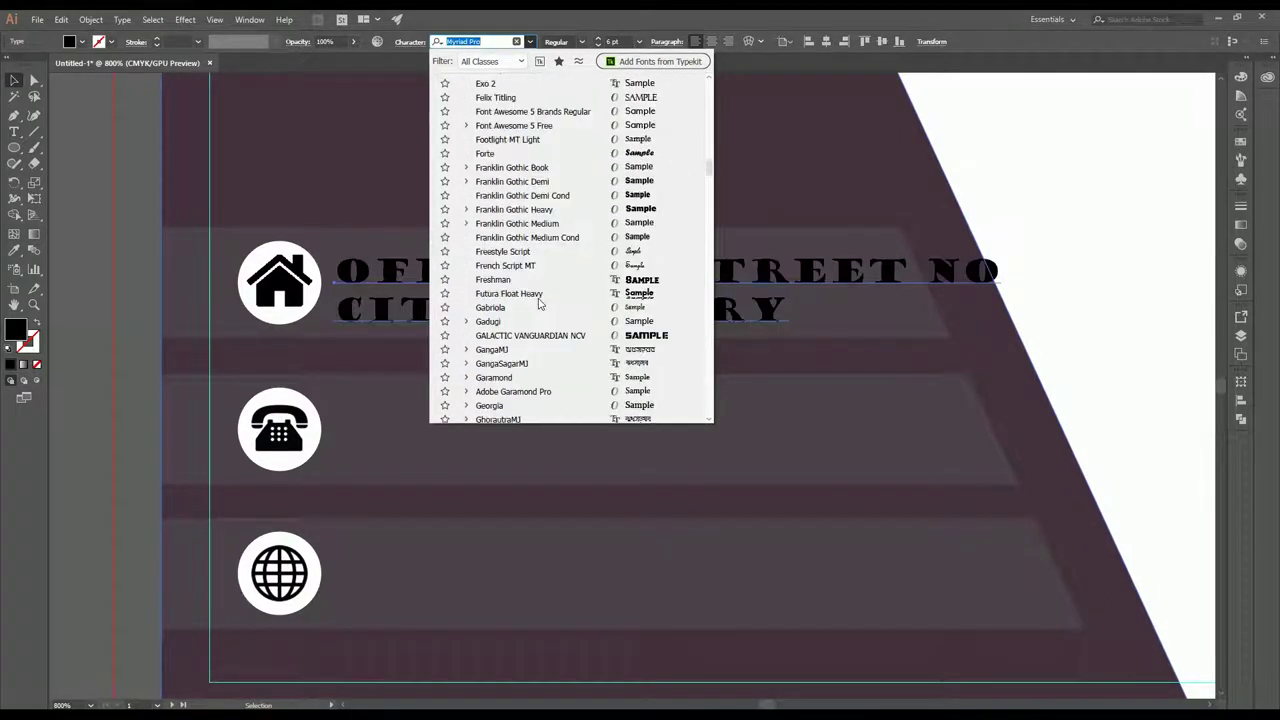
left_click(550, 225)
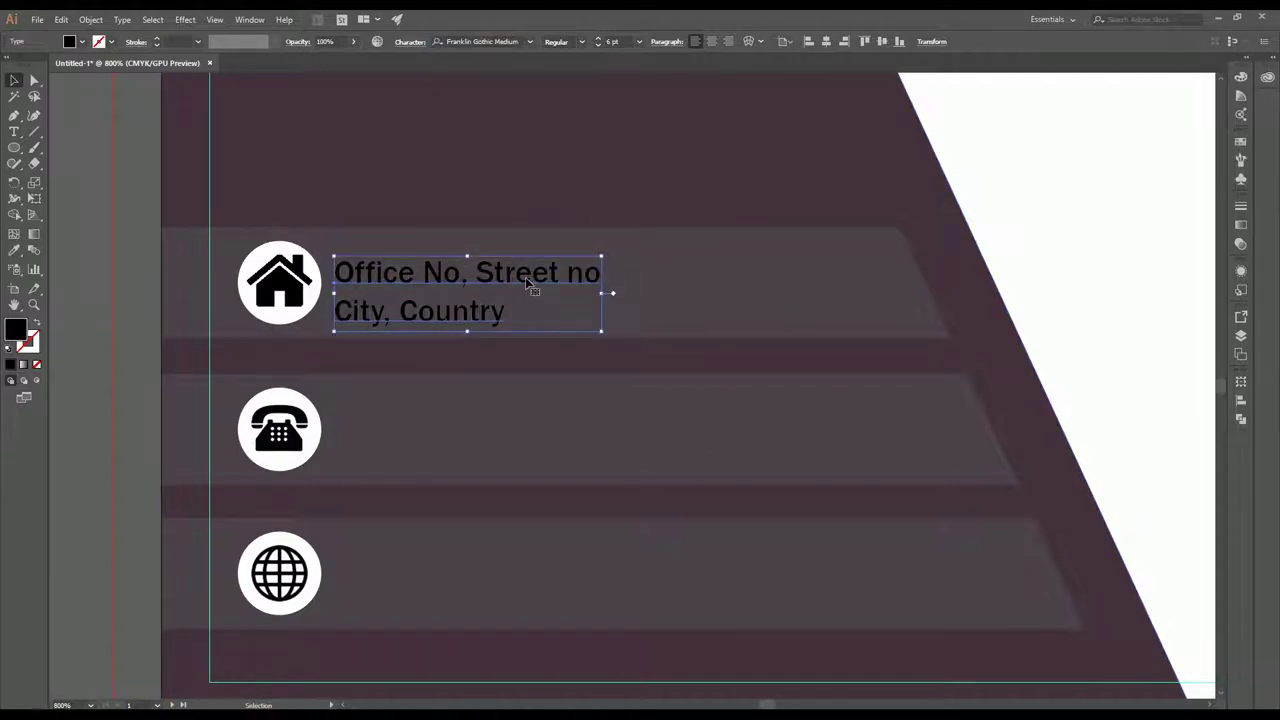
- Tighten the address line spacing with -1 pt space after
left_click(480, 318)
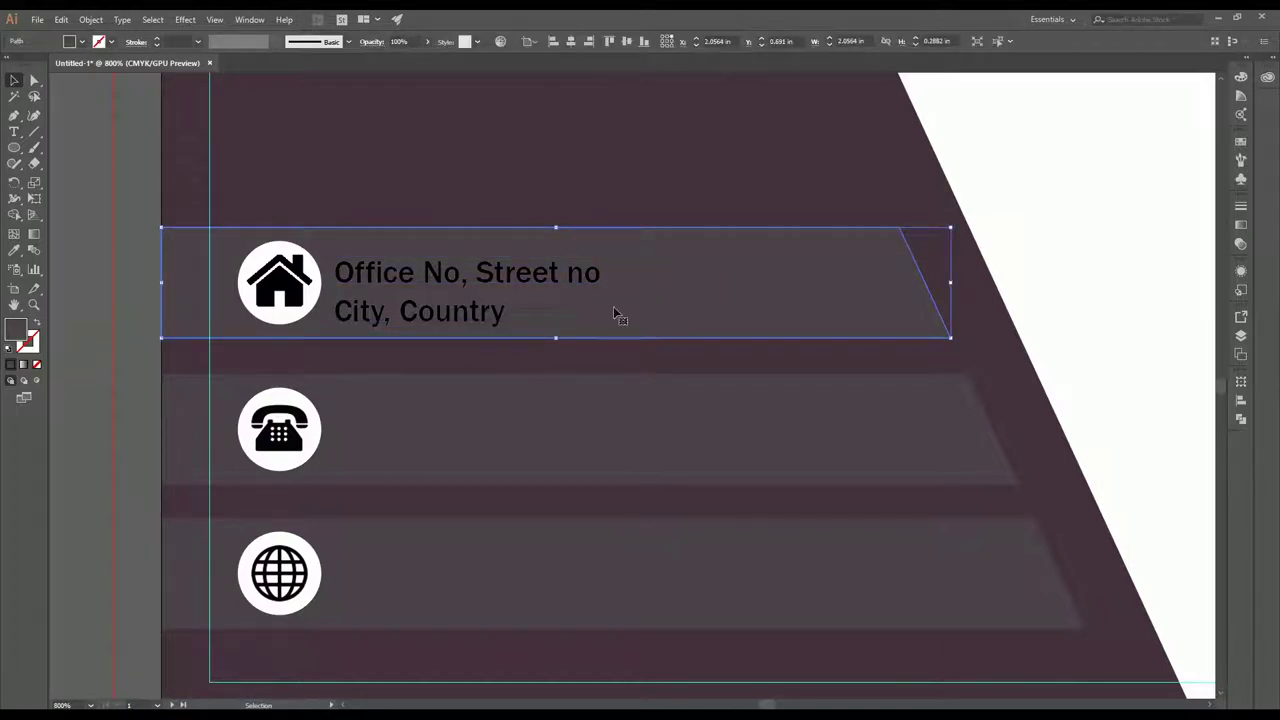
left_click(545, 296)
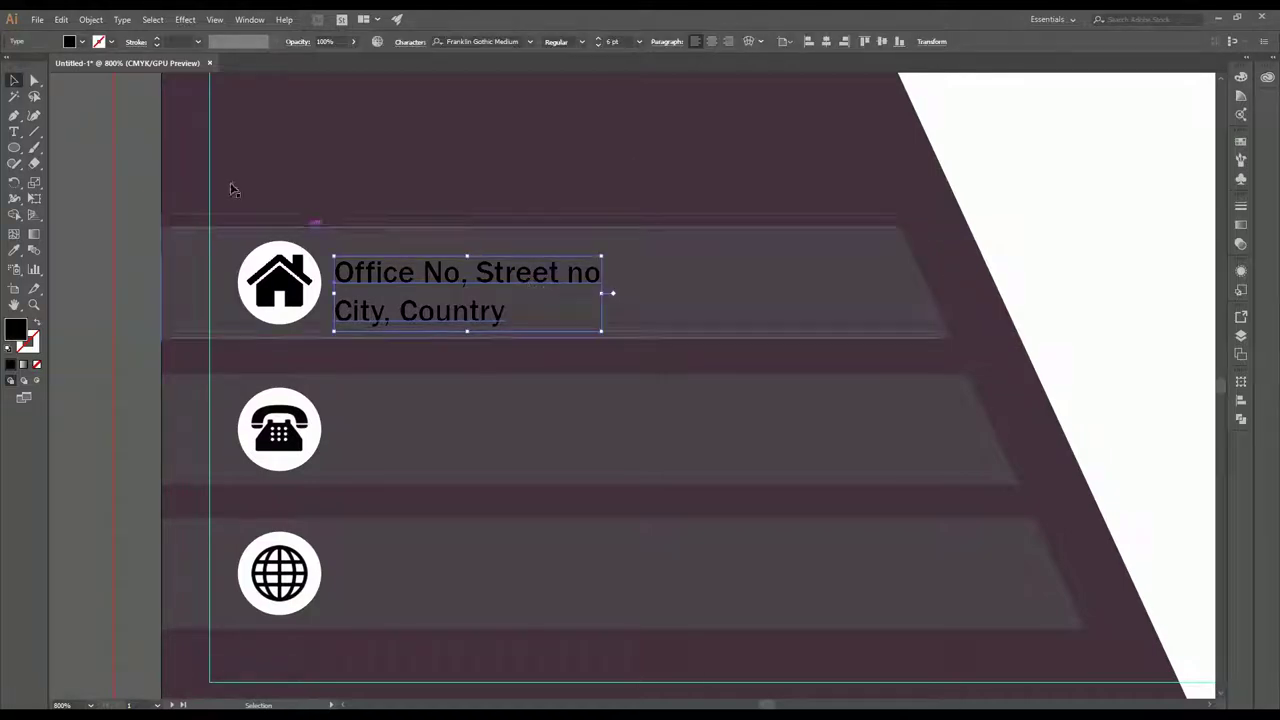
left_click(14, 131)
left_click(516, 318)
key("ctrl+a")
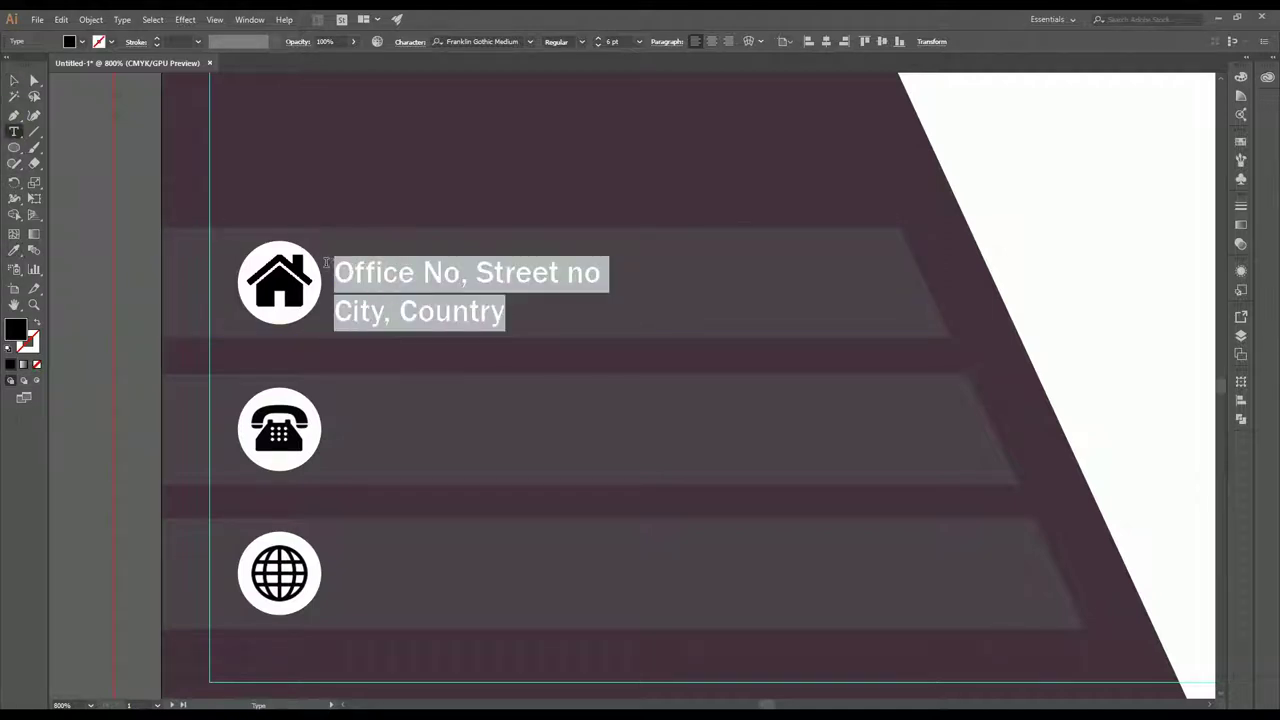
left_click(667, 42)
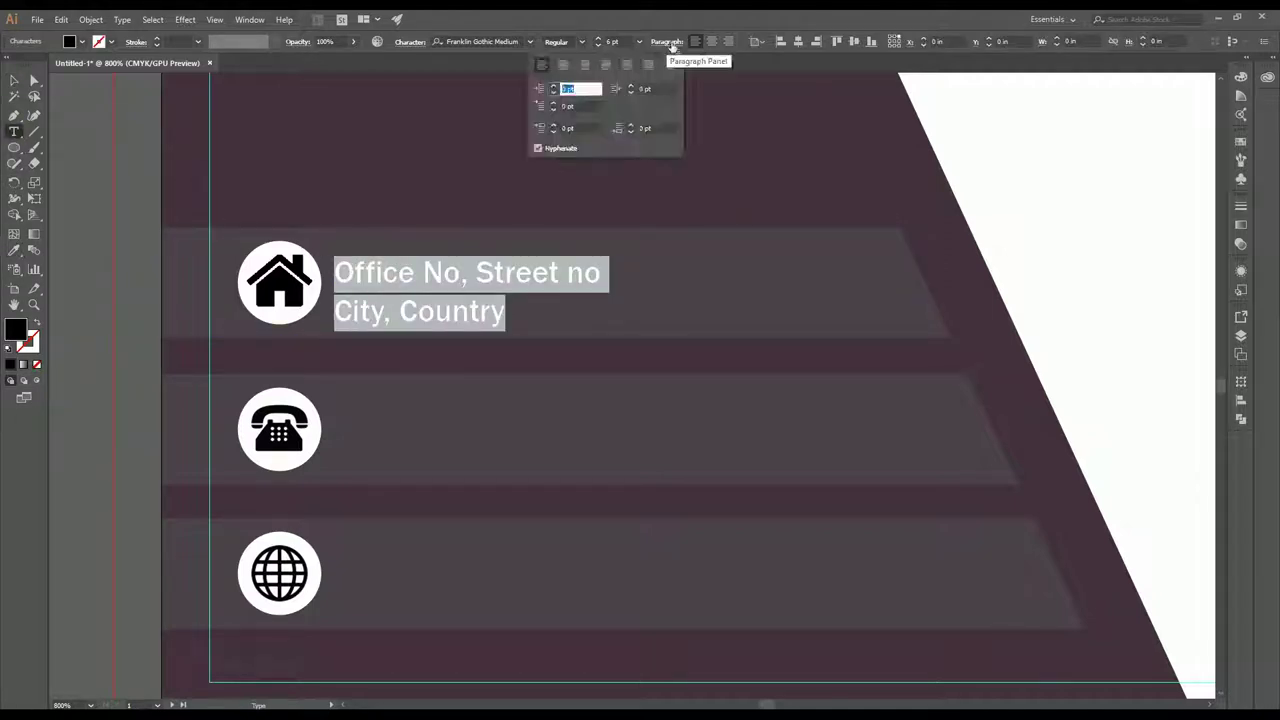
left_click(630, 133)
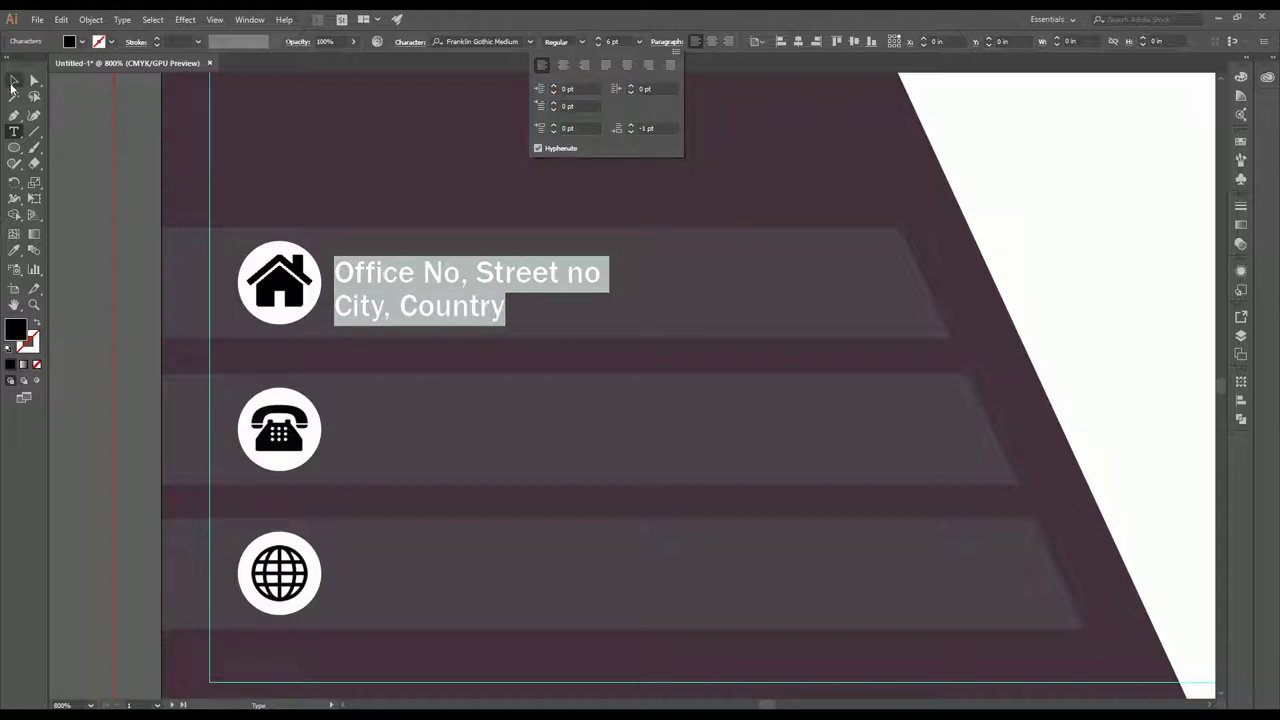
- Move the address text block slightly up and right within the top band
left_click(509, 303)
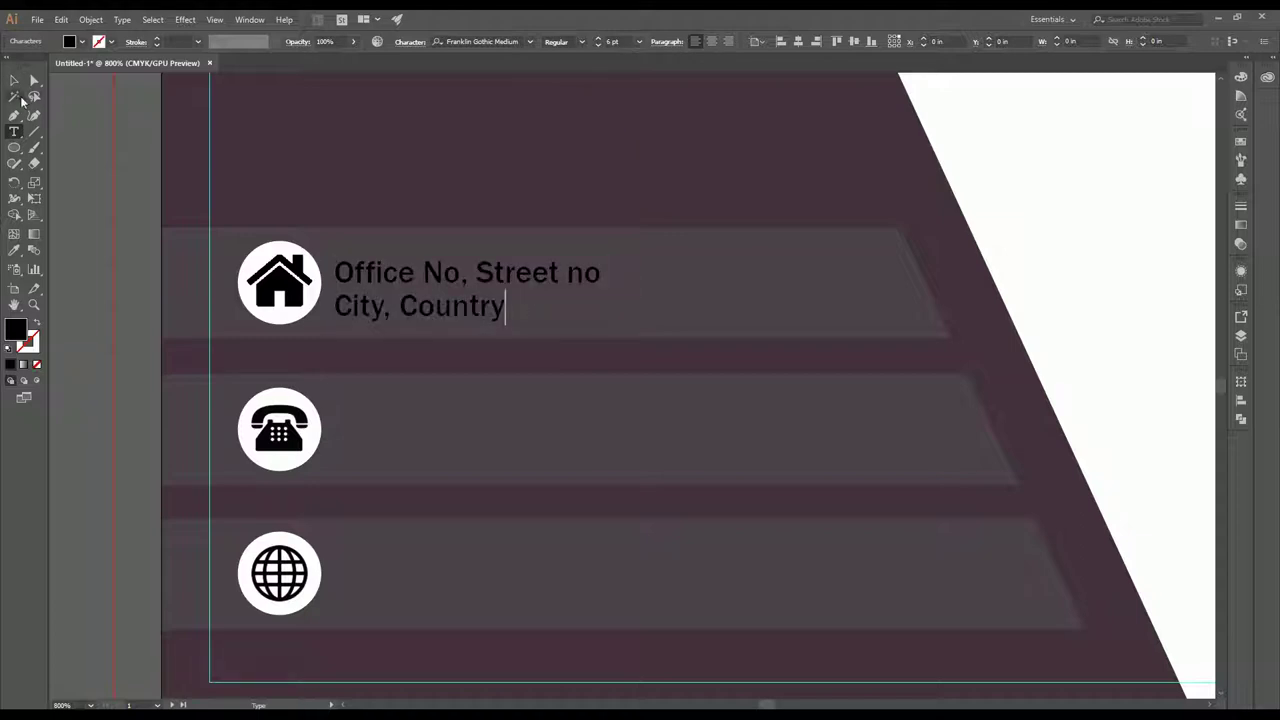
left_click(14, 80)
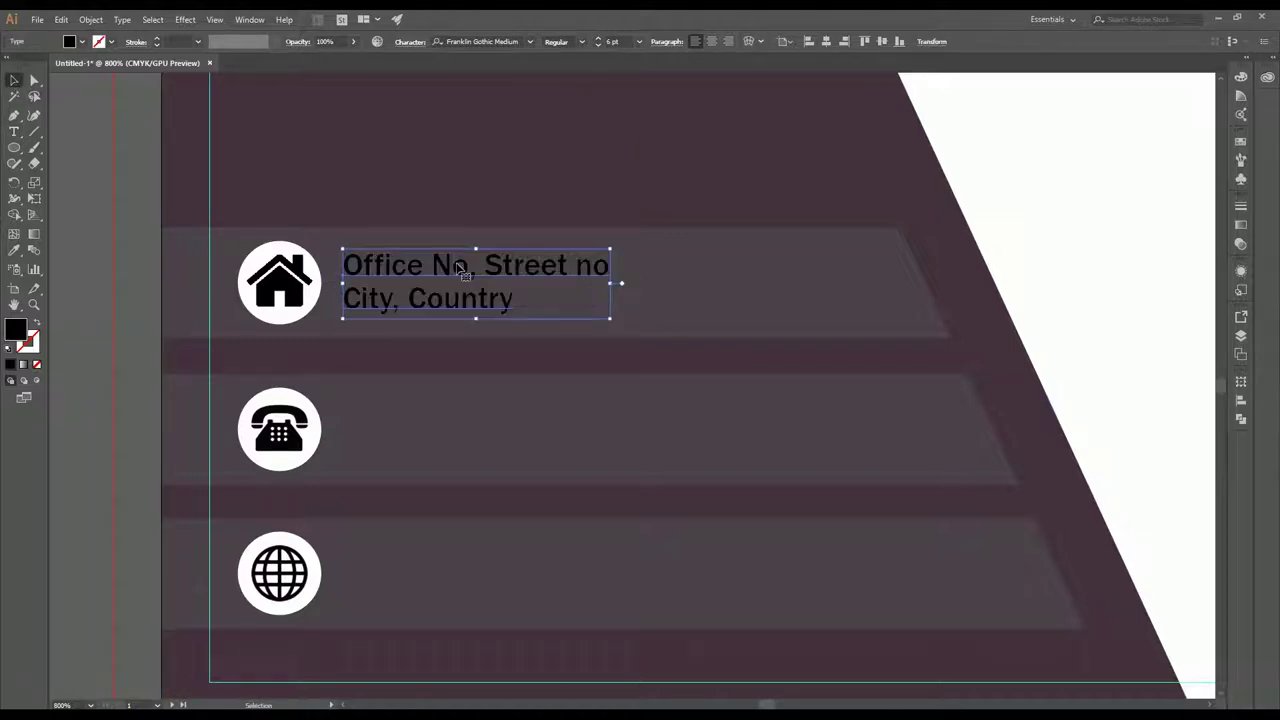
left_click_drag(443, 297, 447, 302)
left_click(808, 293)
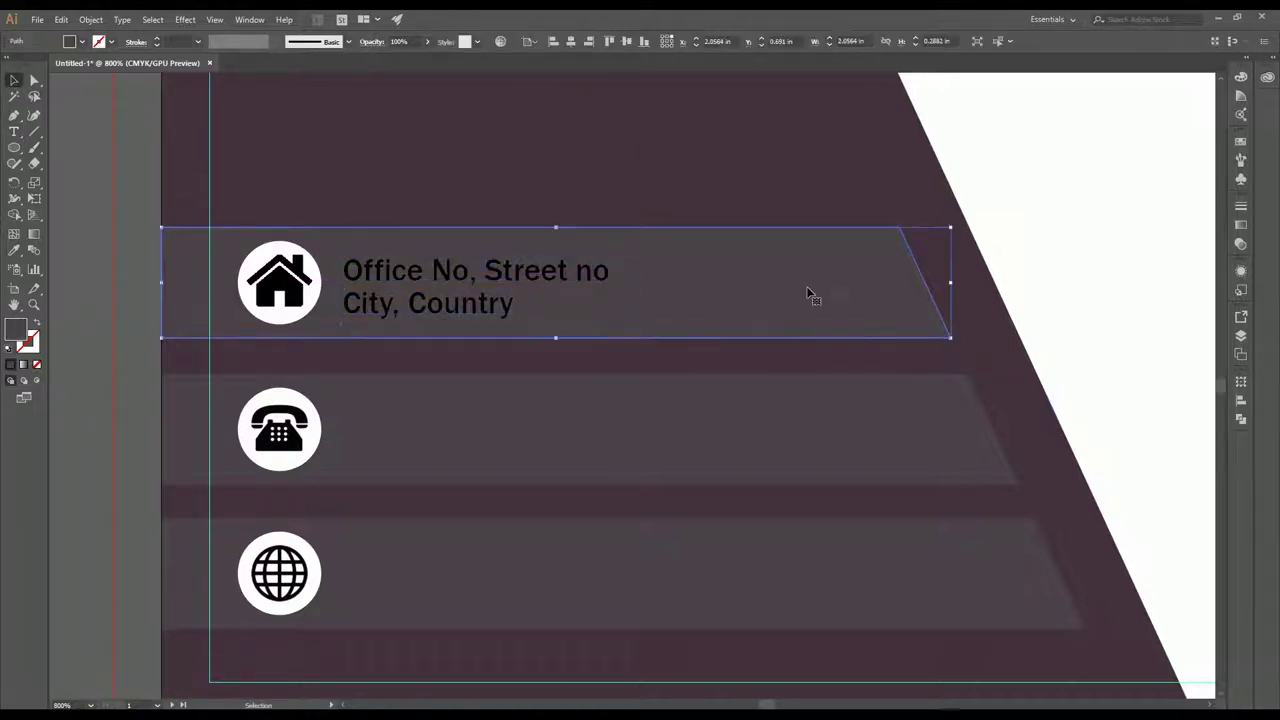
scroll(786, 309, "down", 1, "alt")
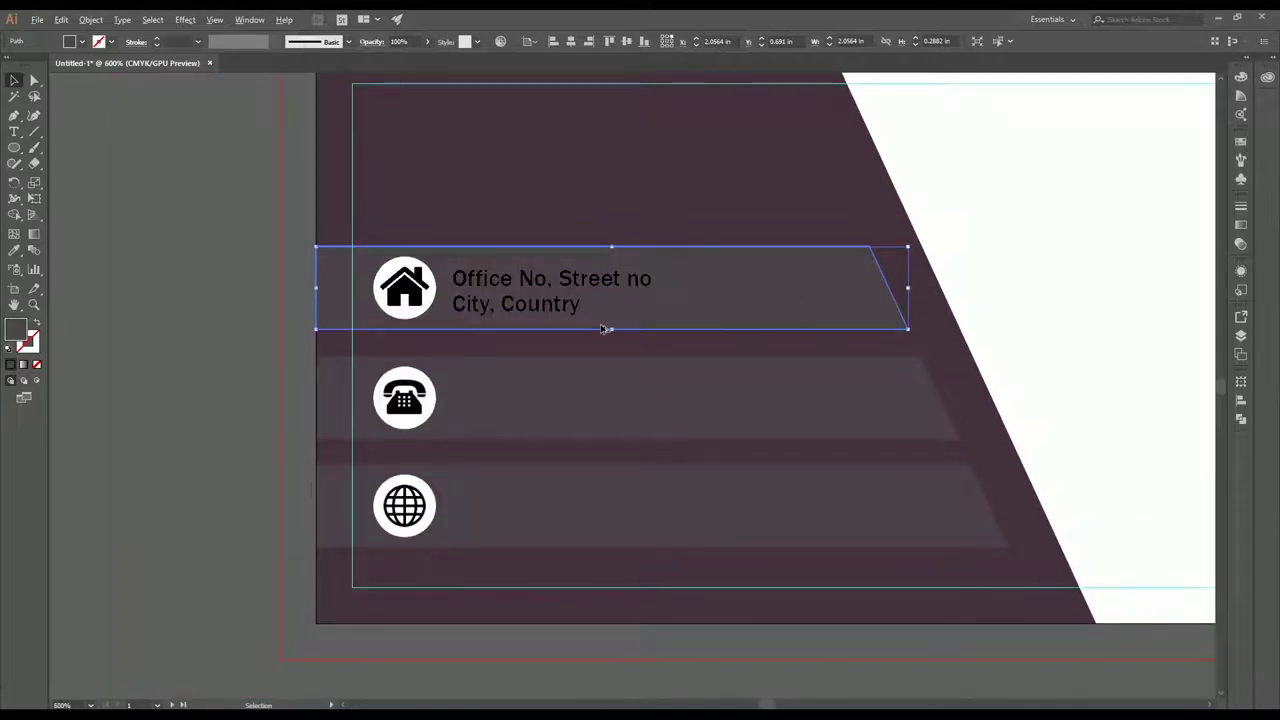
scroll(606, 330, "up", 1, "alt")
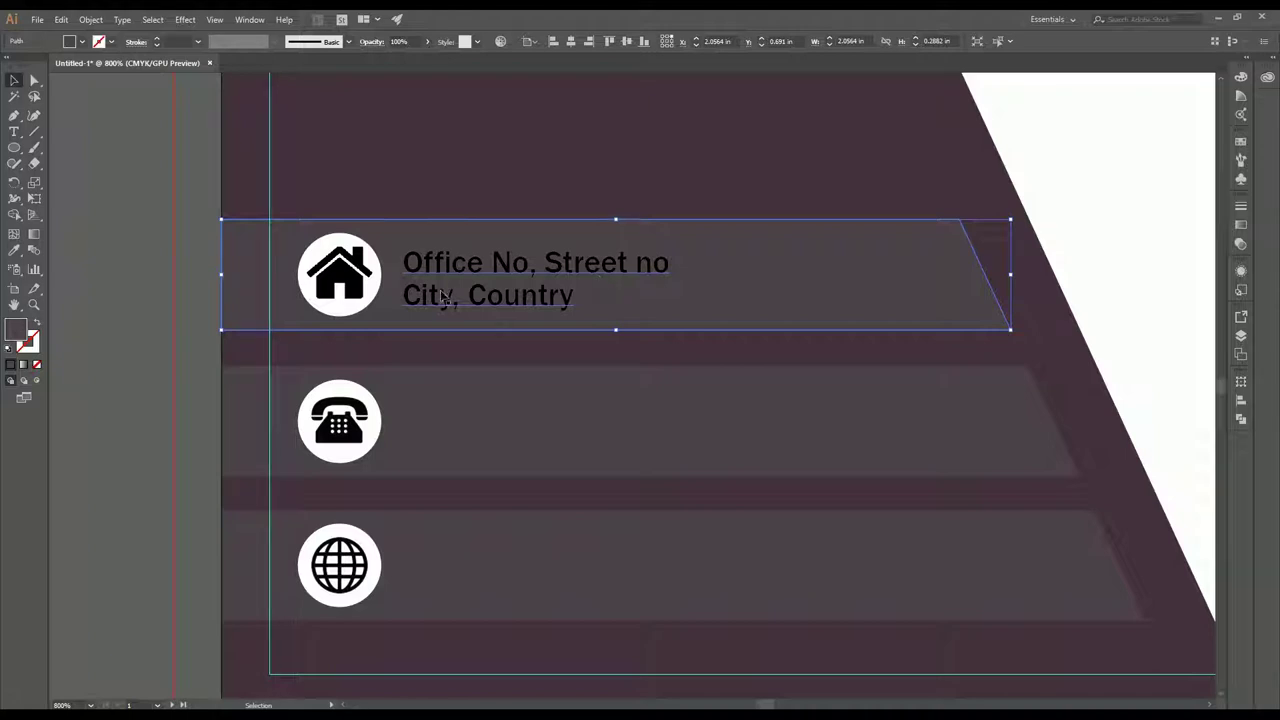
left_click(528, 300)
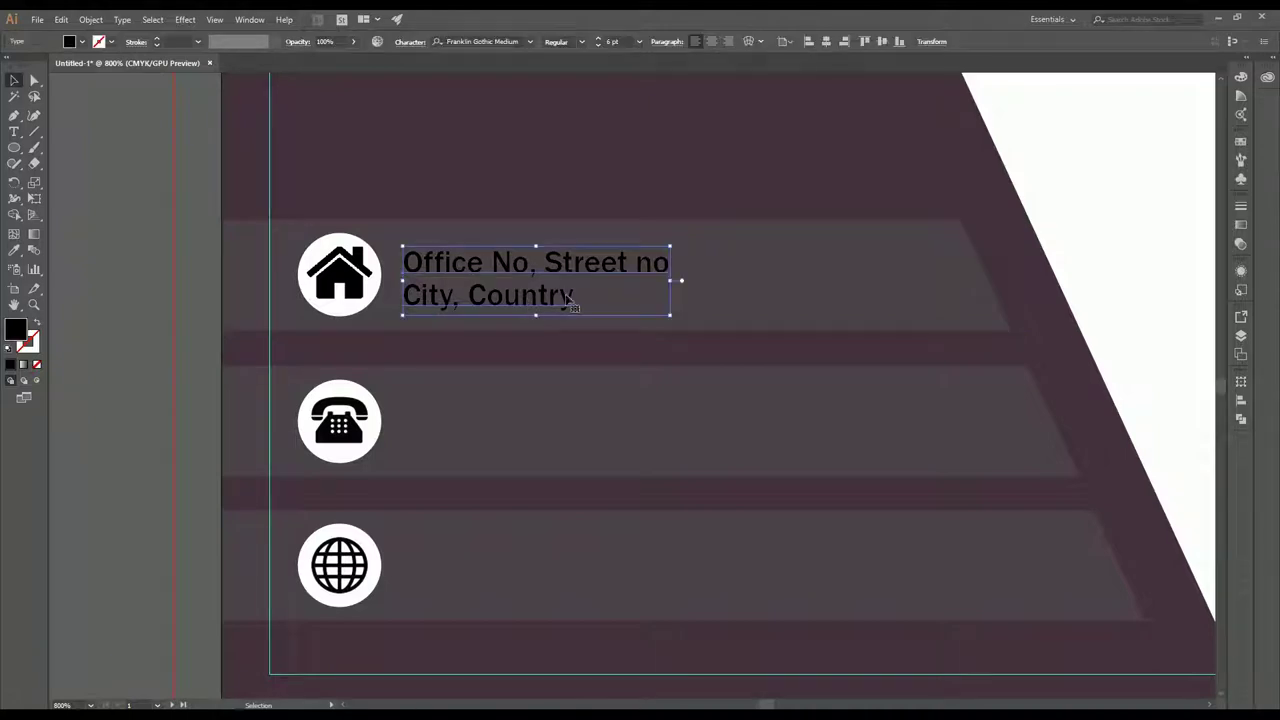
left_click_drag(528, 303, 524, 590)
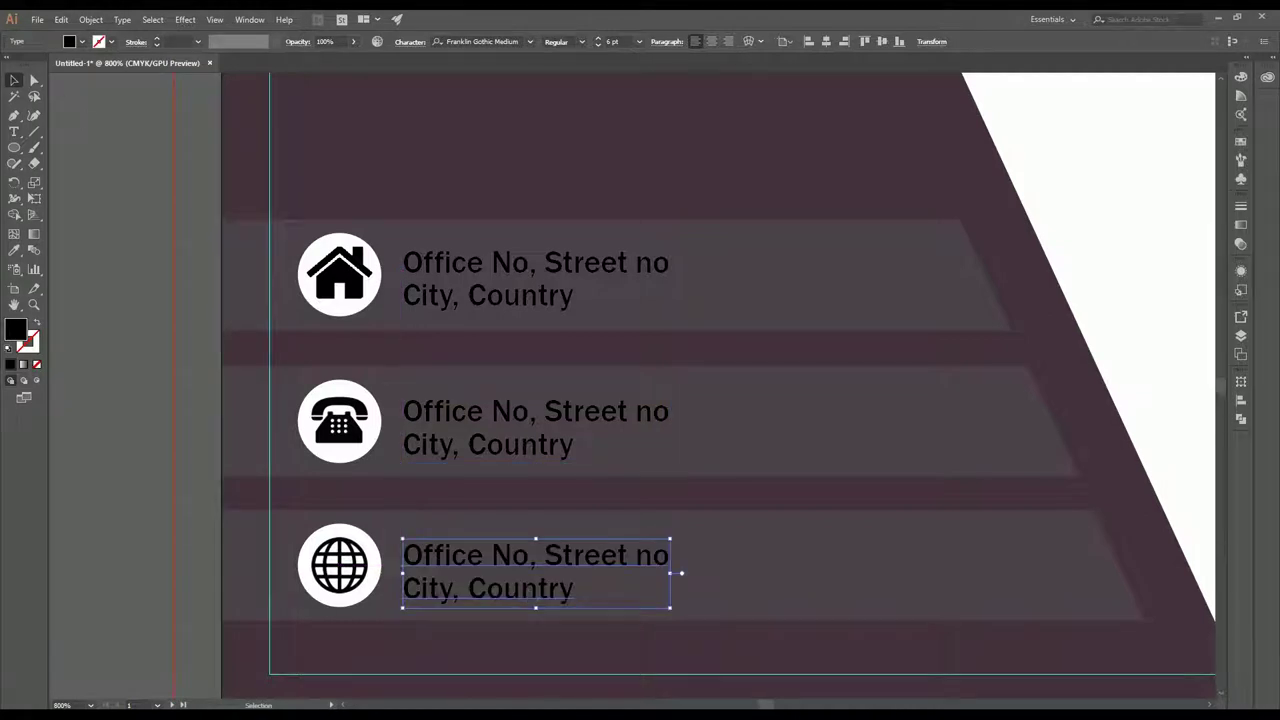
left_click(14, 131)
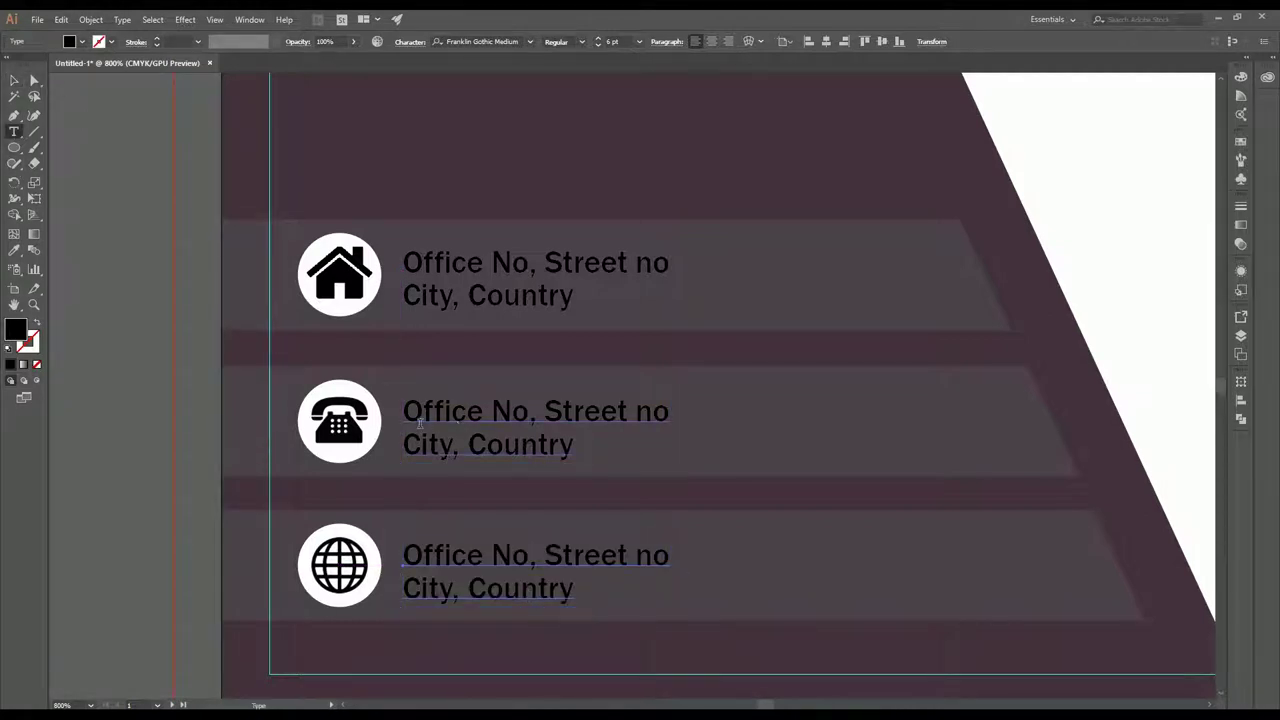
left_click_drag(409, 417, 670, 415)
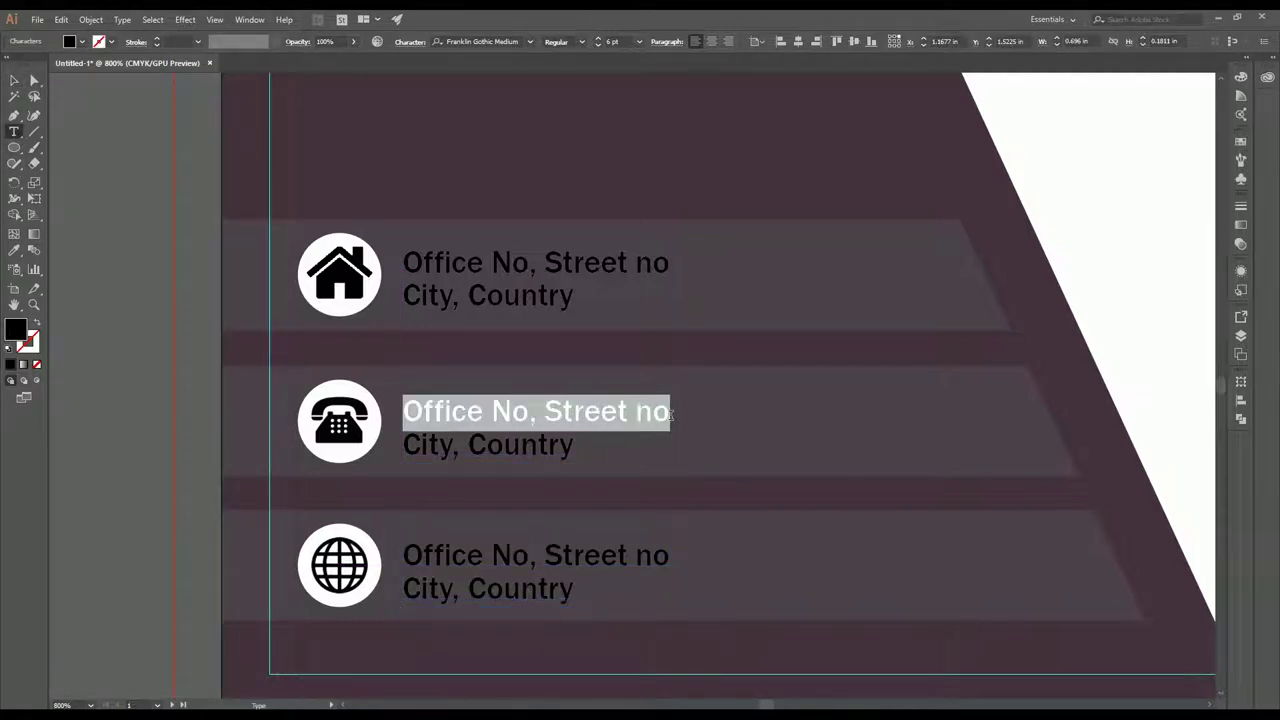
type("012345")
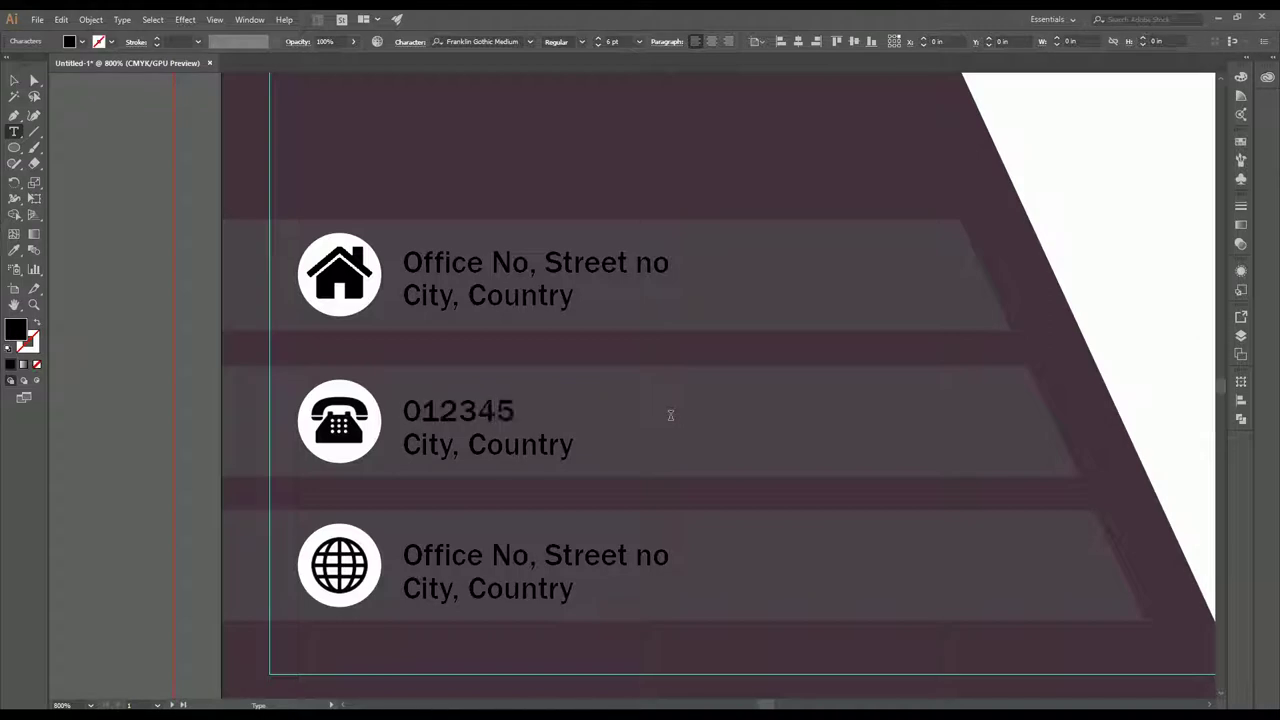
type("6789")
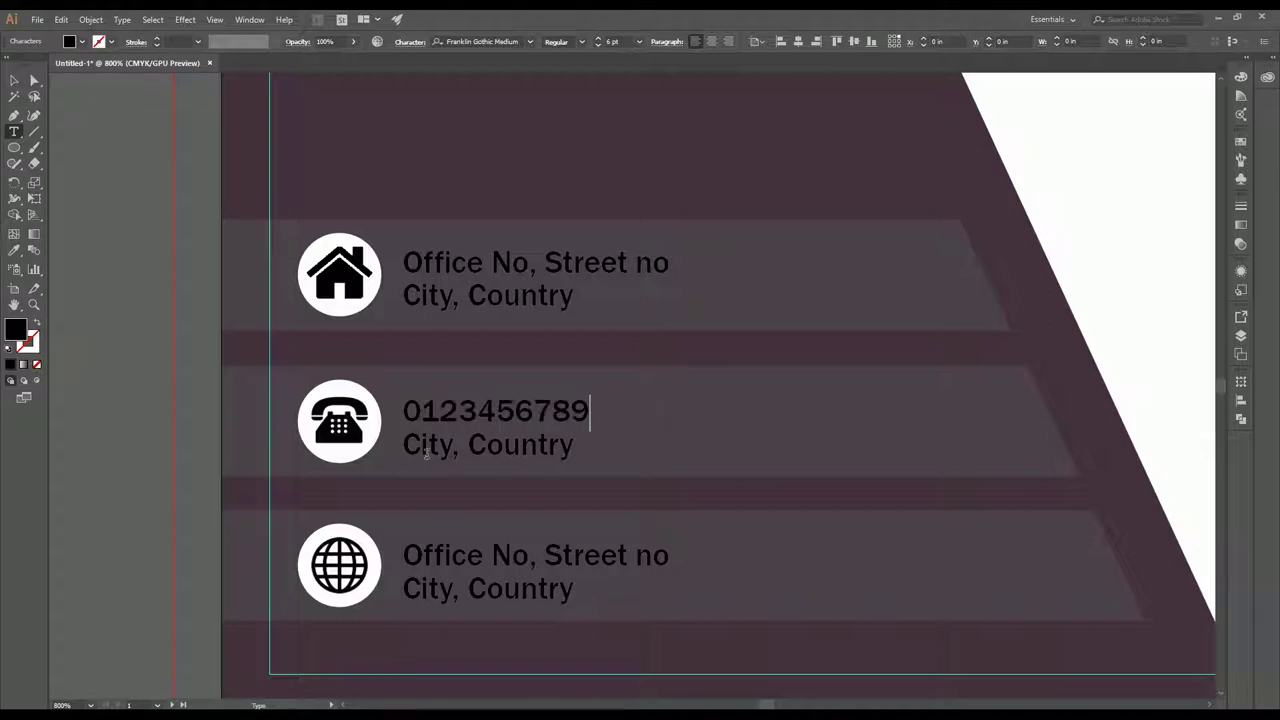
left_click_drag(404, 445, 568, 455)
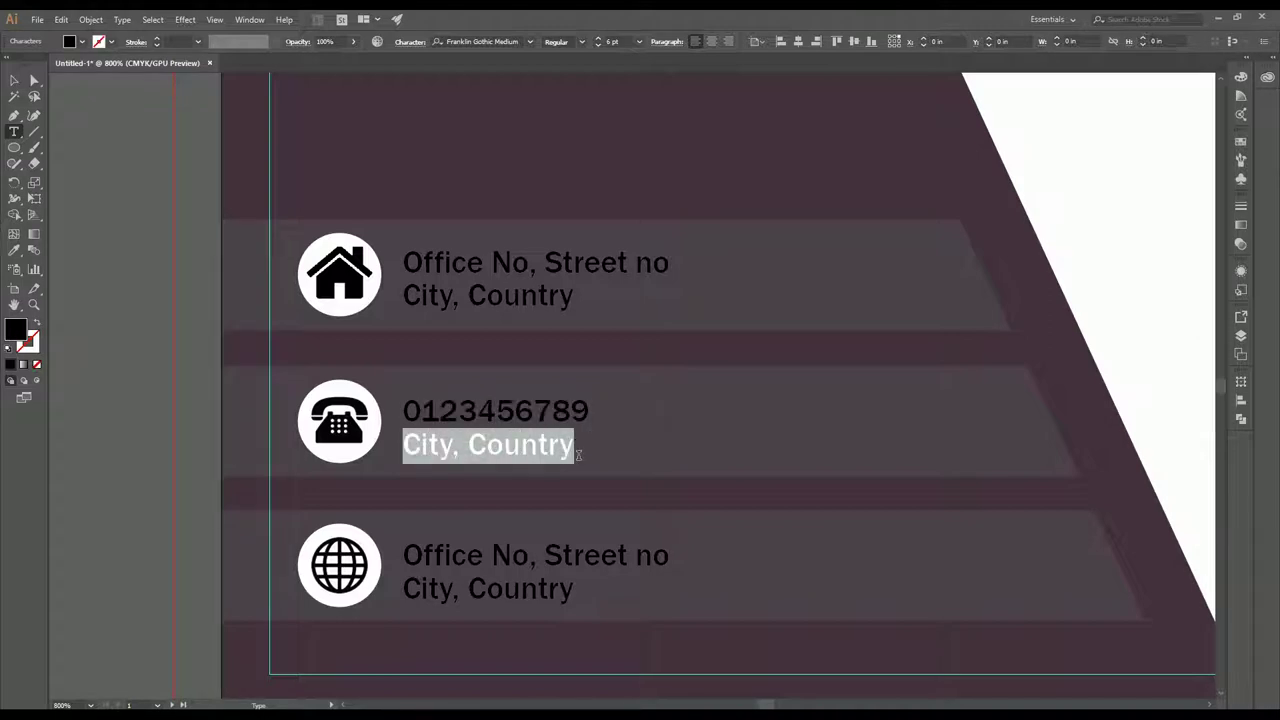
type("926547")
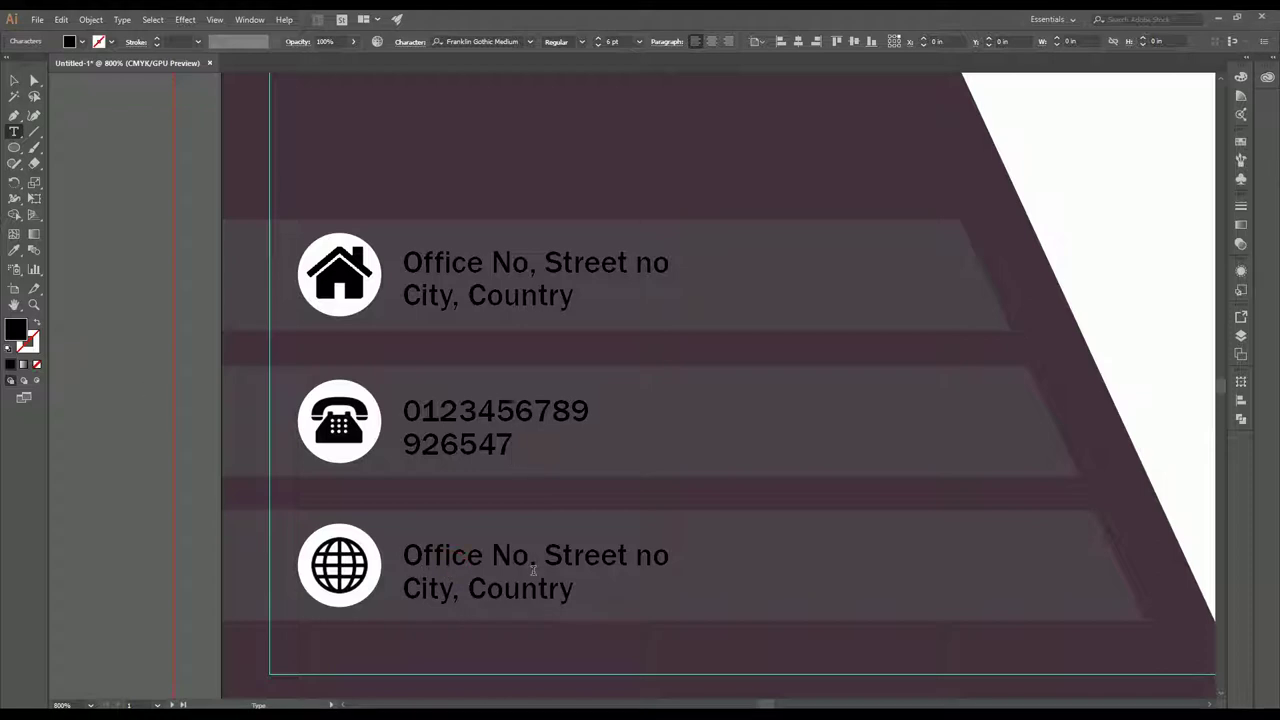
triple_click(490, 550)
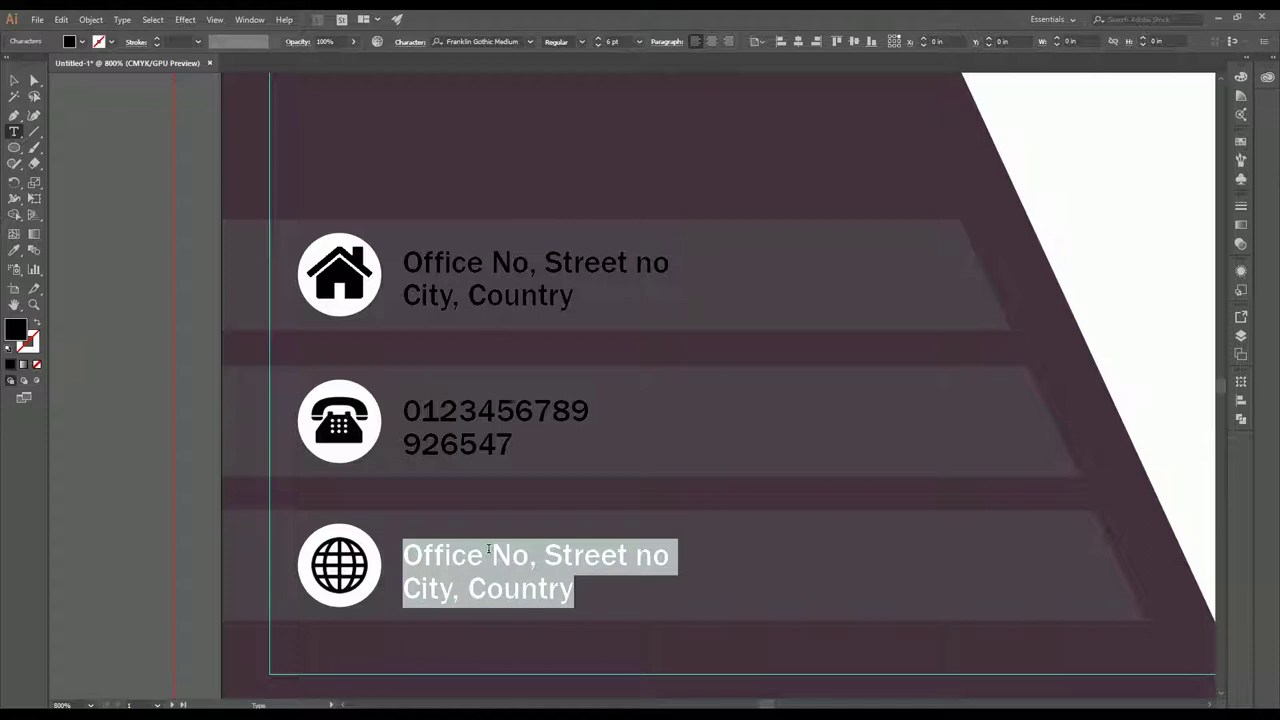
type("www.")
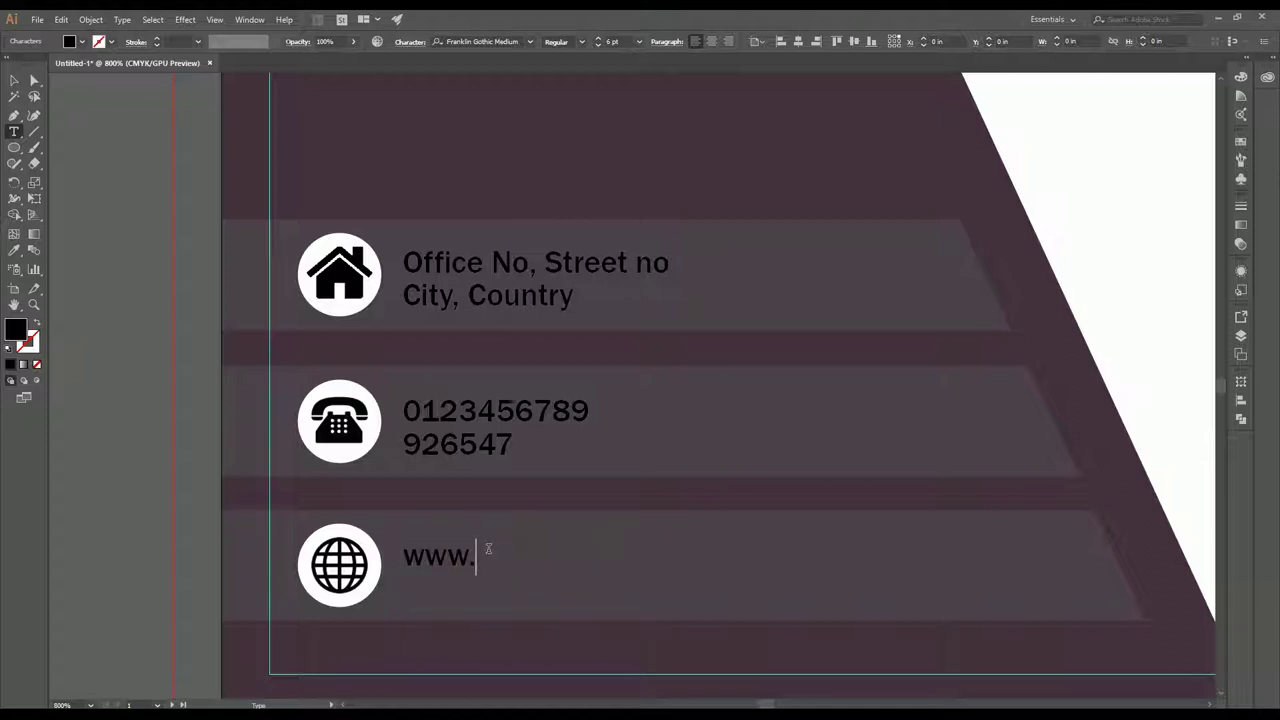
type("yoursite.com")
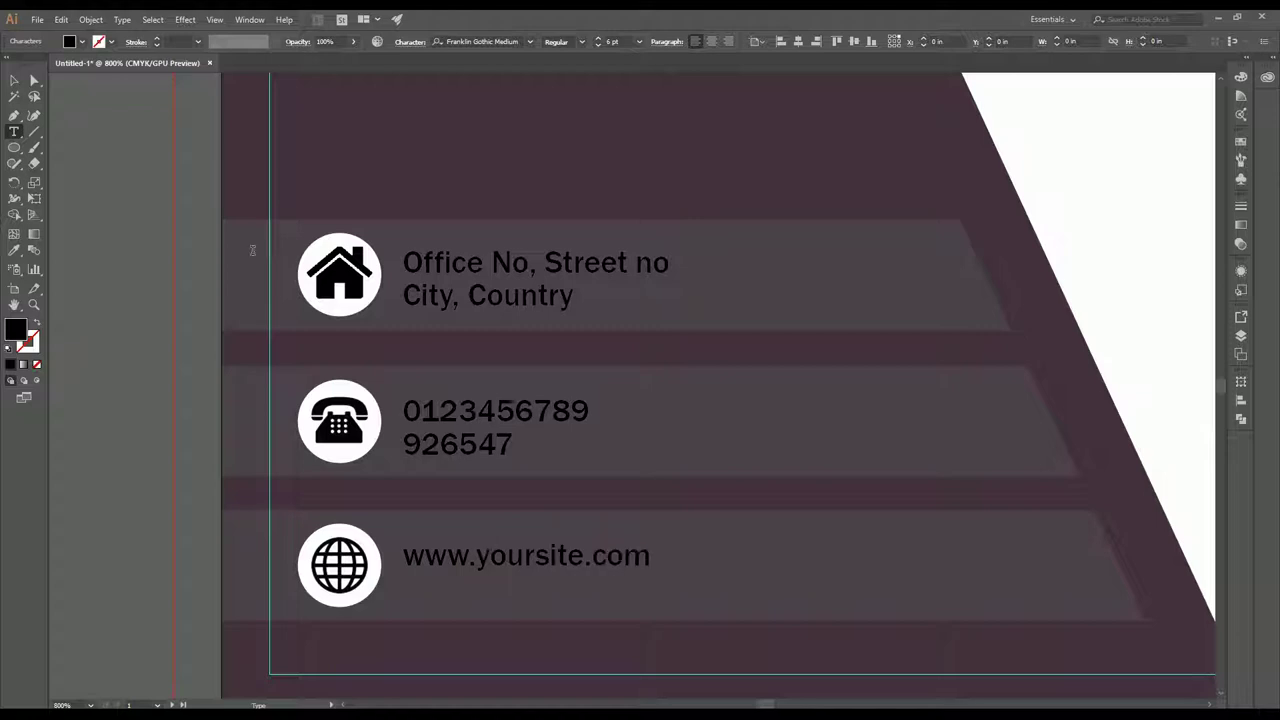
key("Escape")
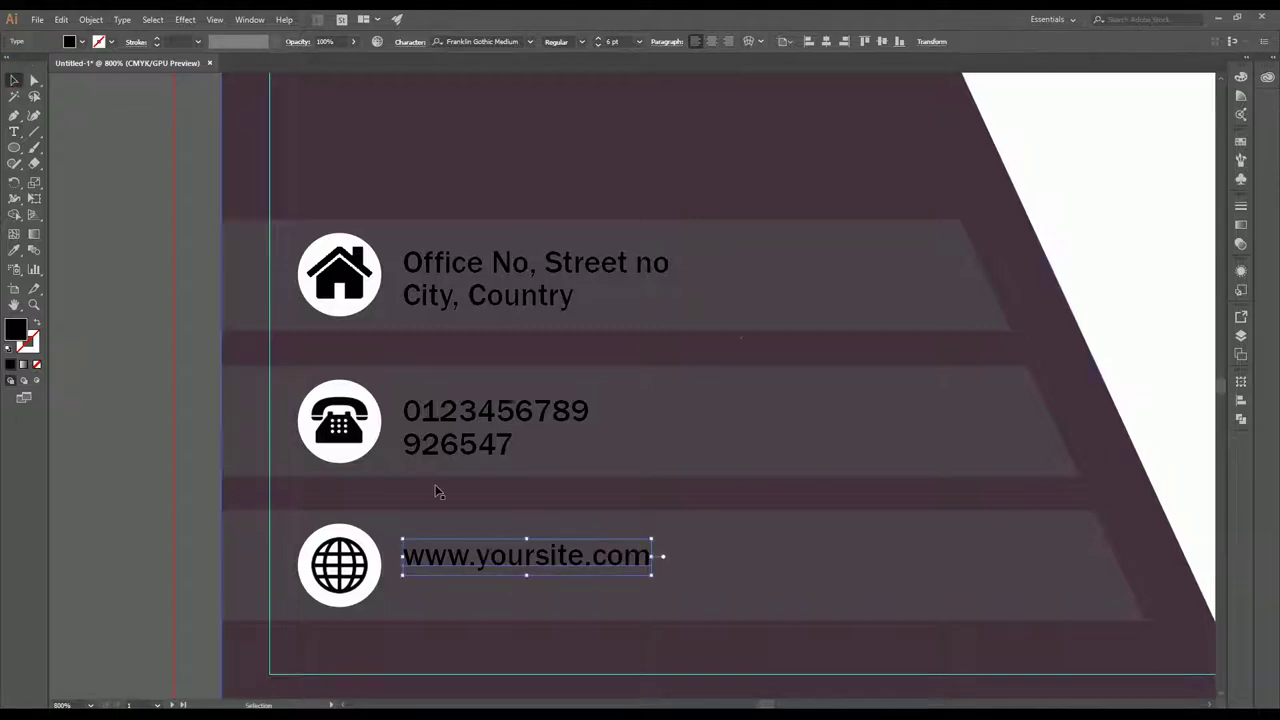
- Nudge the website text down and the phone-number text up slightly
left_click_drag(485, 555, 484, 570)
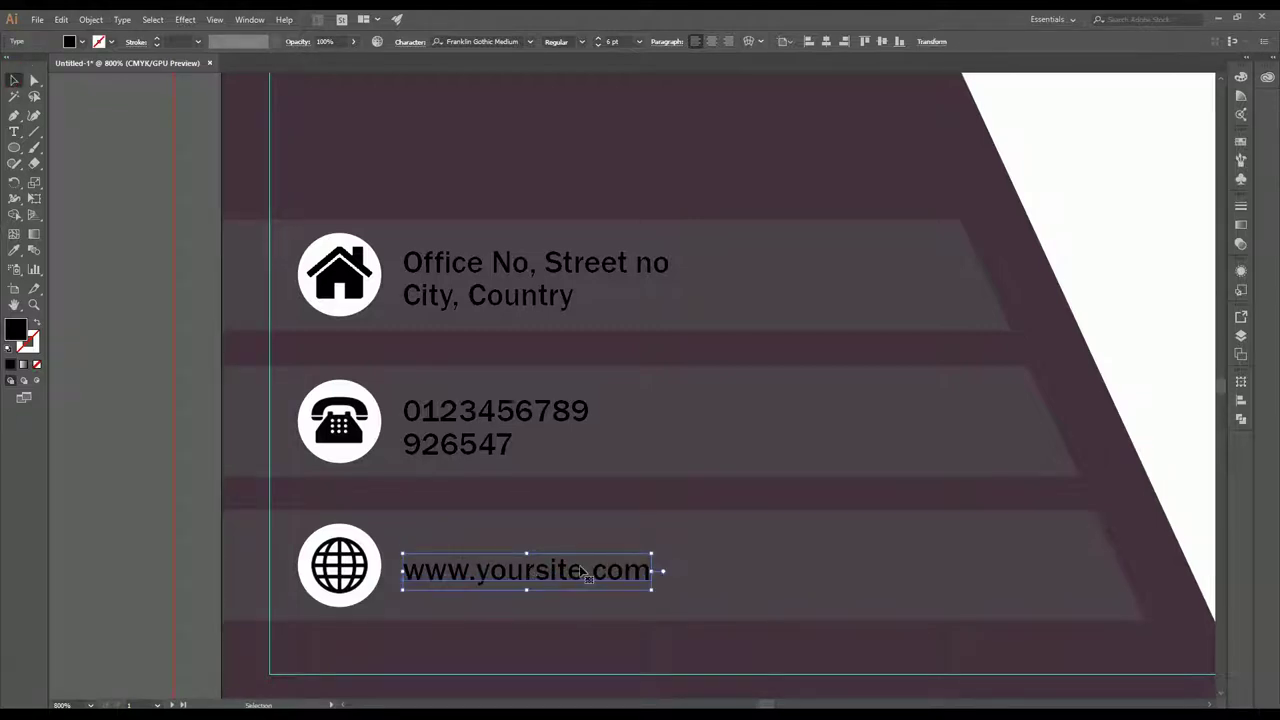
left_click(631, 516)
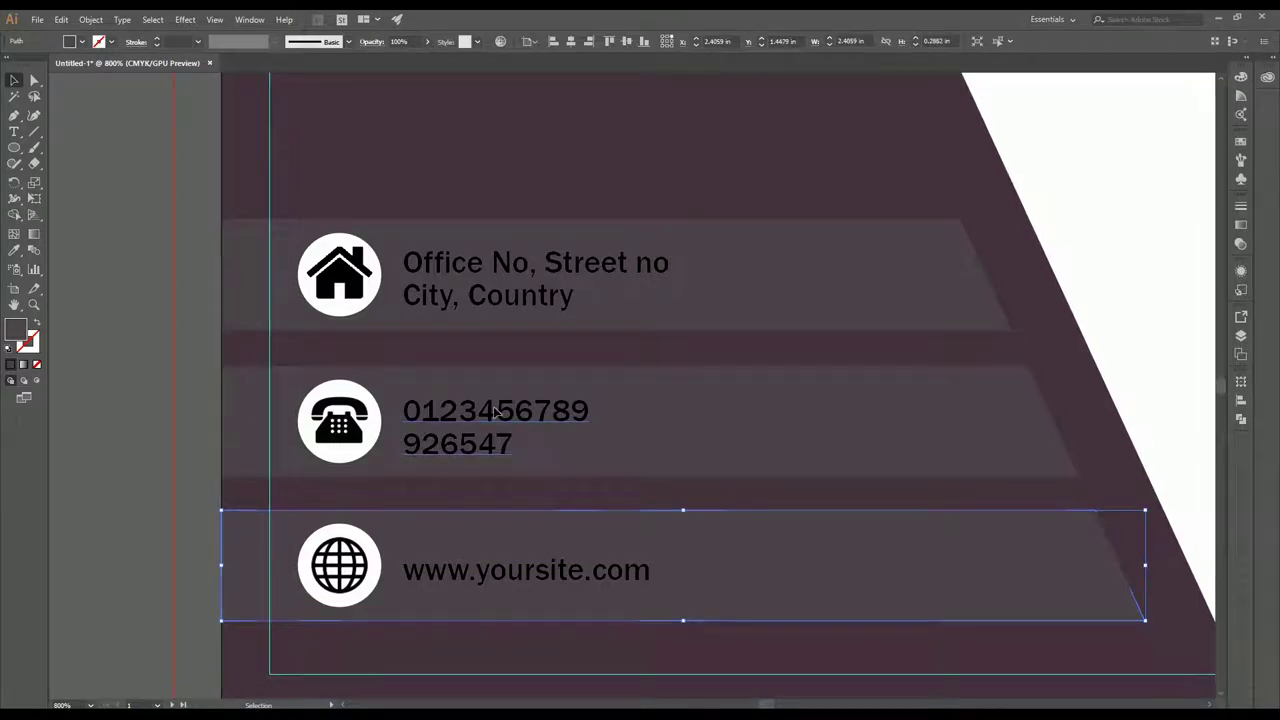
left_click_drag(557, 417, 557, 411)
left_click(692, 354)
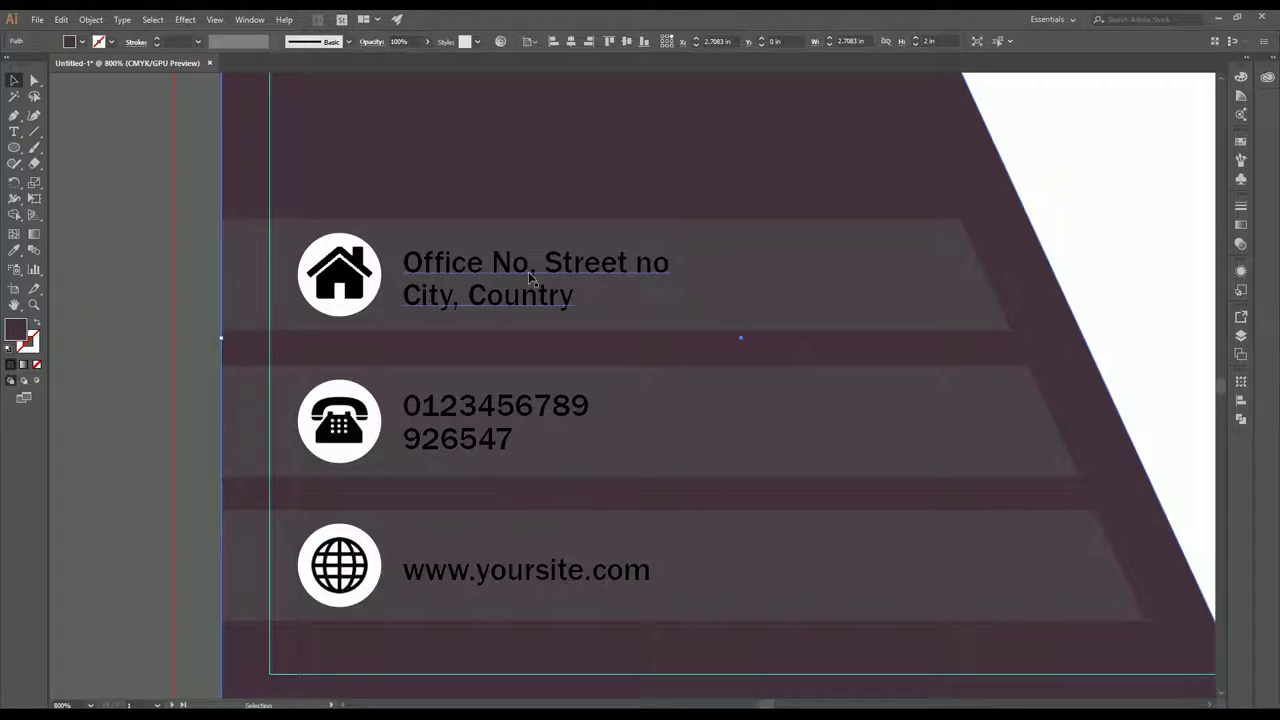
- Make the address, phone and website texts white
left_click(490, 280)
left_click(495, 420, "shift")
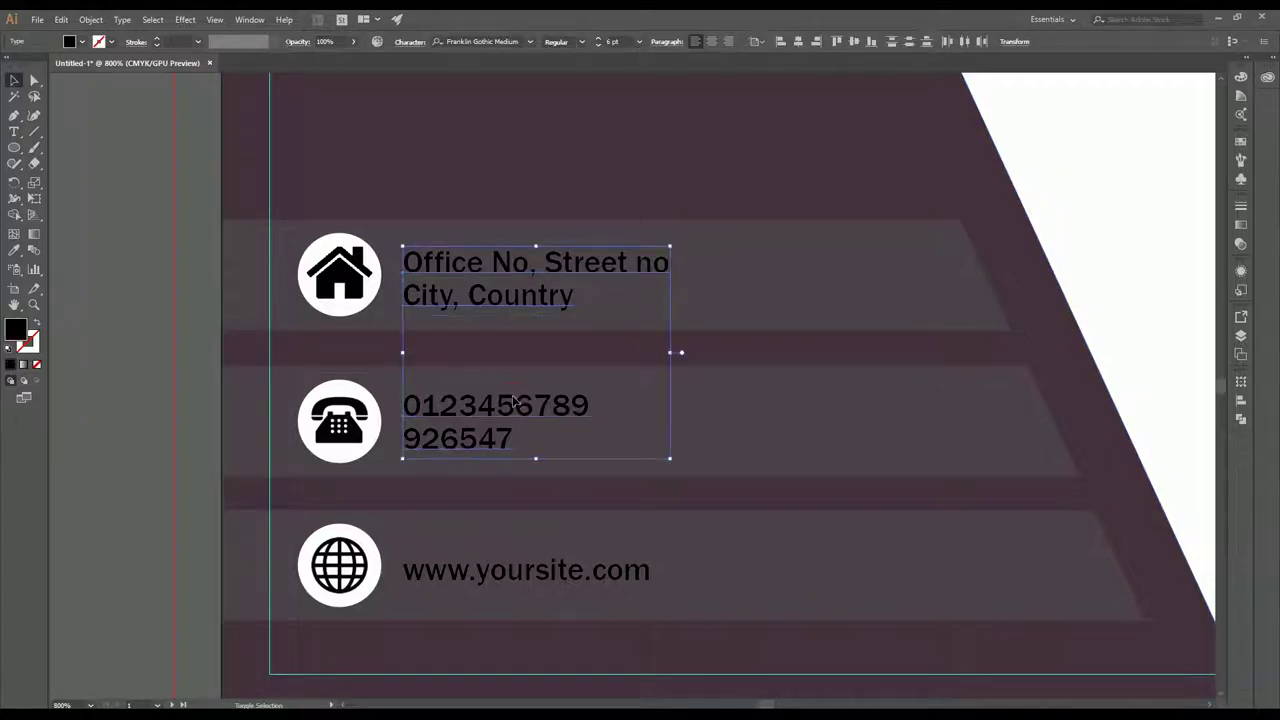
left_click(517, 578, "shift")
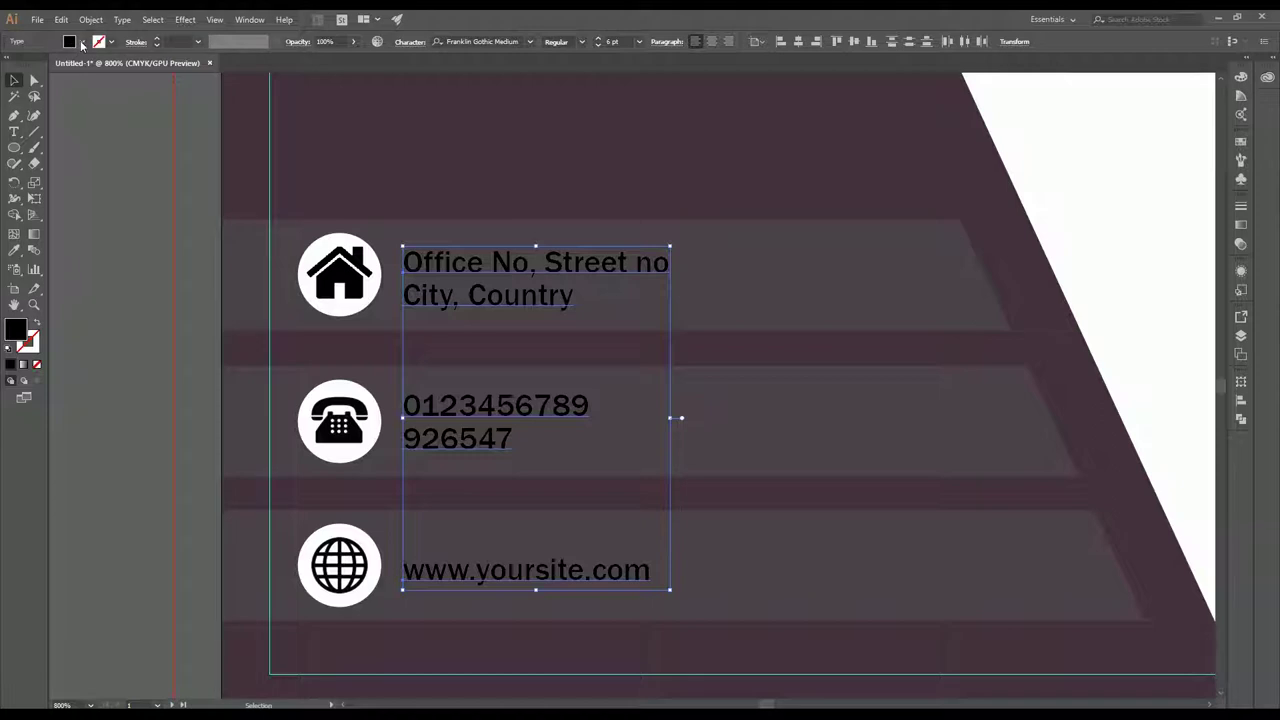
left_click(83, 44)
left_click(33, 70)
left_click(524, 147)
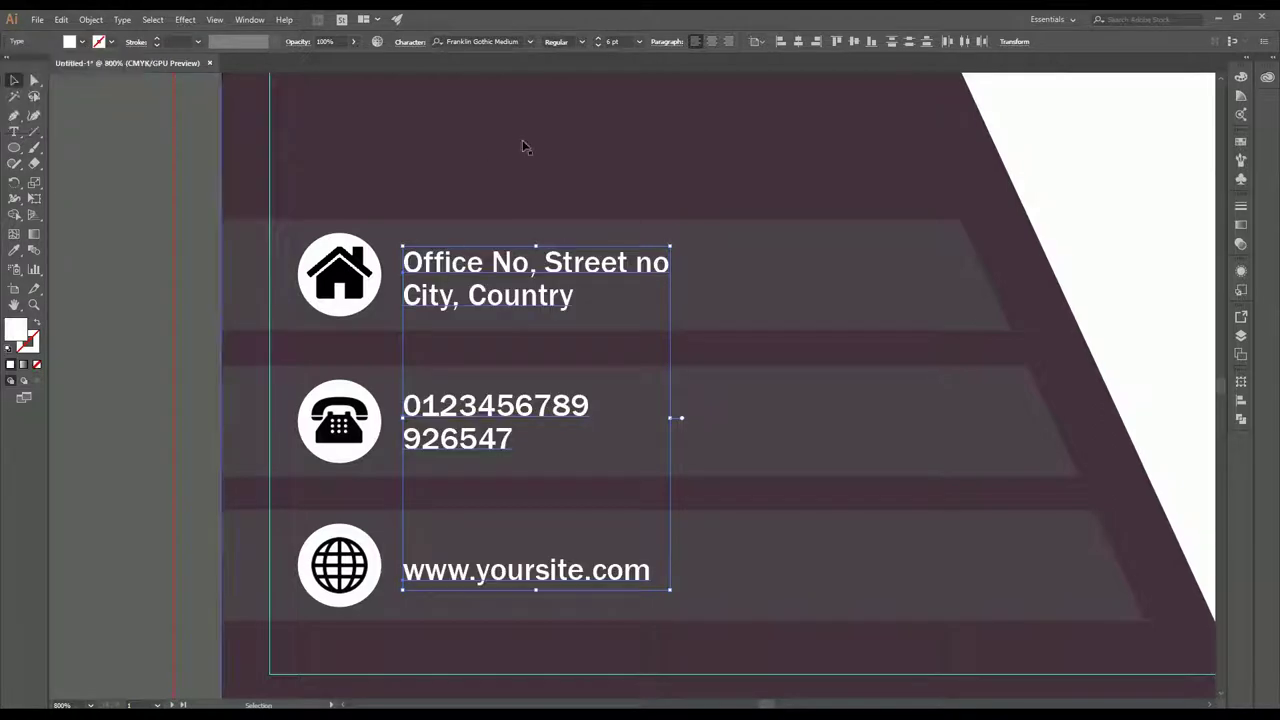
left_click(760, 177)
- Shift the three contact texts together slightly to the right
scroll(806, 191, "down", 2)
left_click(806, 230)
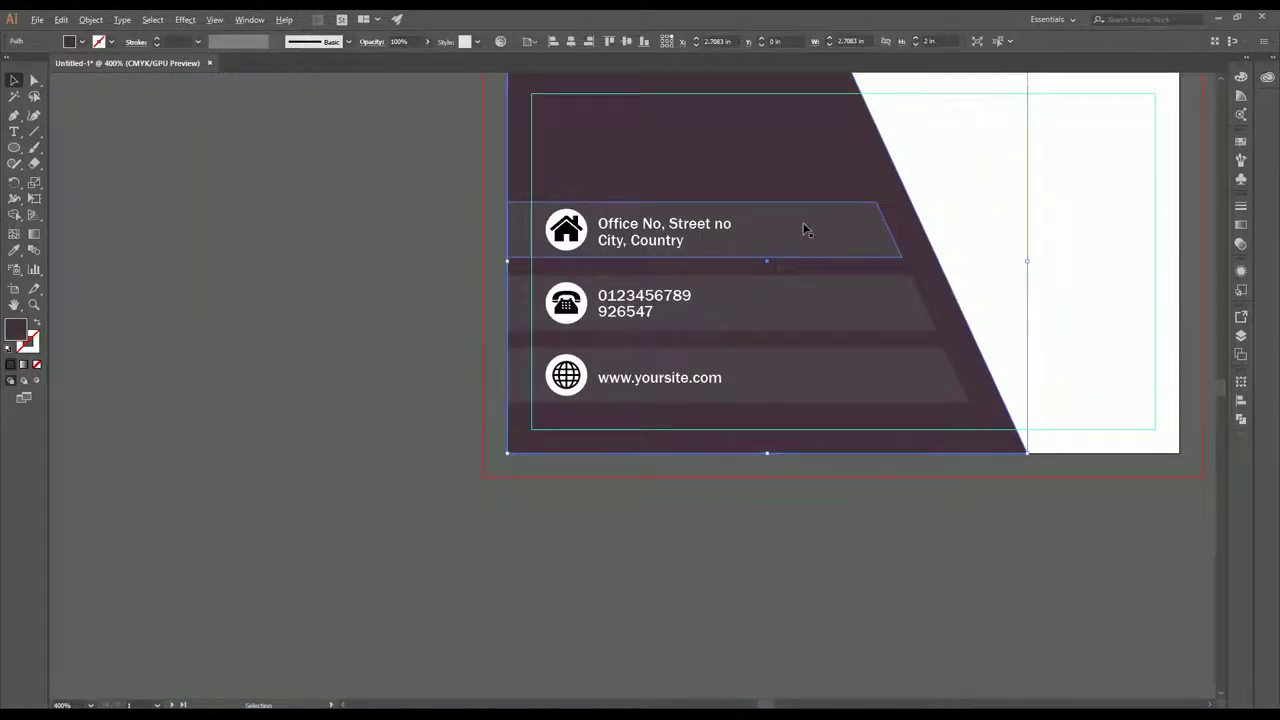
scroll(780, 230, "up", 1)
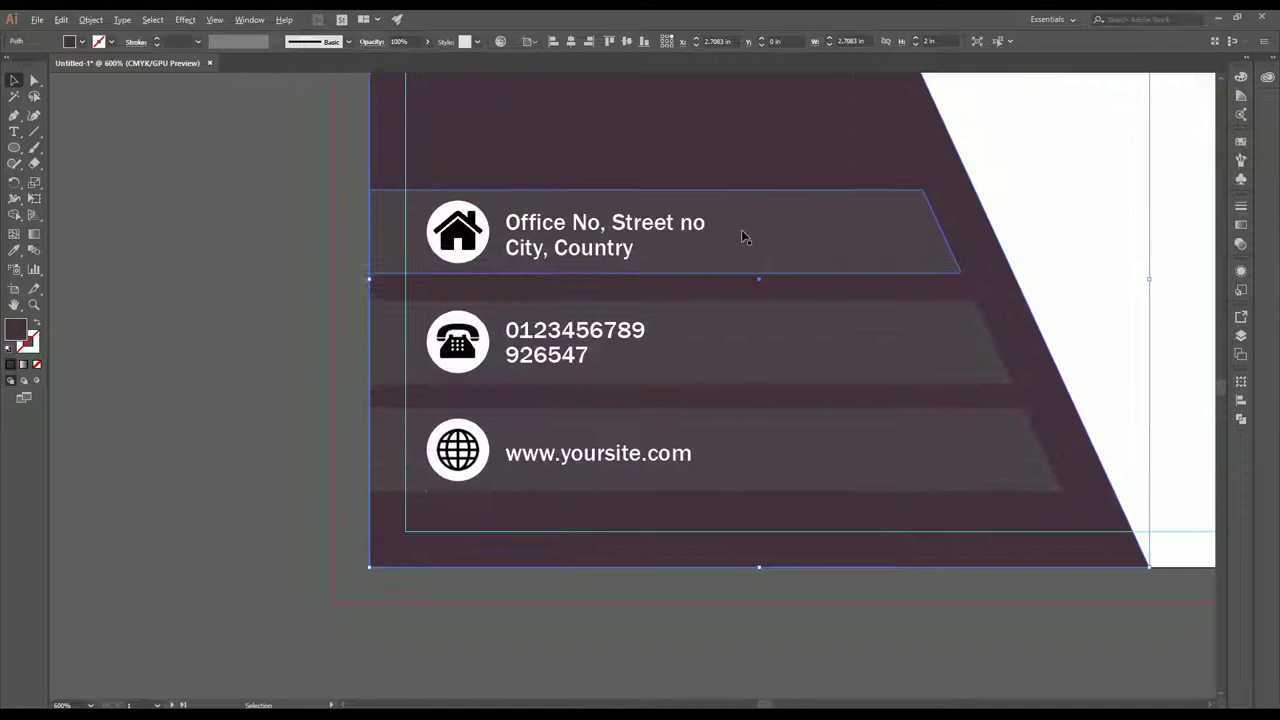
left_click(583, 248)
left_click(576, 340, "shift")
left_click(583, 458, "shift")
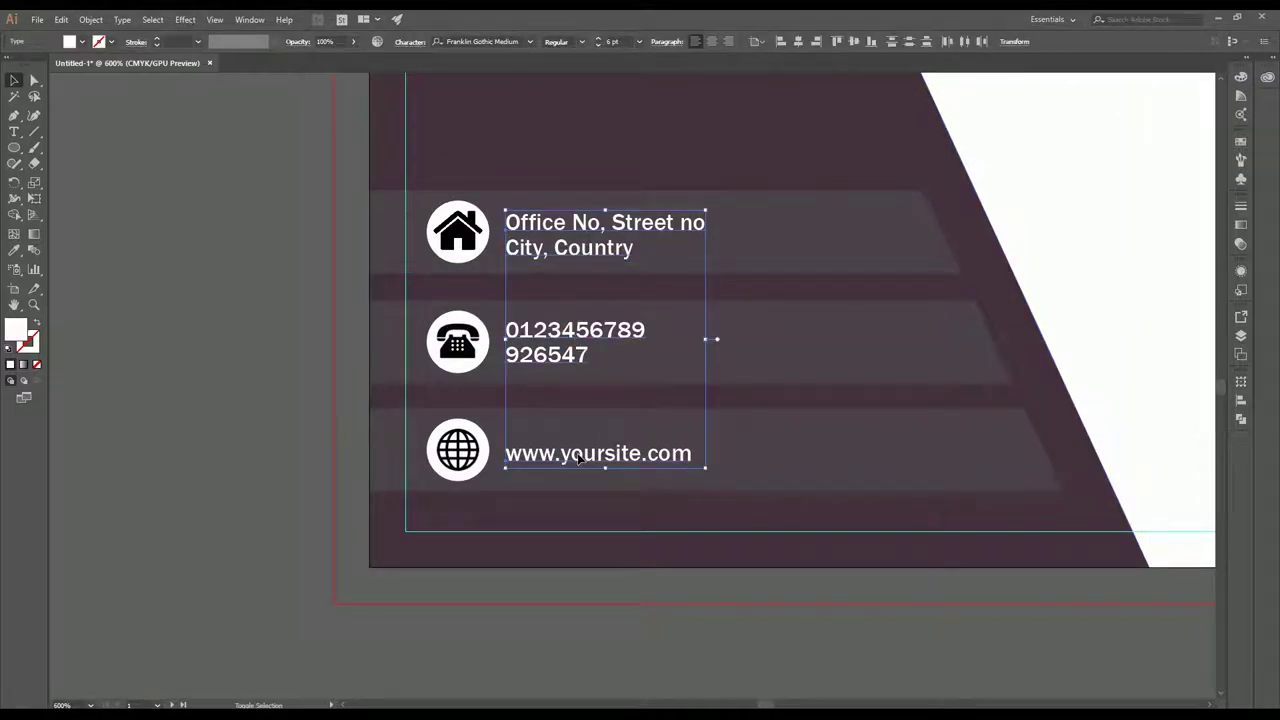
key("Right")
key("Right")
key("Right")
key("Right")
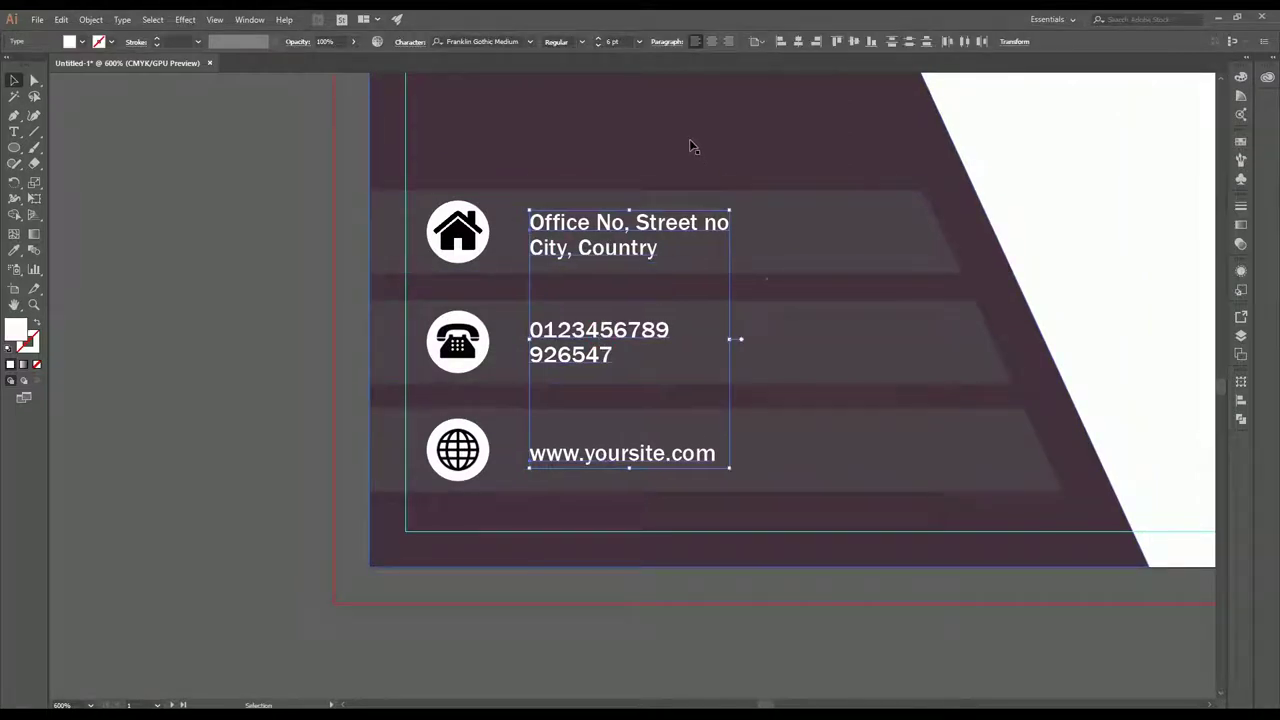
- Pan the view to show the whole business card
left_click(688, 138)
scroll(690, 142, "down", 1)
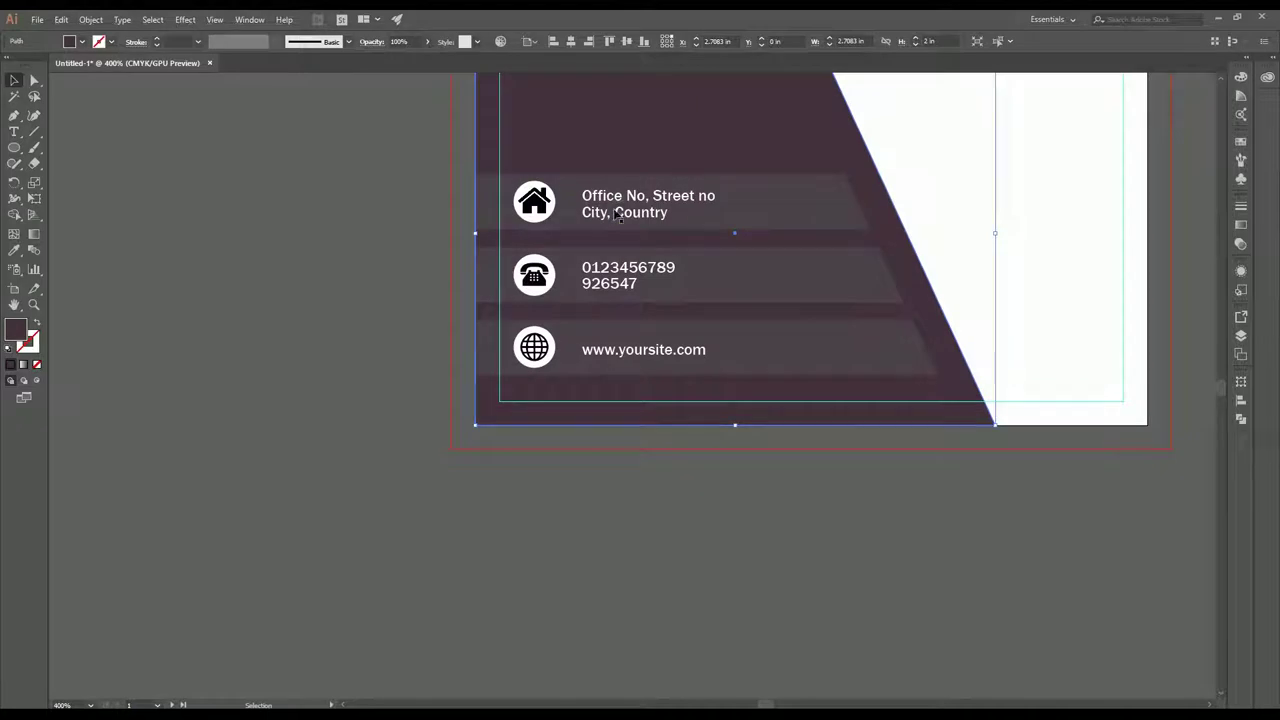
left_click(541, 205, "shift")
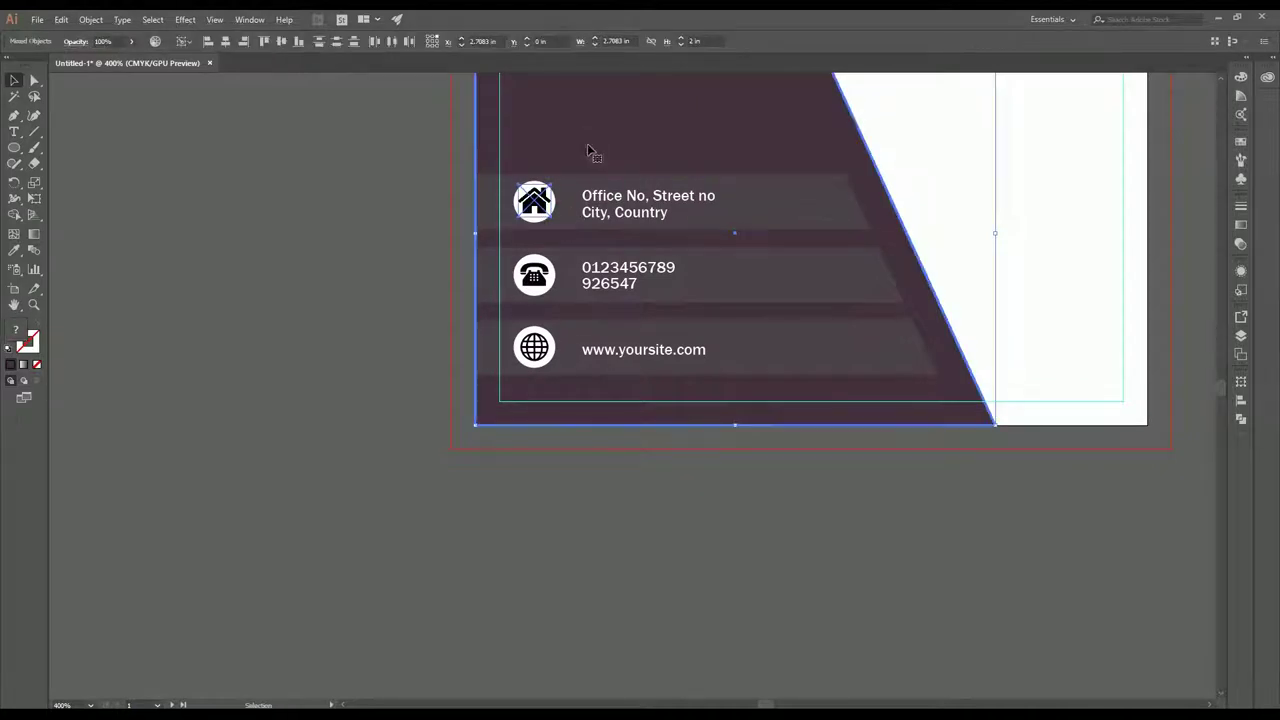
left_click(793, 190)
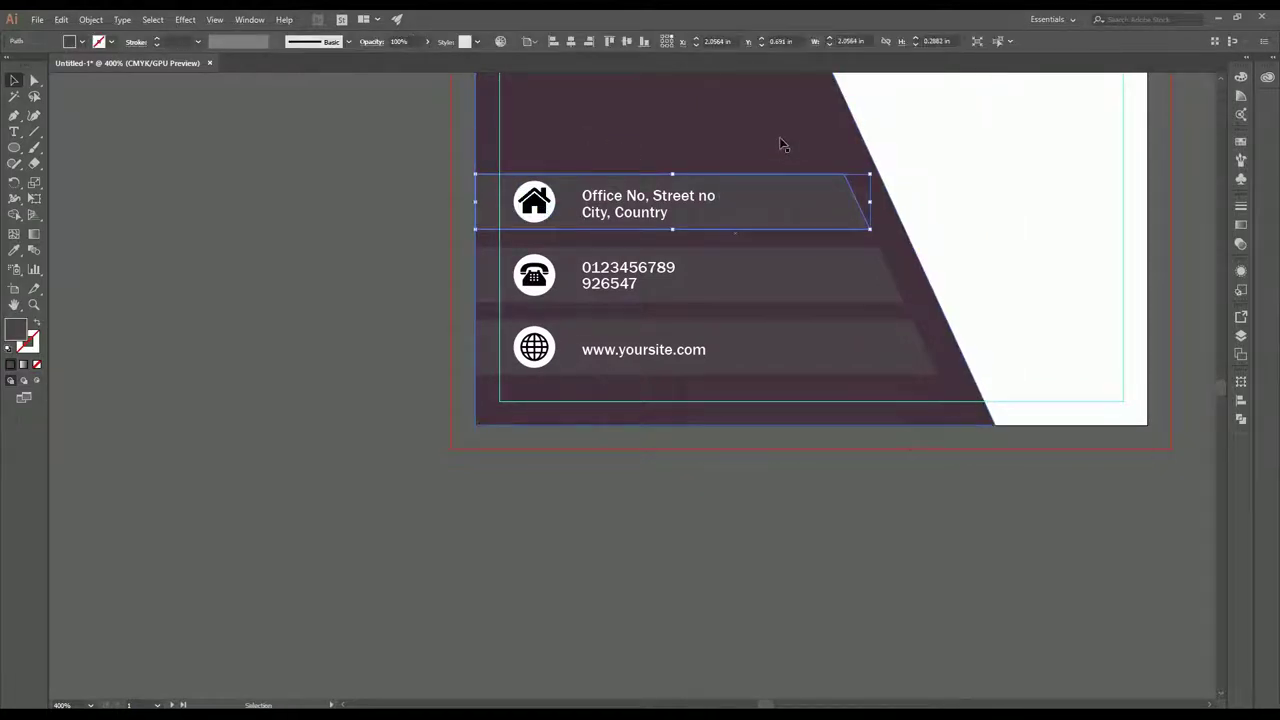
left_click(697, 137)
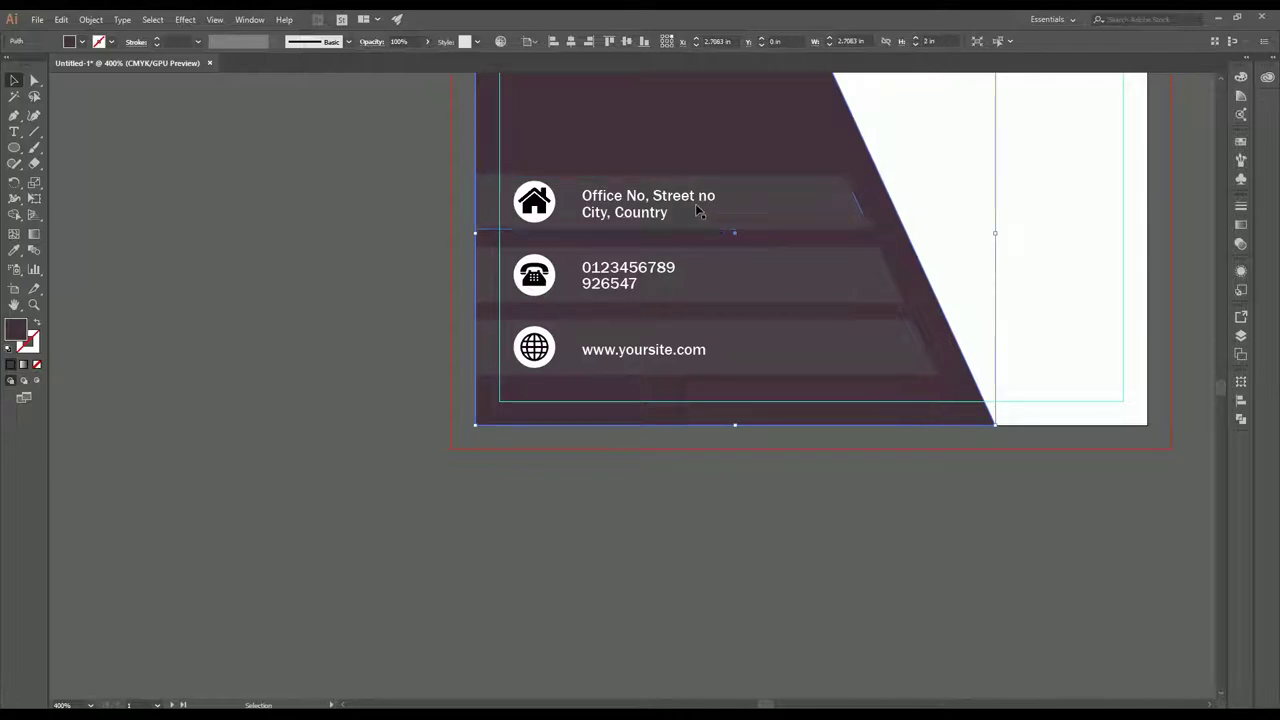
left_click_drag(717, 137, 680, 260)
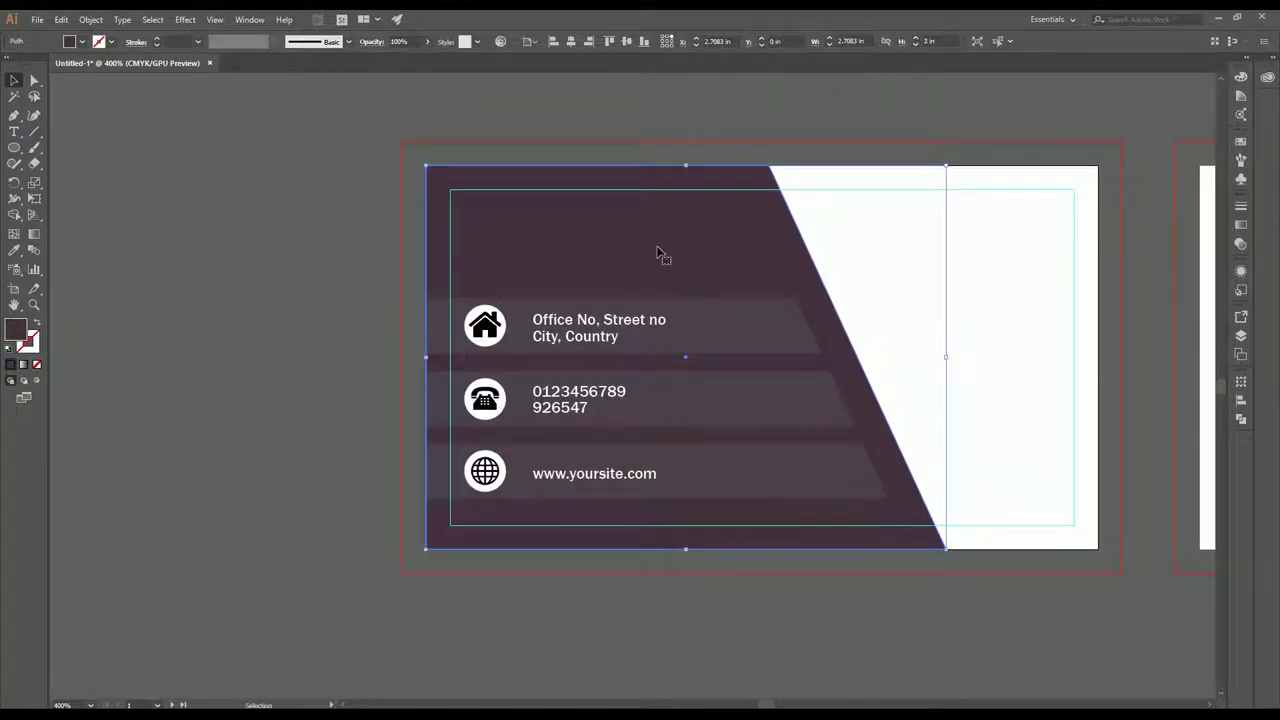
- Add a two-line 'Your Name / Desgination' text block near the card's top-left
left_click(14, 131)
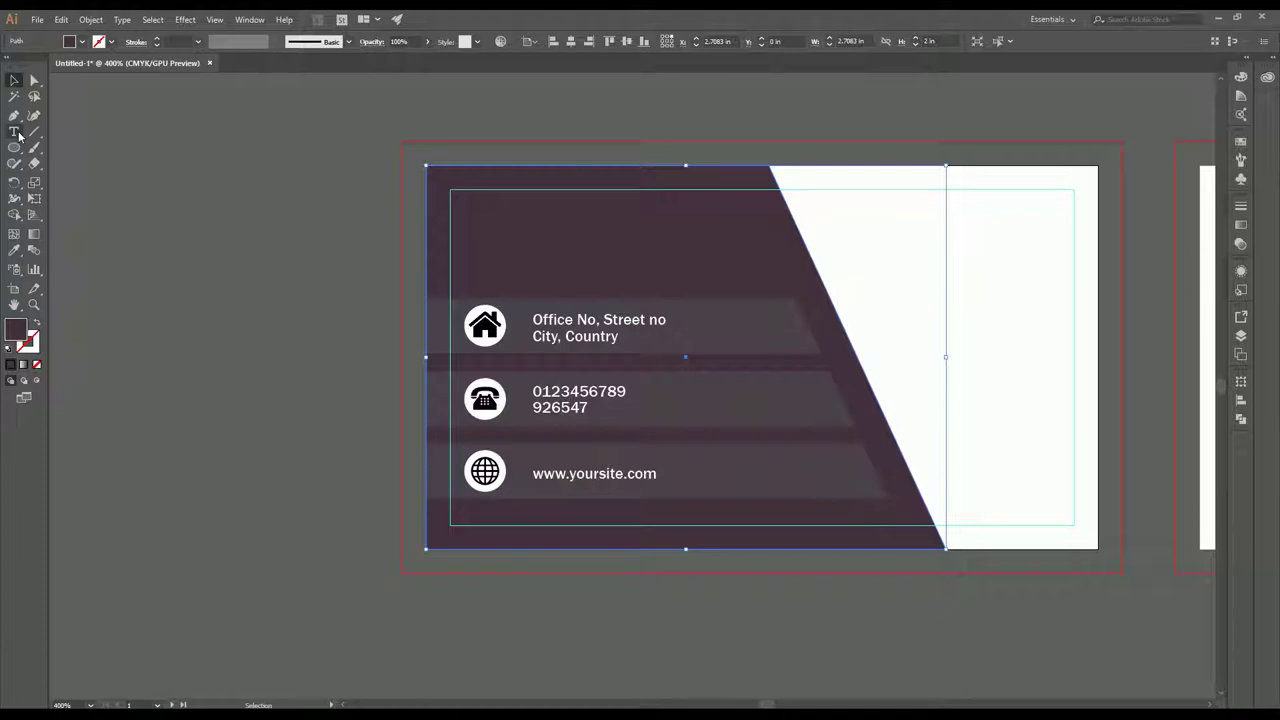
left_click(486, 221)
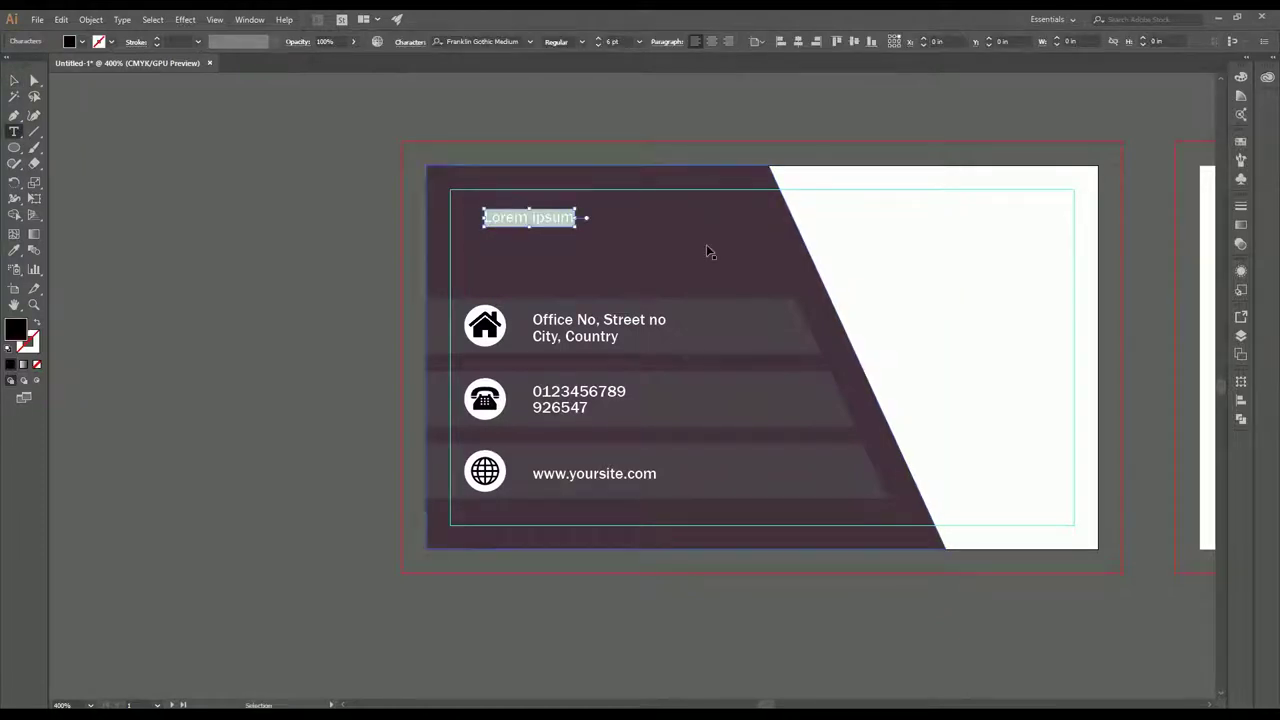
key("BackSpace")
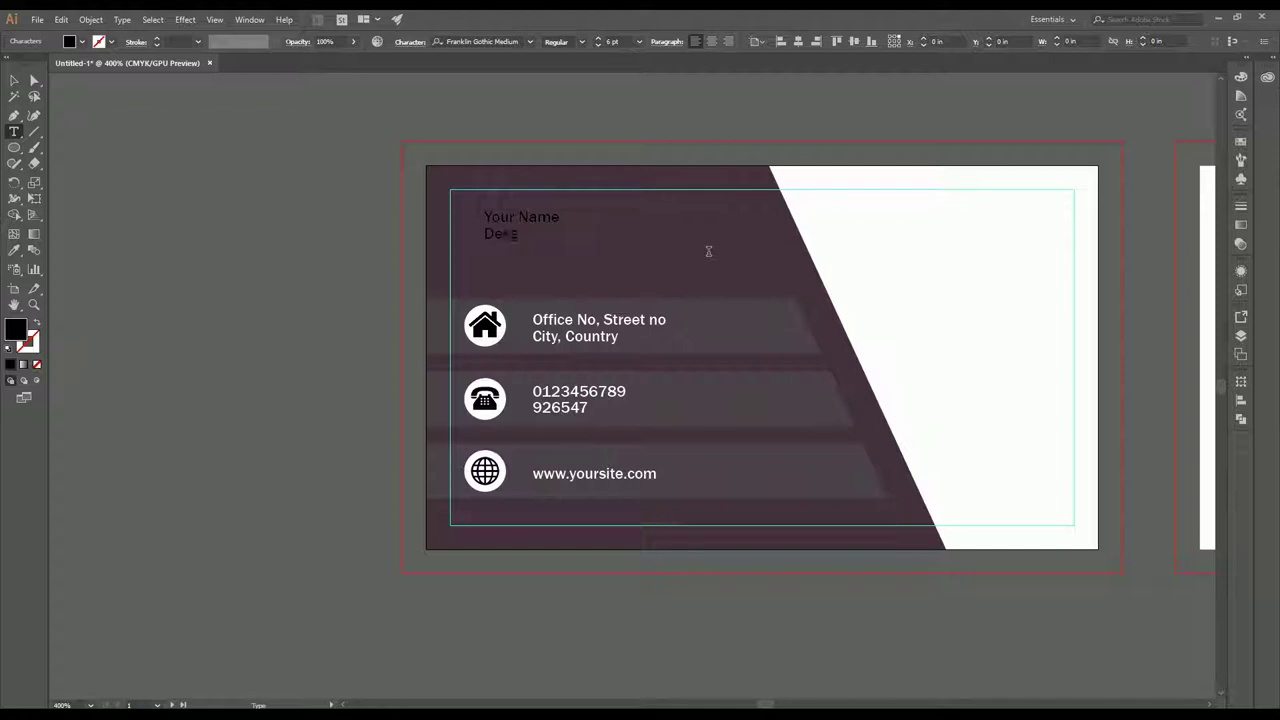
left_click(14, 80)
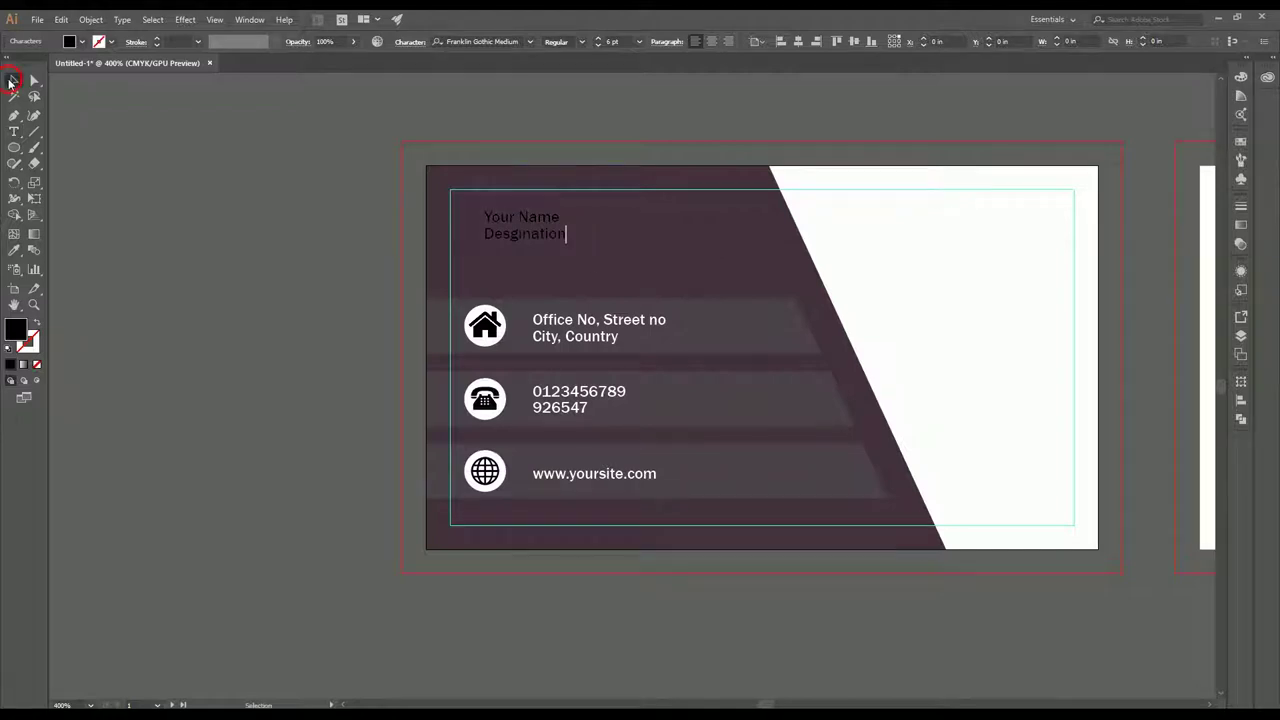
scroll(566, 256, "up", 1)
scroll(542, 253, "up", 3)
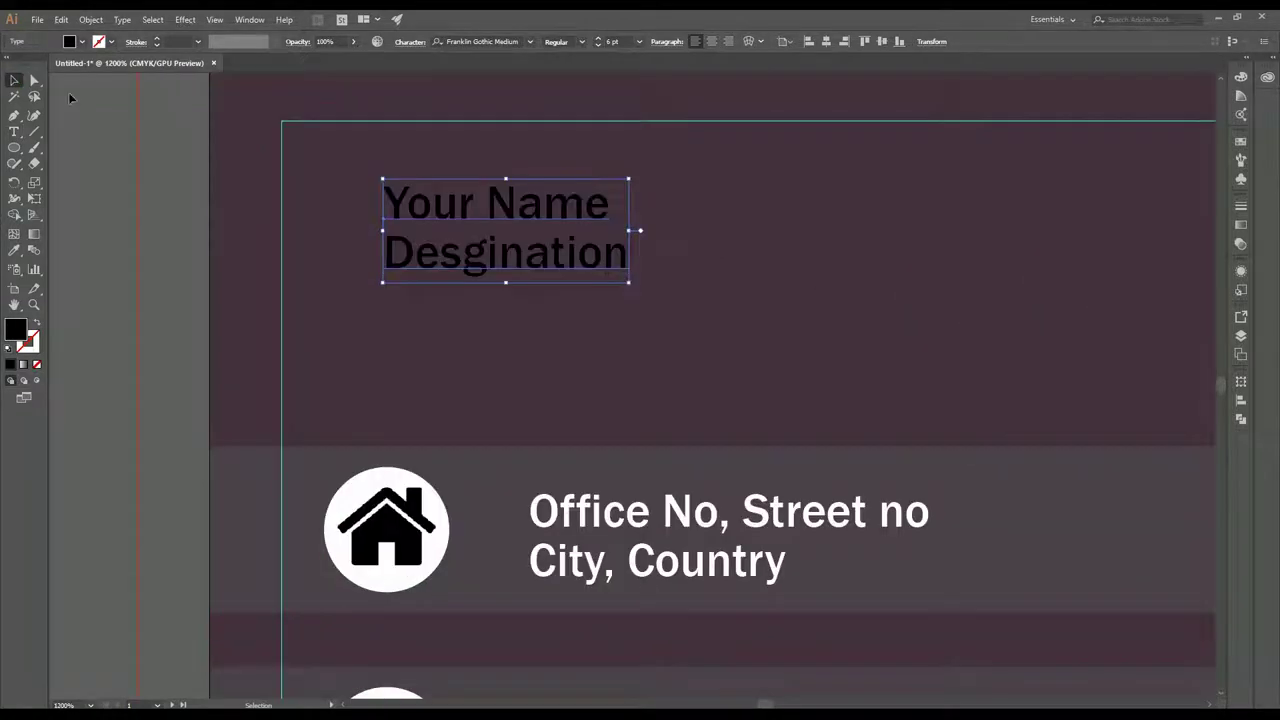
- Set Your Name in Franklin Gothic Demi and the designation in a Franklin Gothic font
left_click(14, 131)
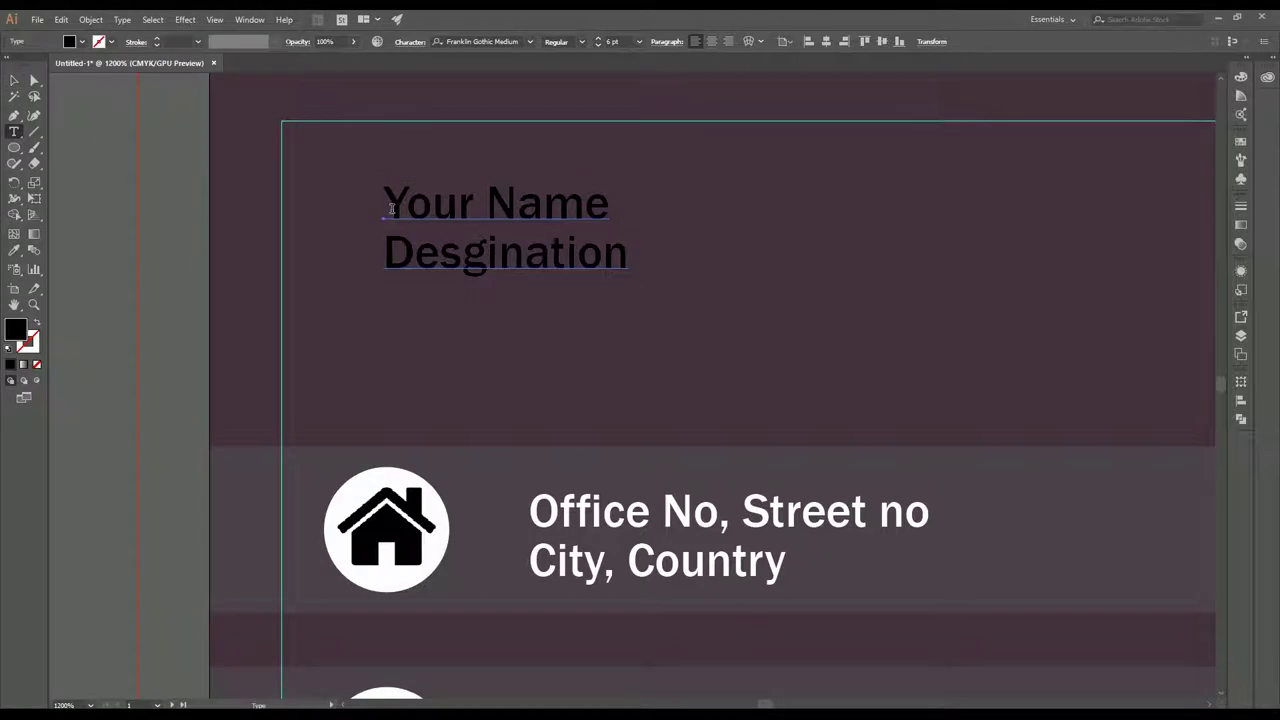
left_click_drag(384, 206, 646, 209)
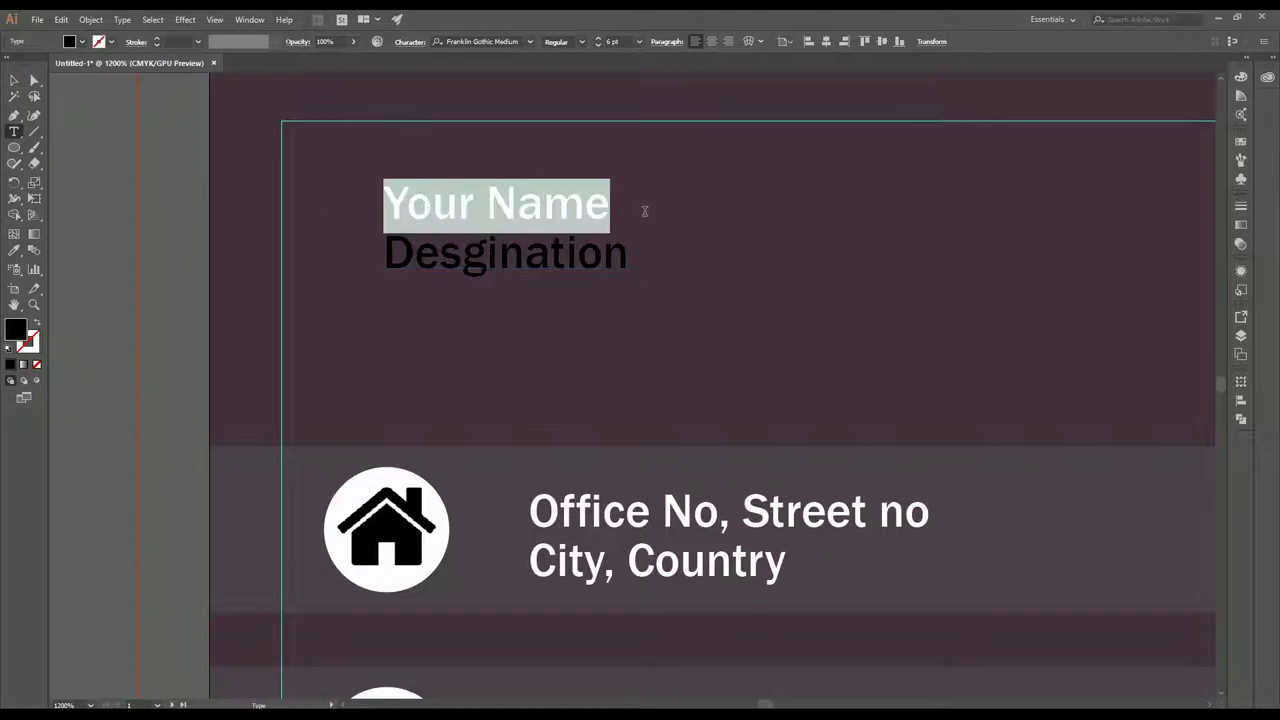
left_click(530, 42)
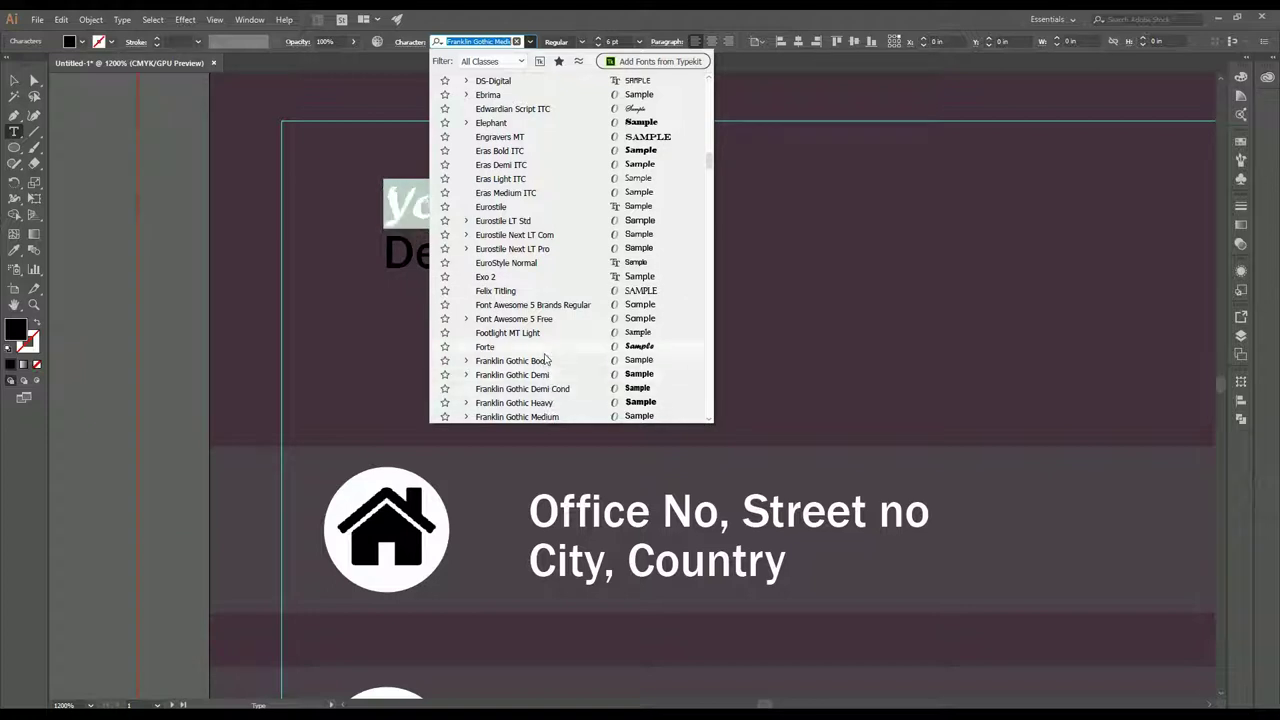
left_click(512, 375)
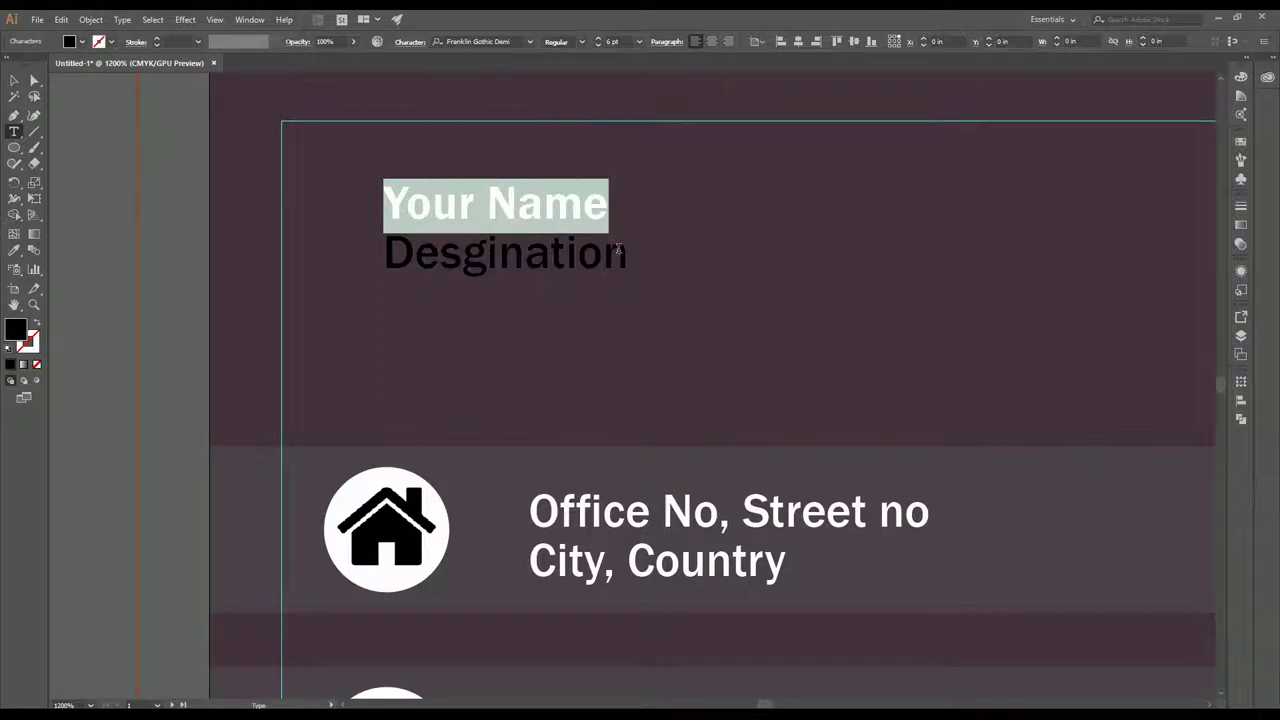
left_click_drag(626, 252, 453, 193)
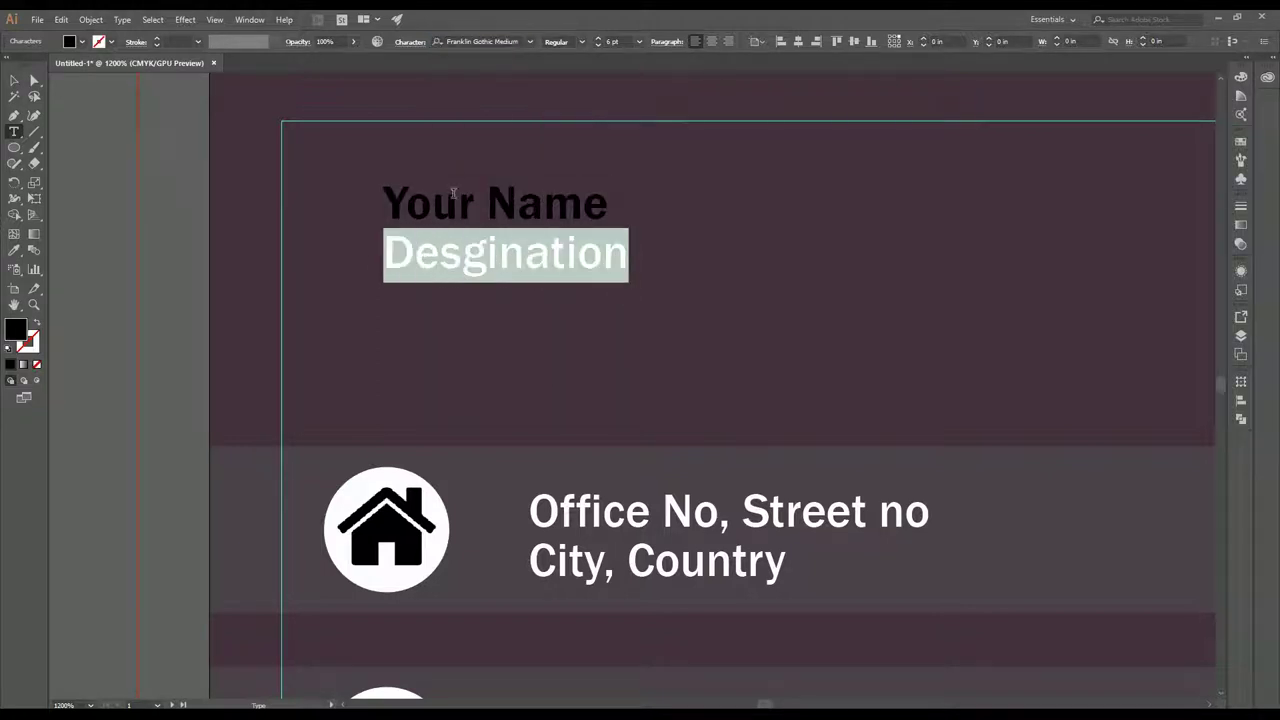
left_click(530, 42)
scroll(595, 362, "down", 1)
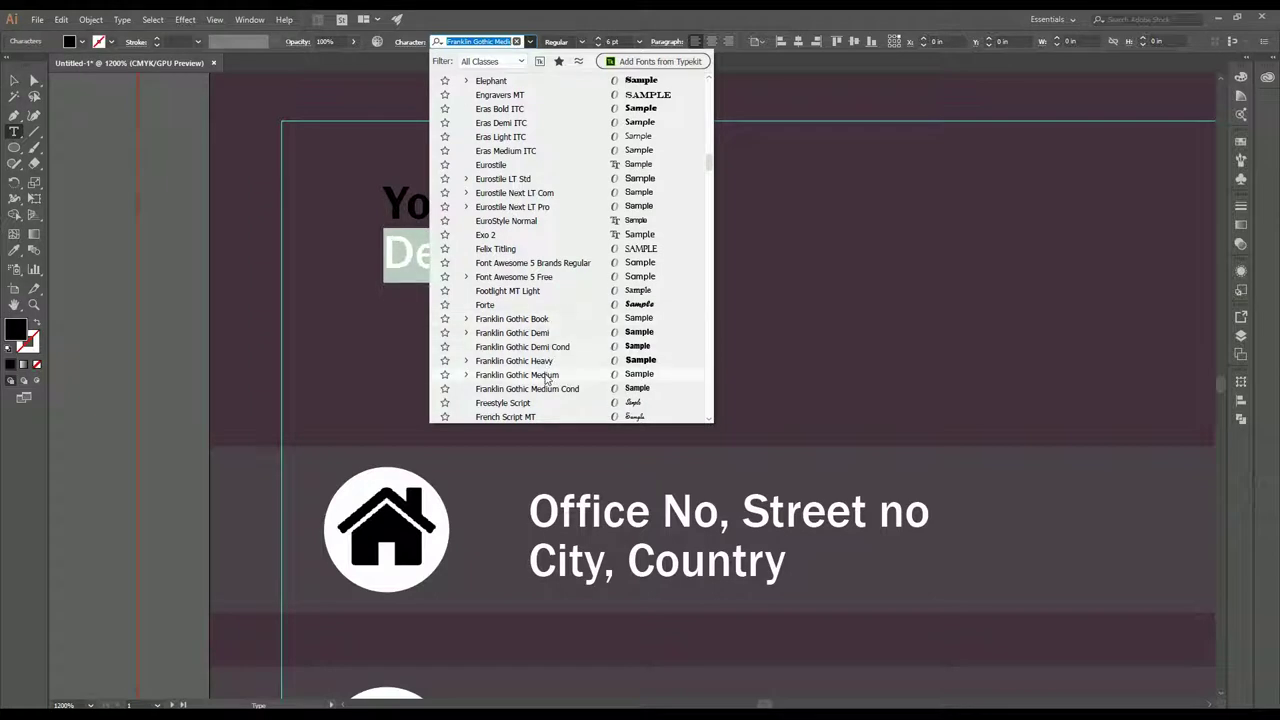
left_click(547, 319)
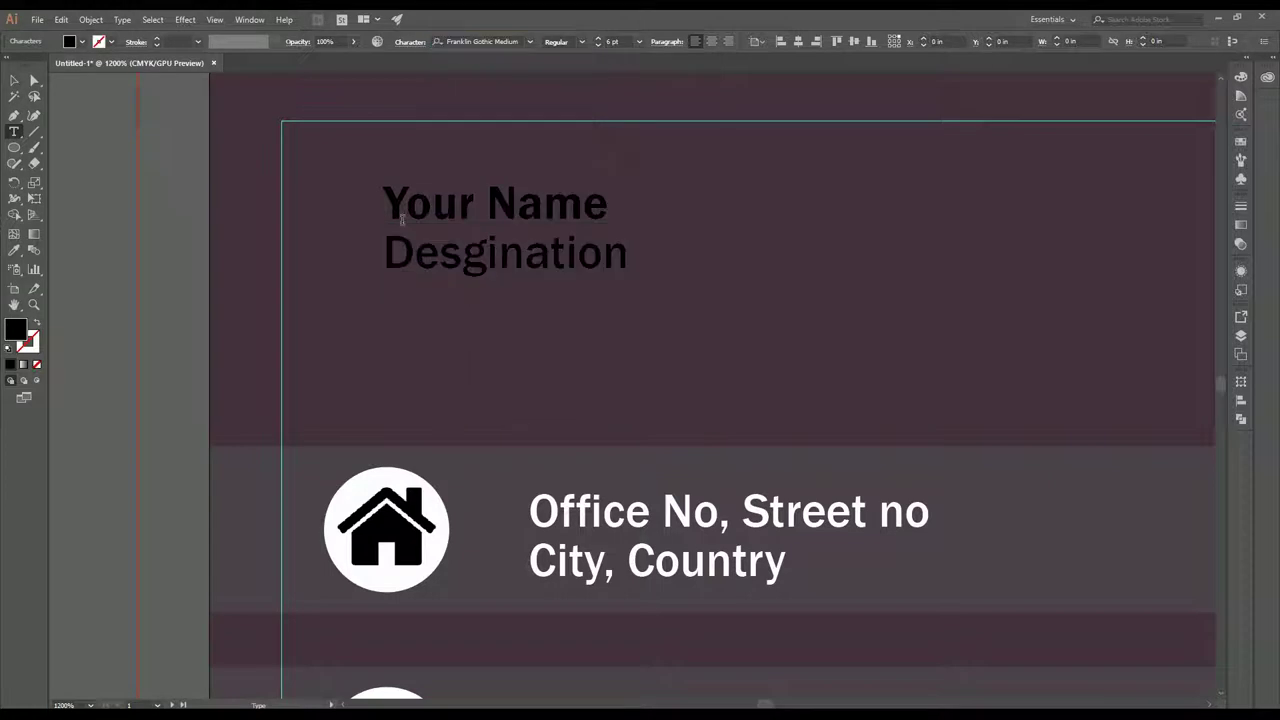
- Set Your Name to 18 pt and move the name block slightly left and down
left_click_drag(384, 203, 623, 205)
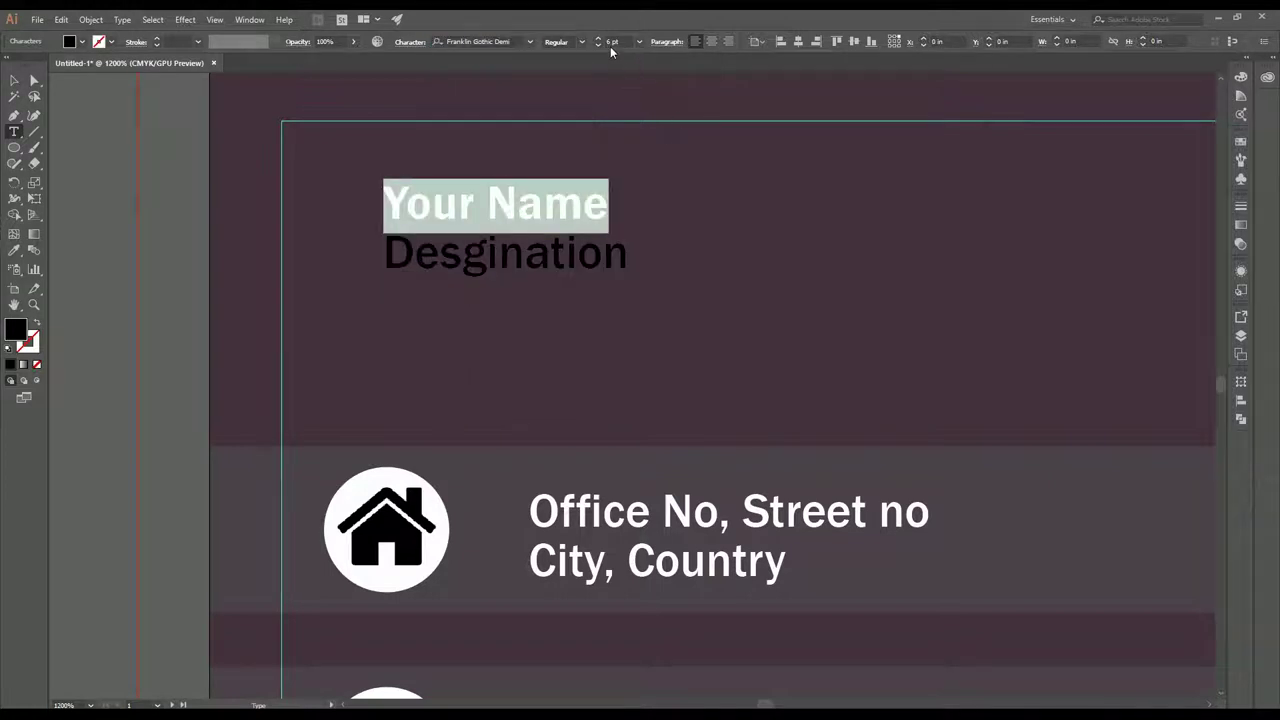
left_click(639, 41)
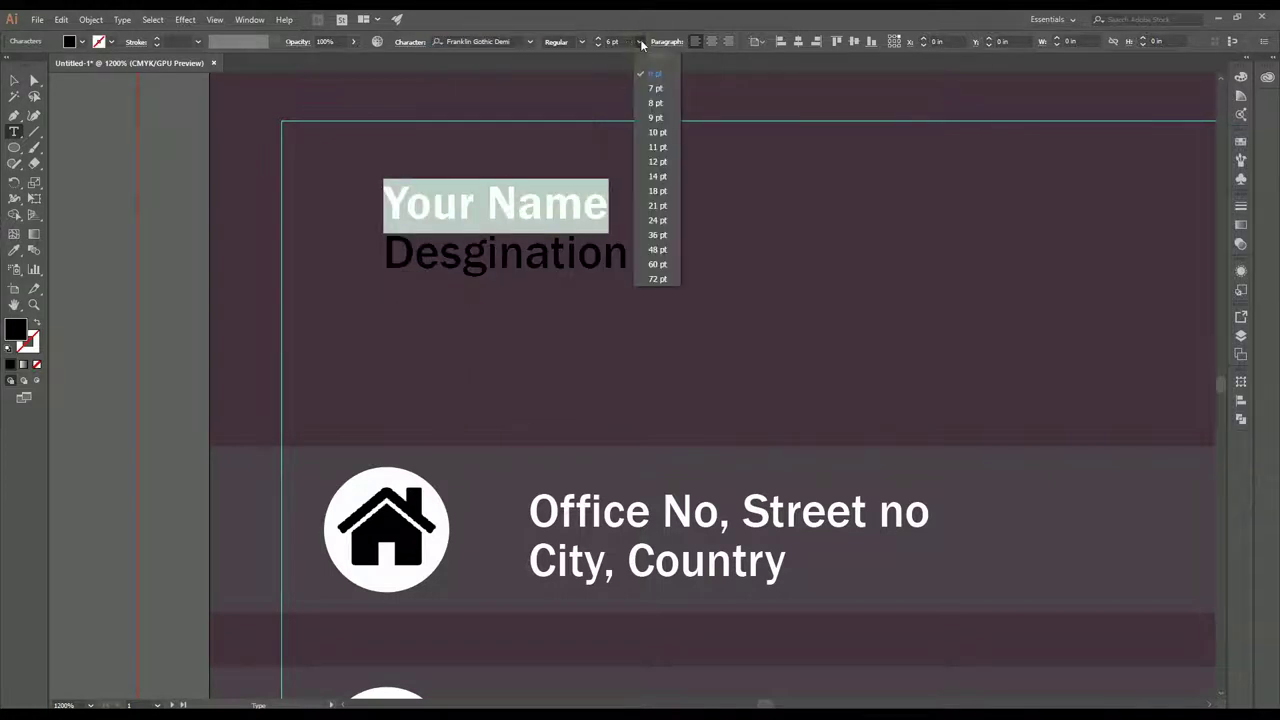
left_click(657, 235)
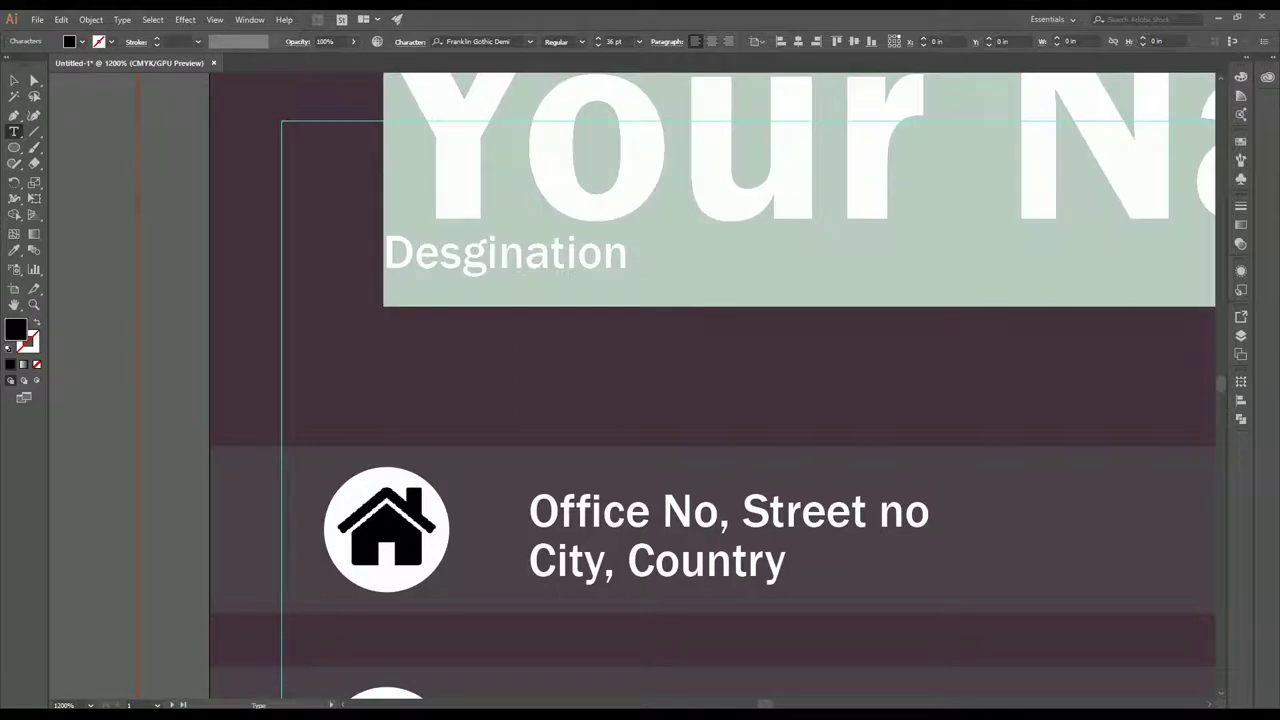
left_click(640, 42)
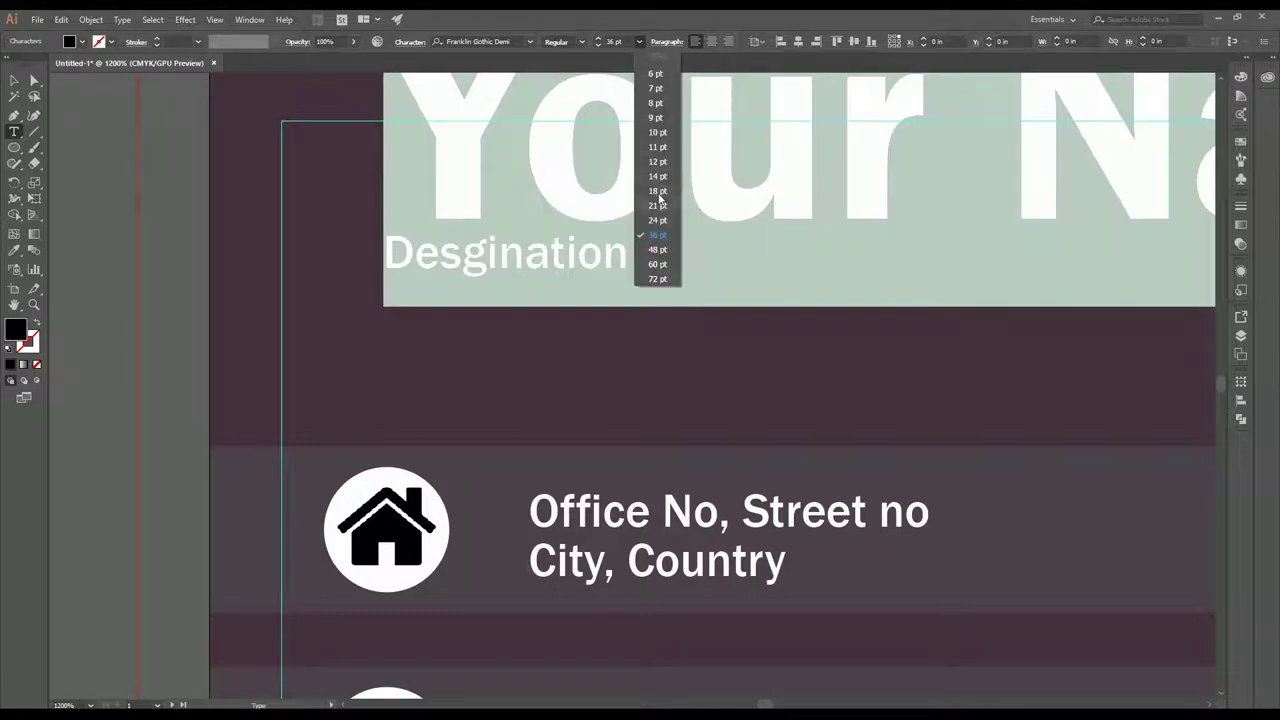
left_click(660, 192)
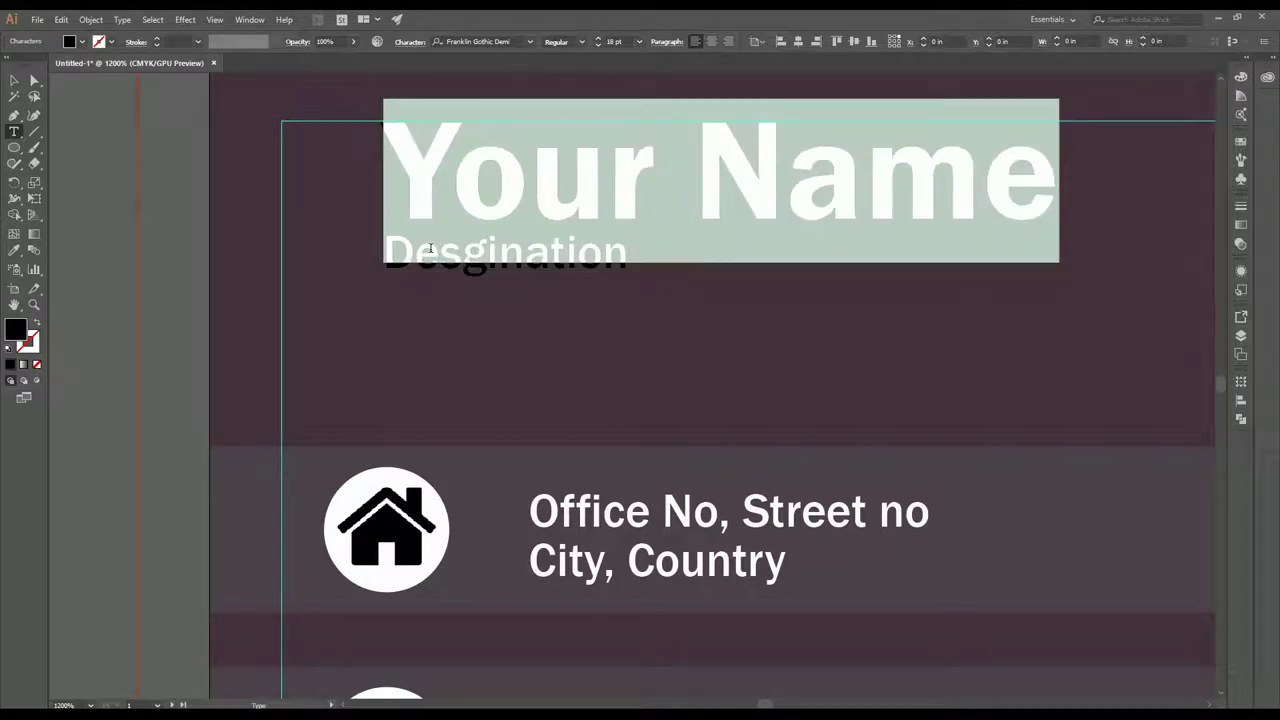
key("Escape")
scroll(480, 237, "down", 1)
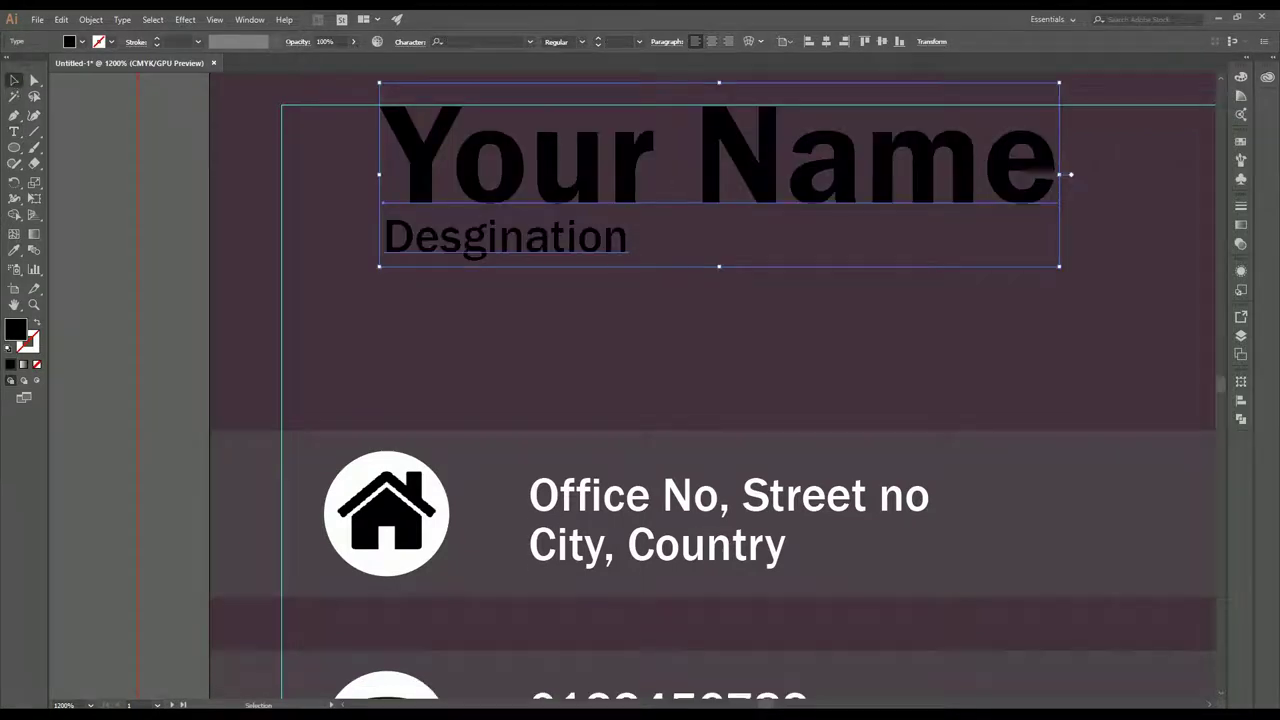
scroll(635, 248, "down", 3)
left_click_drag(690, 214, 668, 236)
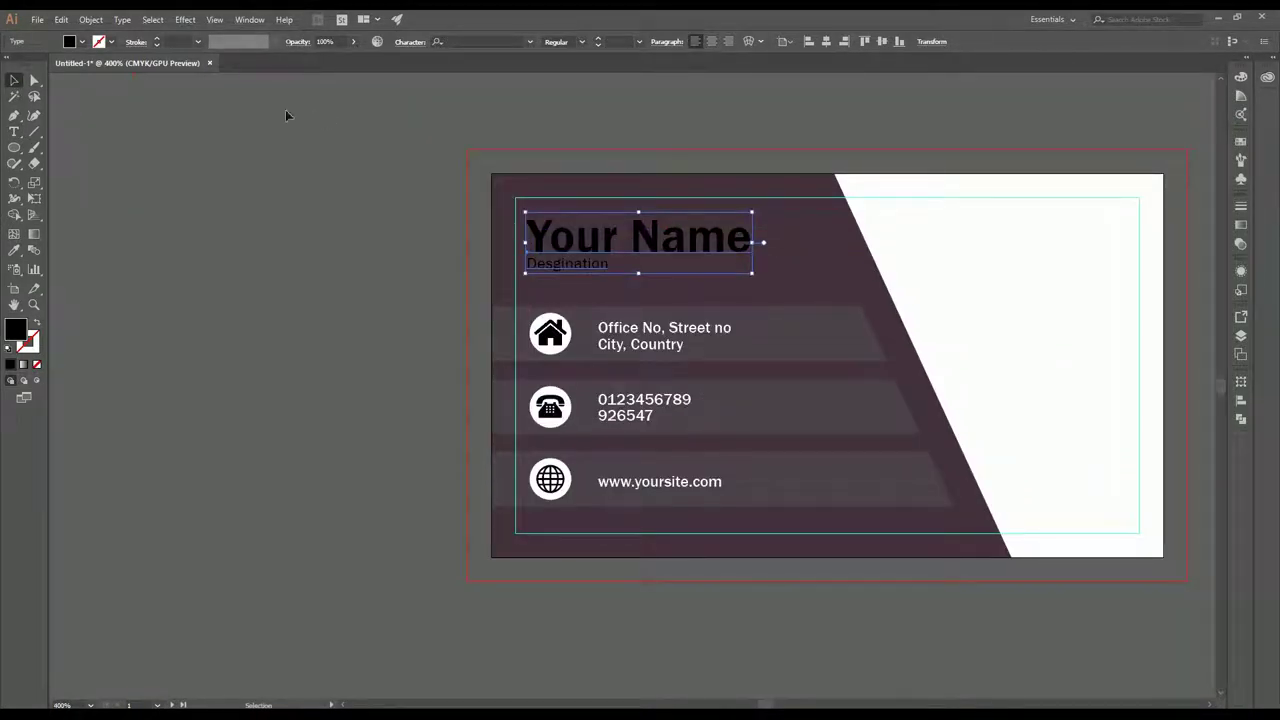
- Set the Your Name text to 14 pt
left_click(14, 115)
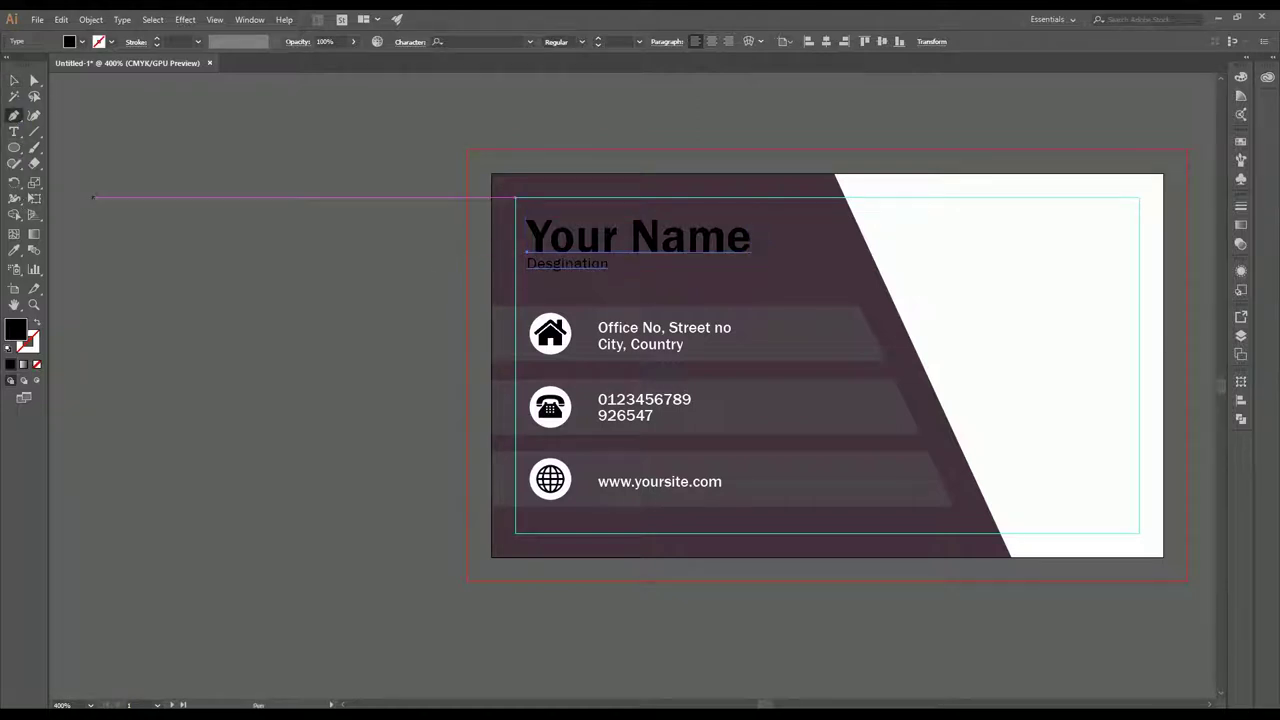
left_click(14, 131)
left_click_drag(535, 245, 752, 240)
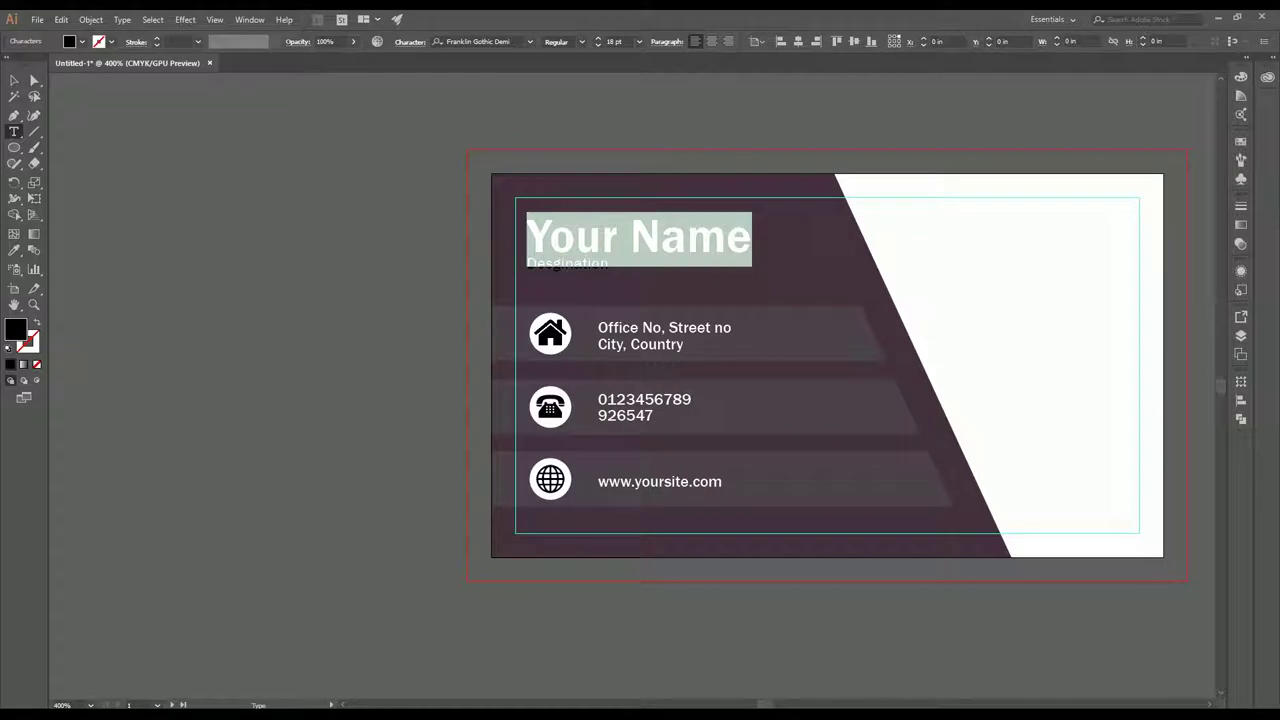
left_click(638, 41)
left_click(660, 170)
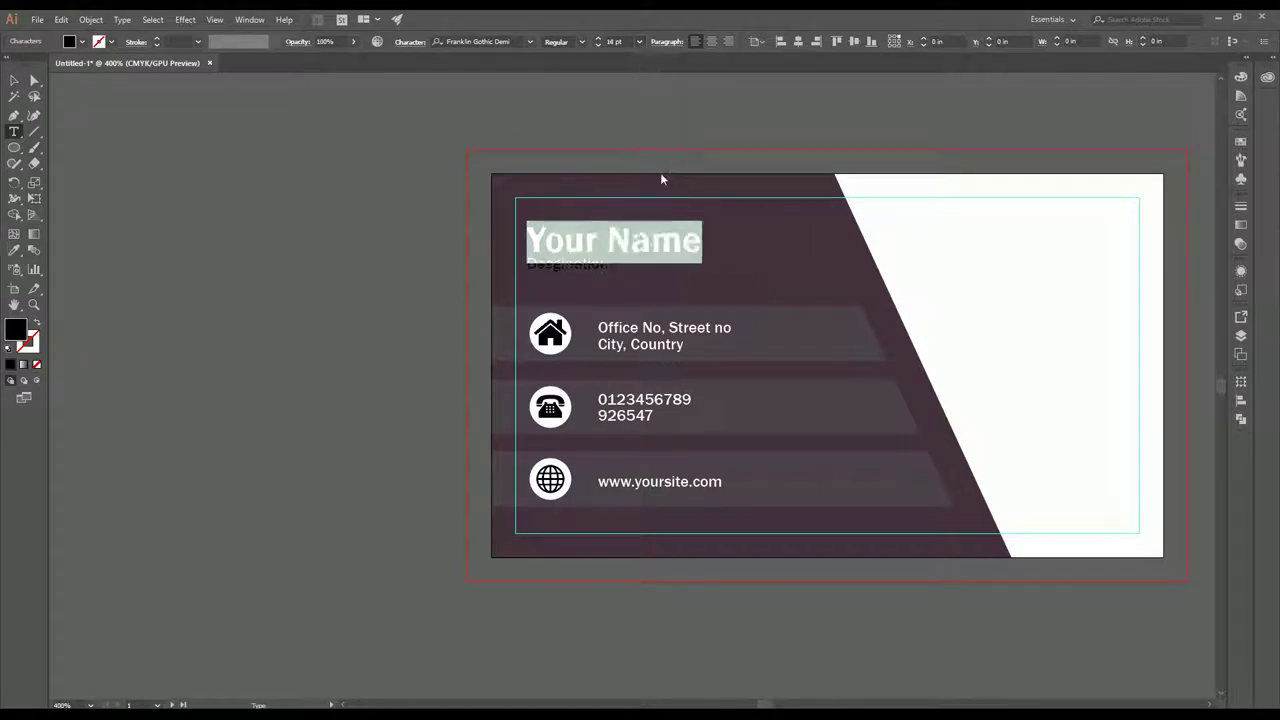
left_click(614, 240)
- Enlarge the Desgination line by two font-size steps
left_click(608, 268)
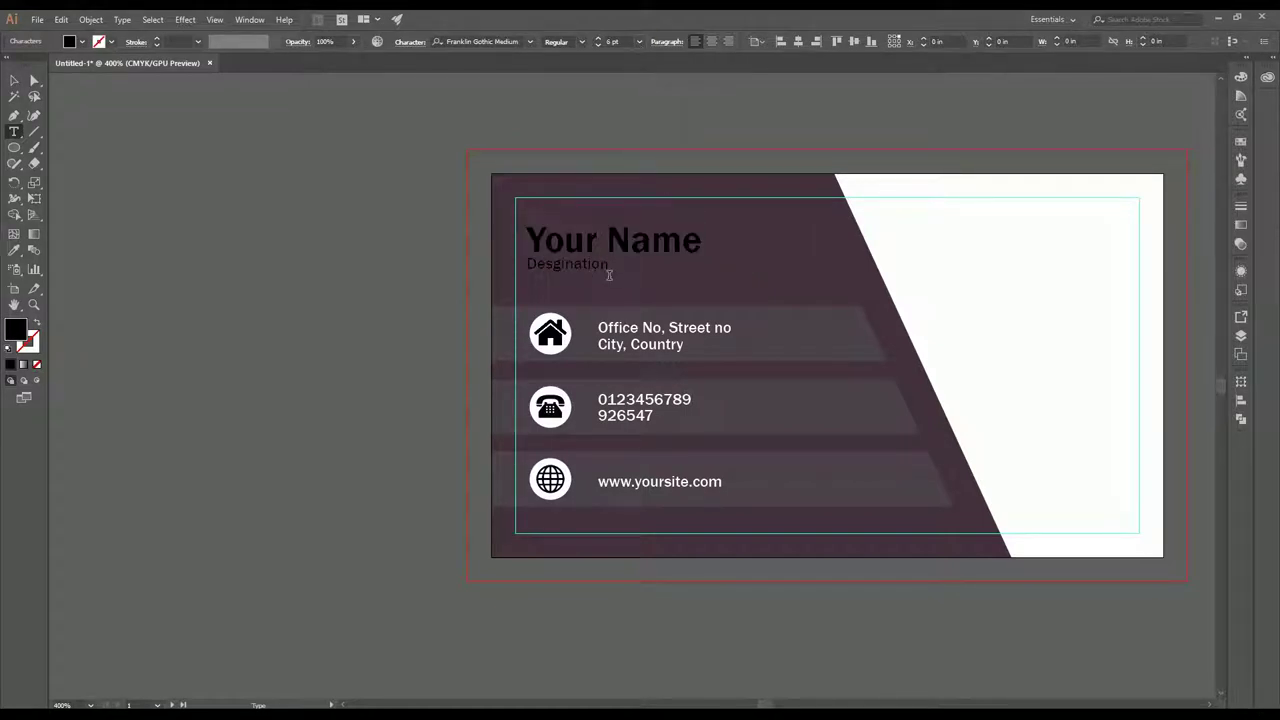
left_click_drag(532, 268, 622, 272)
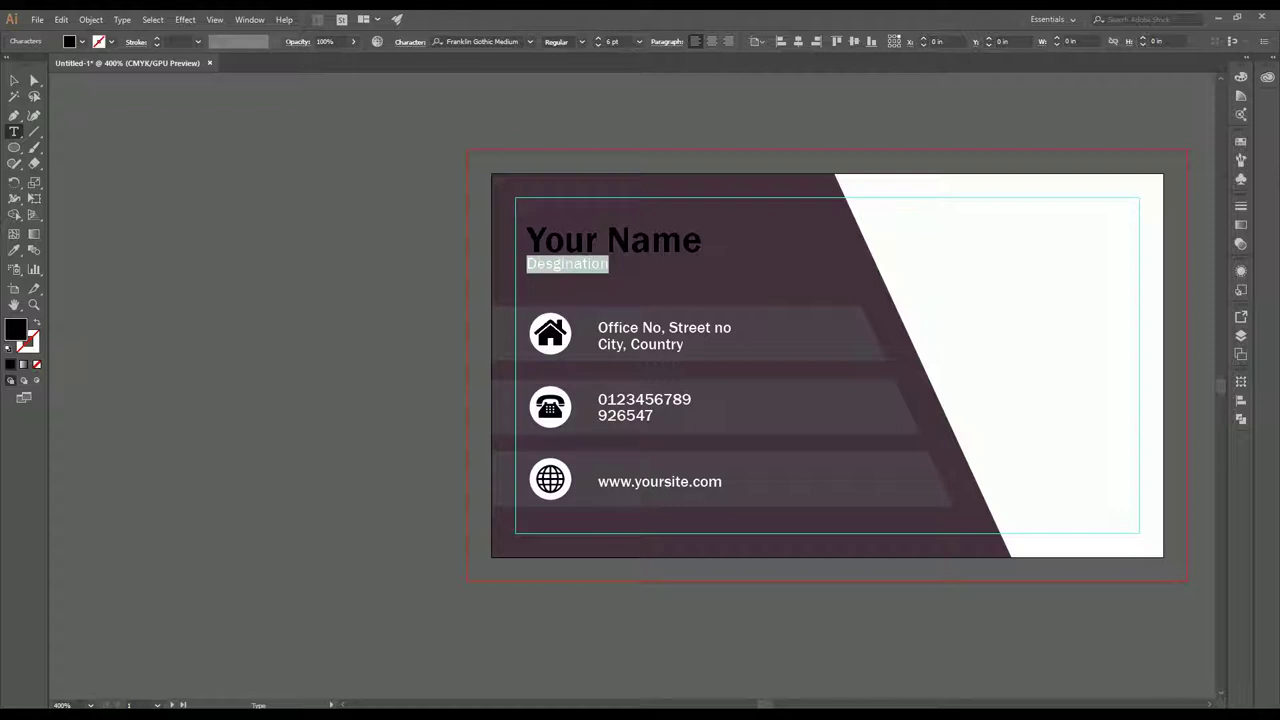
left_click(597, 38)
left_click(597, 38)
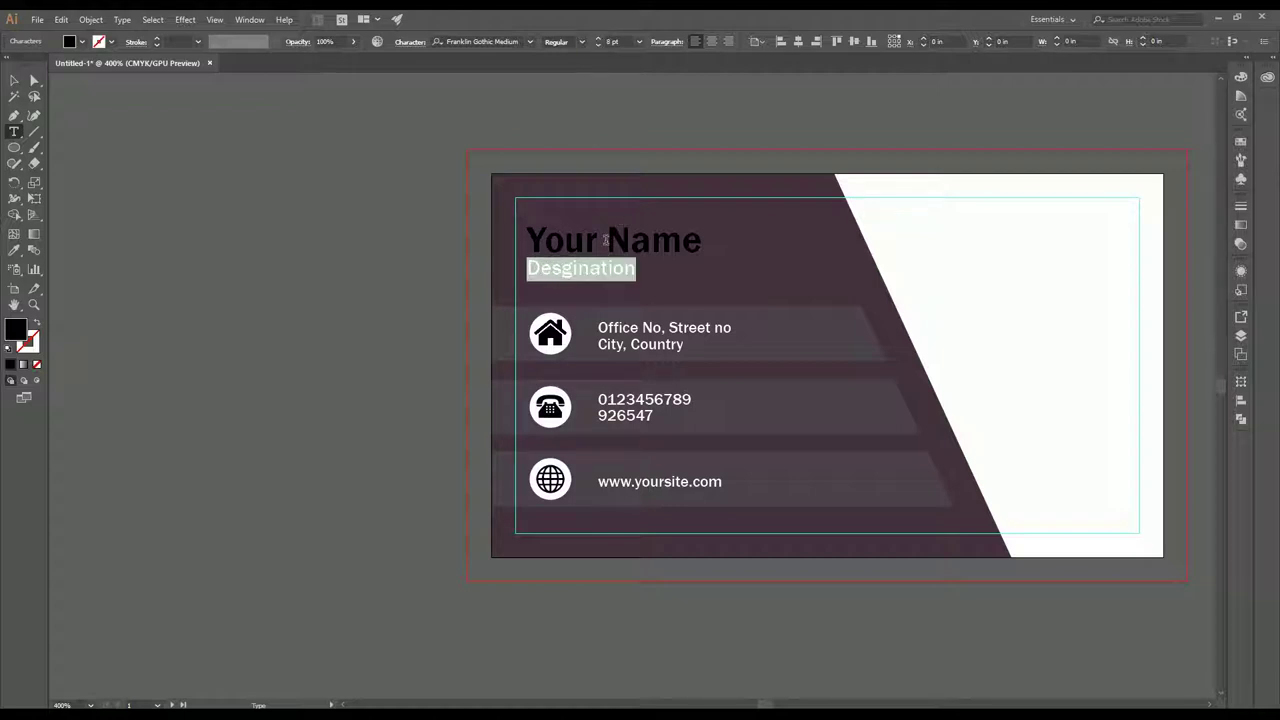
left_click(740, 244)
key("Escape")
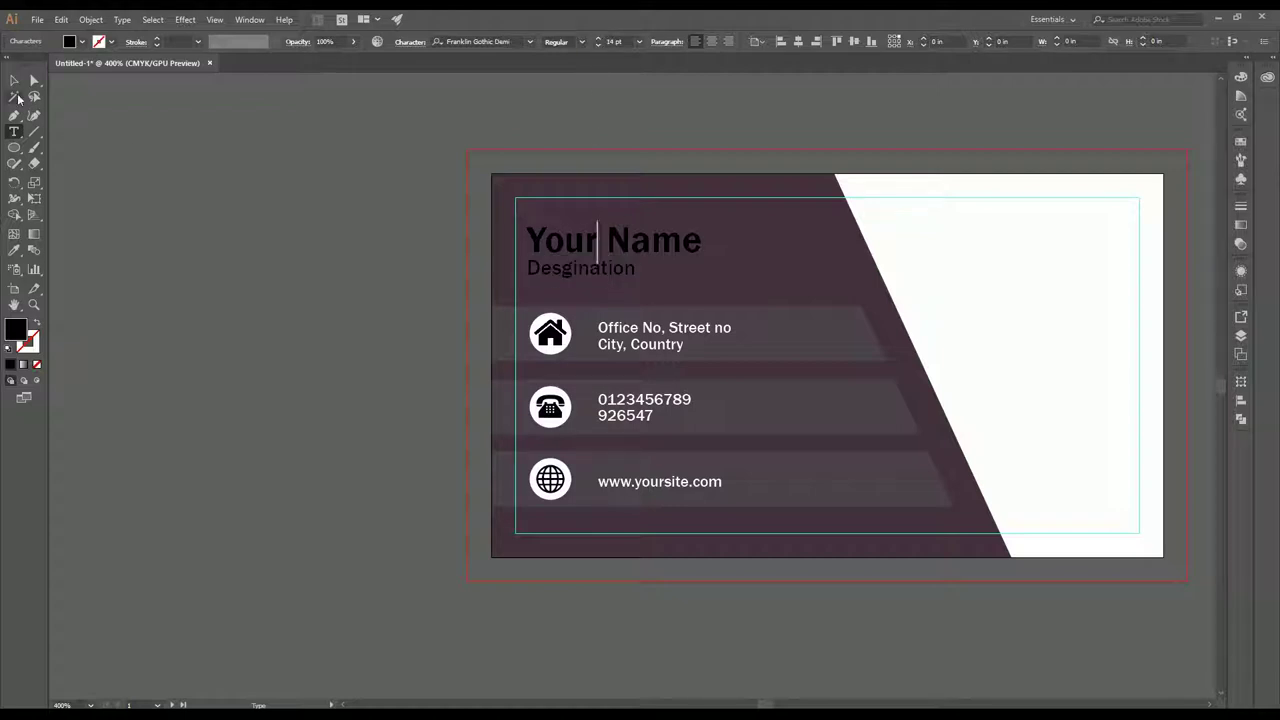
- Nudge the name block slightly to the right above the icons
scroll(808, 274, "down", 1)
scroll(737, 291, "right", 3)
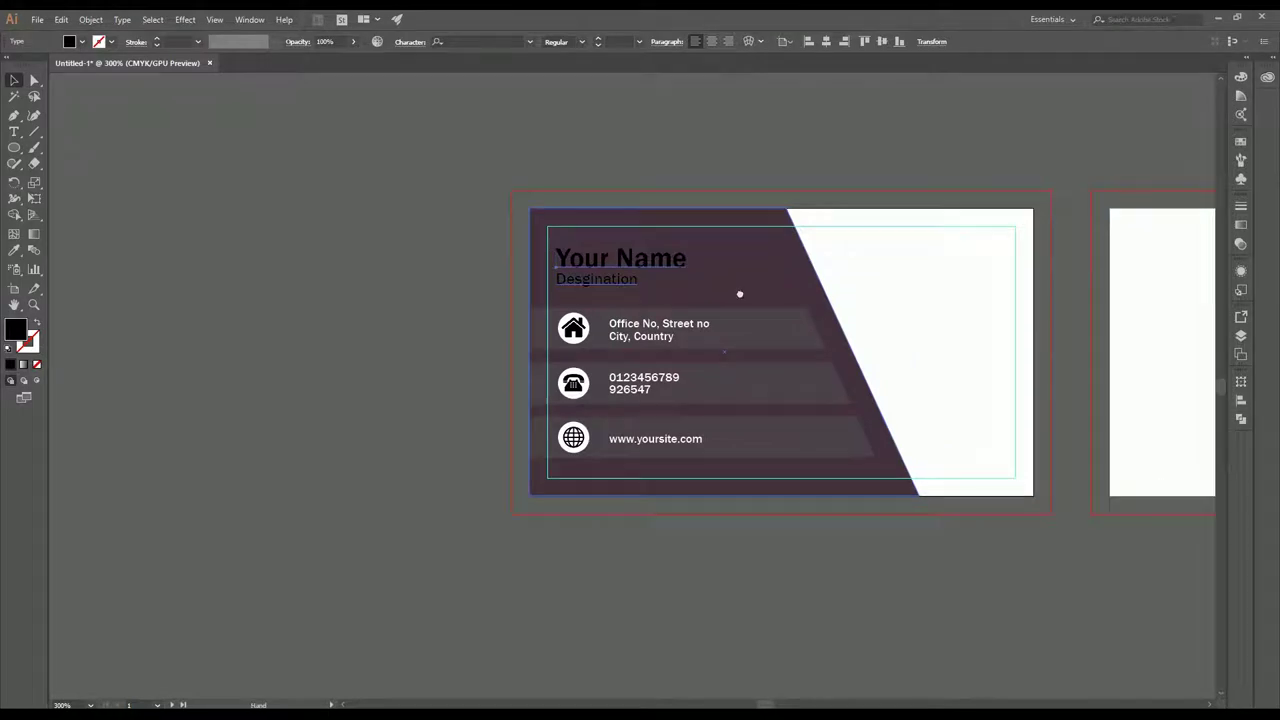
scroll(631, 286, "up", 1)
left_click(654, 288)
left_click(894, 286)
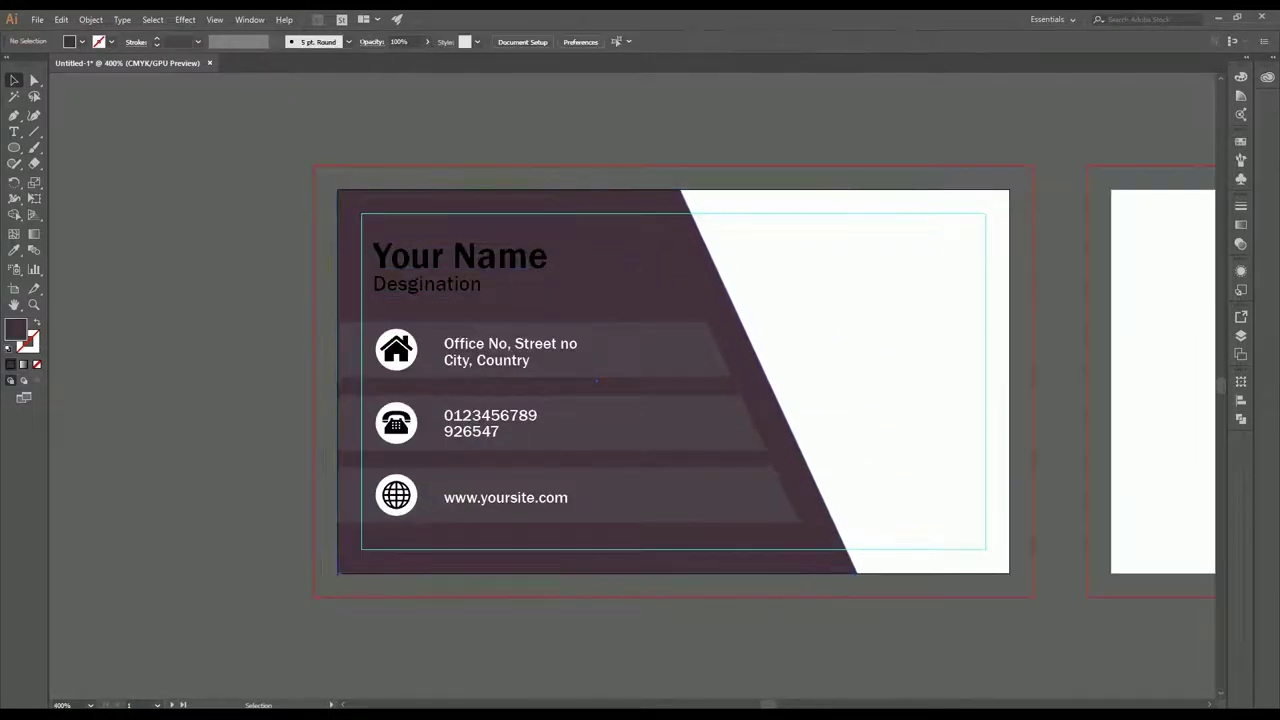
left_click(485, 262)
left_click_drag(485, 262, 494, 262)
left_click(854, 289)
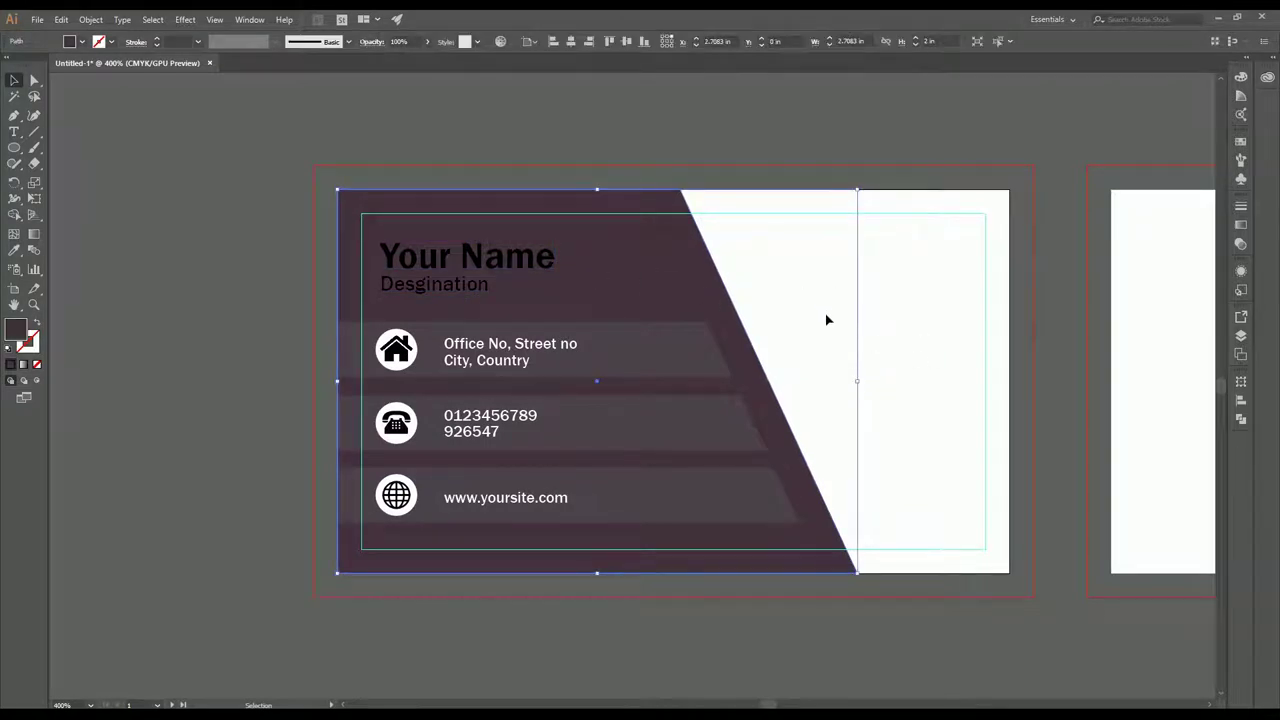
scroll(729, 271, "down", 1)
scroll(743, 277, "right", 5)
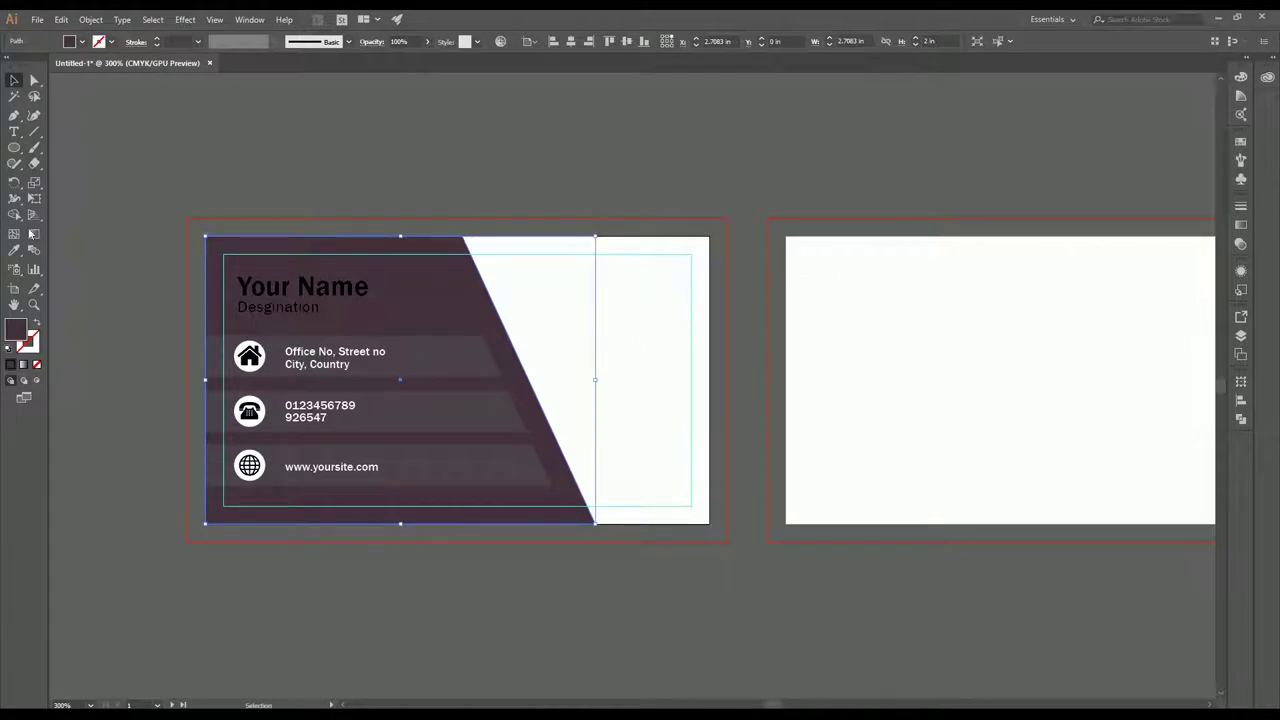
- Add the LOGO and Your Company text on the white area, center-aligned
left_click(14, 131)
left_click(556, 301)
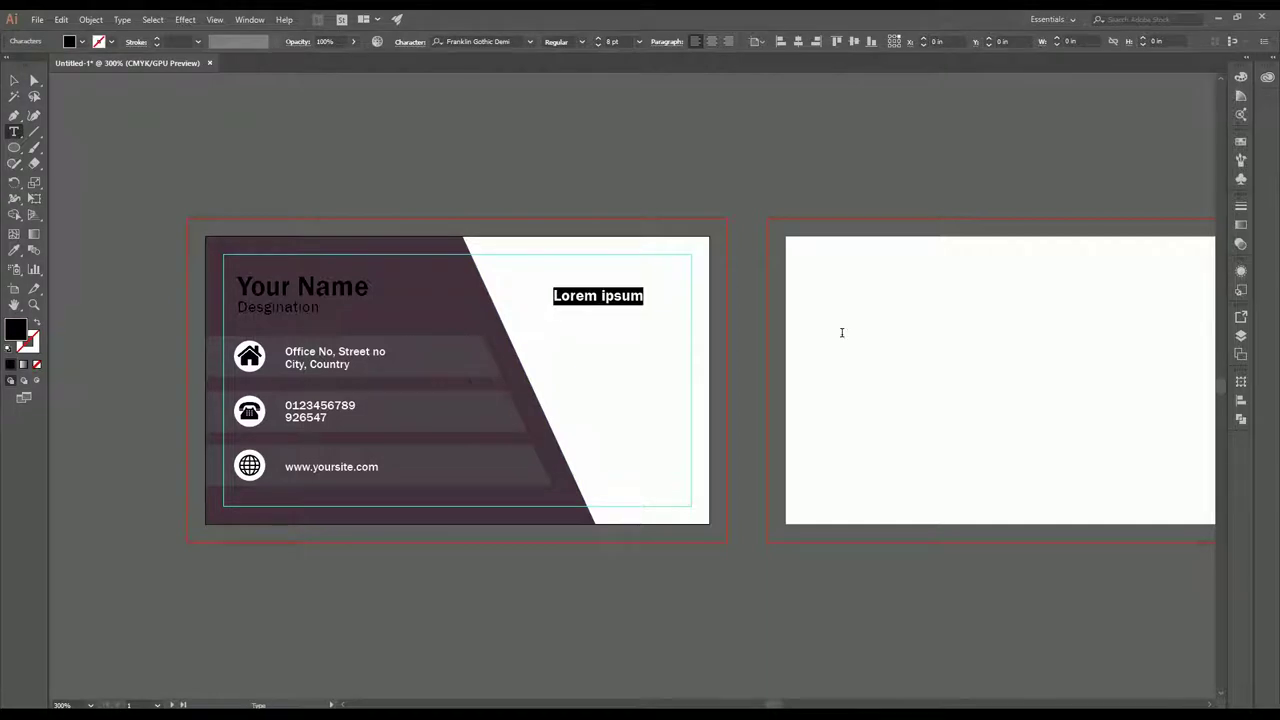
type("LOGO")
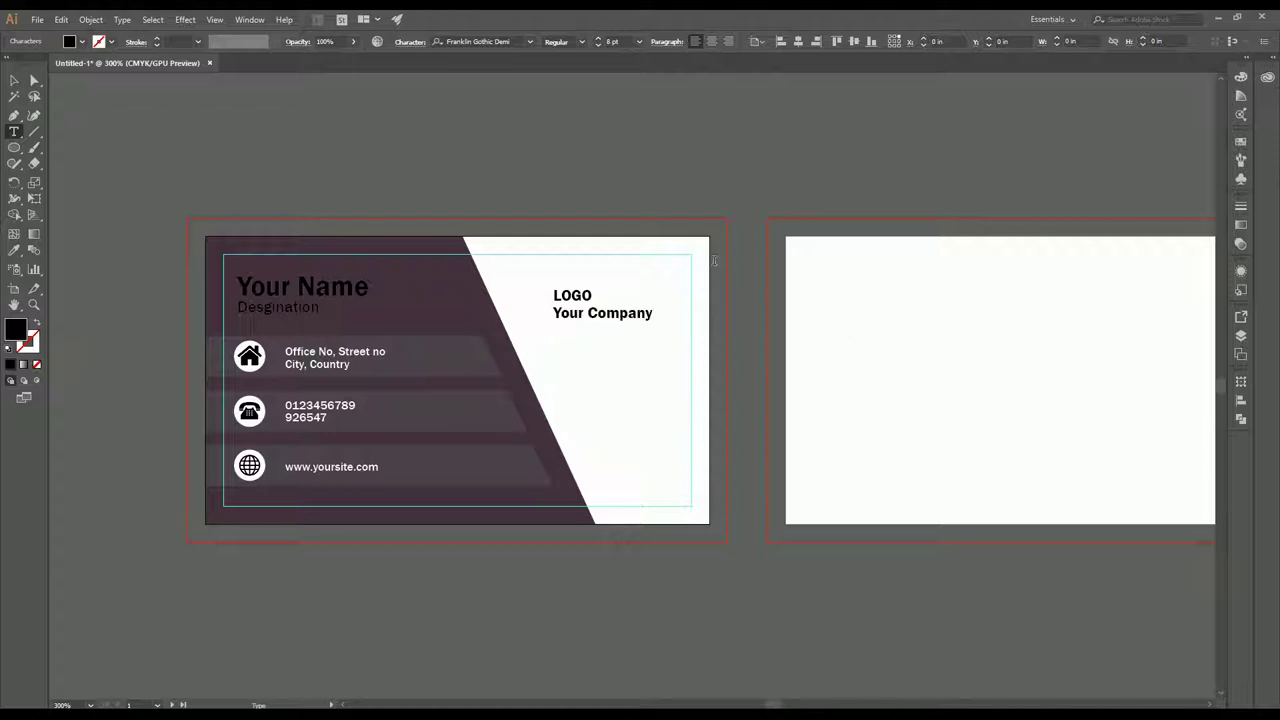
key("Escape")
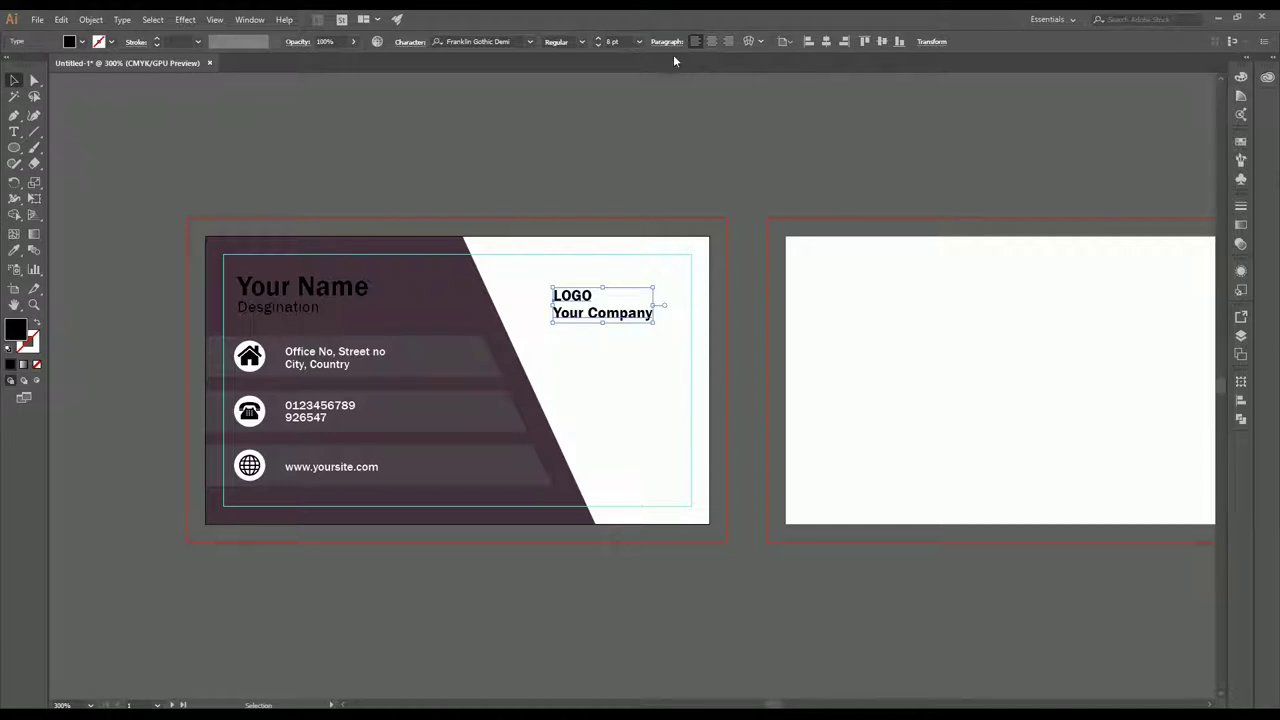
left_click(712, 42)
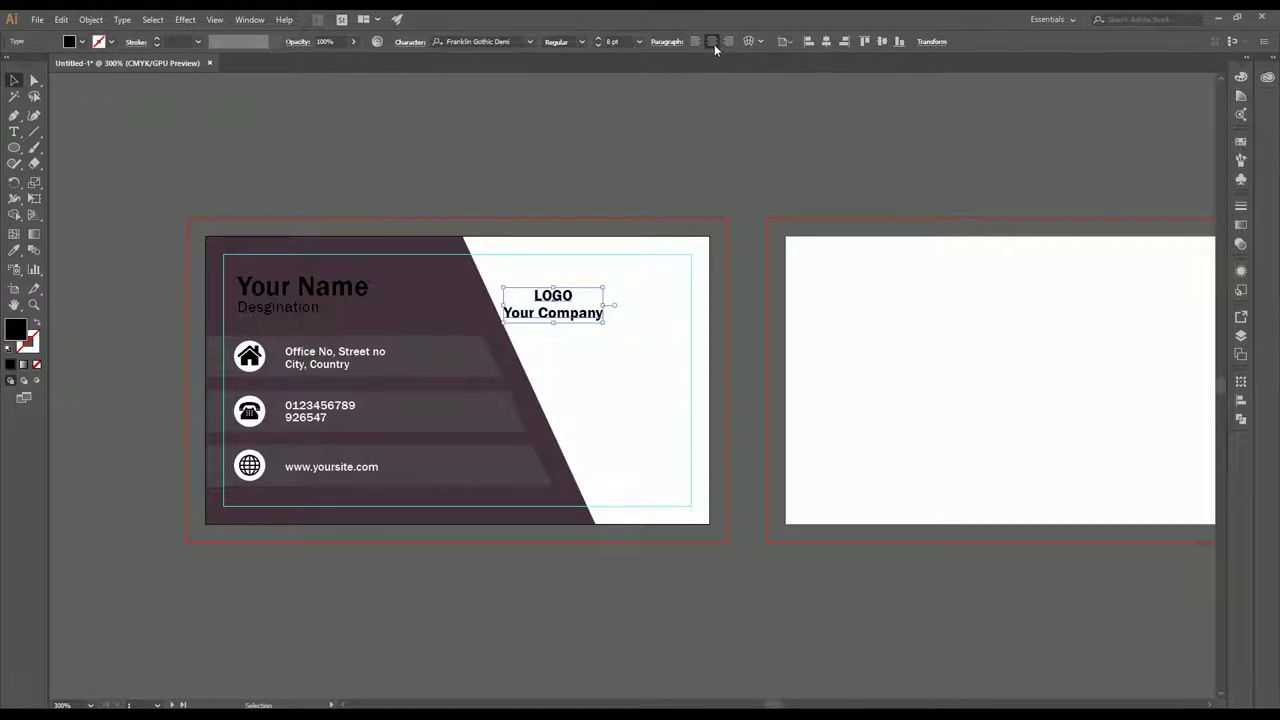
- Make the word LOGO Franklin Gothic Heavy at 36 pt
left_click(15, 132)
left_click_drag(536, 300, 584, 299)
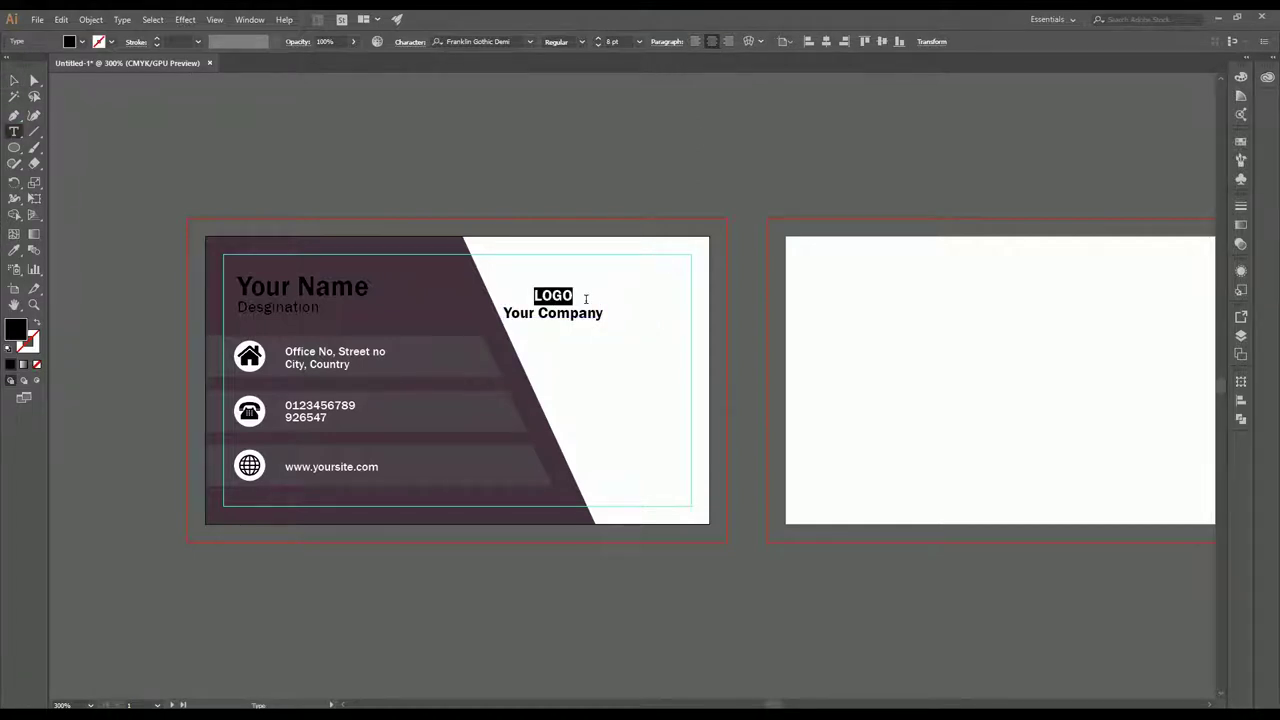
left_click(530, 42)
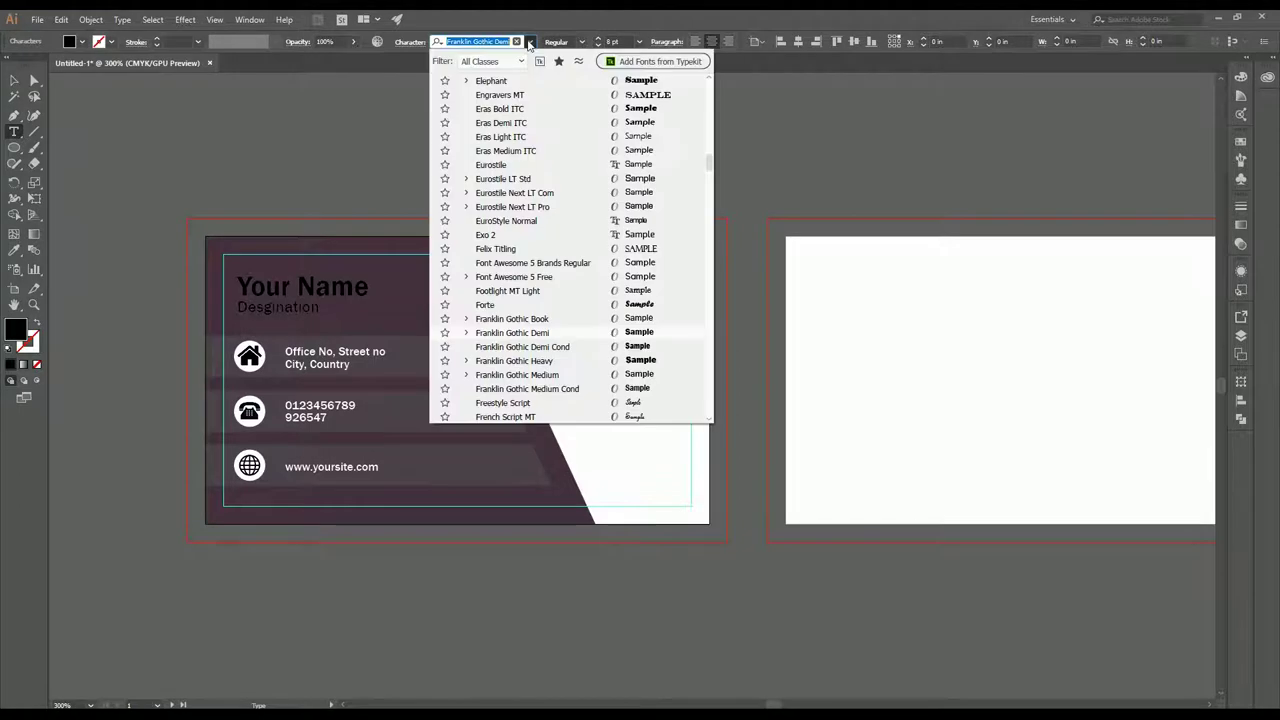
left_click(550, 361)
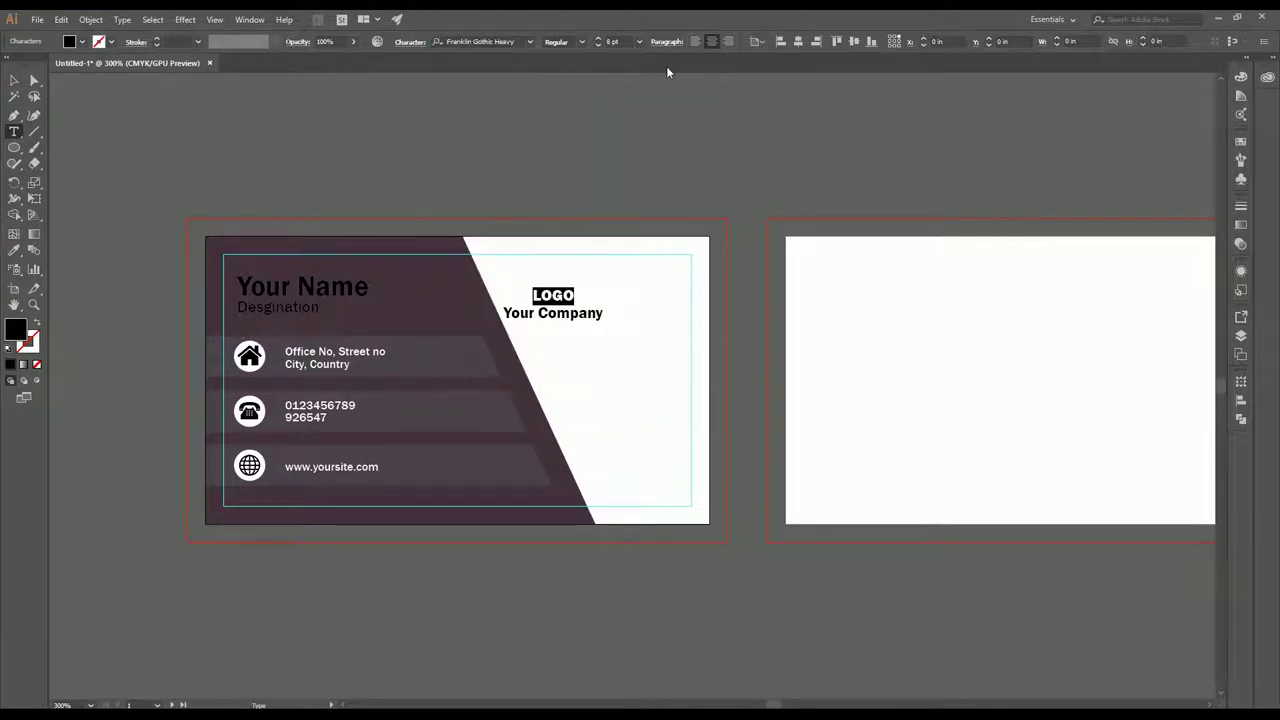
left_click(639, 42)
left_click(655, 240)
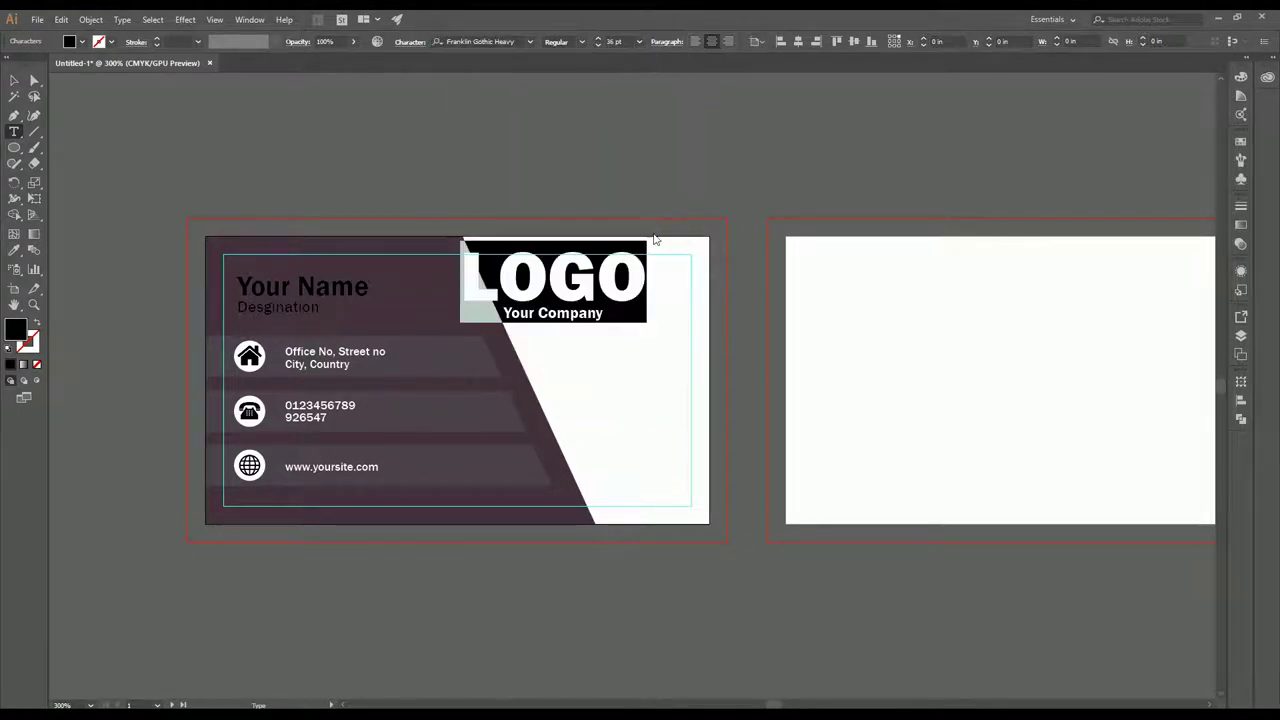
- Move the LOGO group into the white upper-right area of the card
left_click(13, 80)
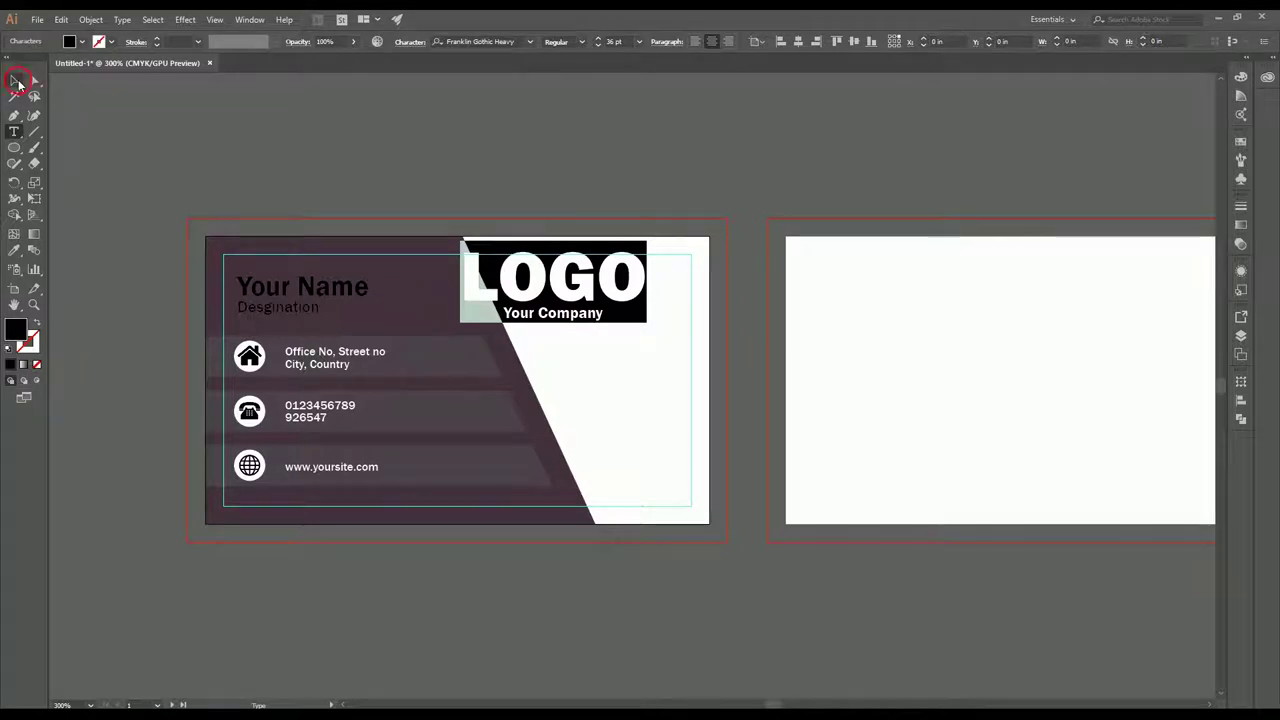
left_click_drag(582, 280, 630, 298)
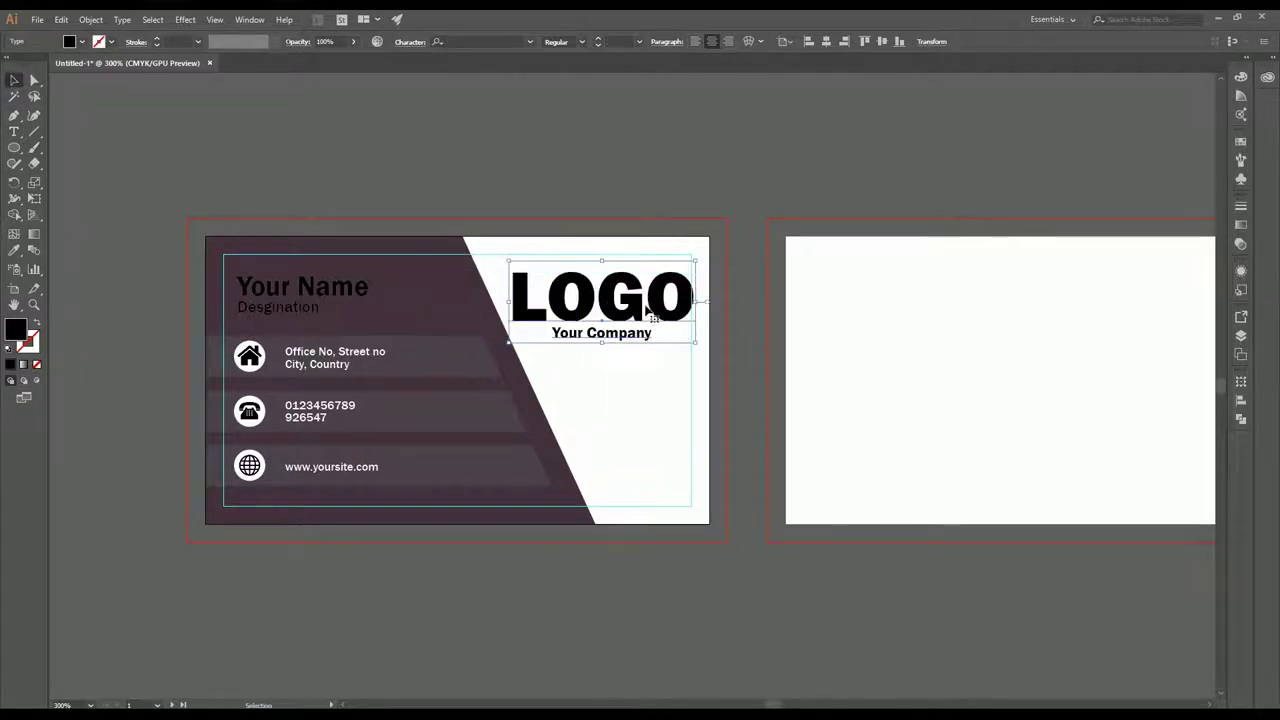
scroll(655, 318, "up", 1)
scroll(668, 328, "up", 2)
scroll(729, 299, "up", 1)
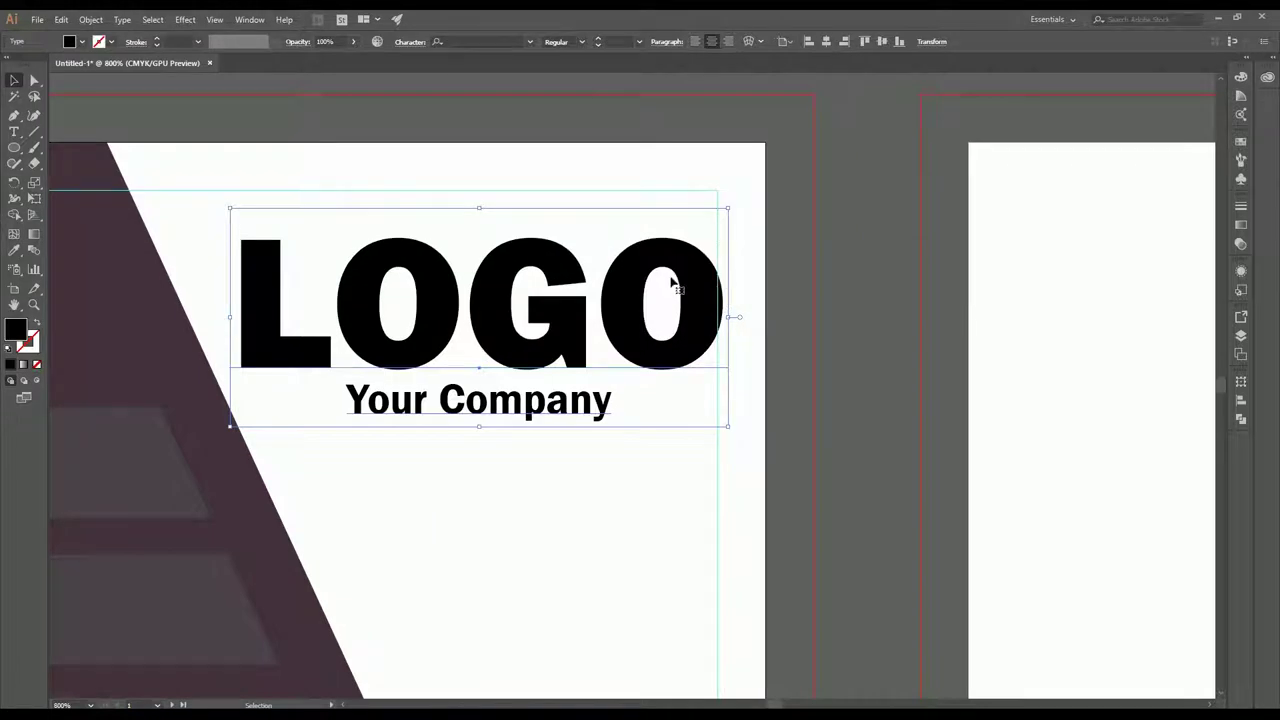
left_click_drag(694, 266, 676, 251)
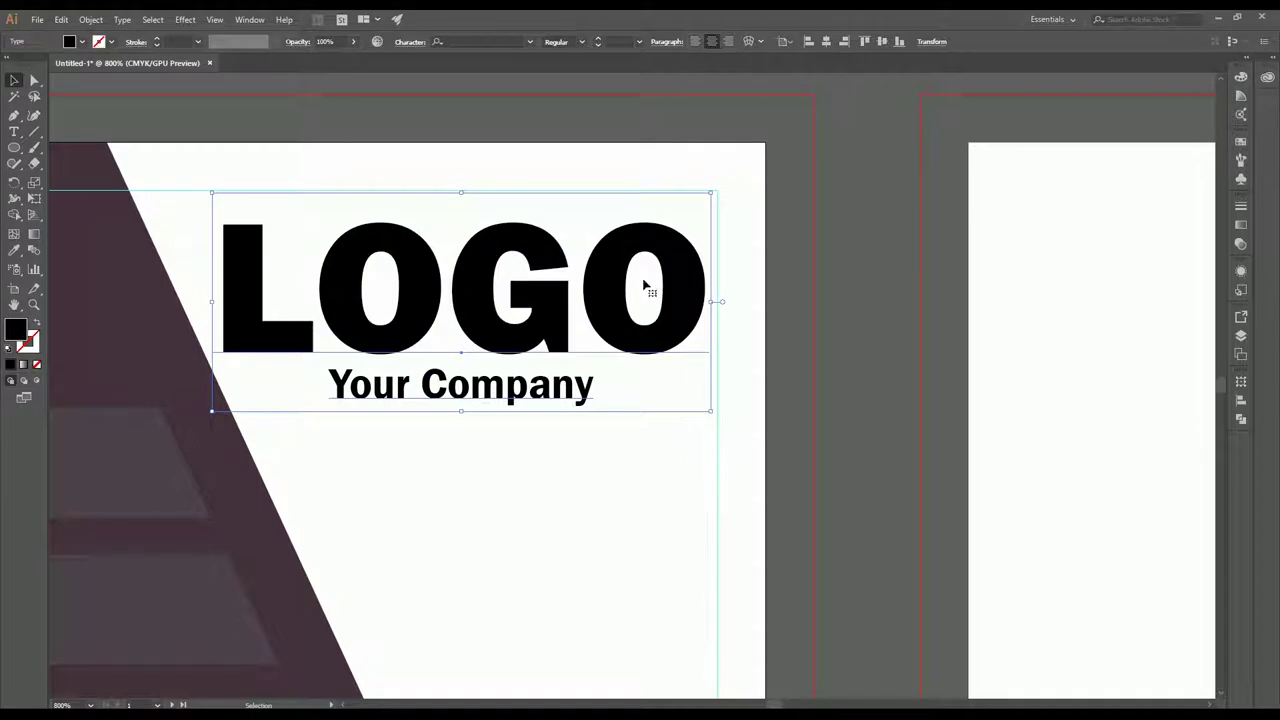
scroll(644, 288, "down", 2)
scroll(648, 284, "up", 1)
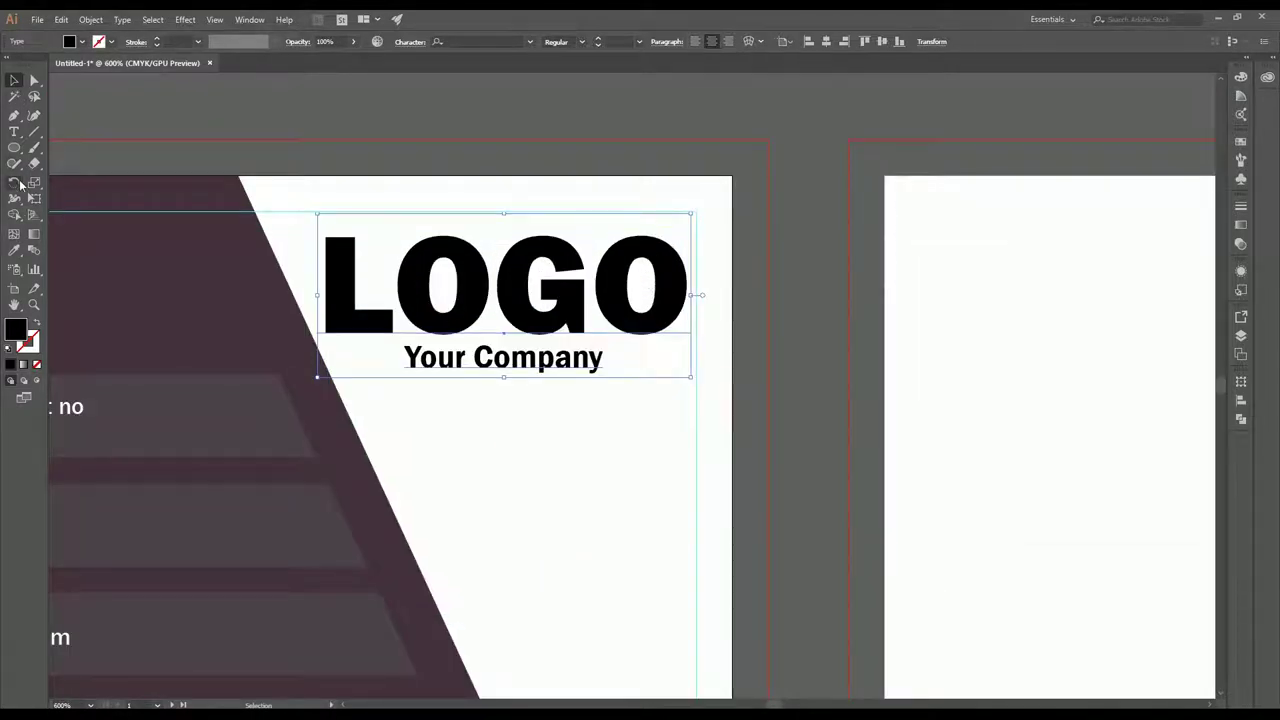
- Resize the logo text to 30 pt and Your Company to 10 pt
left_click(17, 132)
left_click(323, 298)
key("ctrl+a")
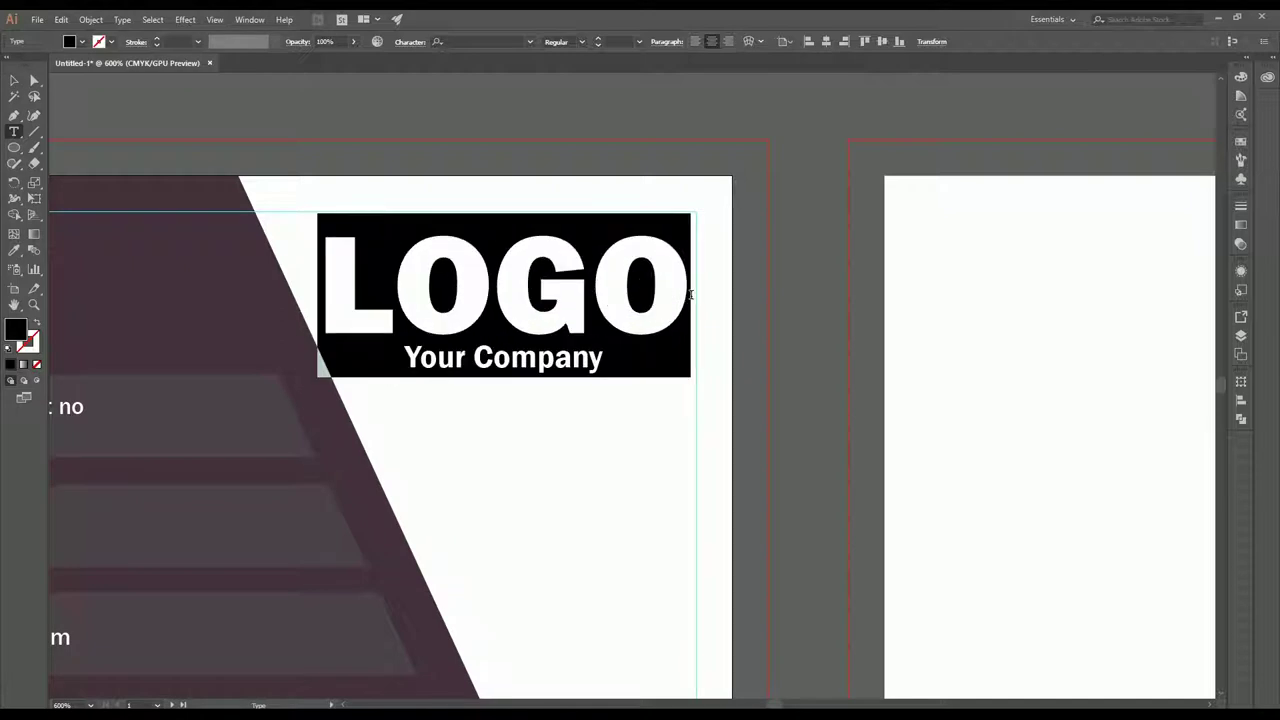
left_click(640, 42)
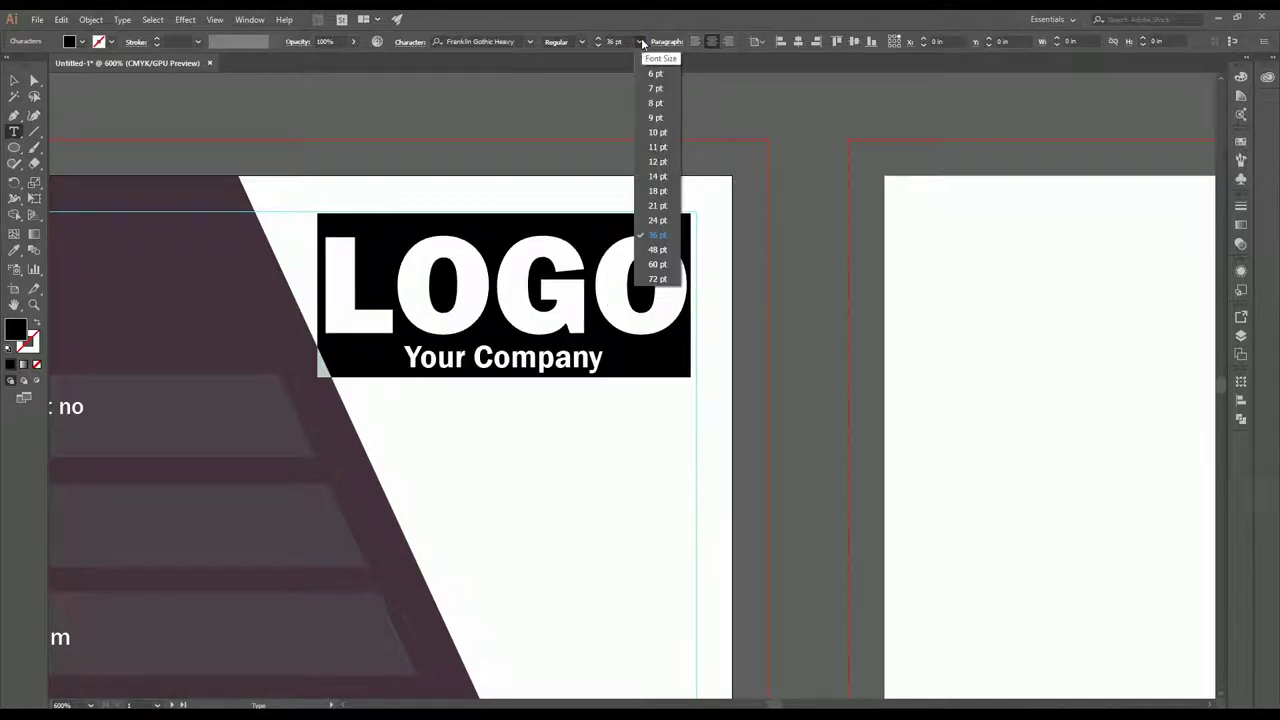
left_click(630, 44)
type("30")
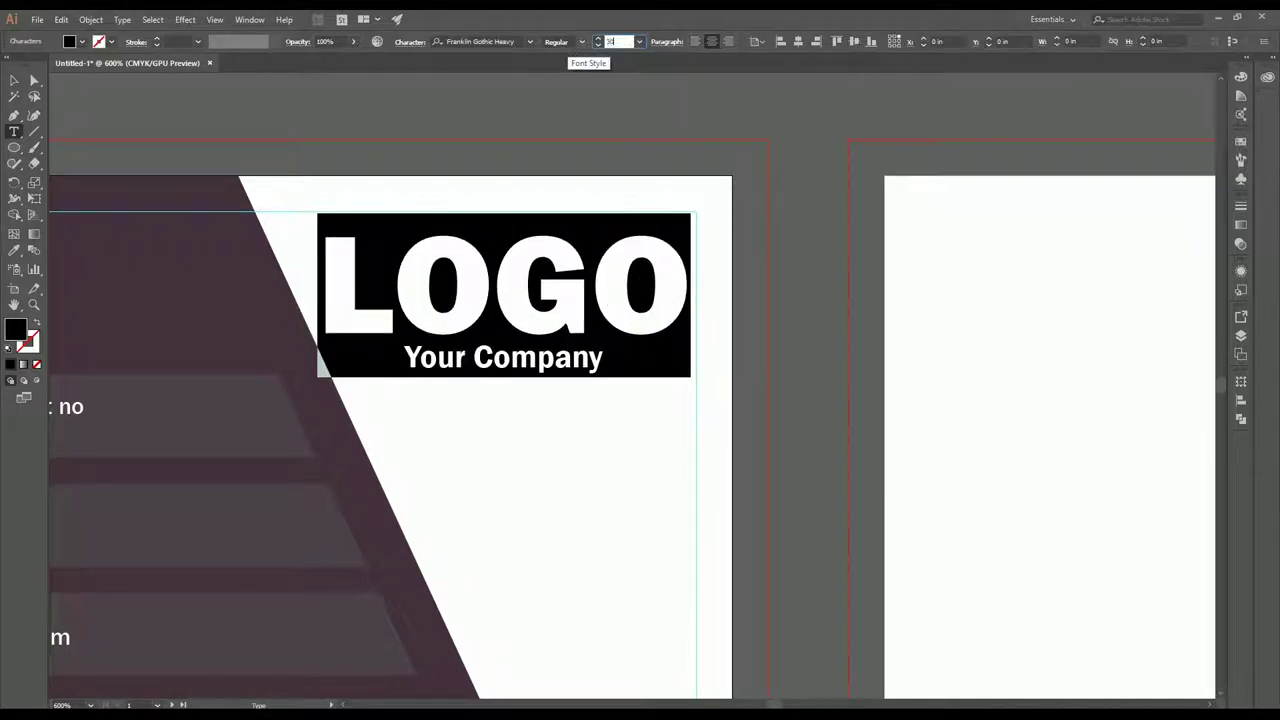
key("Return")
left_click_drag(404, 358, 626, 356)
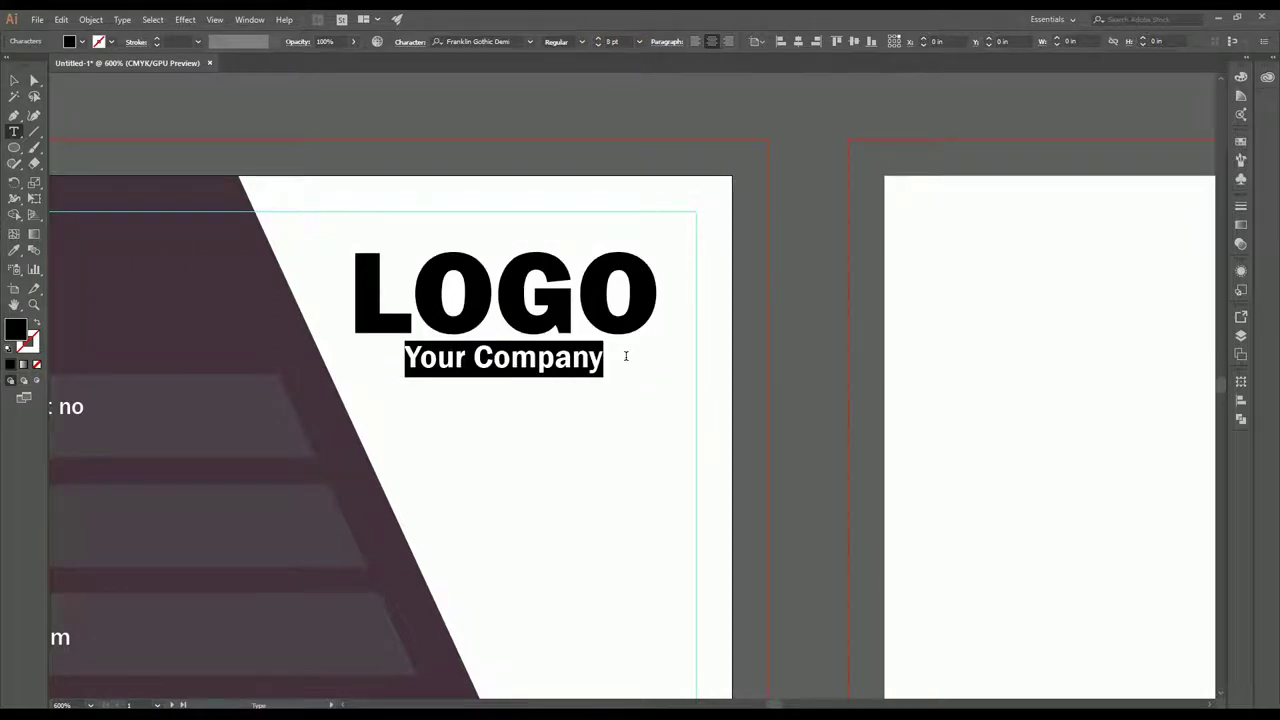
left_click(598, 39)
left_click(598, 39)
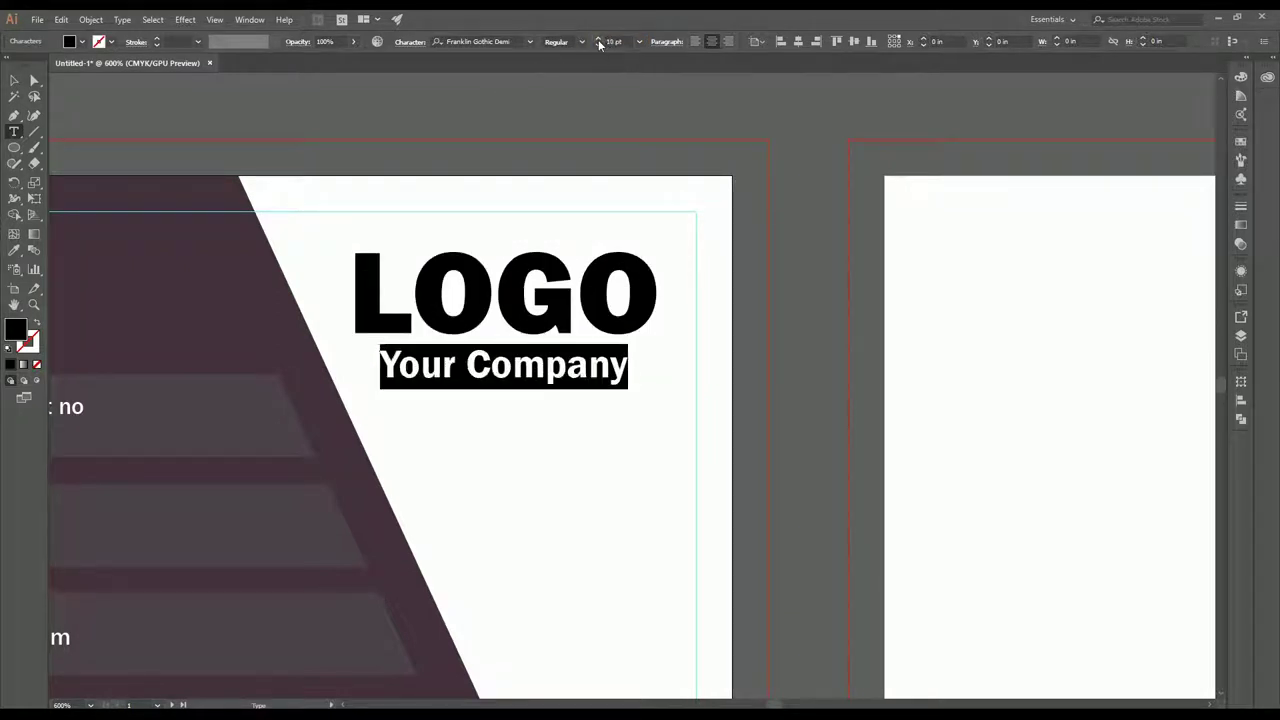
- Nudge the LOGO group right and up with the arrow keys
left_click(14, 80)
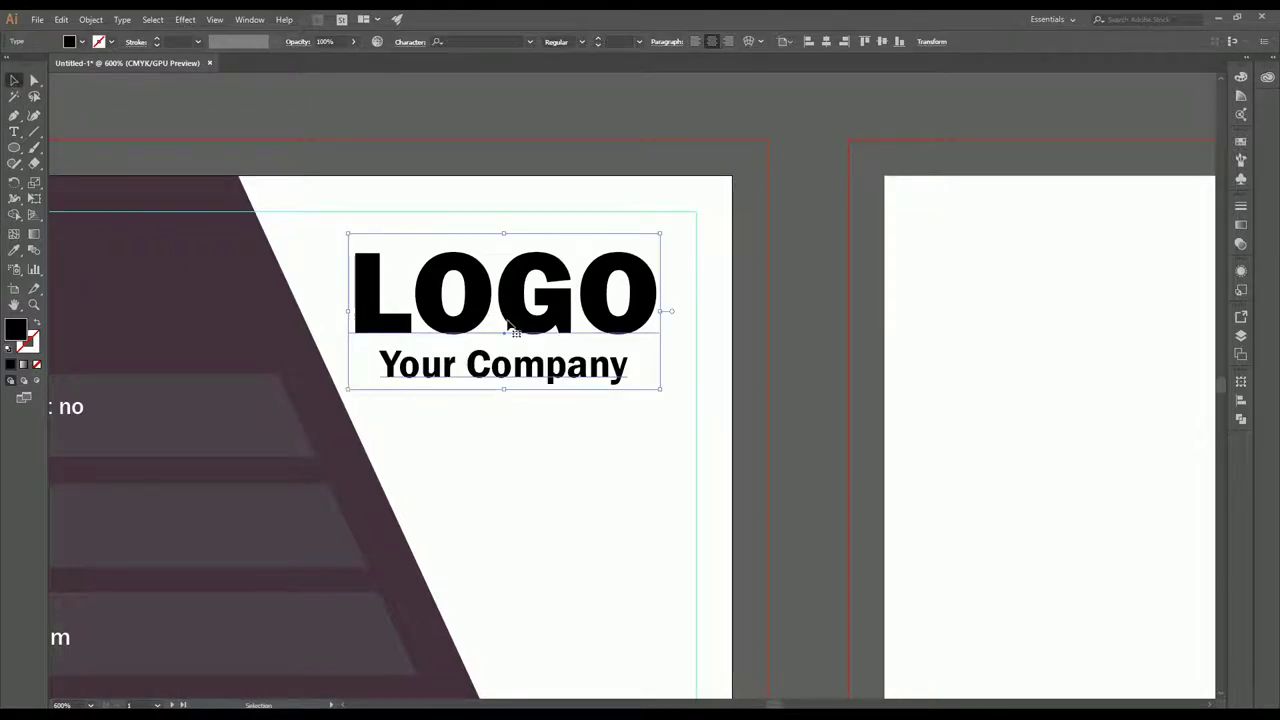
key("ctrl+minus")
left_click(556, 414)
scroll(555, 367, "up", 3)
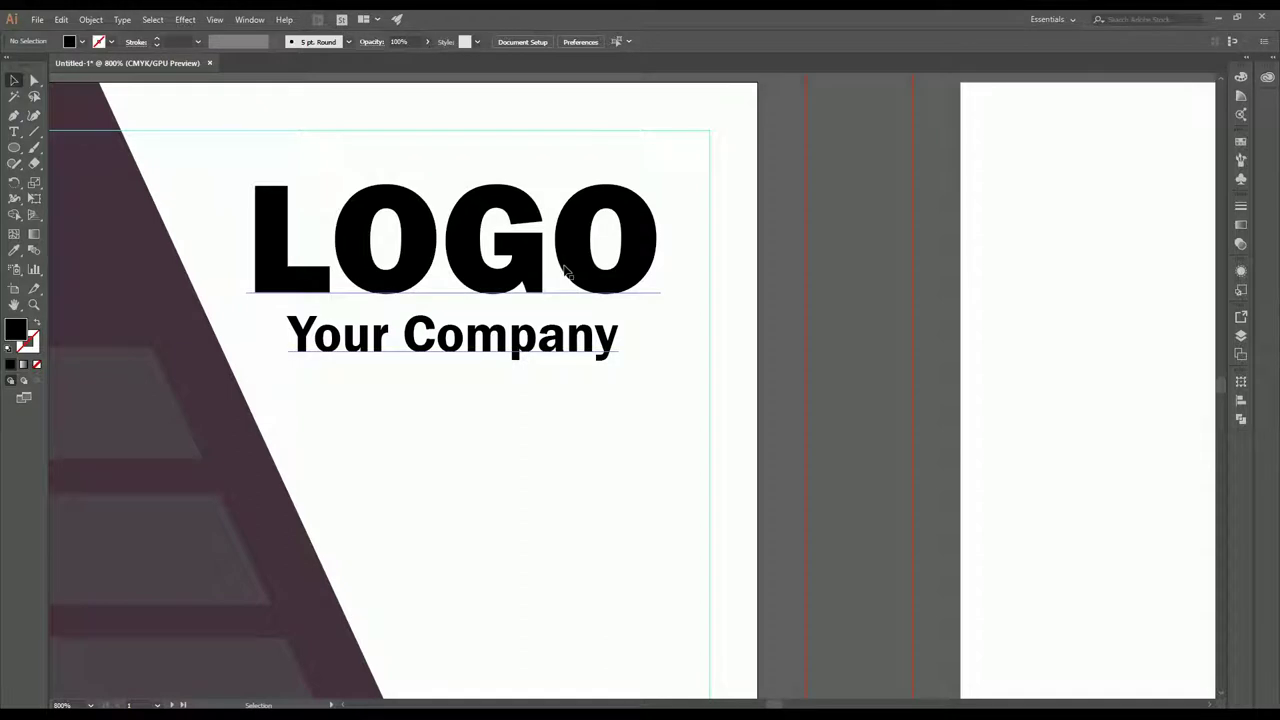
left_click(603, 254)
key("Right")
key("Right")
key("Up")
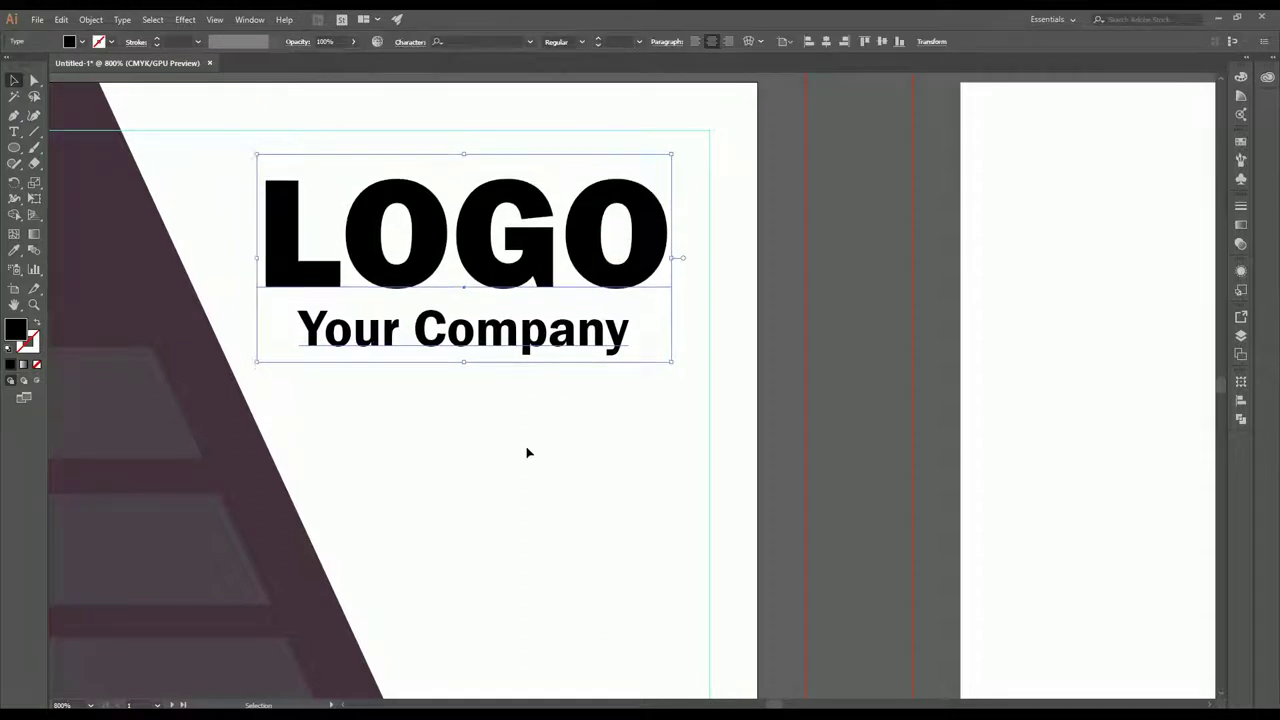
key("Up")
left_click(528, 453)
scroll(568, 407, "down", 3)
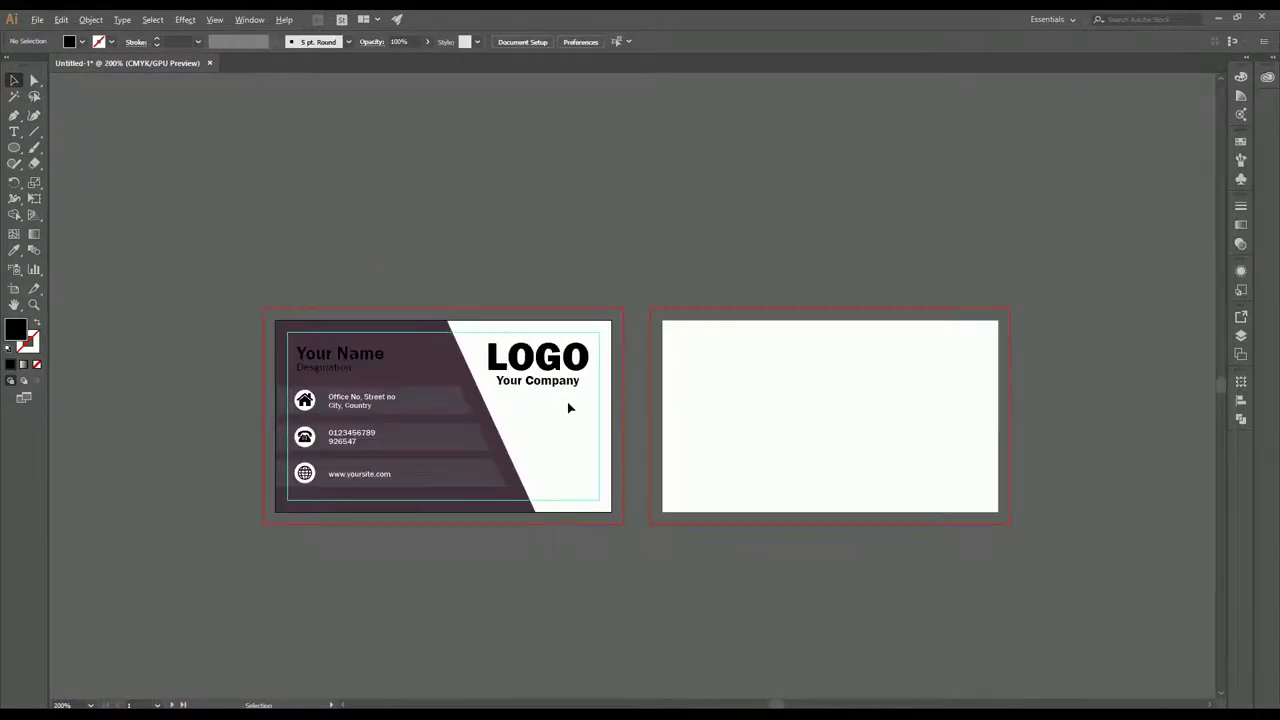
- Copy the LOGO and Your Company group onto the back card
scroll(568, 407, "up", 2)
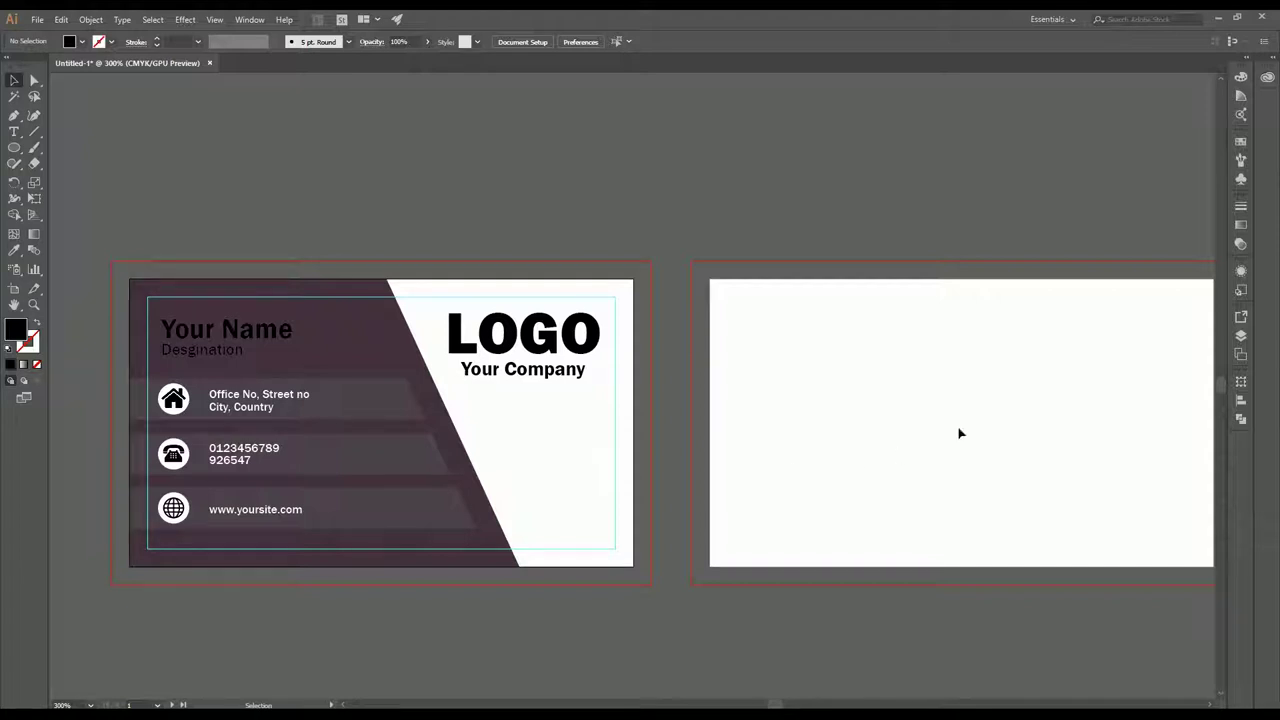
left_click_drag(946, 403, 866, 389)
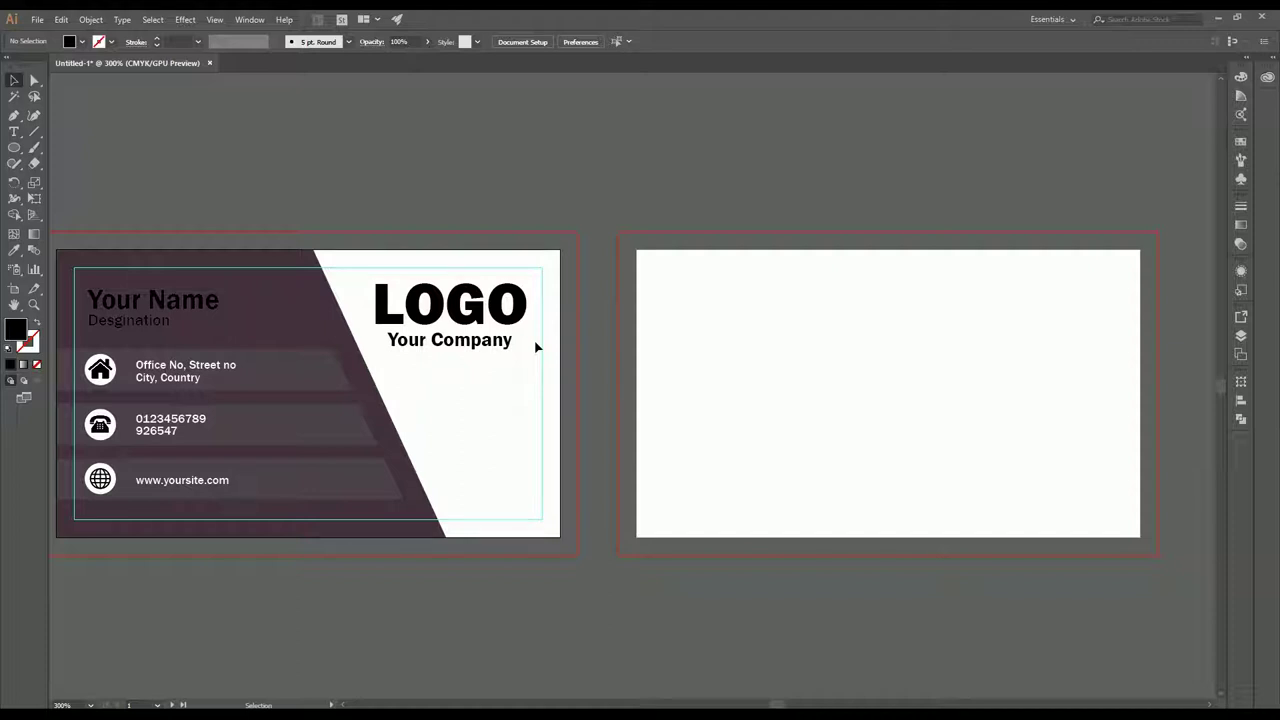
left_click(466, 311)
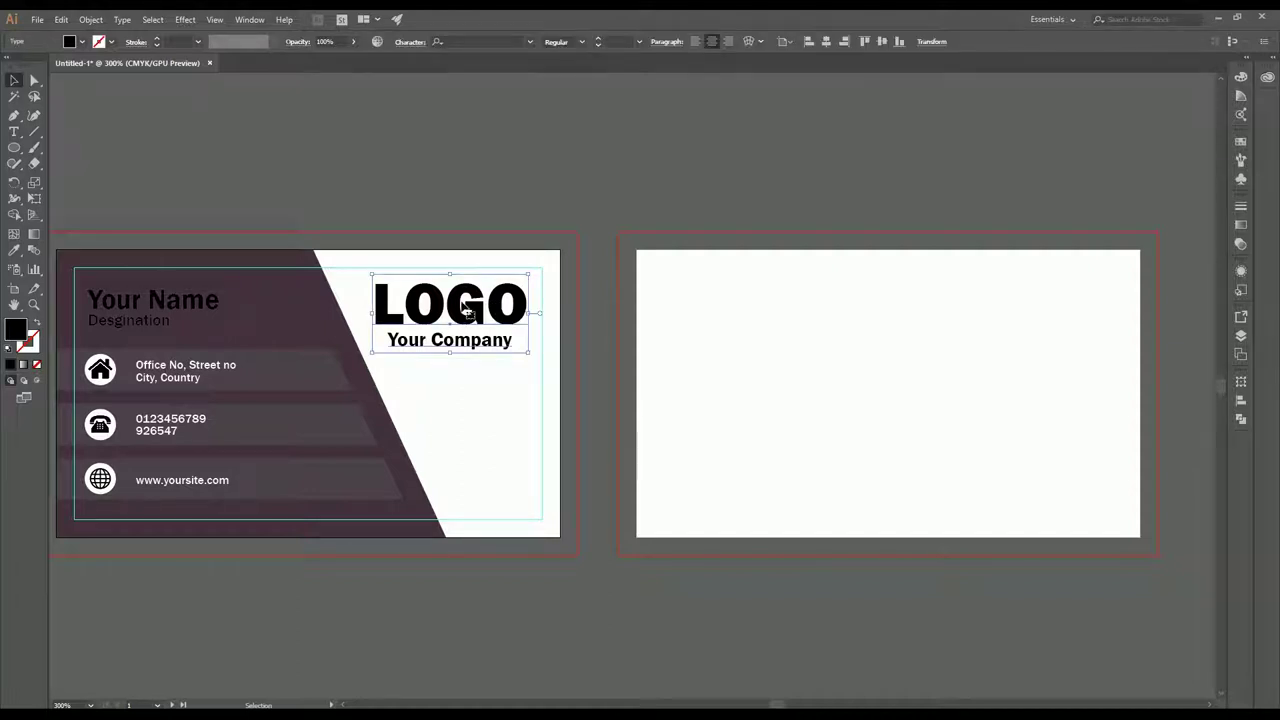
left_click_drag(466, 311, 905, 380)
left_click_drag(800, 345, 650, 268)
key("ctrl+z")
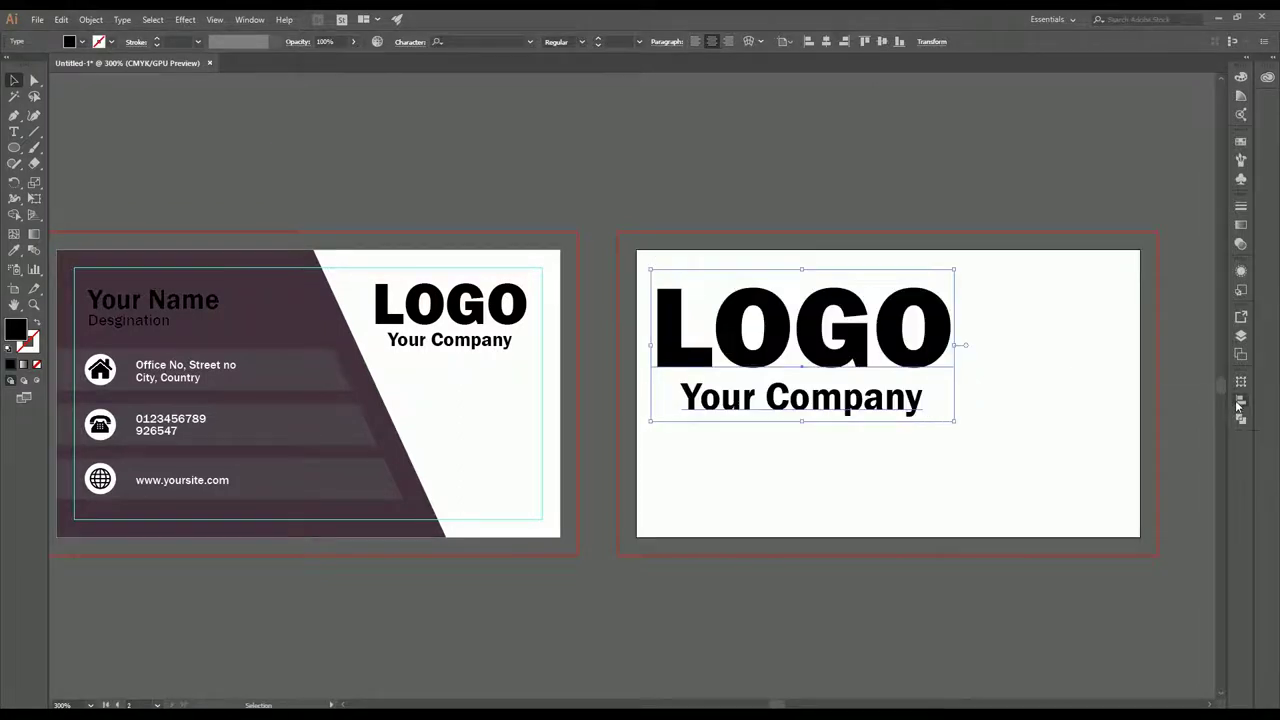
- Centre the logo copy horizontally and vertically on the back card
left_click(1241, 401)
left_click(1109, 409)
left_click(1190, 410)
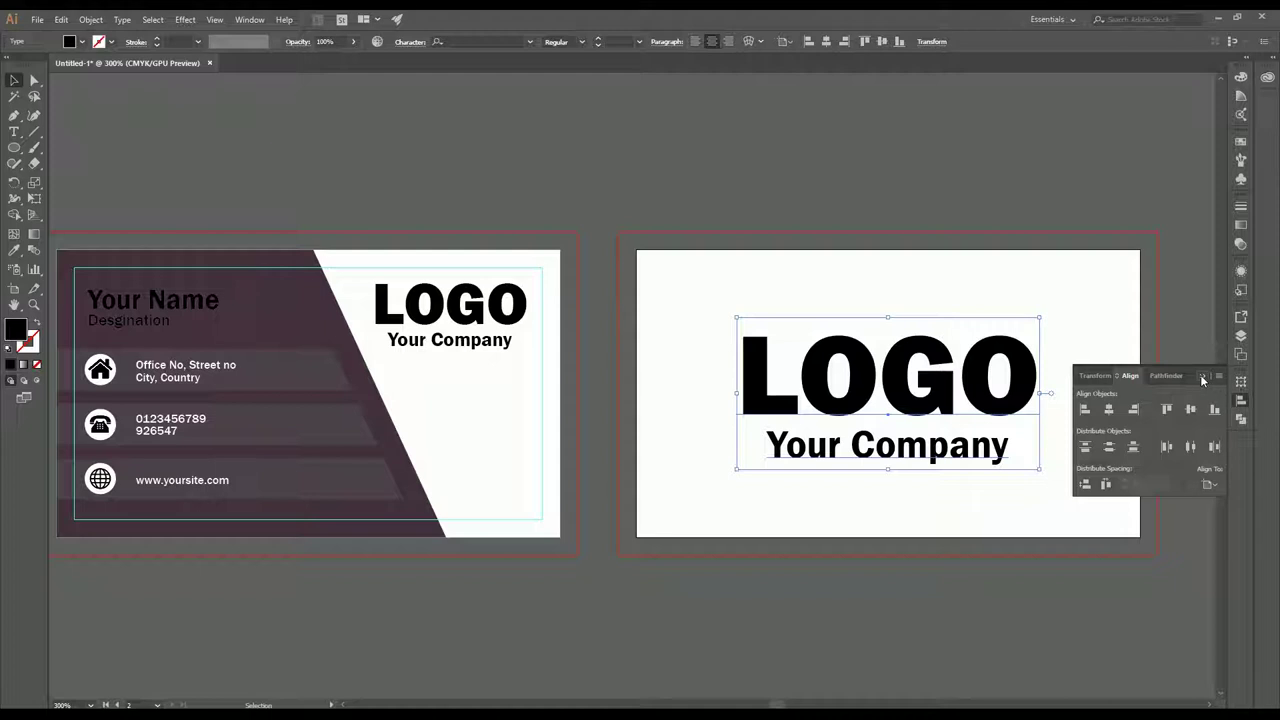
left_click(1203, 377)
left_click(1020, 357)
left_click_drag(1046, 332, 978, 341)
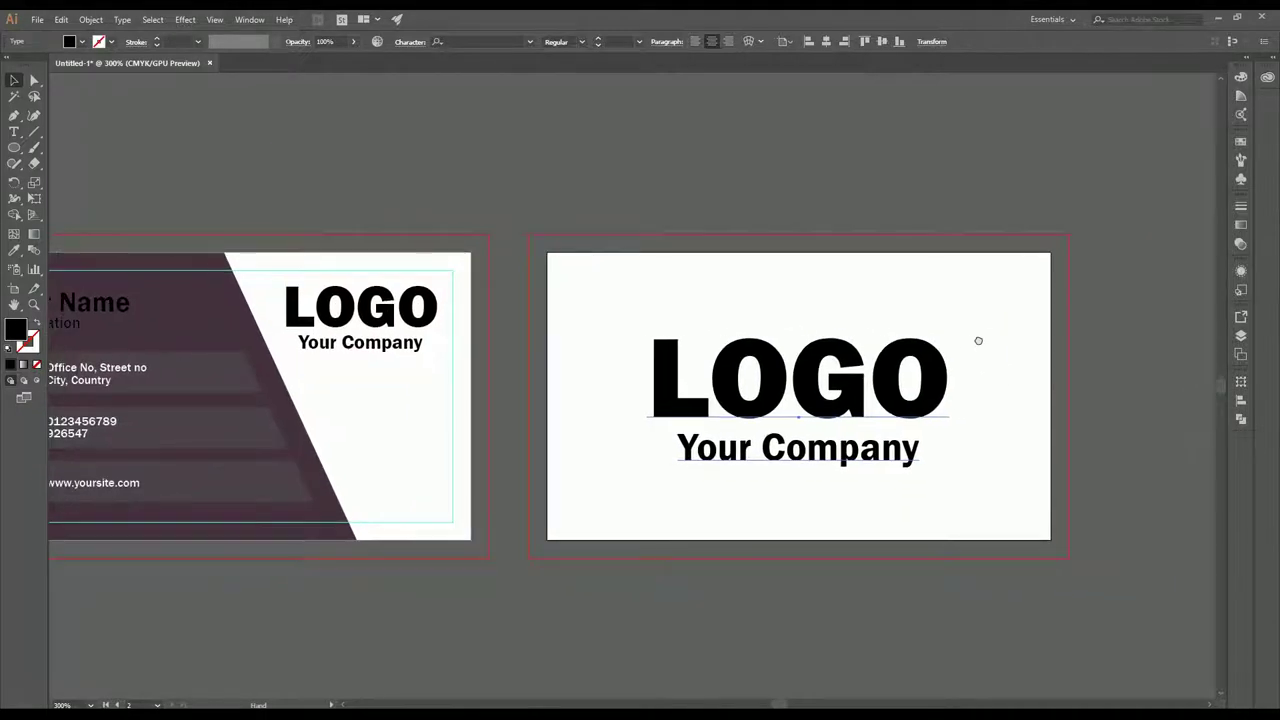
key("ctrl+z")
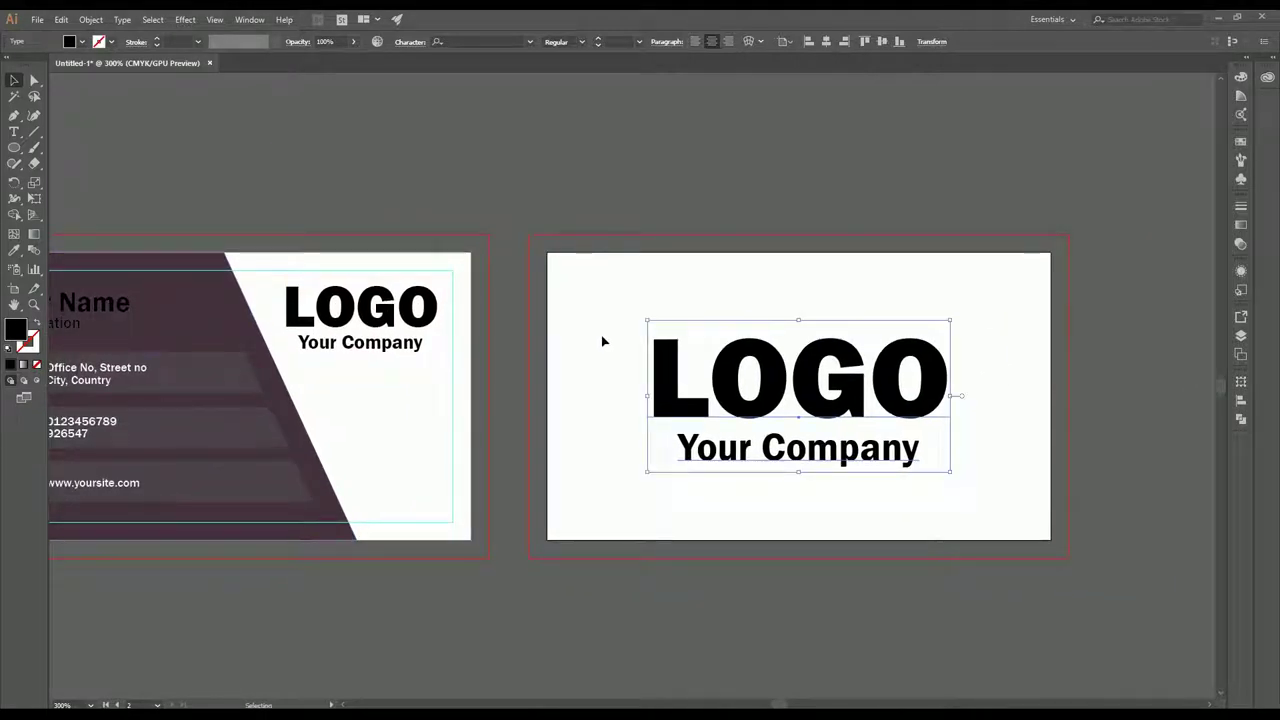
- Draw a 3.5 × 2 in rectangle on the back card
left_click(14, 147)
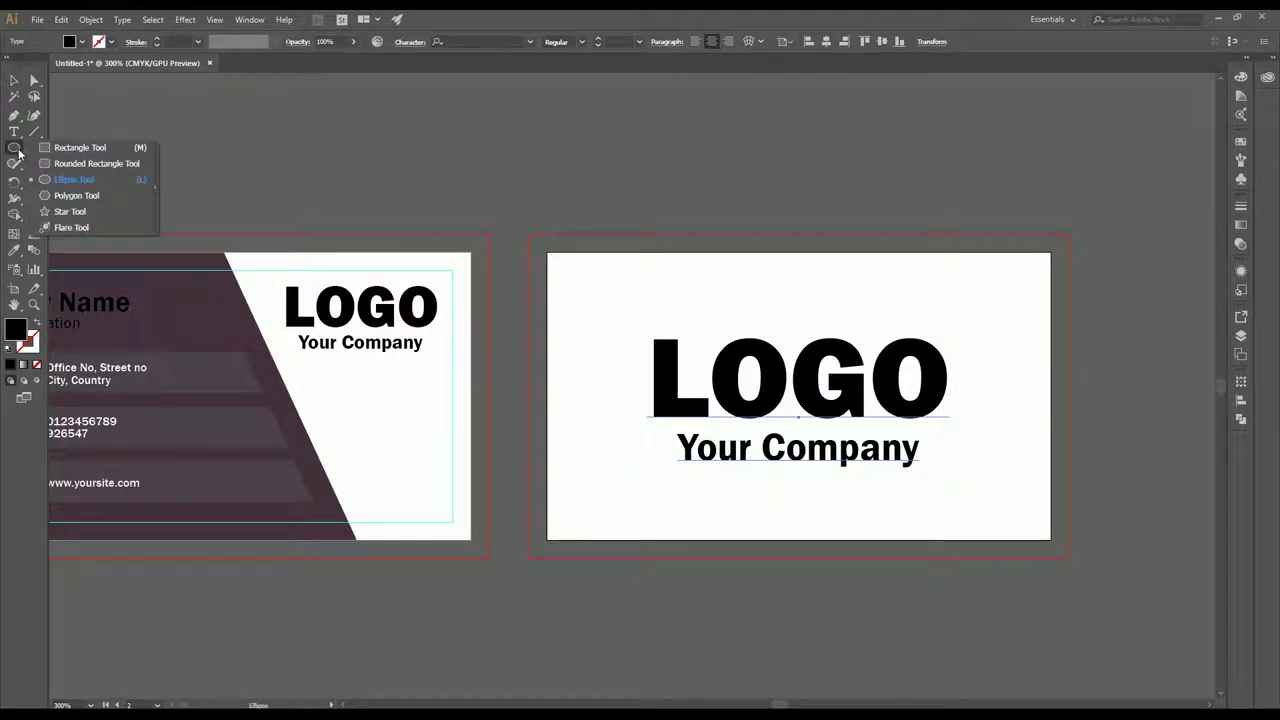
left_click(71, 150)
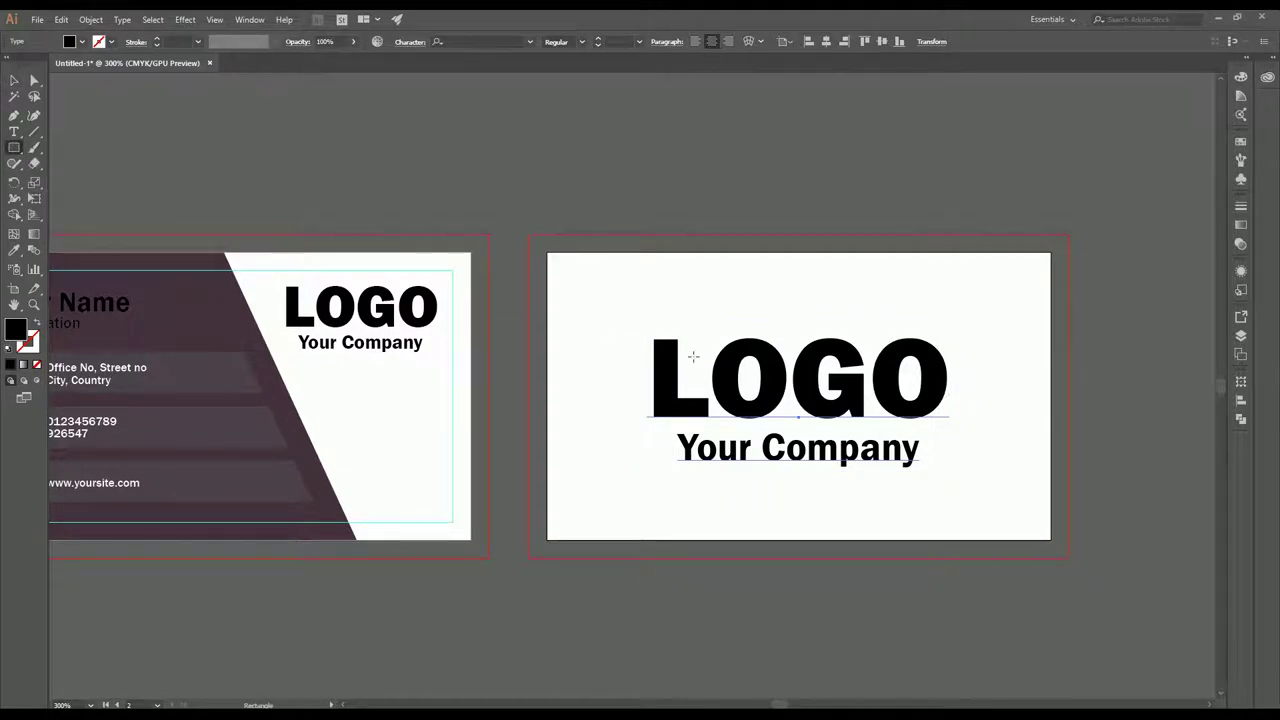
left_click(704, 303)
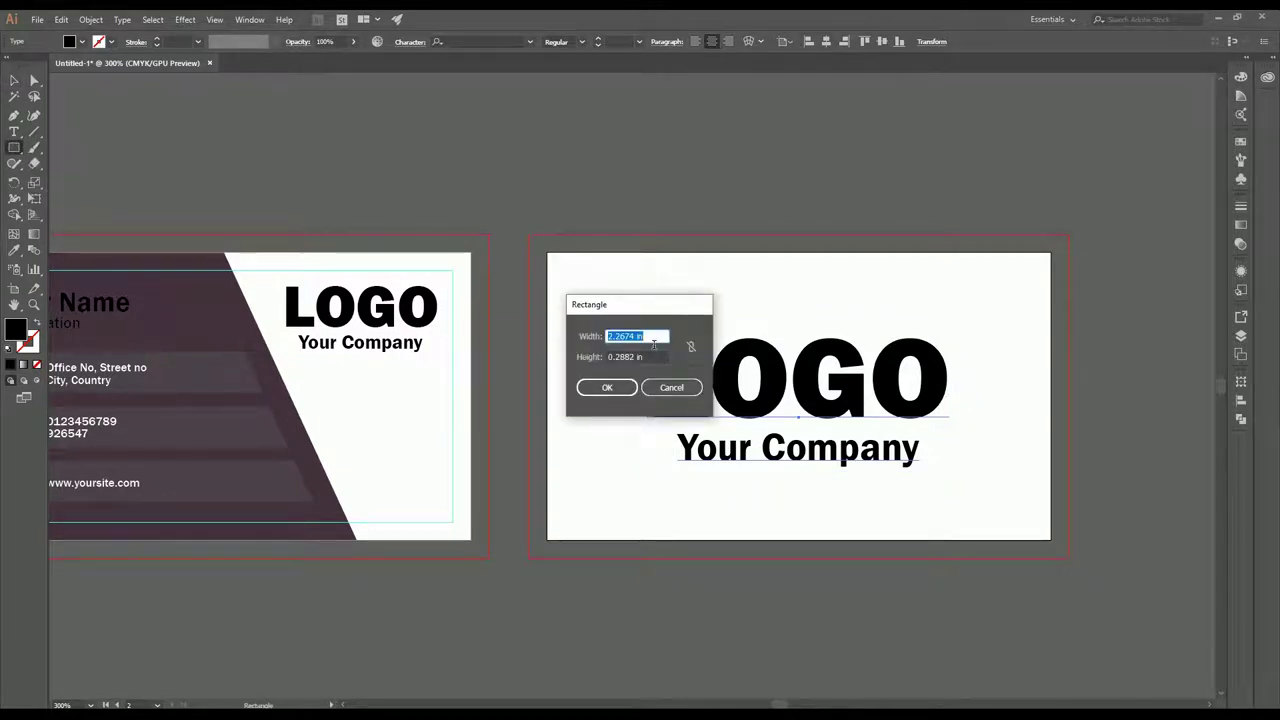
type("3.5")
key("Tab")
type("2")
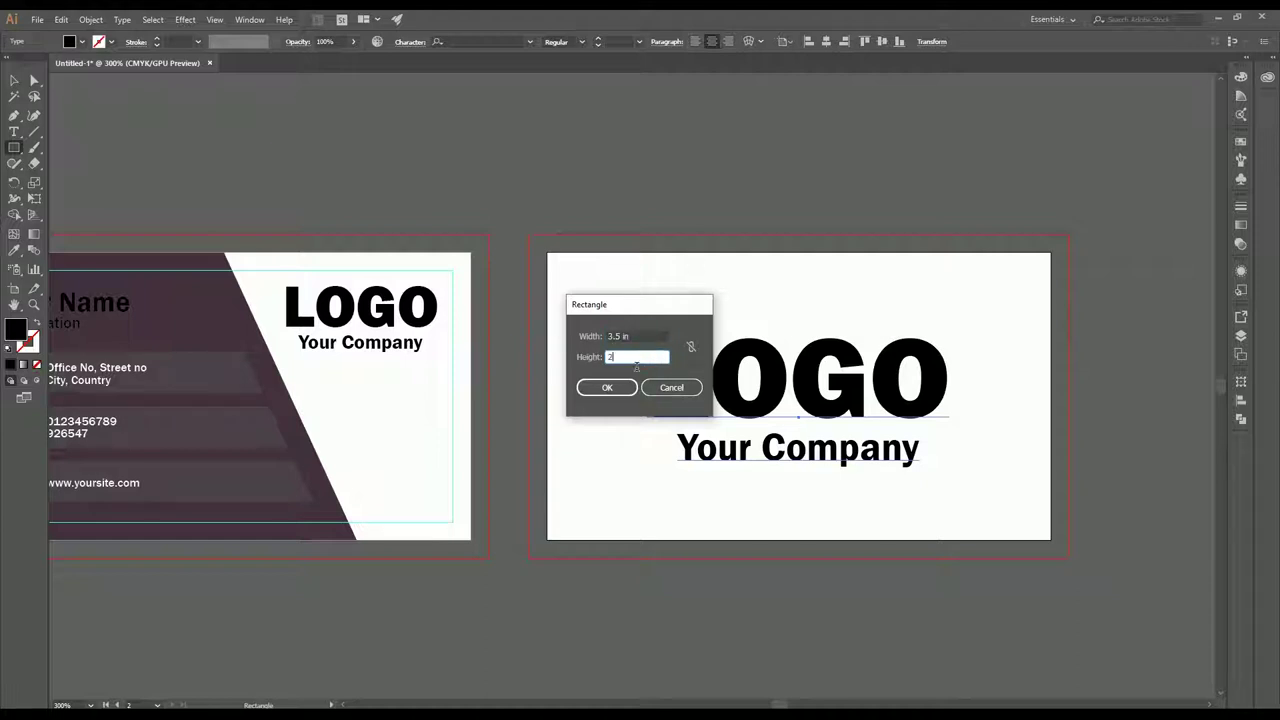
left_click(606, 387)
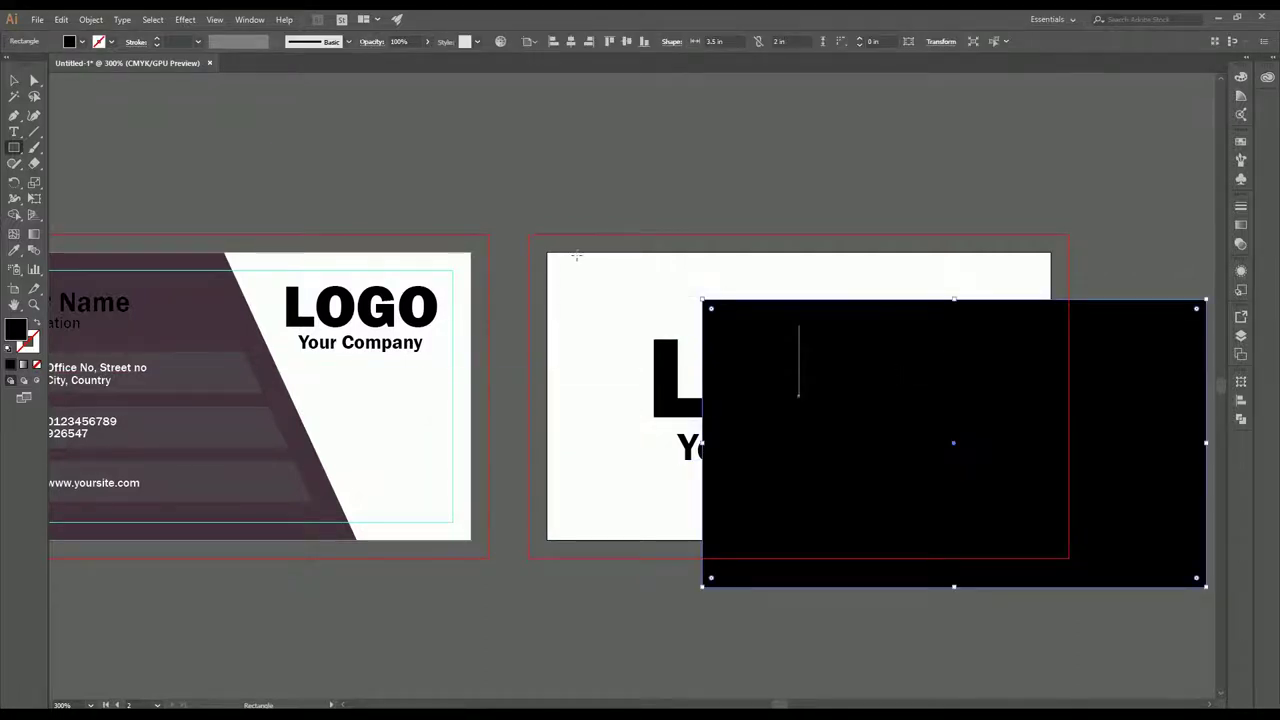
- Centre the black rectangle horizontally and vertically on the back card
left_click(15, 84)
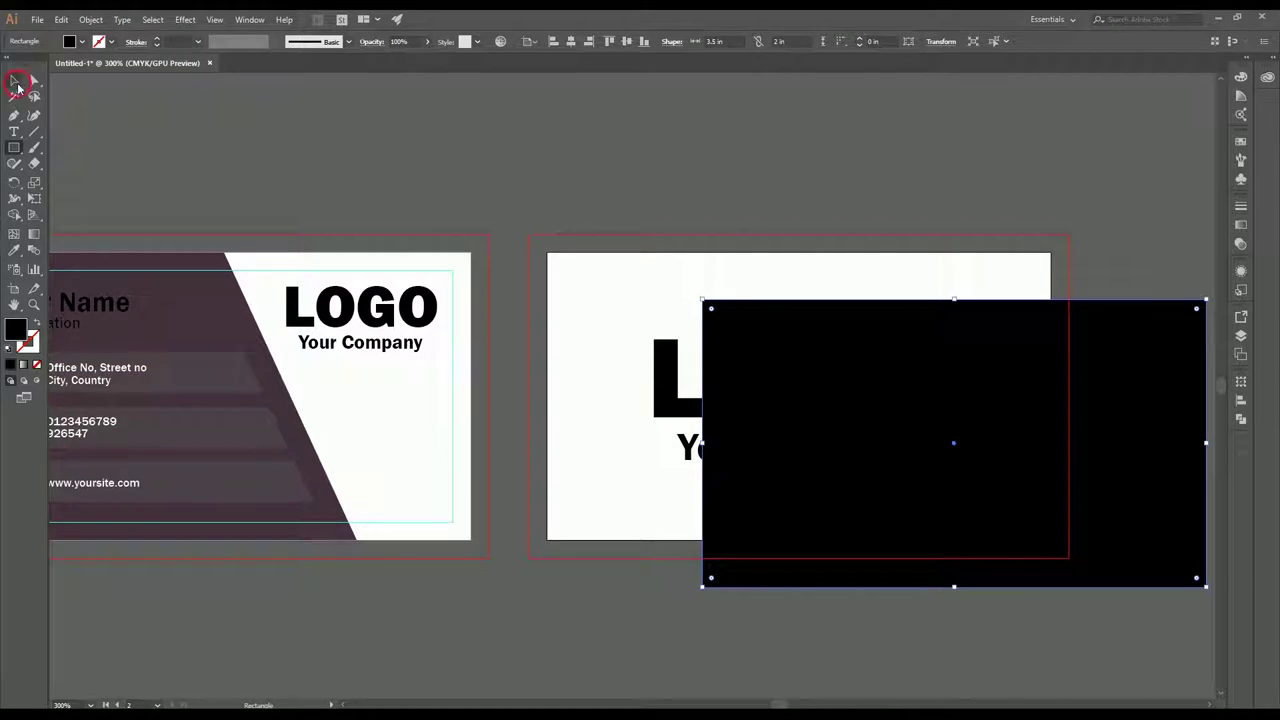
left_click(1242, 403)
left_click(1109, 410)
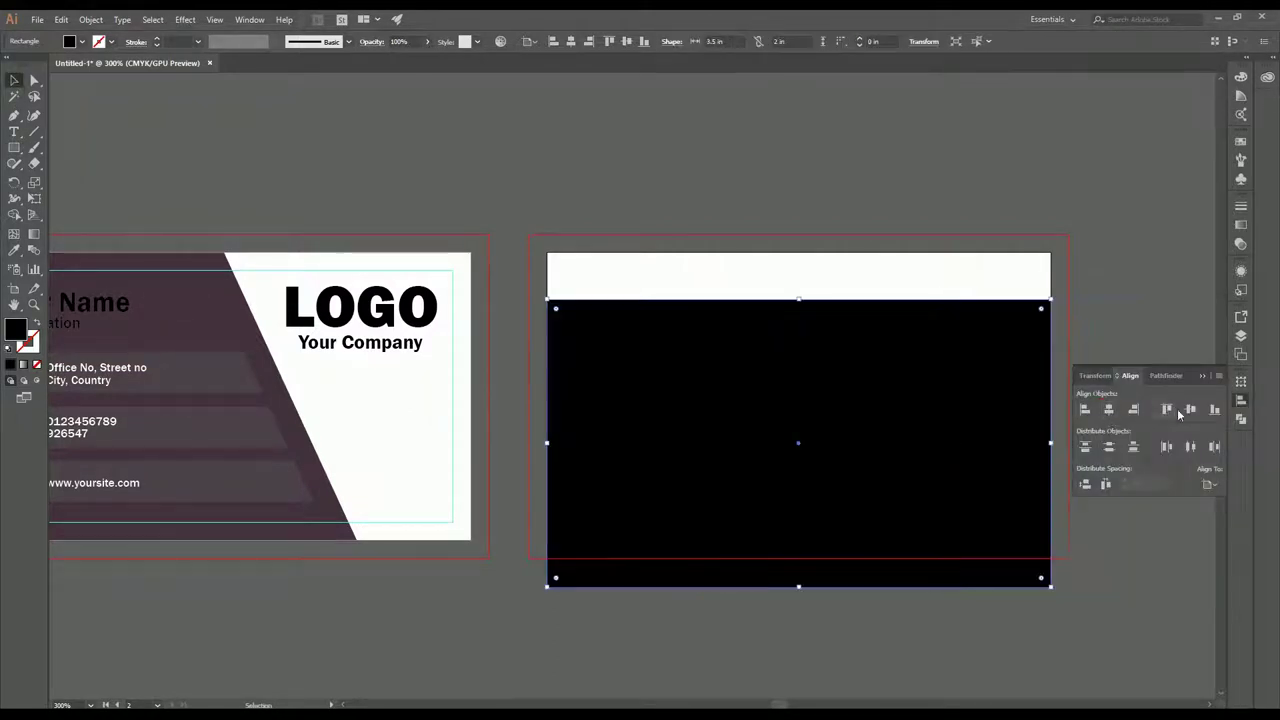
left_click(1190, 410)
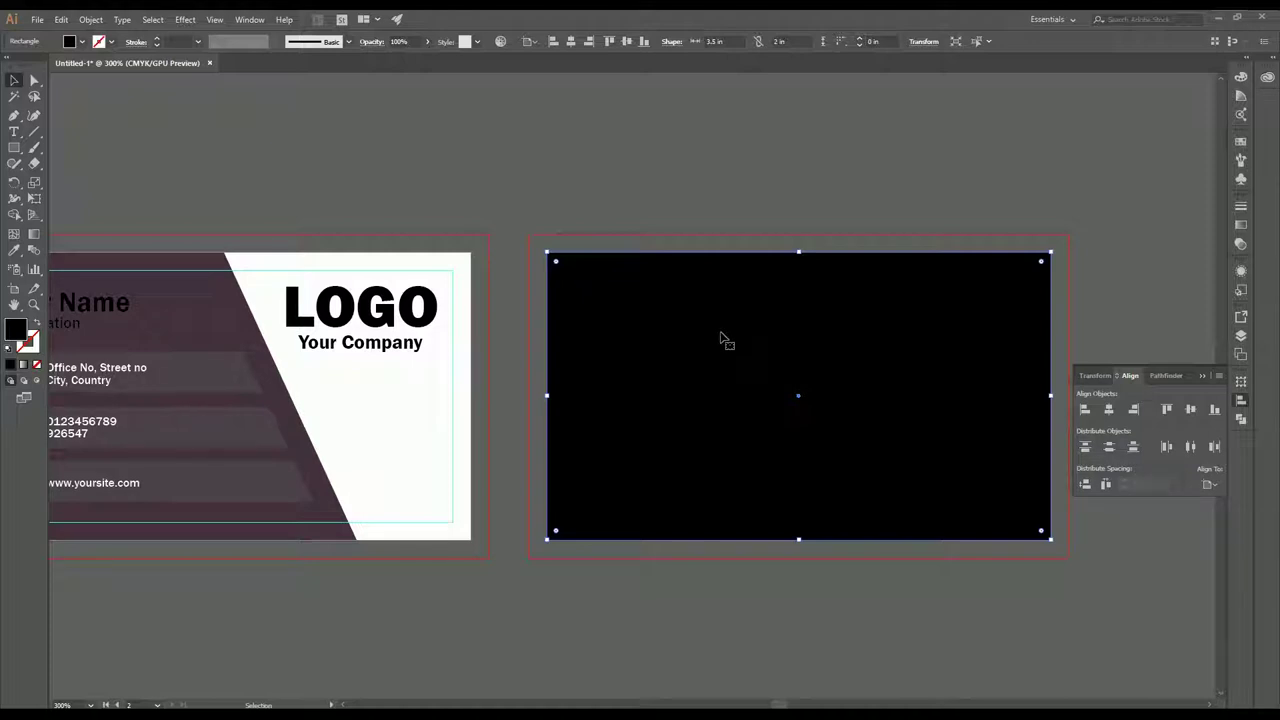
- Fill the back rectangle with the front card's maroon using the Eyedropper
key("i")
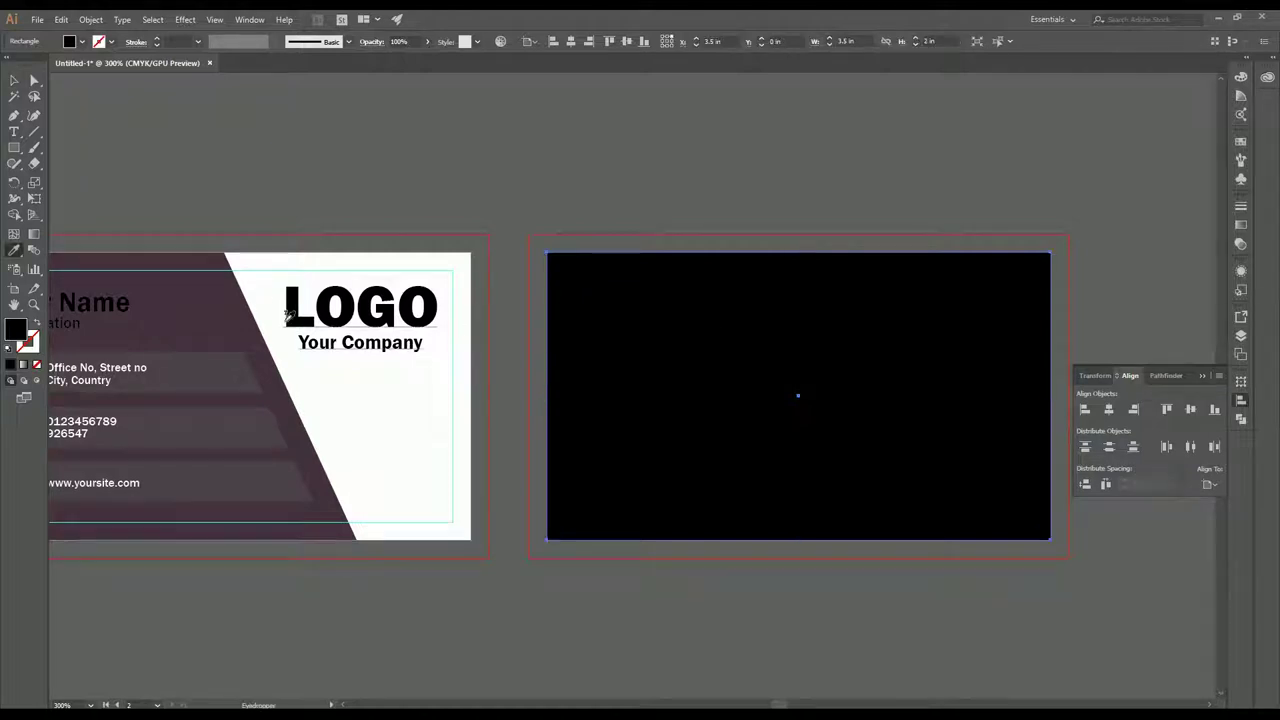
left_click(218, 310)
left_click(14, 80)
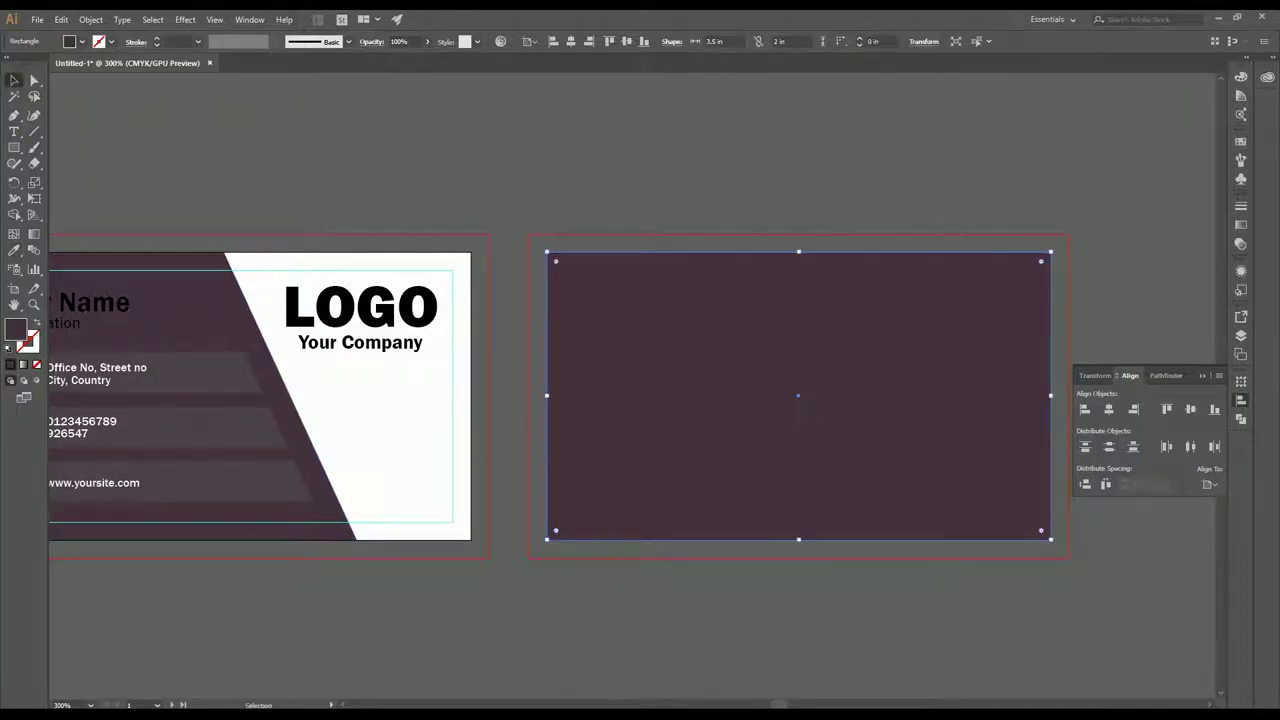
- Make the Your Name / Designation text white, then deselect it
left_click_drag(581, 347, 689, 357)
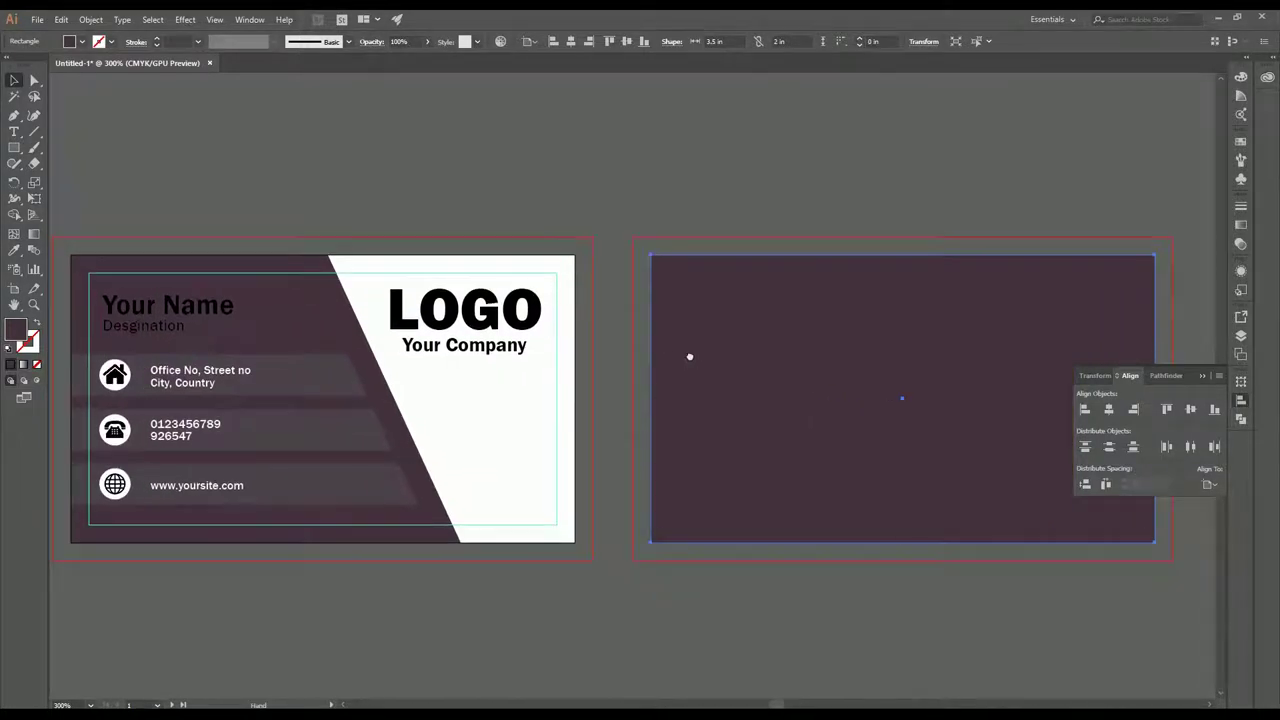
left_click(168, 306)
left_click(82, 42)
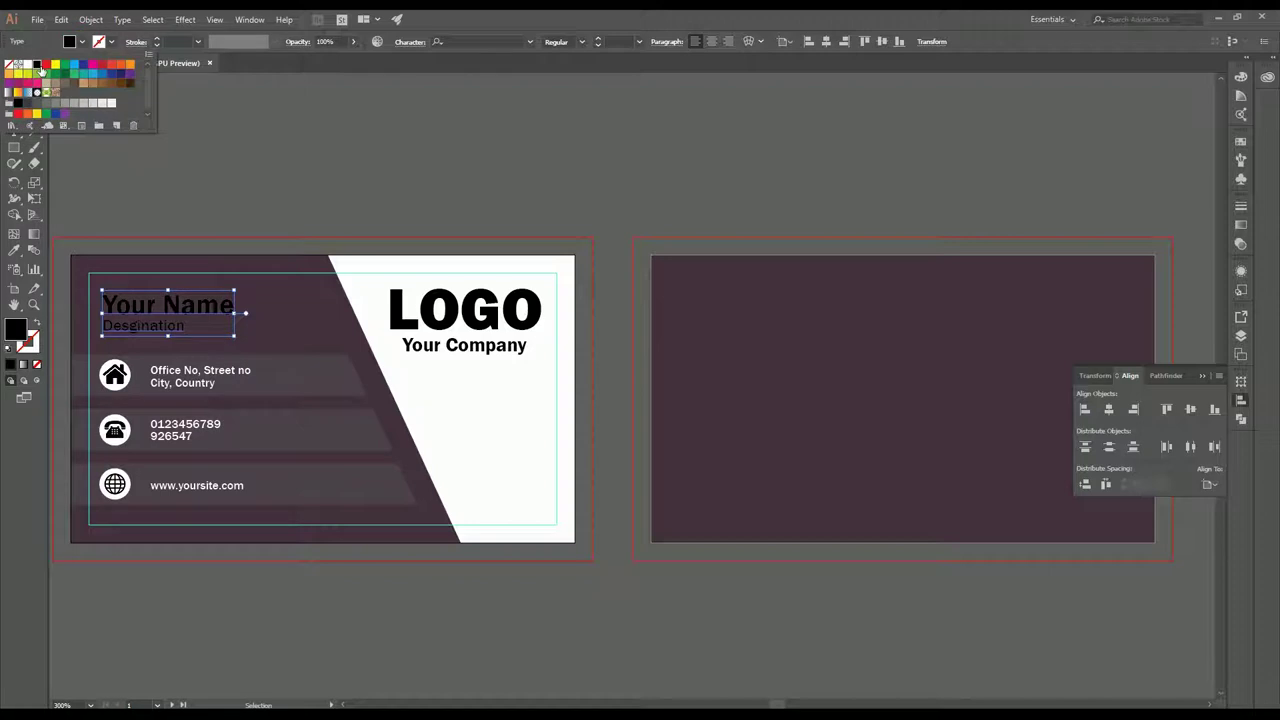
left_click(38, 73)
key("ctrl+shift+a")
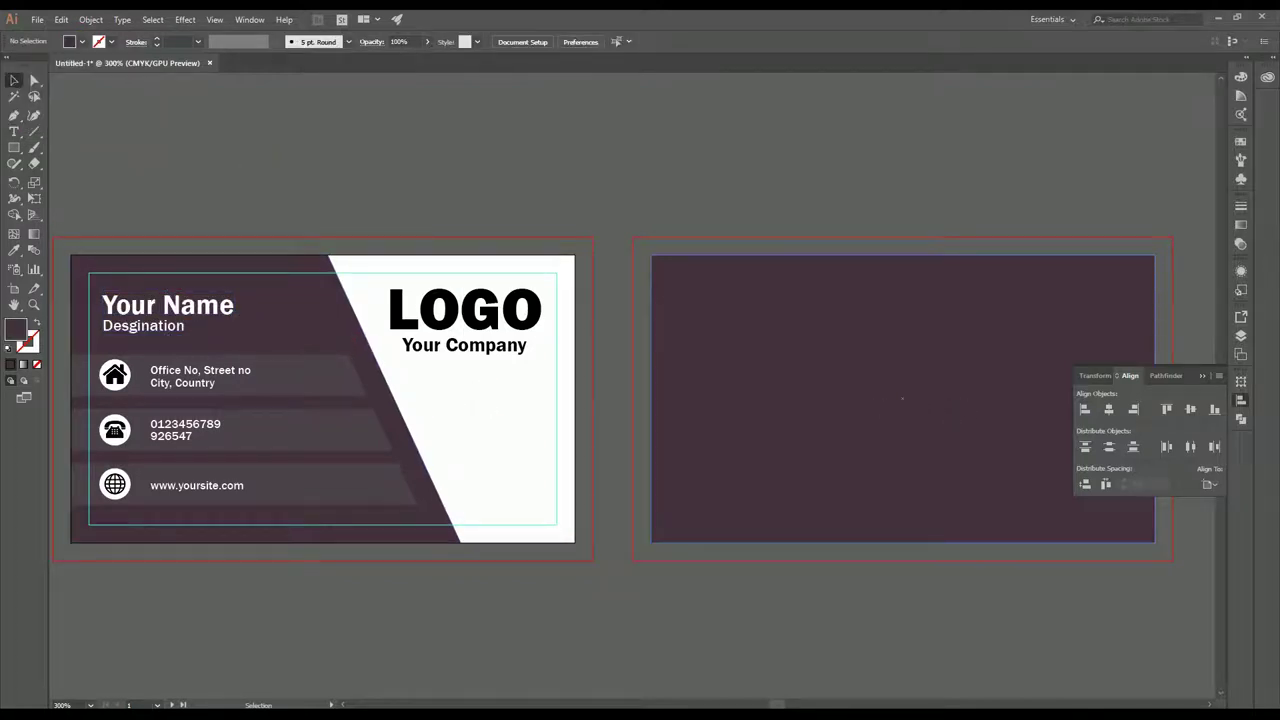
left_click_drag(888, 412, 706, 408)
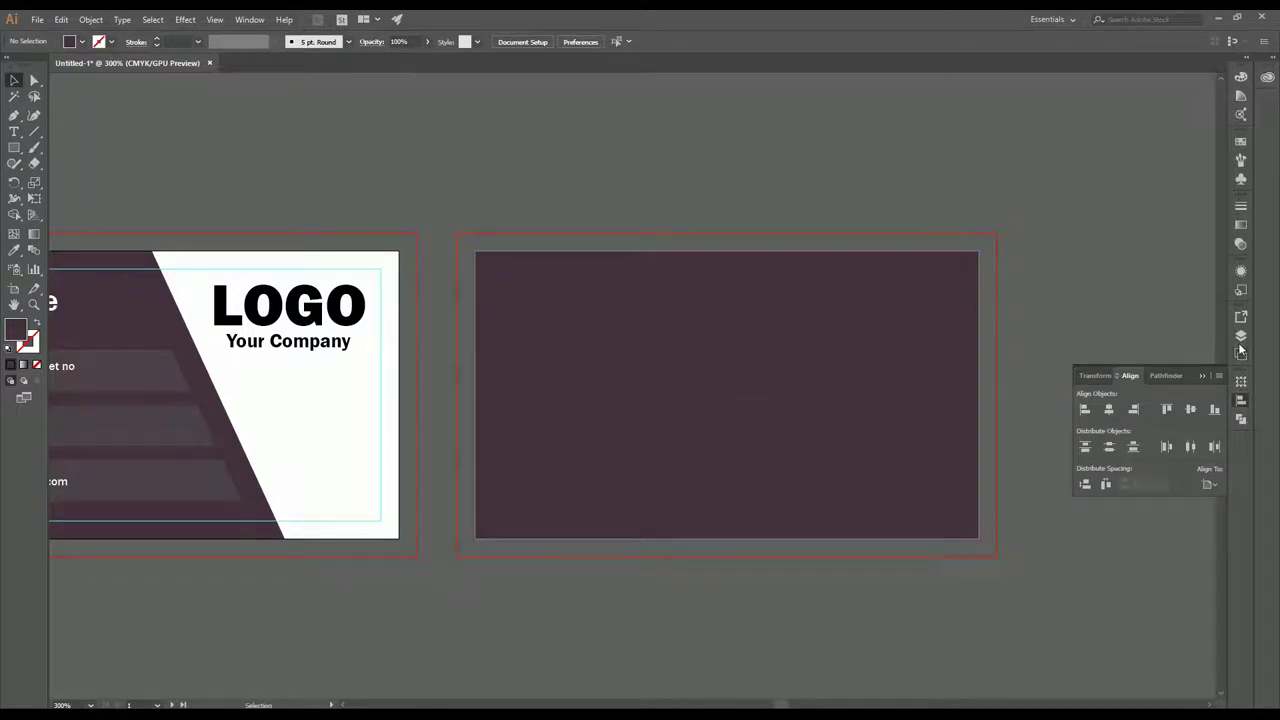
- In the Layers panel, move the back rectangle's layer beneath the LOGO / Your Company text
left_click(1241, 336)
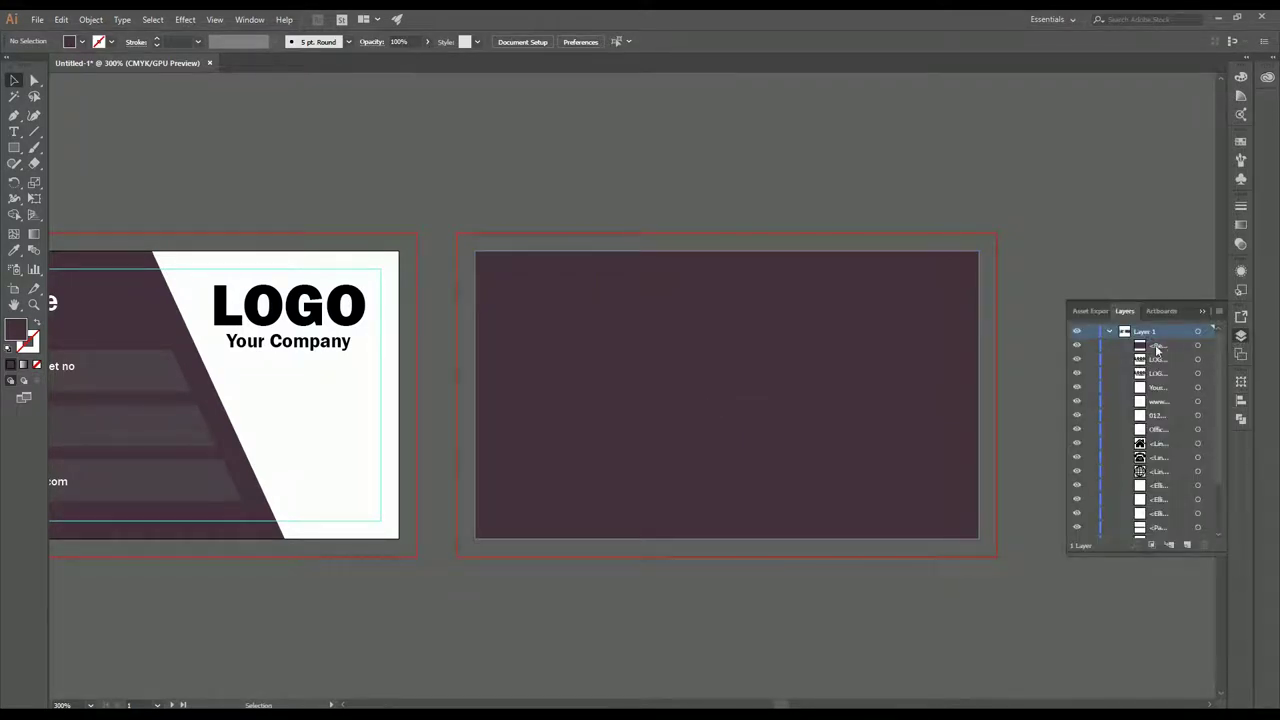
mouse_move(1158, 346)
left_mouse_down()
mouse_move(1168, 378)
mouse_move(1170, 366)
left_mouse_up()
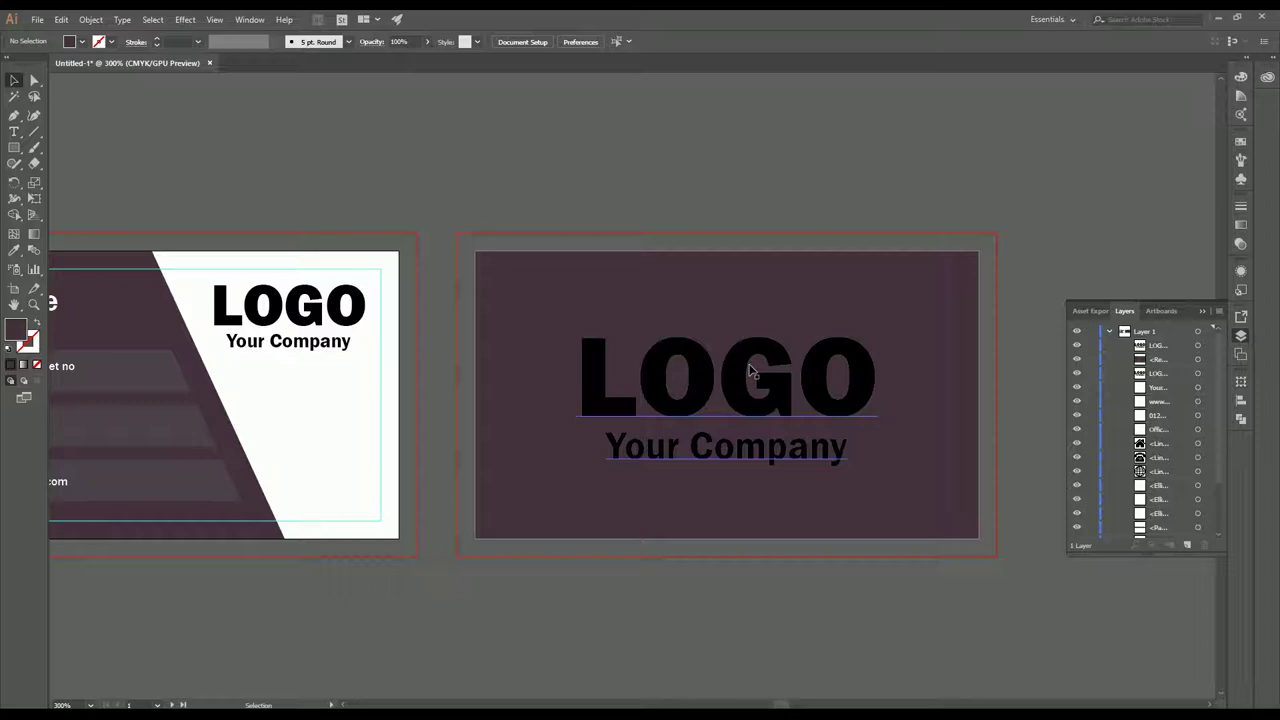
scroll(745, 360, "down", 1)
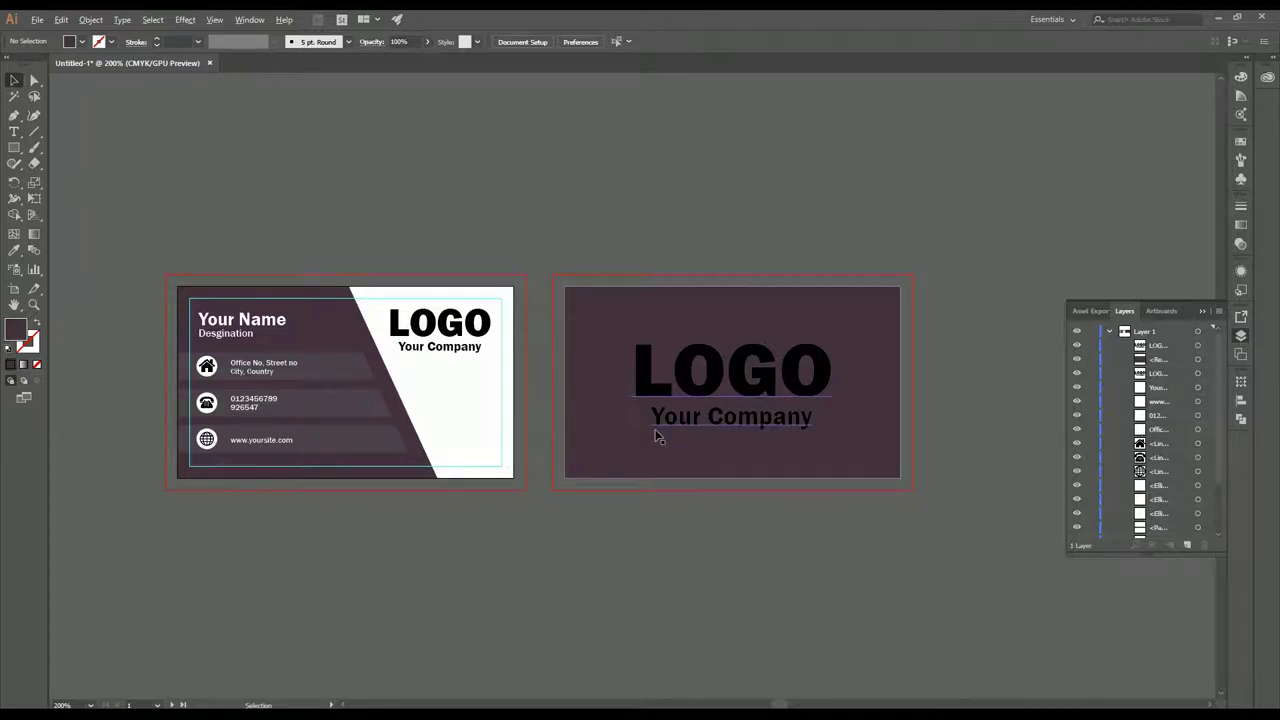
scroll(658, 436, "up", 1)
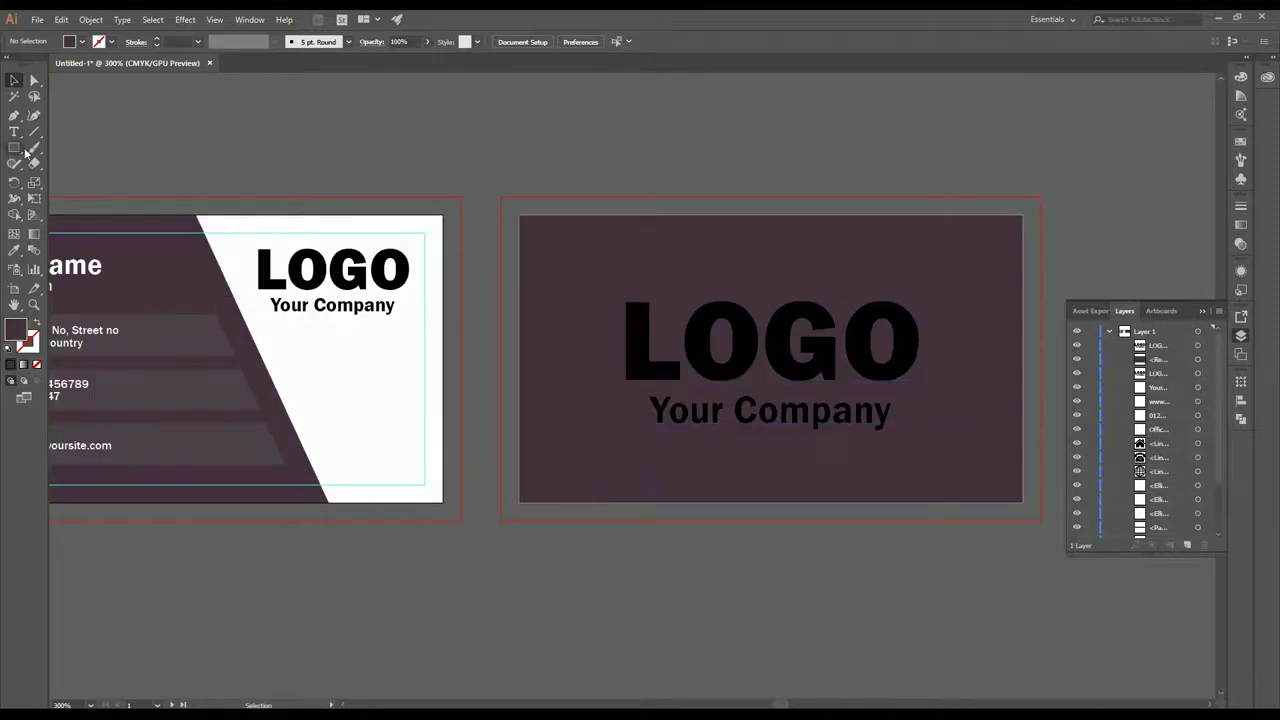
- Draw a 3.5 × 2 in rectangle and centre it horizontally and vertically on the artboard
left_click(15, 149)
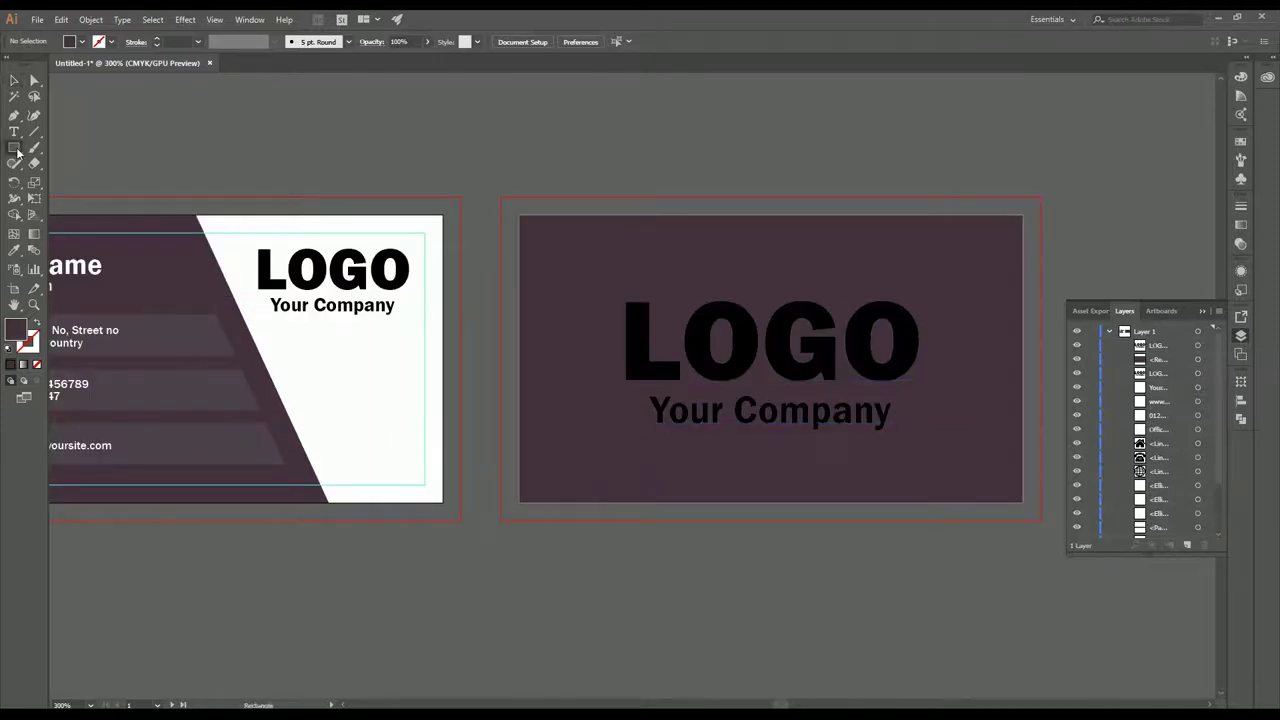
left_click(642, 265)
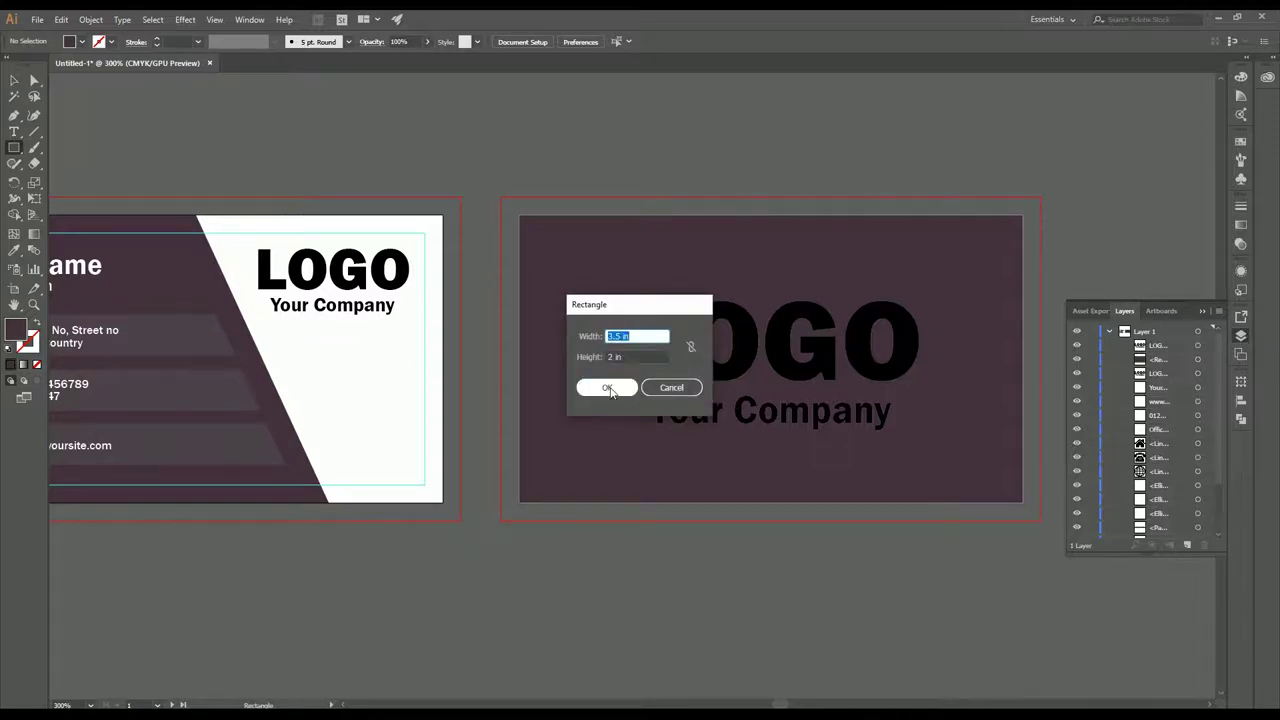
key("Return")
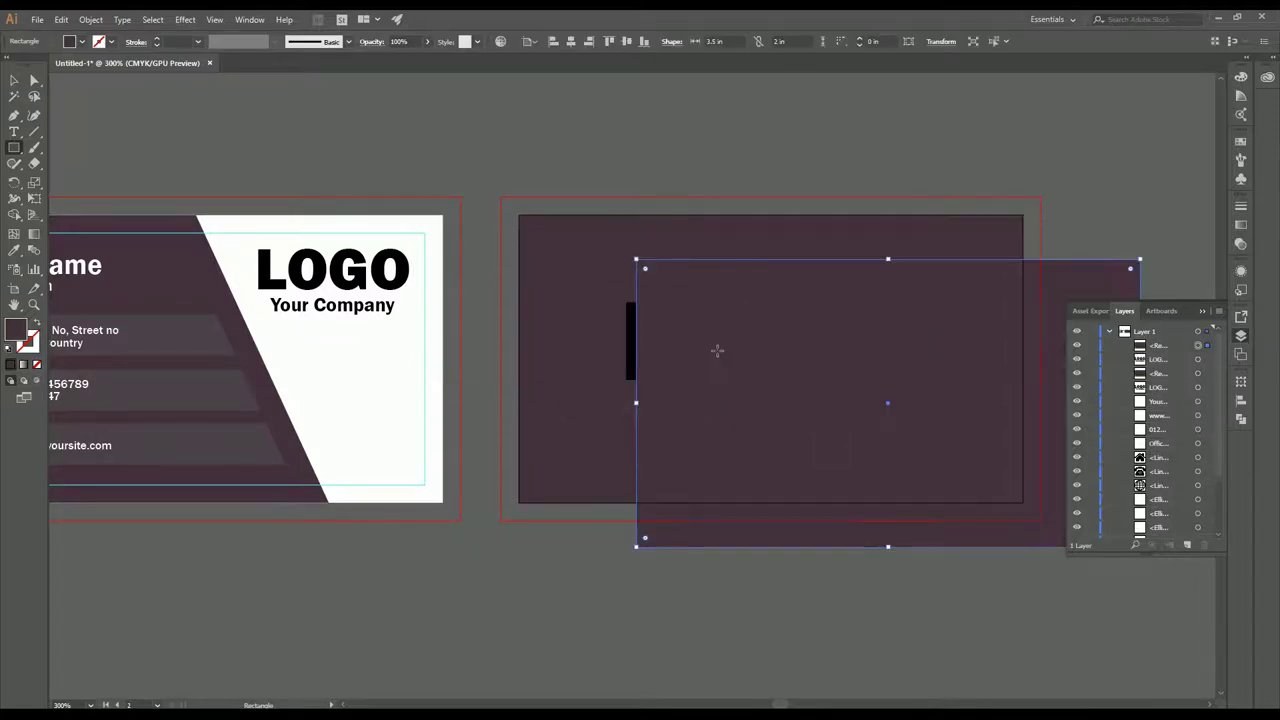
left_click(15, 80)
left_click(1241, 400)
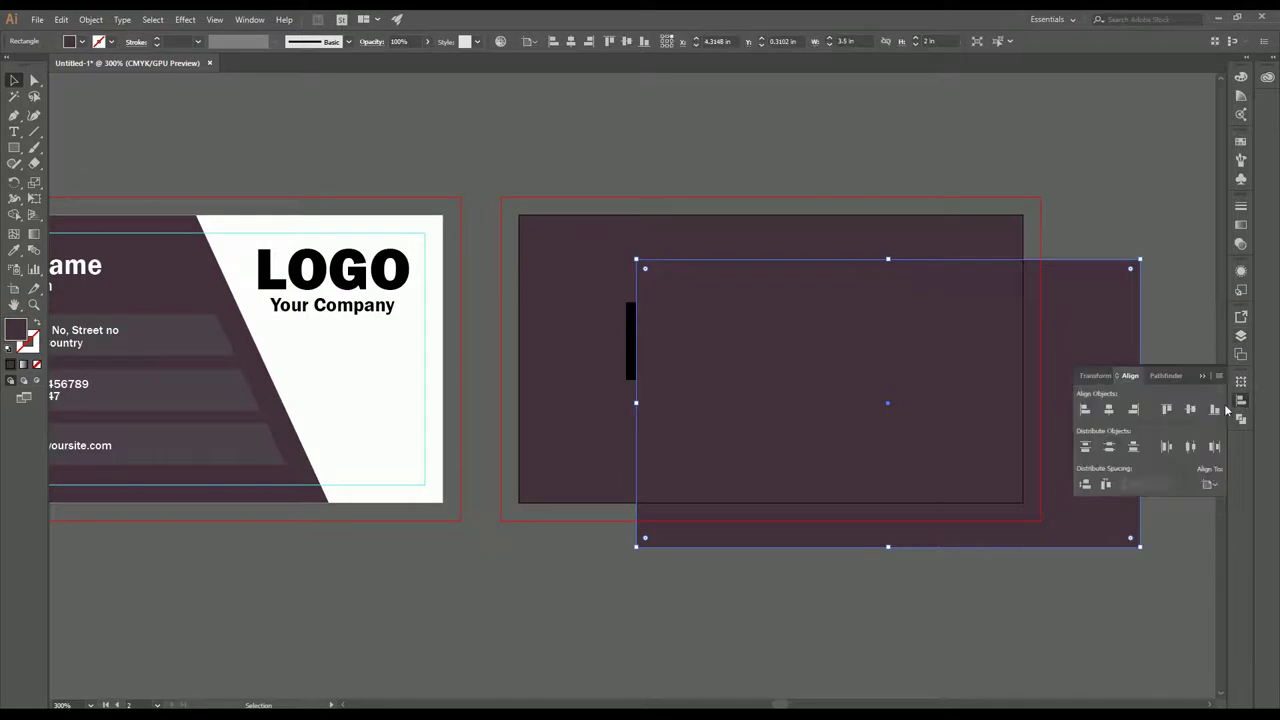
left_click(1108, 409)
left_click(1190, 409)
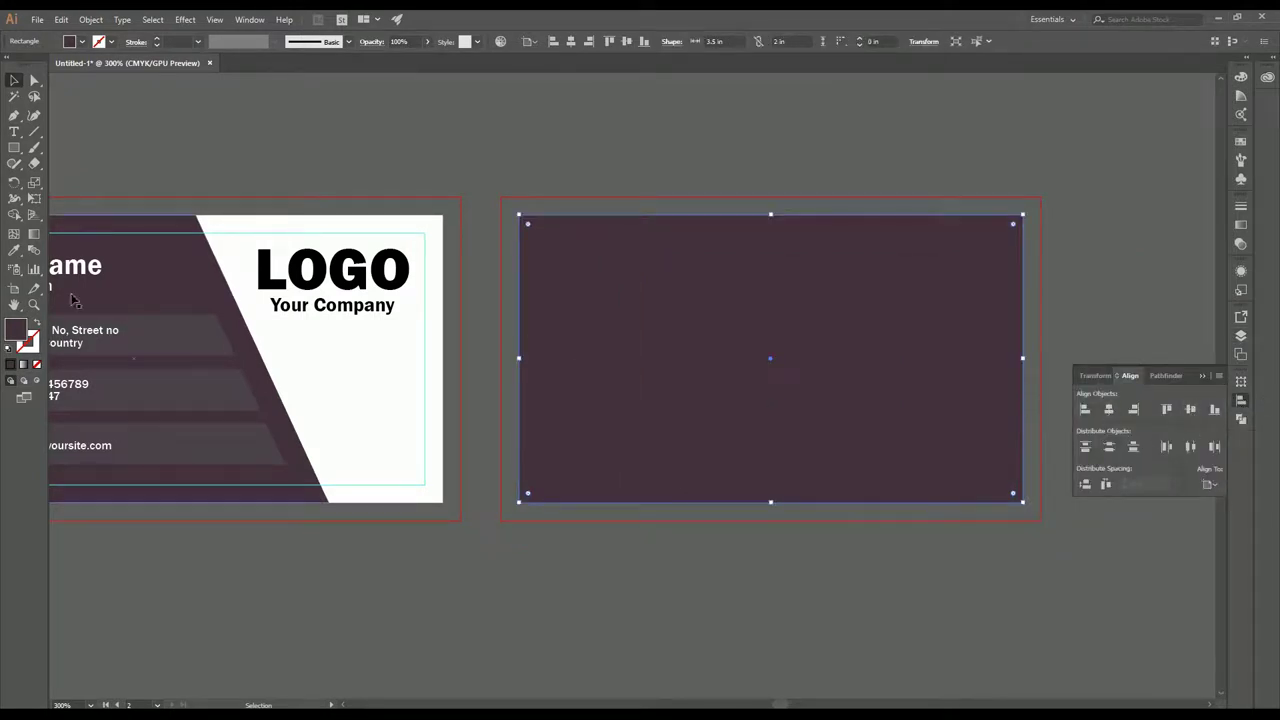
- Fill the new rectangle with white
left_click(81, 42)
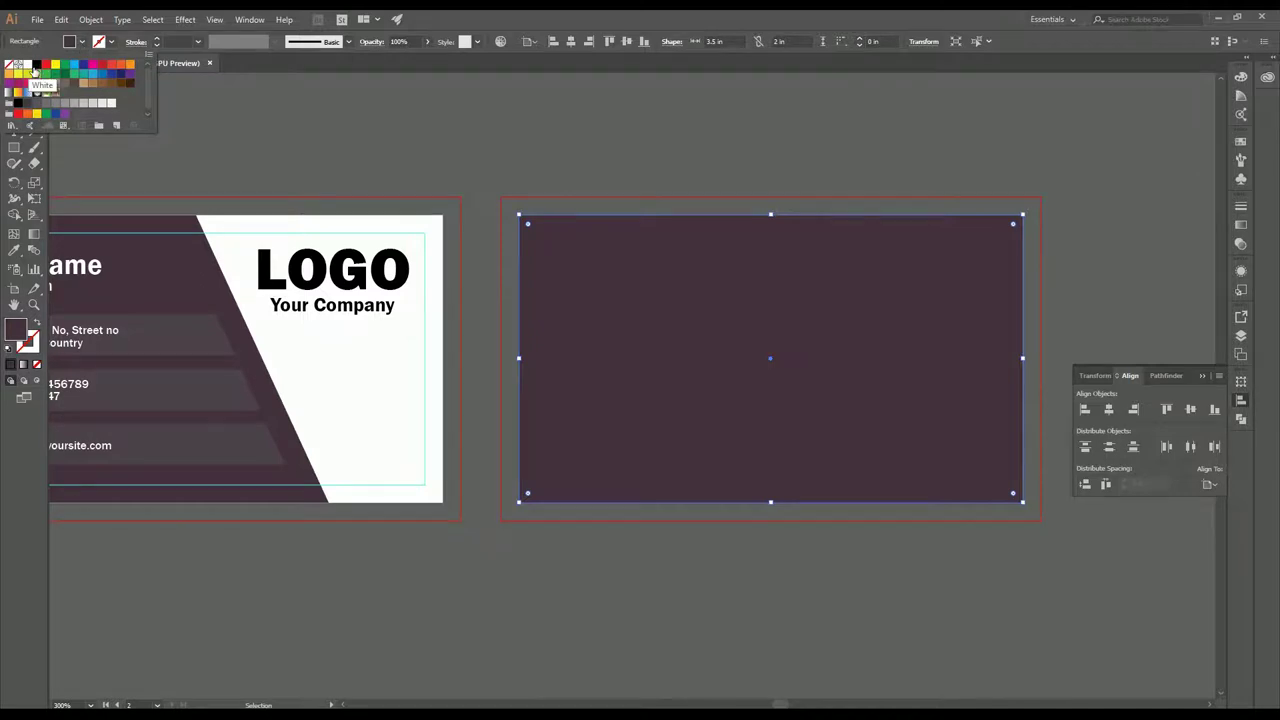
left_click(35, 67)
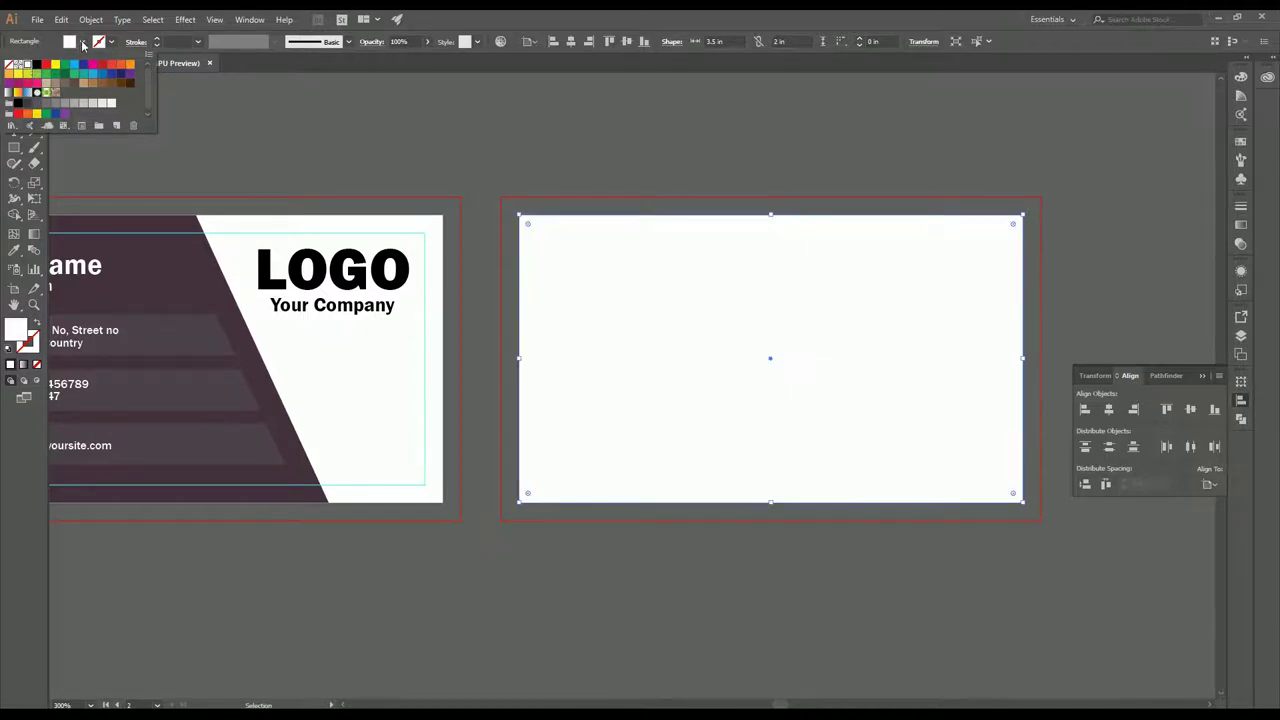
left_click(83, 44)
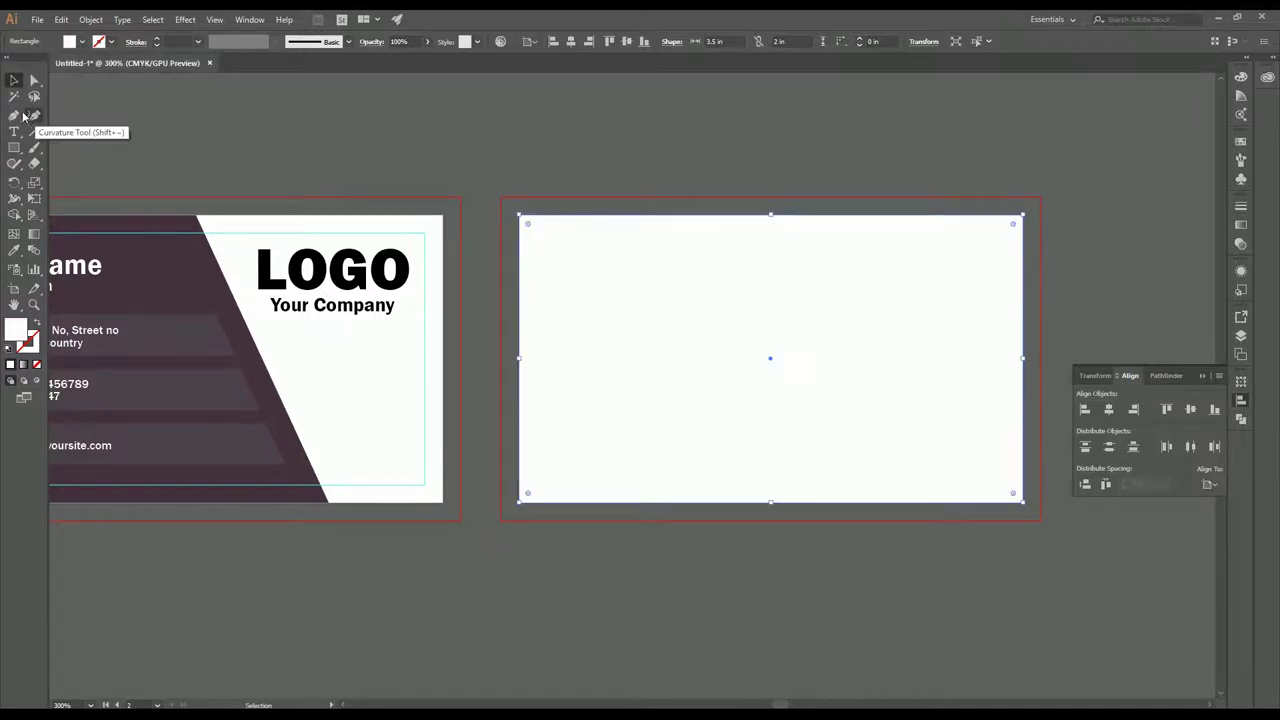
- Add anchor points at the left, top, right and bottom edge midpoints of the white panel
left_click(14, 118)
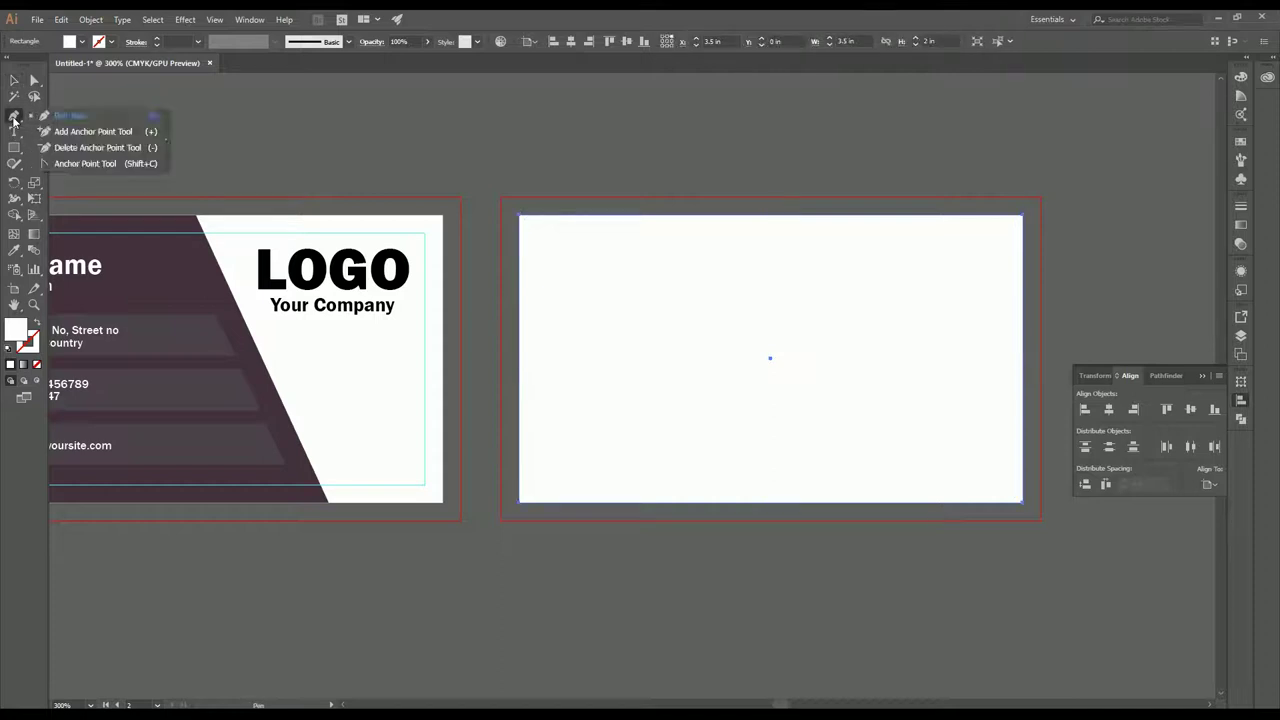
left_click(81, 133)
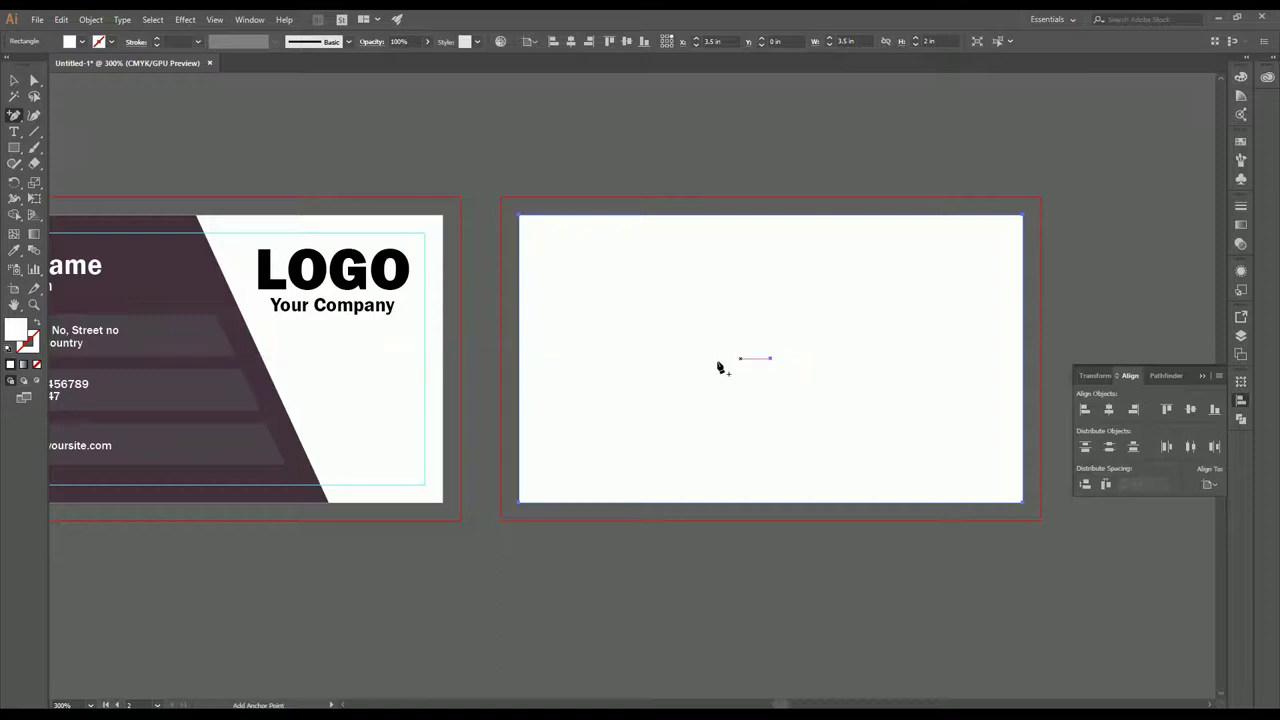
left_click(521, 358)
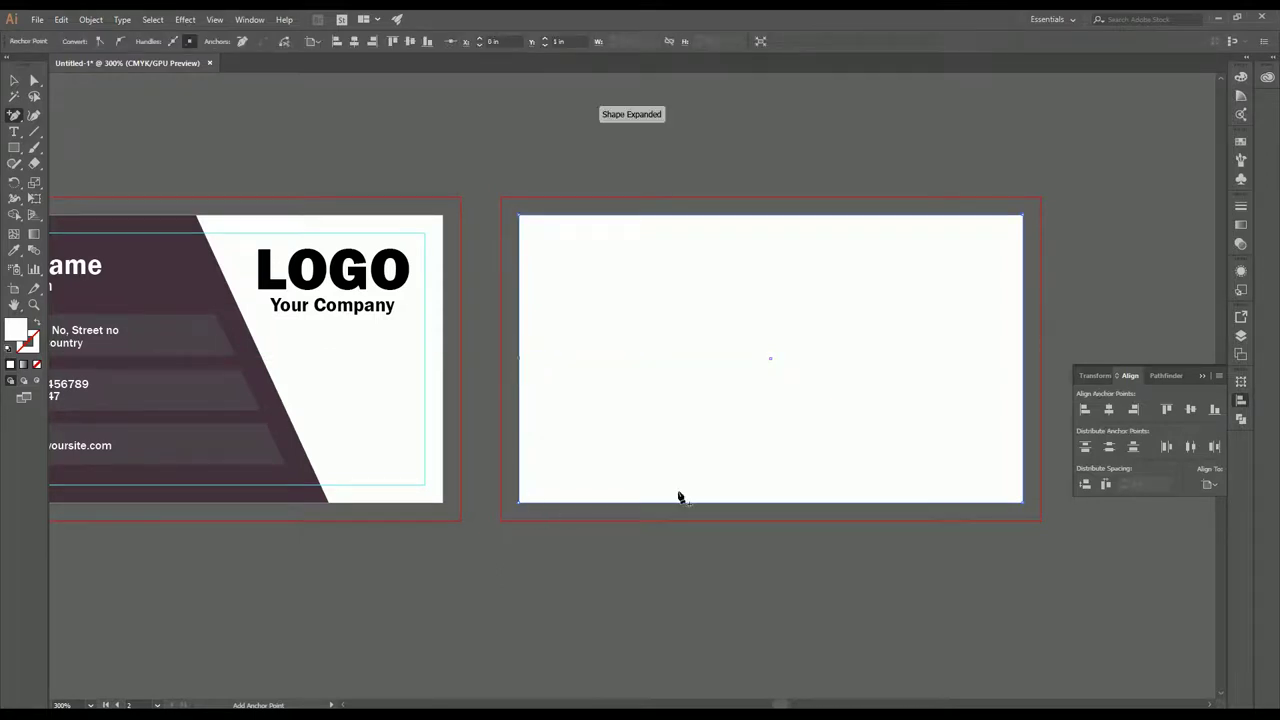
left_click(779, 502)
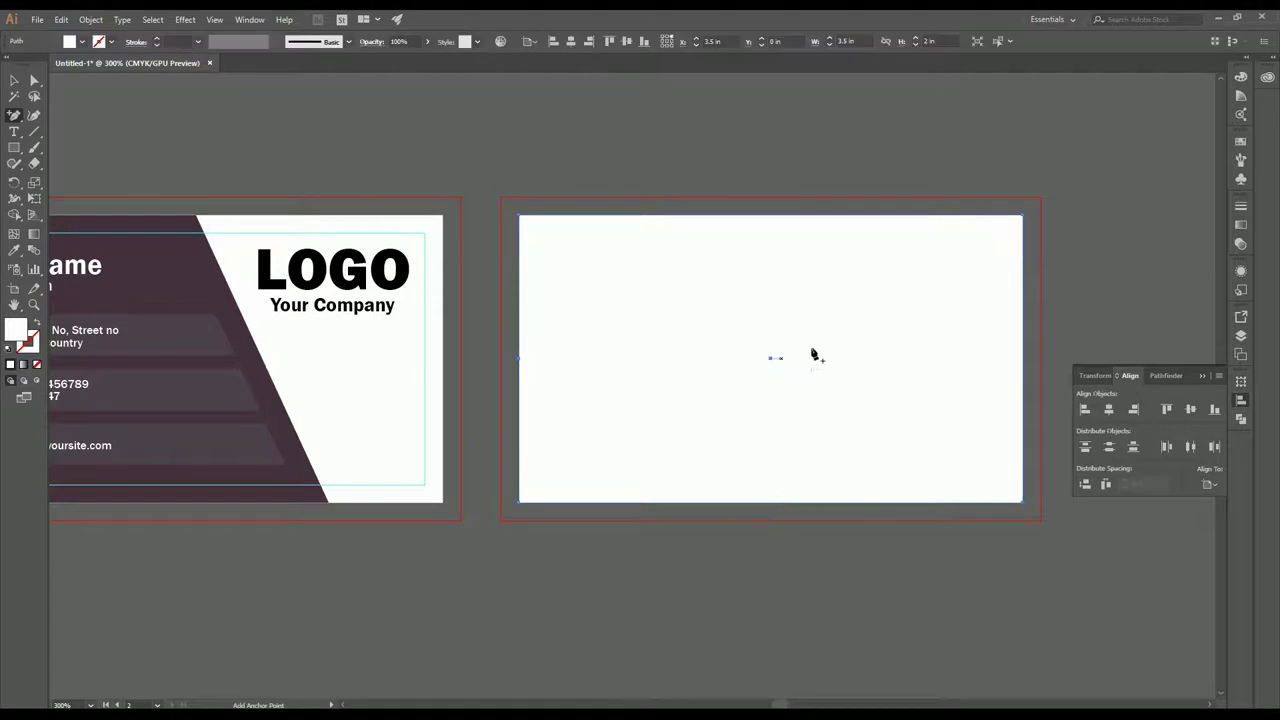
left_click(770, 216)
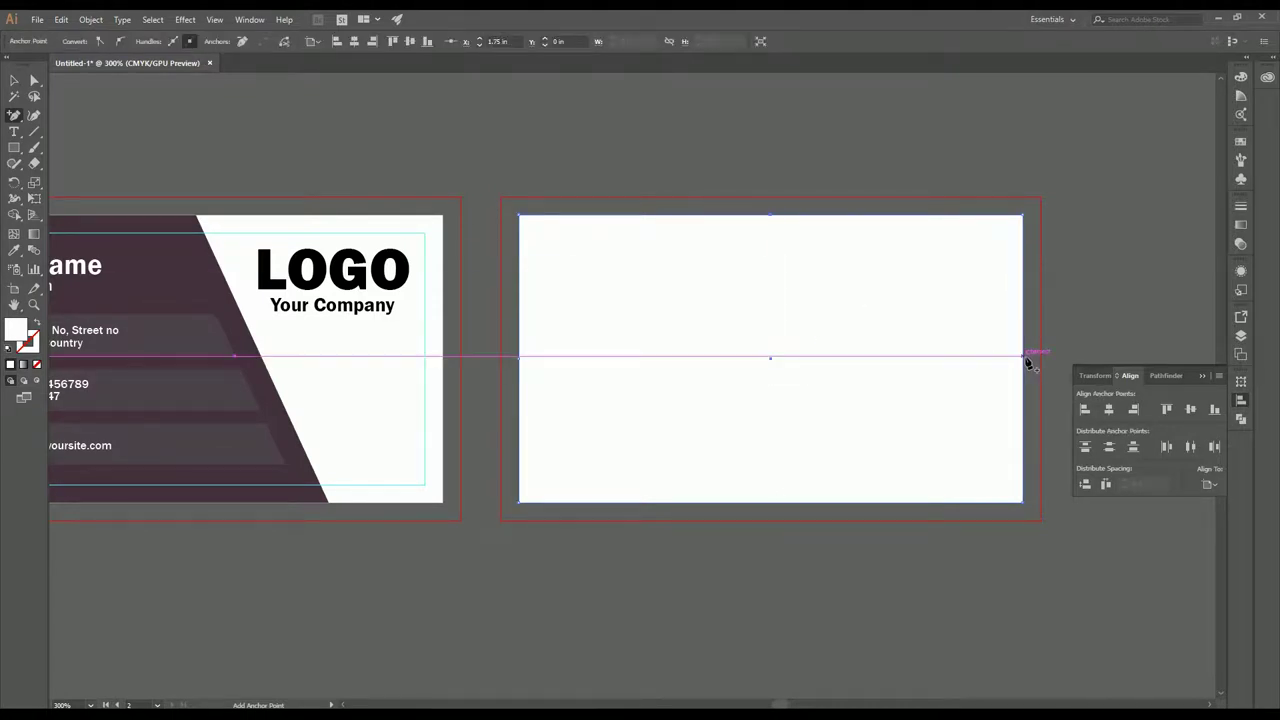
left_click(1022, 358)
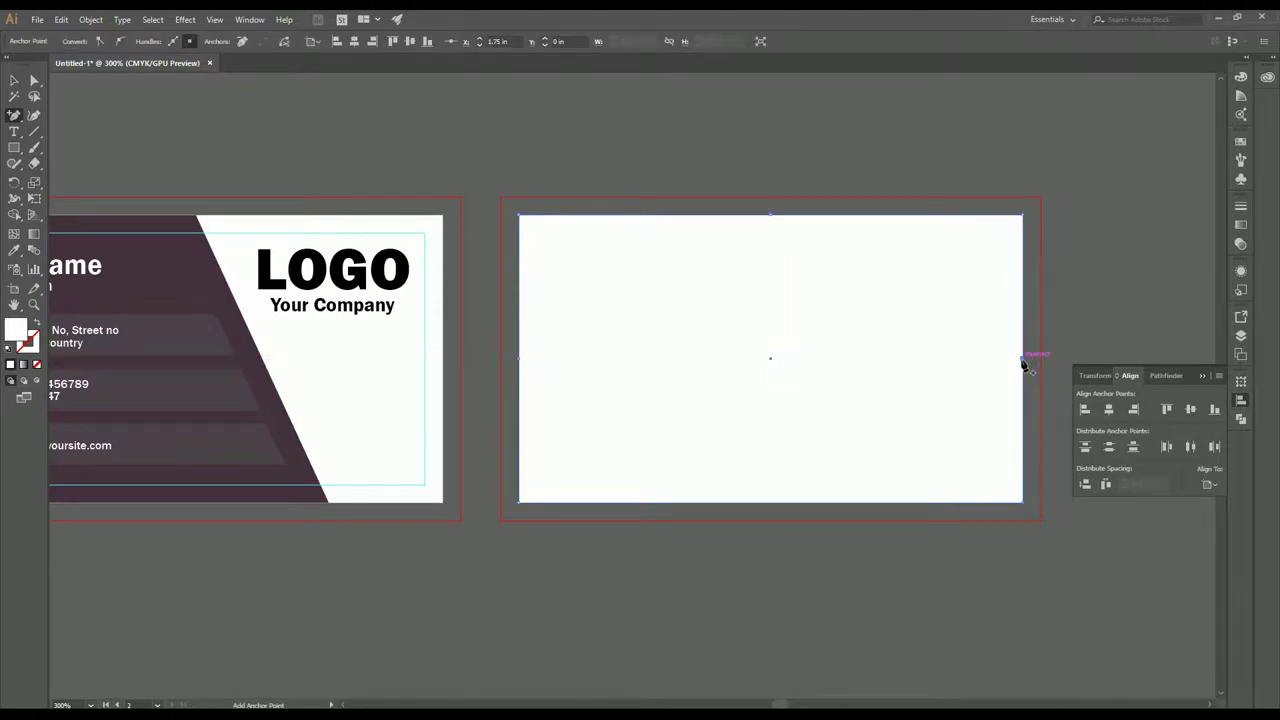
left_click(775, 502)
left_click(14, 80)
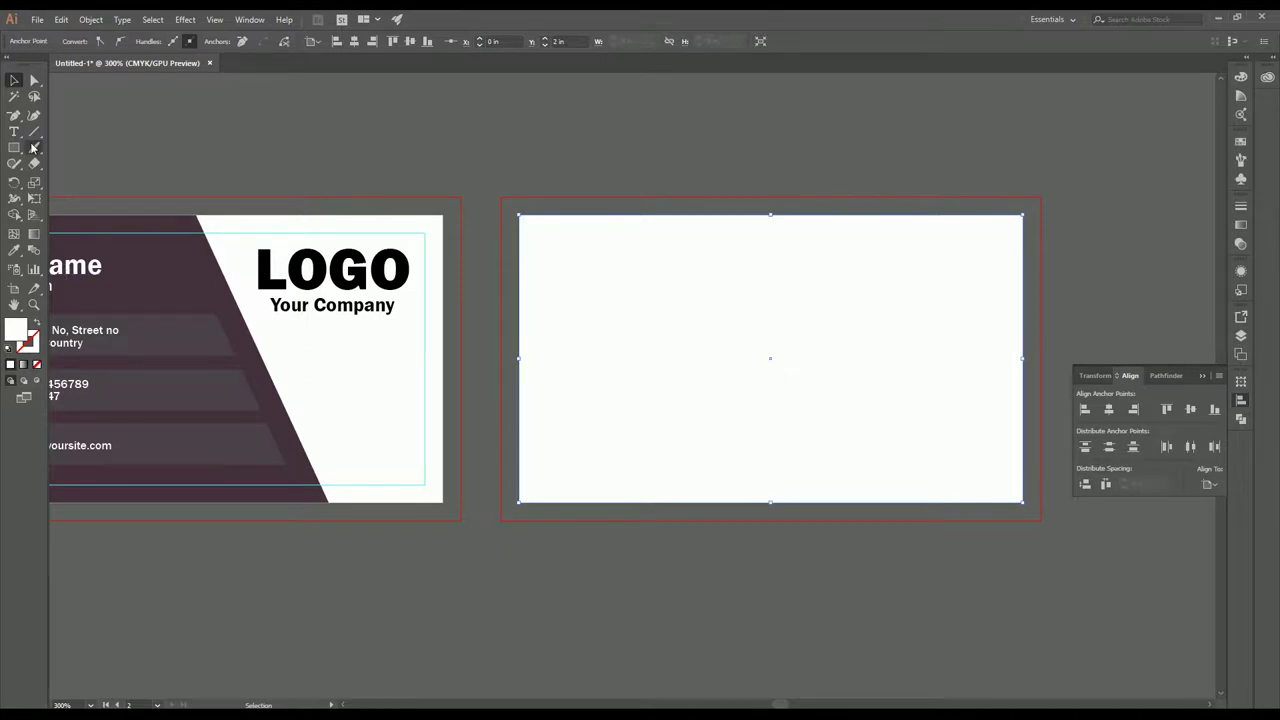
- Delete the white panel's bottom-left and top-right corner anchors to form a diagonal band
left_click(15, 116)
left_click_drag(17, 116, 69, 156)
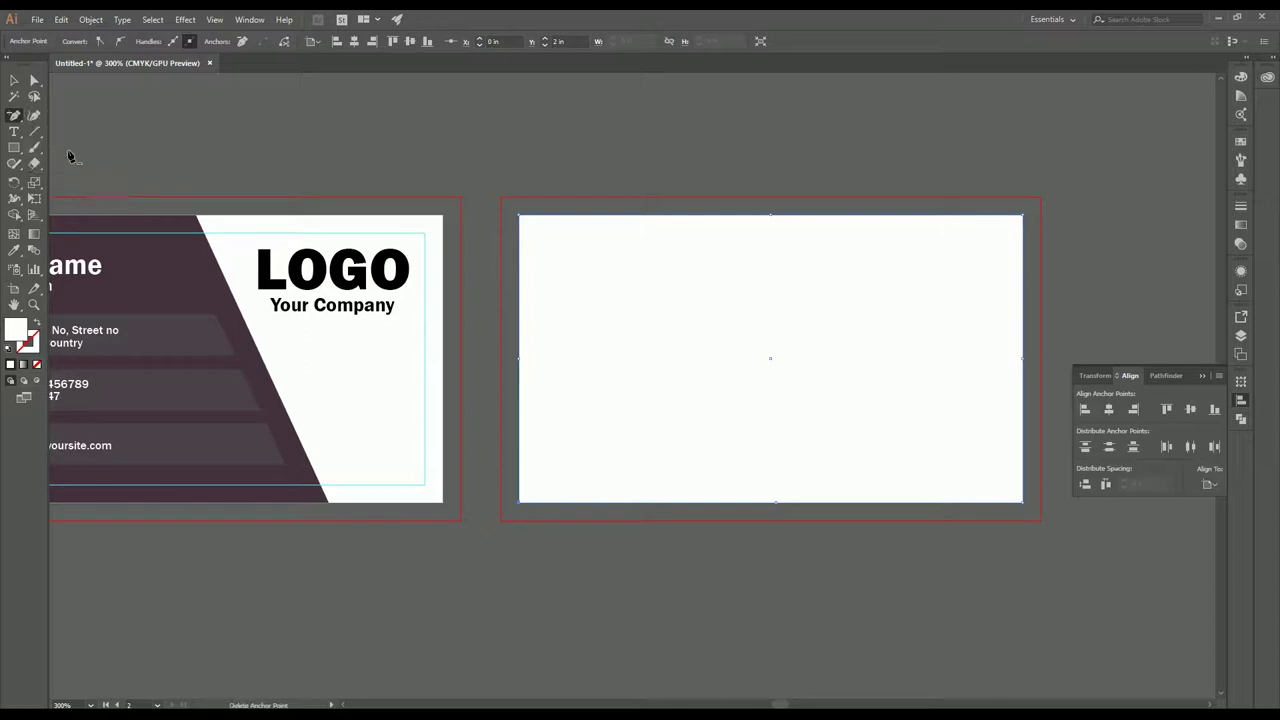
left_click(519, 504)
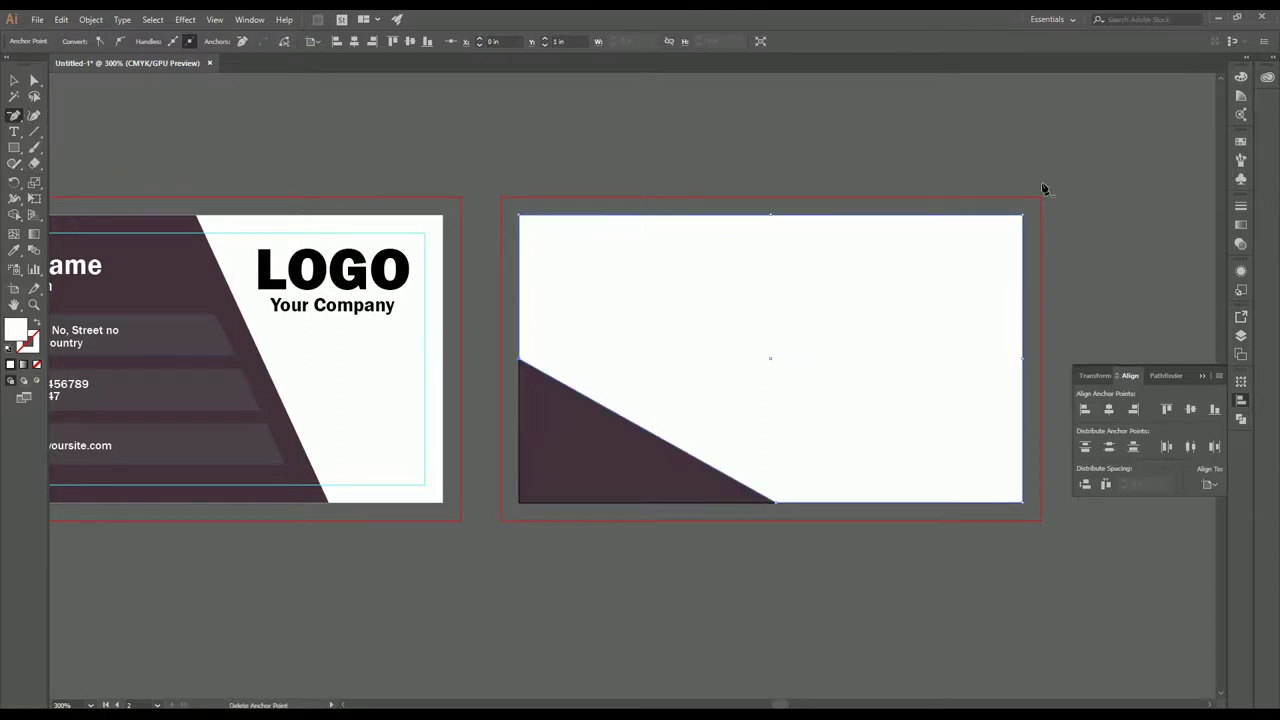
left_click(1023, 216)
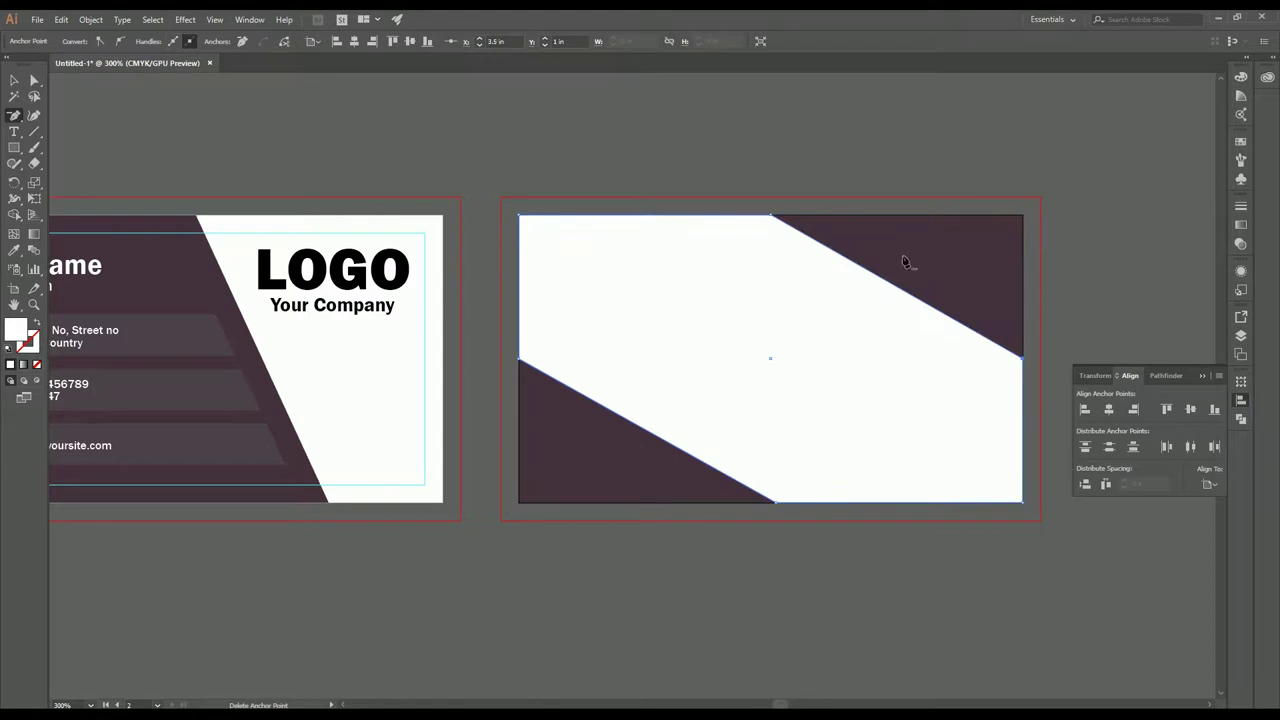
left_click(13, 81)
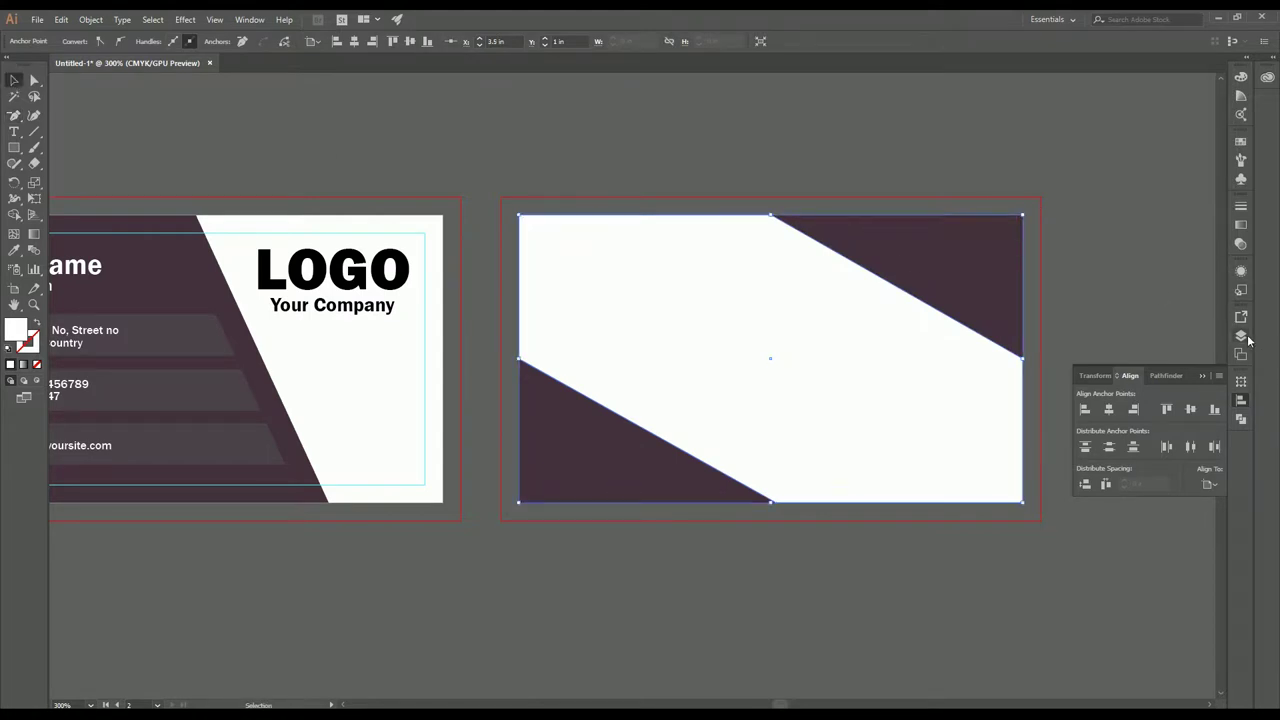
left_click(1241, 336)
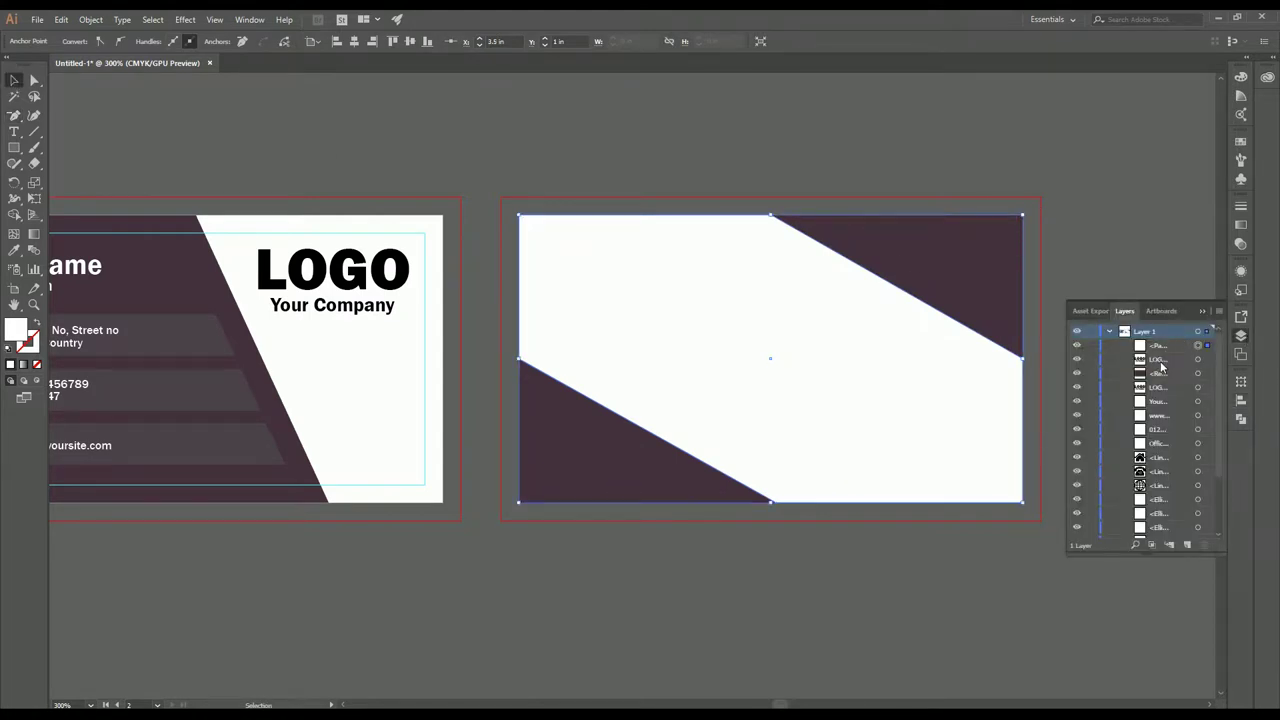
- Move the LOGO group to the top of Layer 1 so it sits above the white band
left_click(1161, 362)
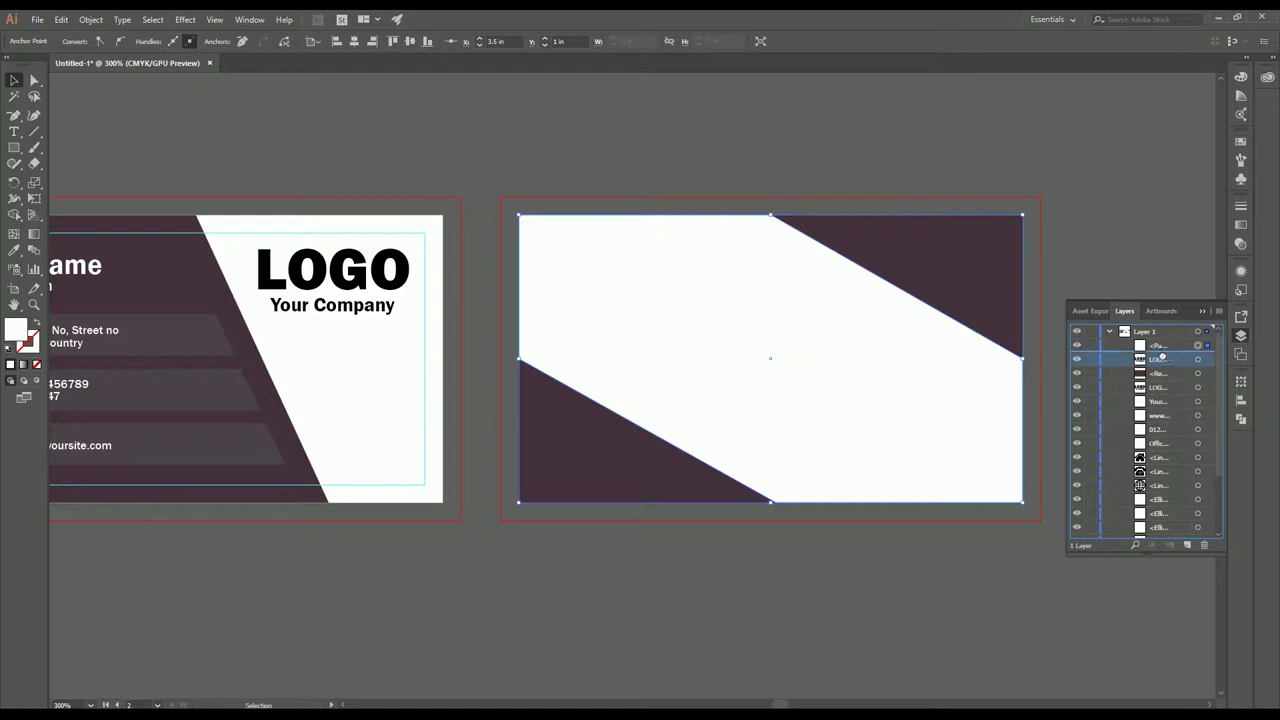
left_click_drag(1162, 356, 1166, 340)
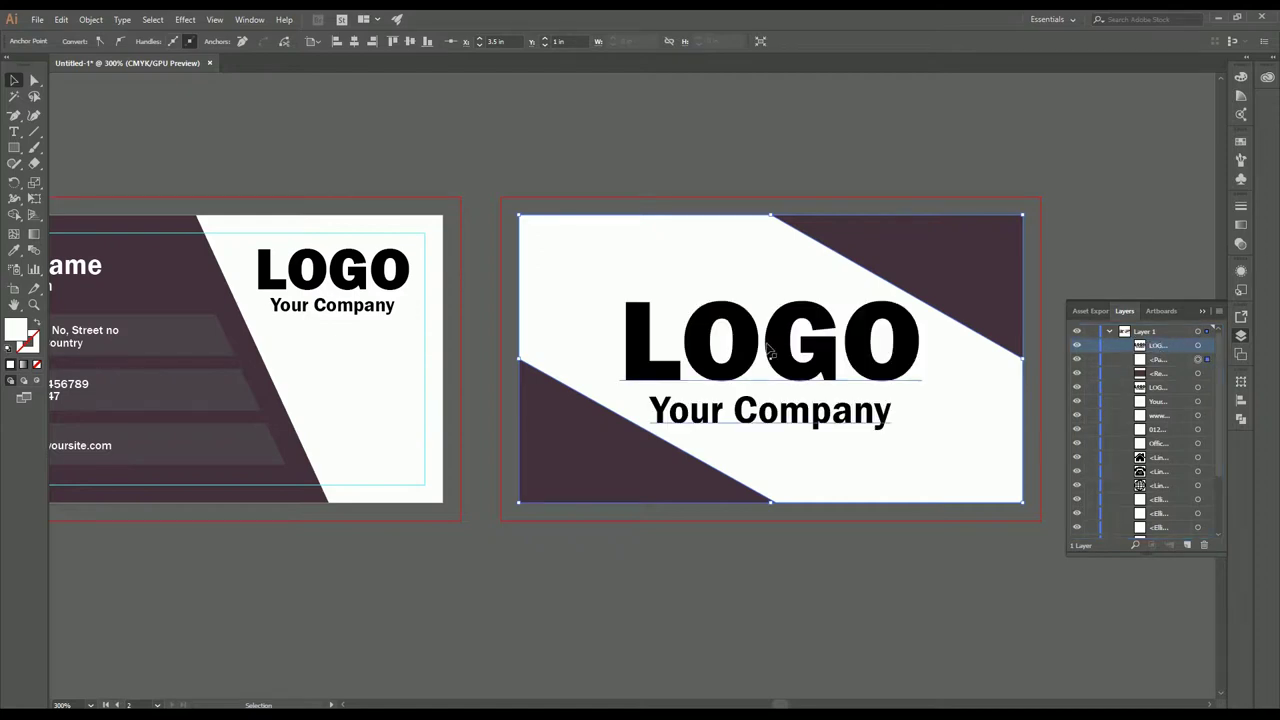
left_click(958, 156)
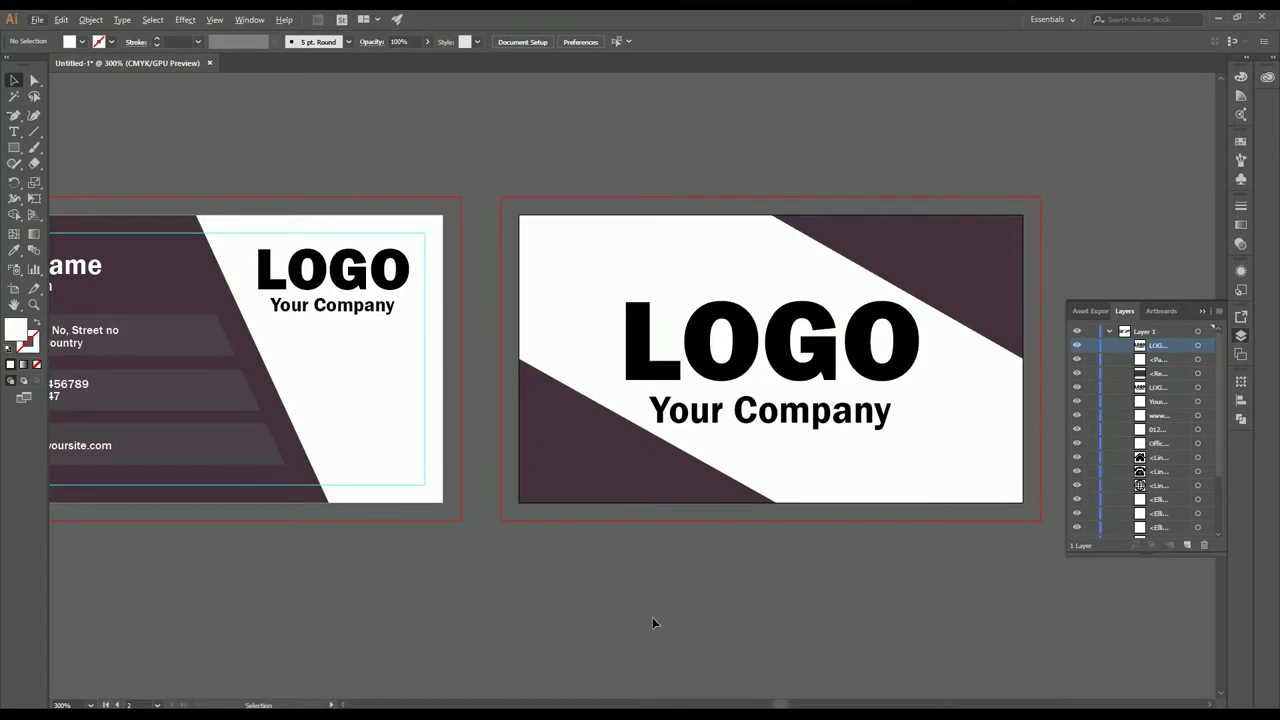
scroll(650, 620, "down", 1)
left_click_drag(522, 606, 555, 507)
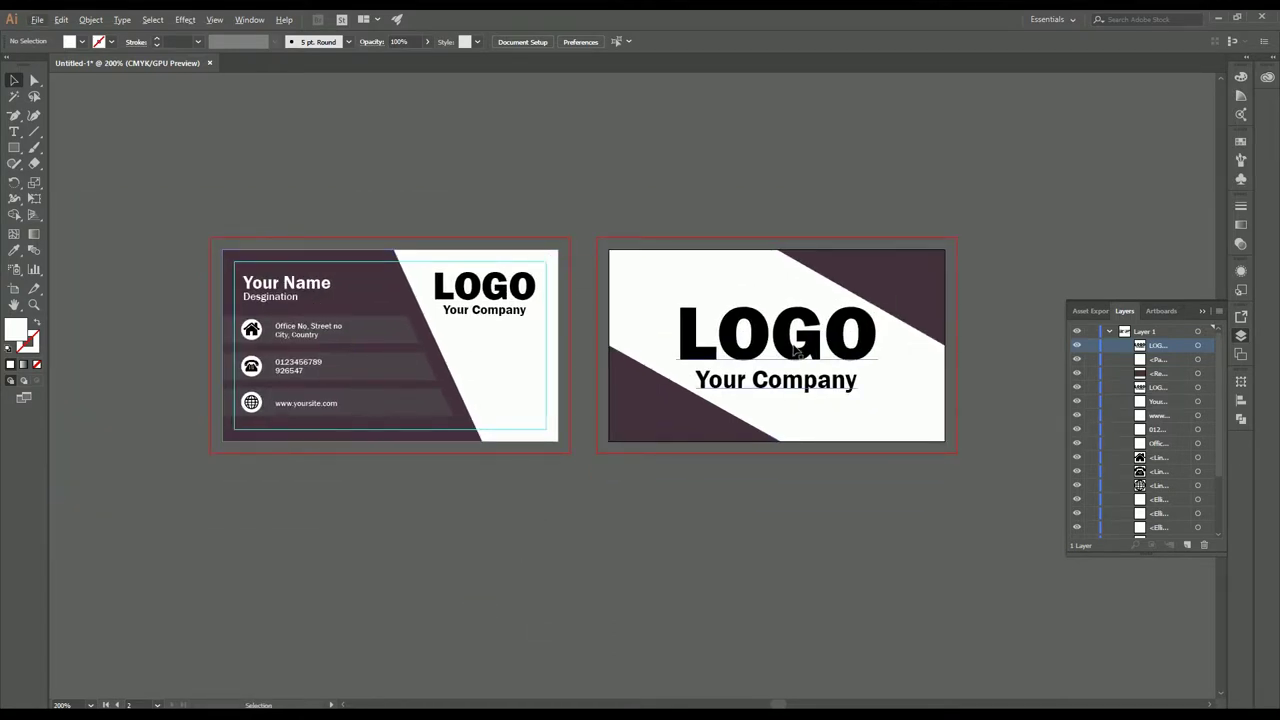
- Zoom to review both finished card sides and collapse the Layers panel
scroll(455, 322, "up", 1)
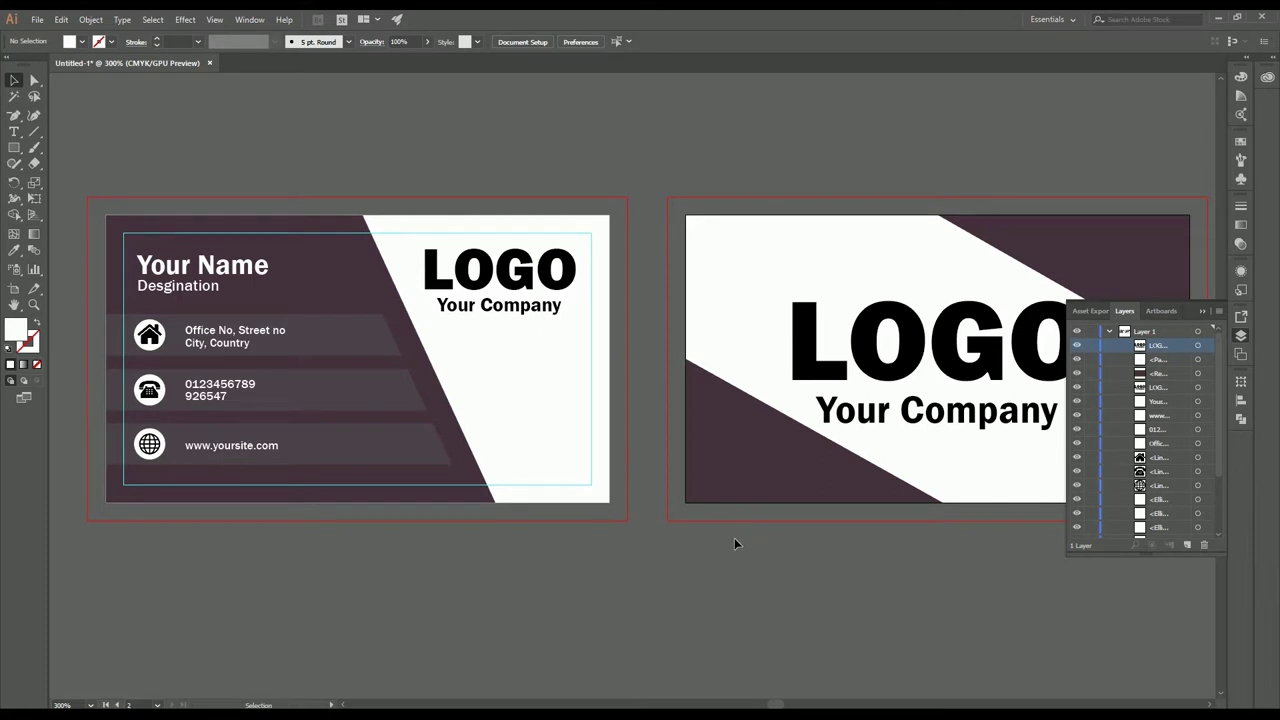
scroll(517, 523, "down", 1, "alt")
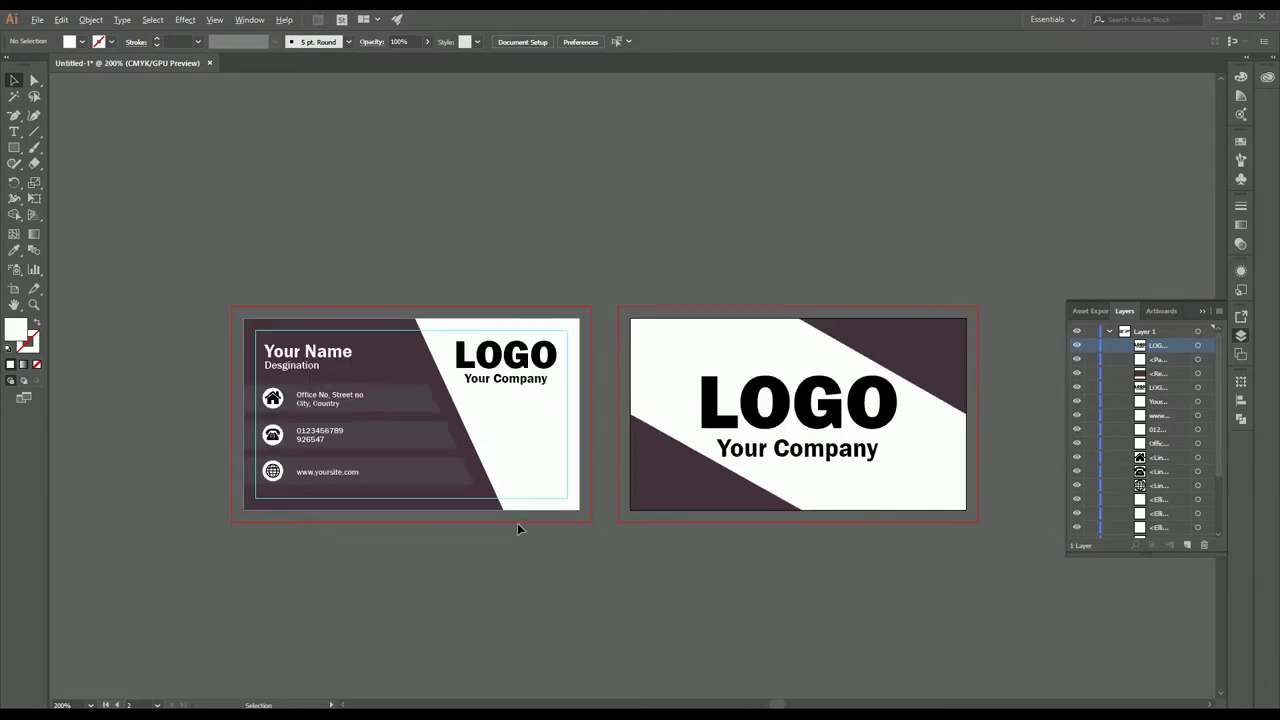
scroll(561, 505, "up", 1)
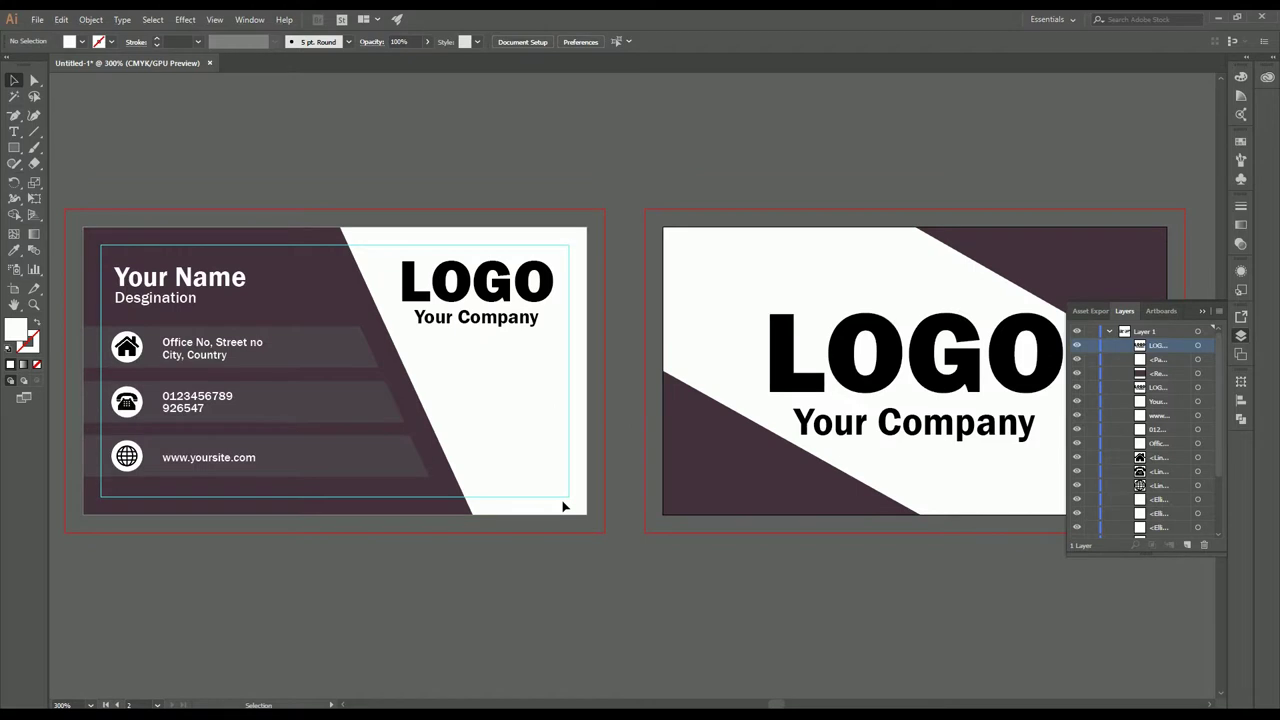
left_click(537, 560)
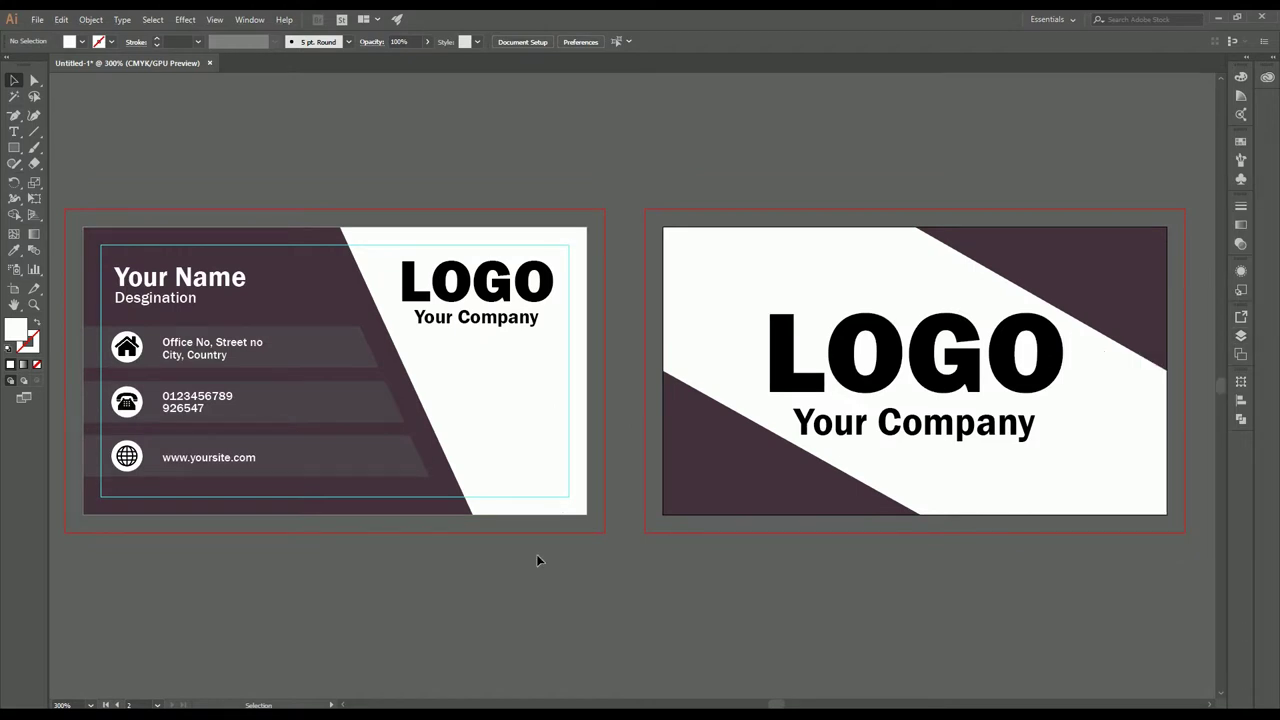